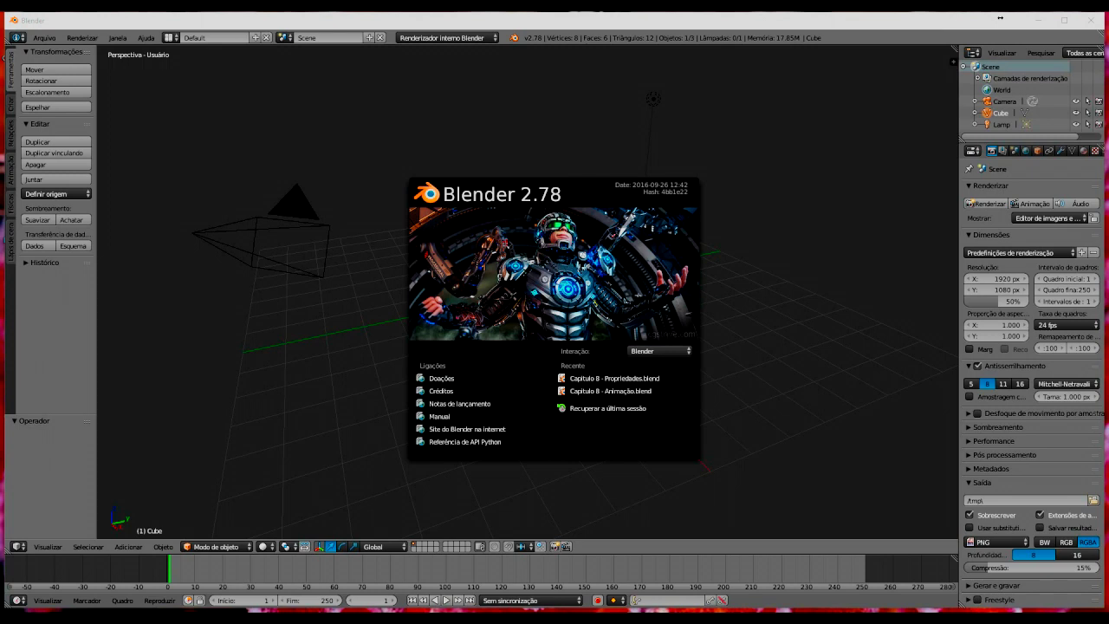
# Step: Dismiss the splash screen and turn on Screencast Keys display from the side panel
pyautogui.click(732, 141)
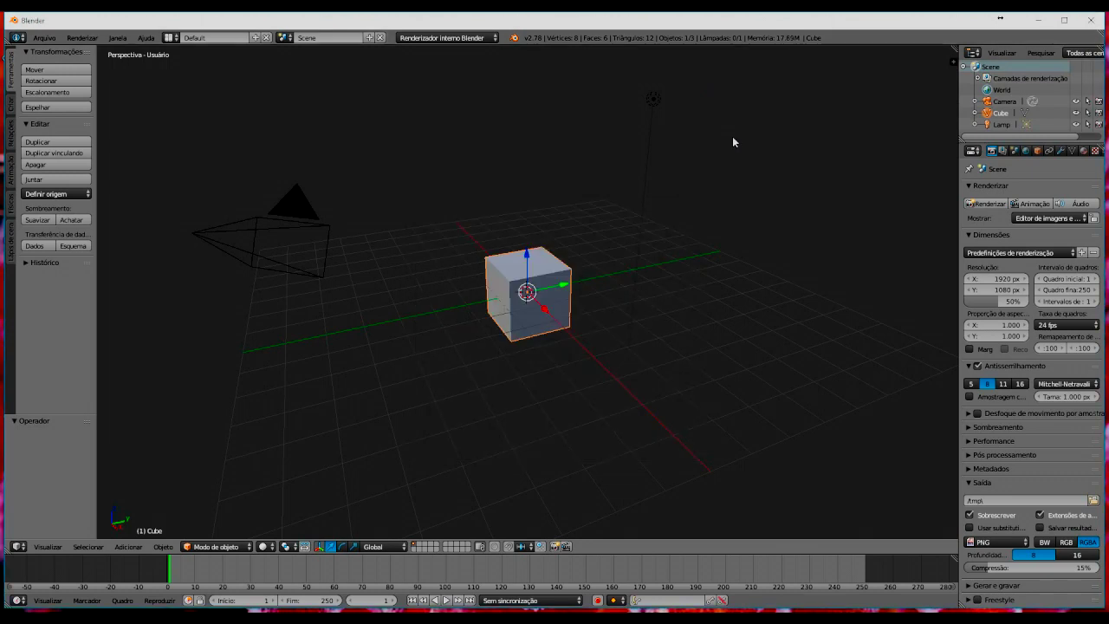
pyautogui.press('n')
pyautogui.click(903, 311)
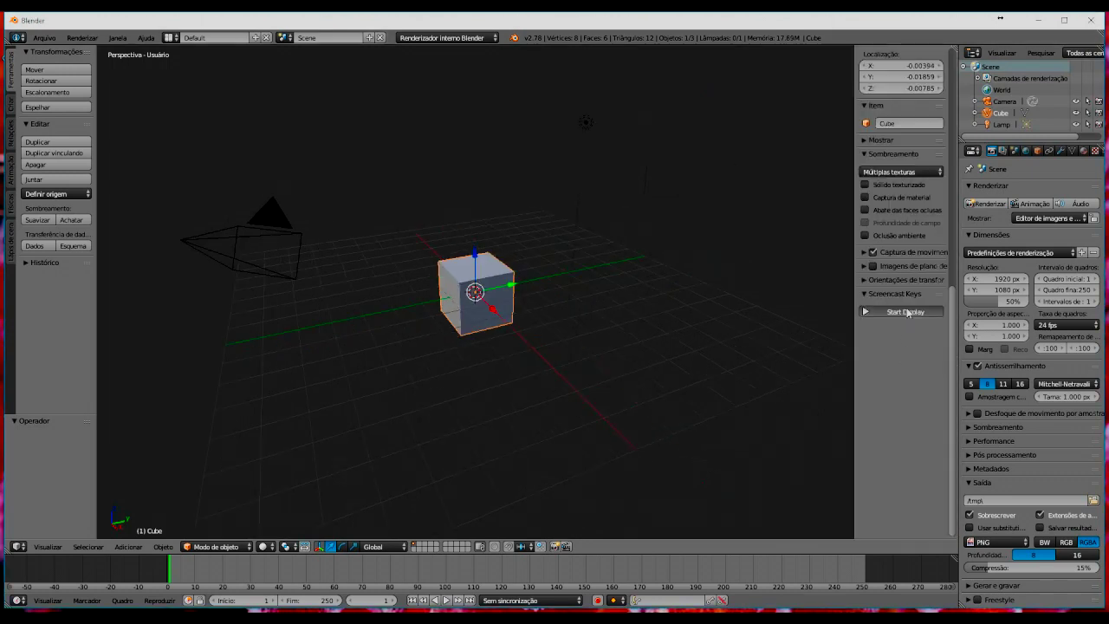
pyautogui.click(765, 304)
# Step: Hide the side panel and open Capitulo 8 - Propriedades.blend from the recent files
pyautogui.press('n')
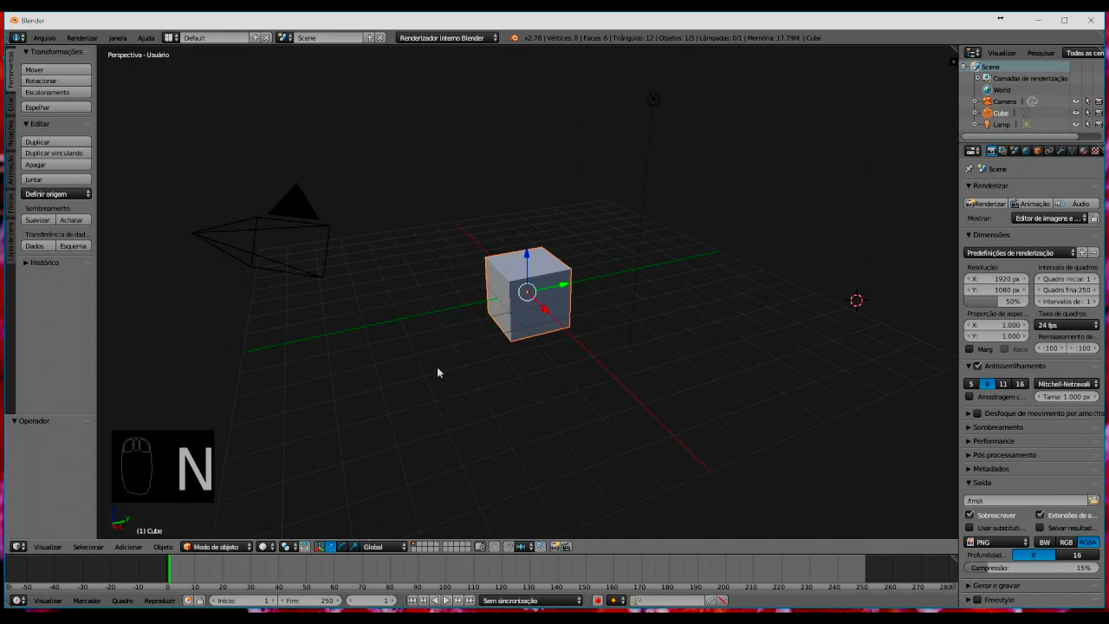
pyautogui.click(47, 39)
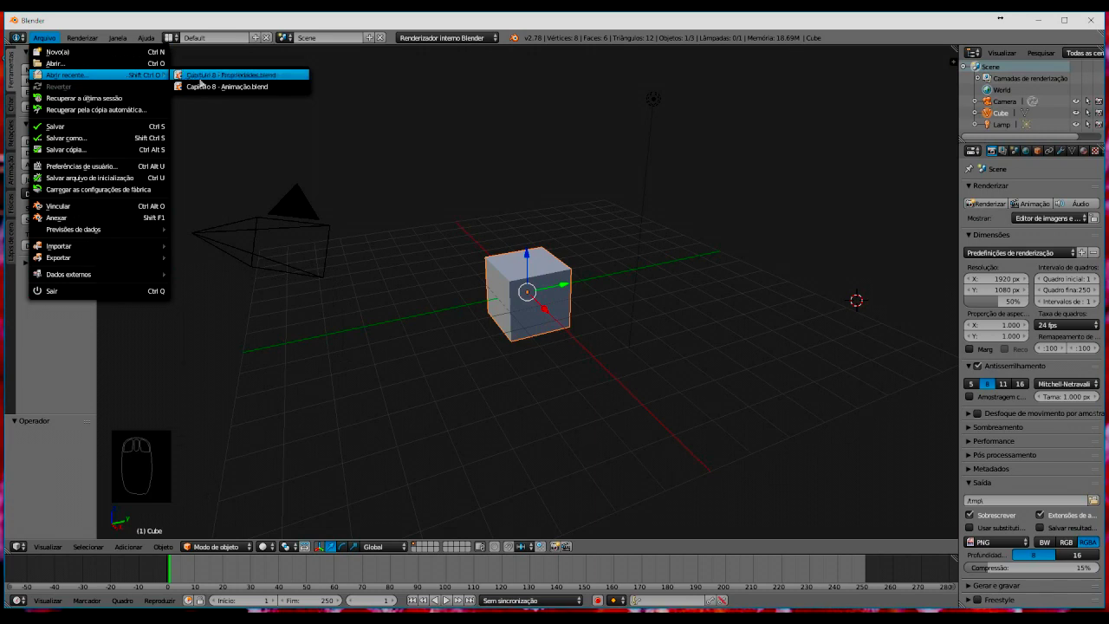
pyautogui.moveTo(68, 74)
pyautogui.click(260, 75)
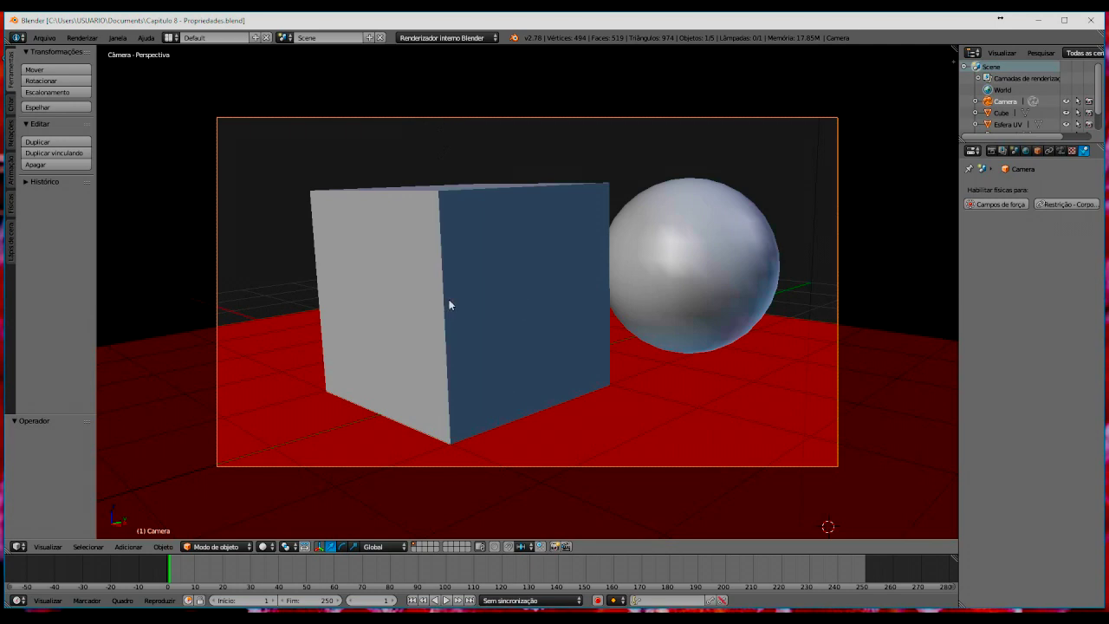
# Step: Leave camera view, look down on the plane, and select the lamp, sphere, plane and cube
pyautogui.press('KP_0')
pyautogui.moveTo(480, 257)
pyautogui.mouseDown(button='middle')
pyautogui.moveTo(497, 295)
pyautogui.moveTo(406, 320)
pyautogui.moveTo(378, 343)
pyautogui.moveTo(384, 361)
pyautogui.moveTo(396, 341)
pyautogui.moveTo(384, 343)
pyautogui.mouseUp(button='middle')
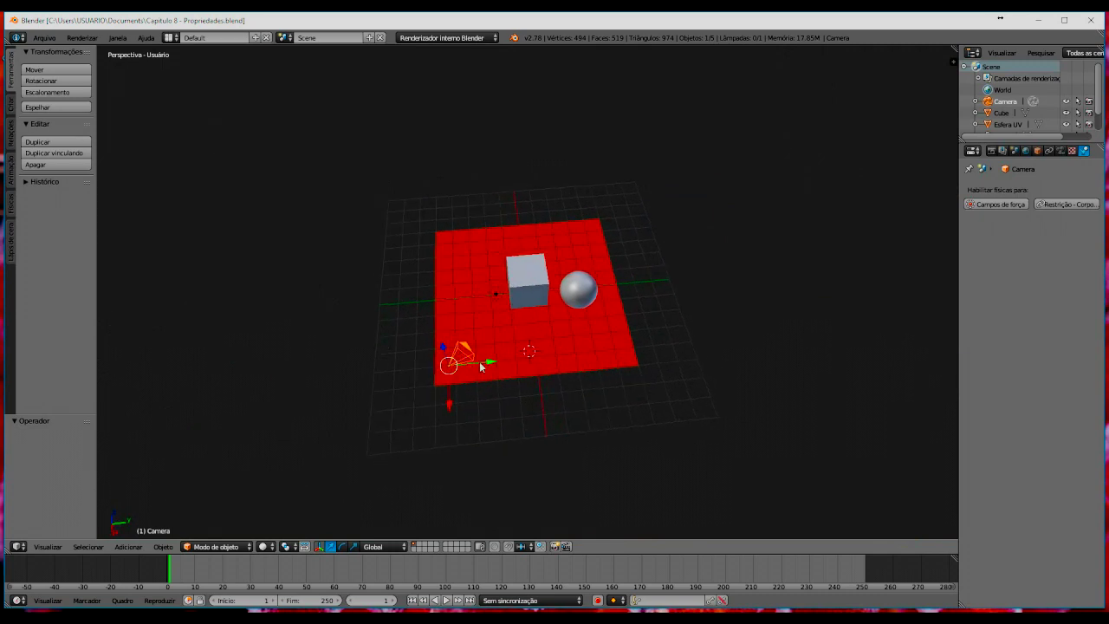
pyautogui.rightClick(500, 295)
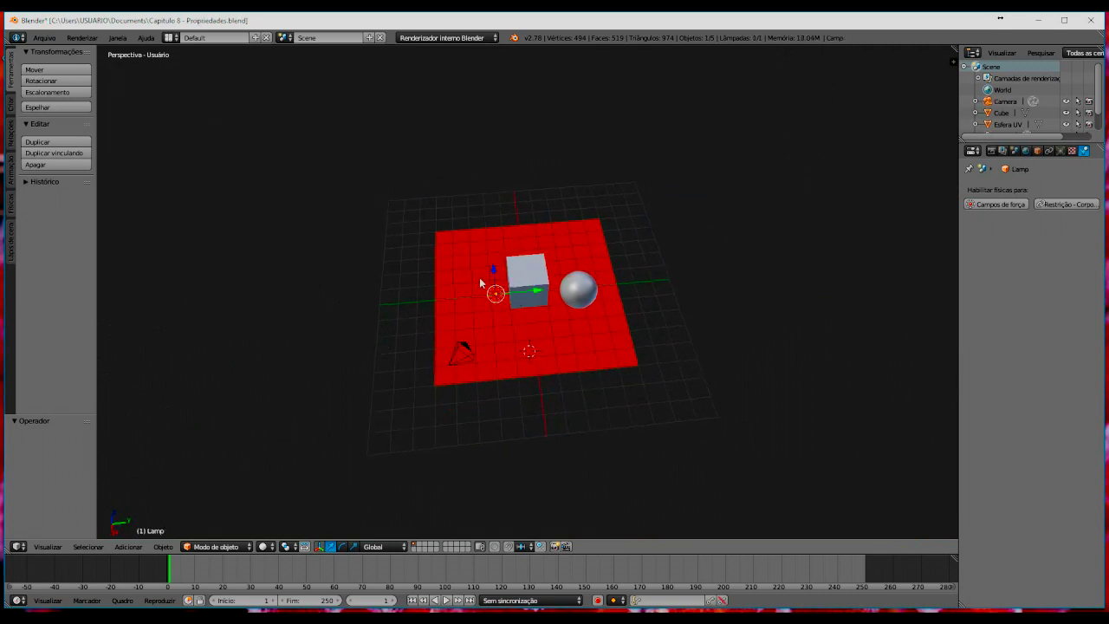
pyautogui.rightClick(527, 279)
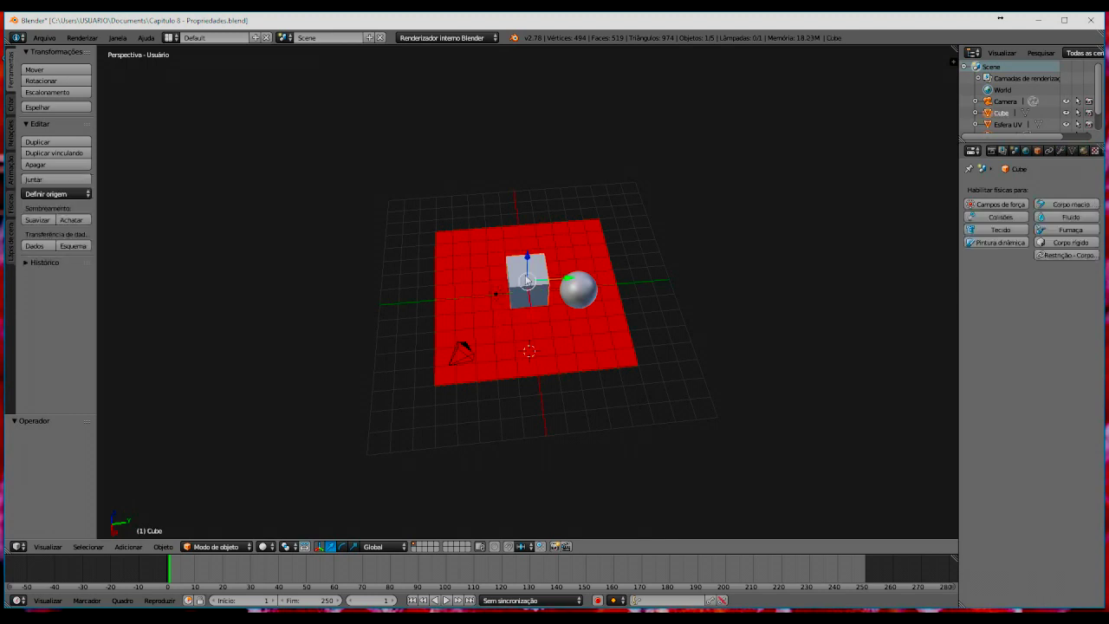
pyautogui.rightClick(591, 288)
pyautogui.rightClick(586, 344)
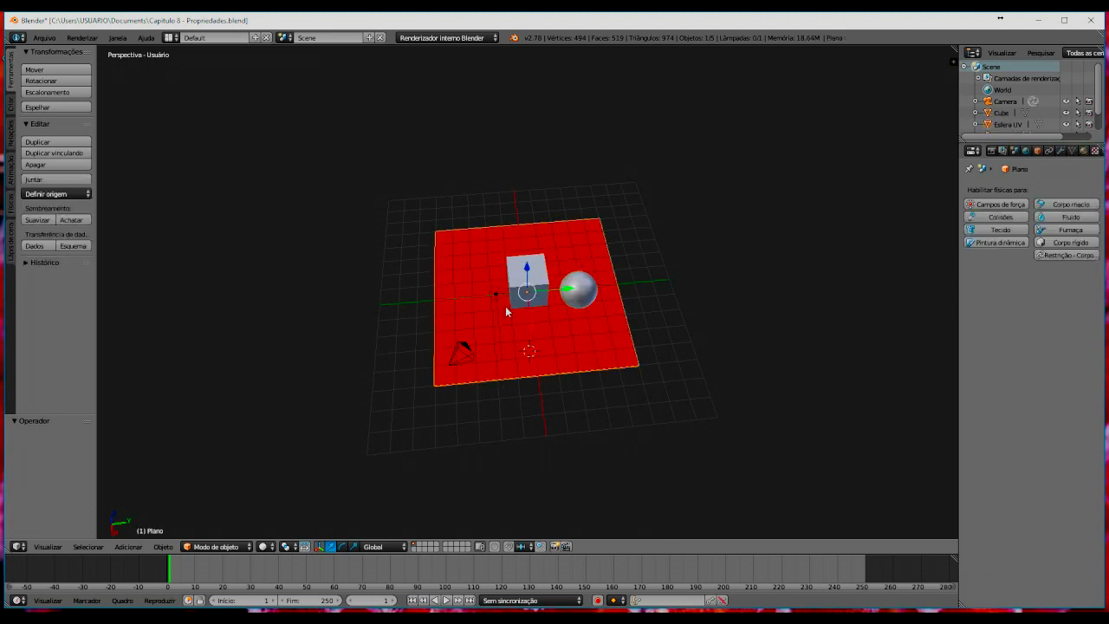
pyautogui.rightClick(540, 284)
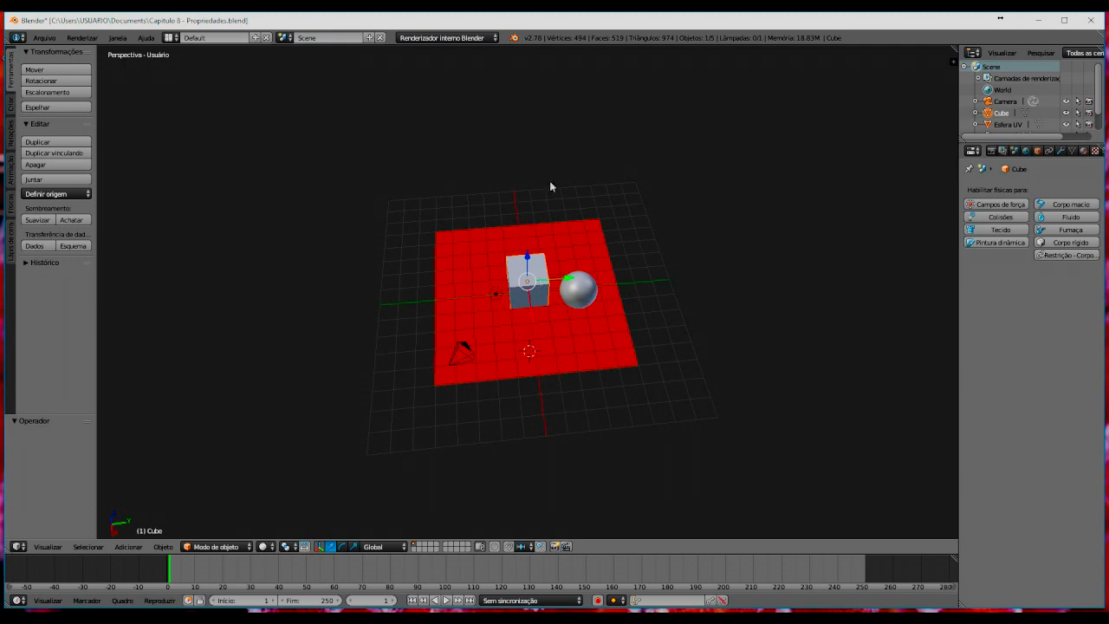
# Step: Select the UV sphere, zoom in beside the cube, and render the frame with F12
pyautogui.rightClick(578, 302)
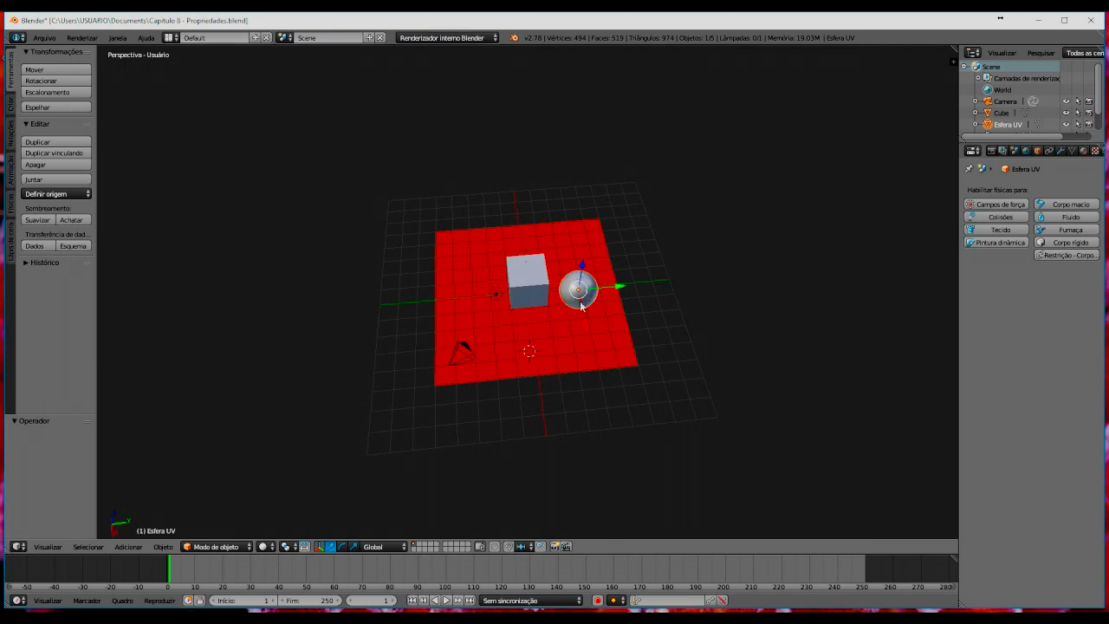
pyautogui.scroll(2, 574, 299)
pyautogui.scroll(2, 573, 299)
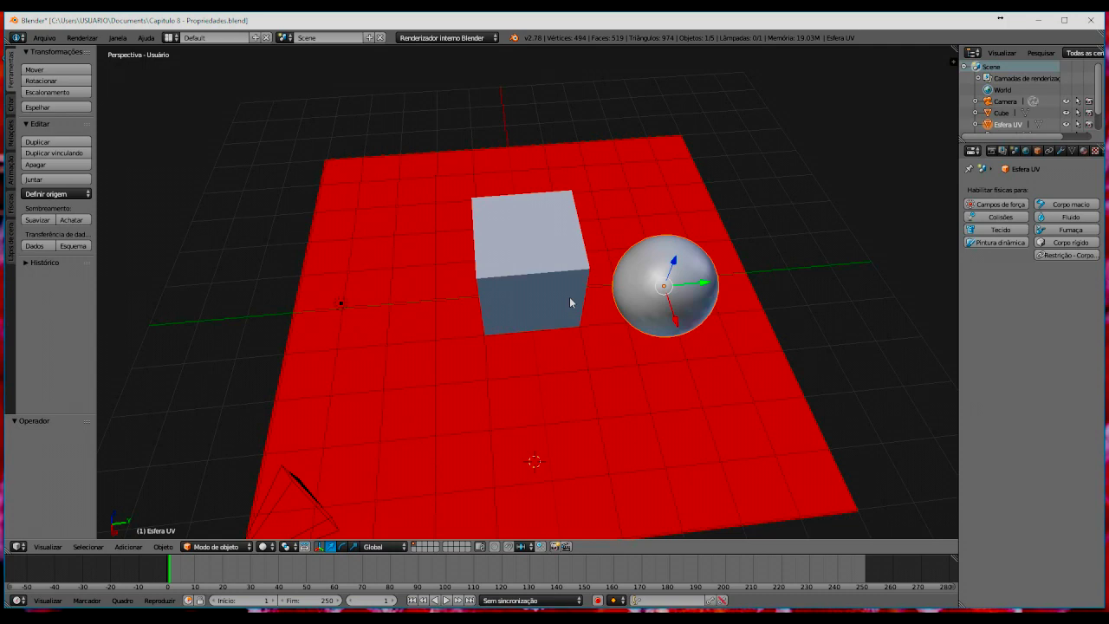
pyautogui.press('F12')
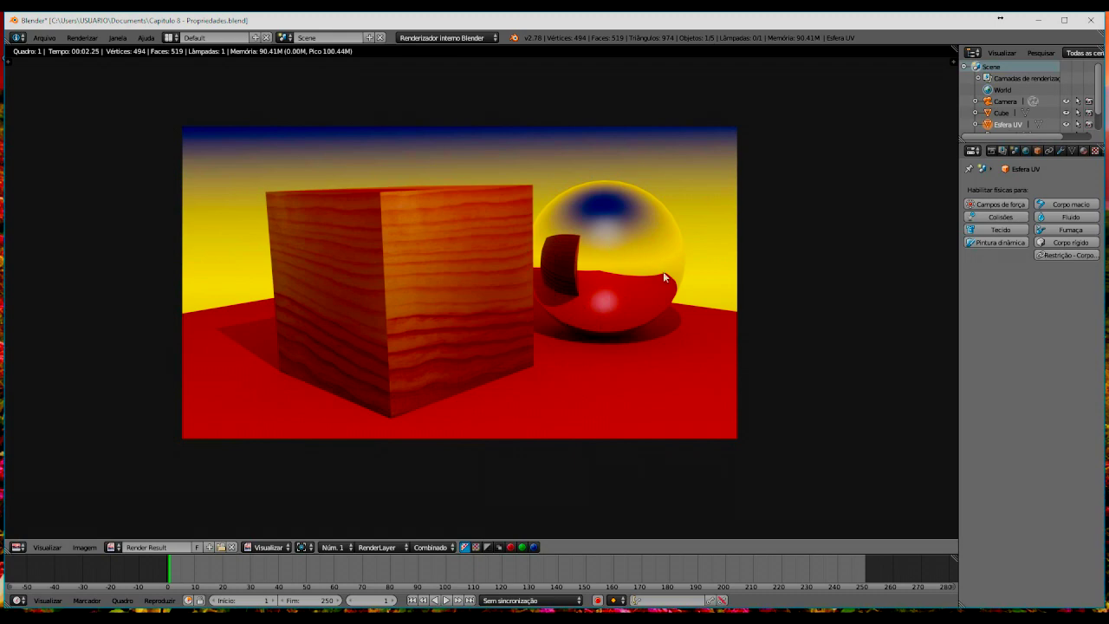
pyautogui.press('Escape')
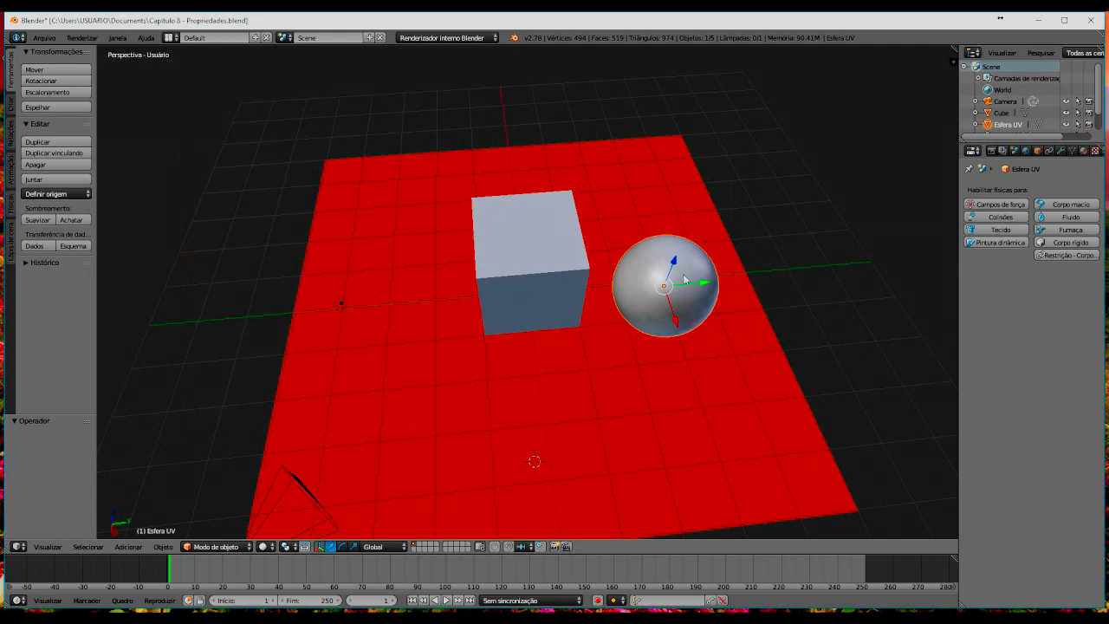
# Step: Select the sphere and display its Material properties
pyautogui.rightClick(690, 267)
pyautogui.rightClick(655, 292)
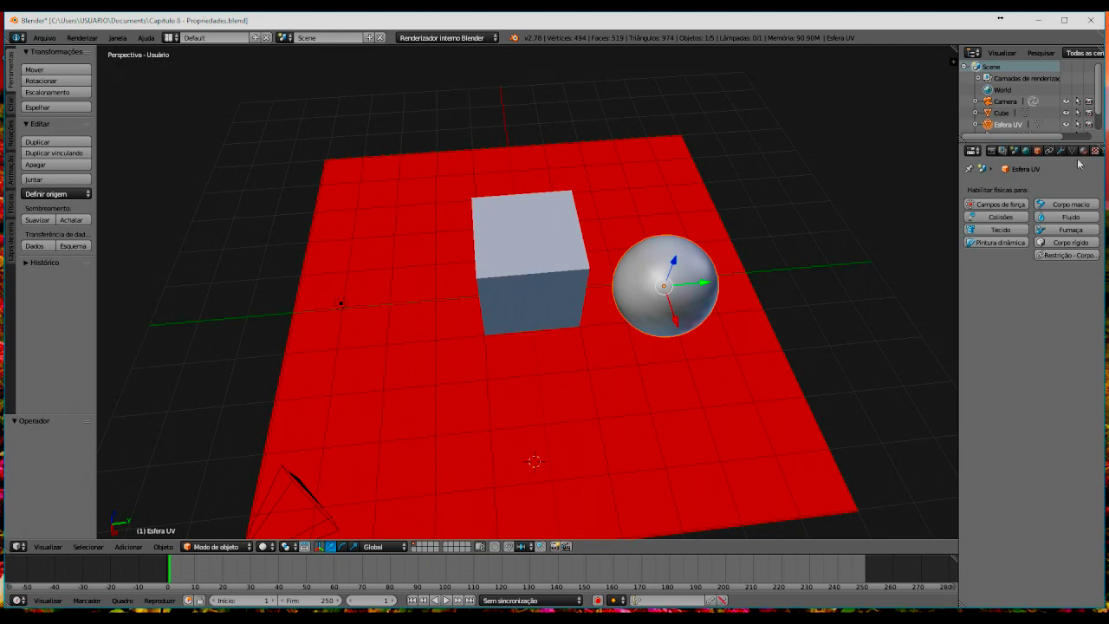
pyautogui.click(1082, 152)
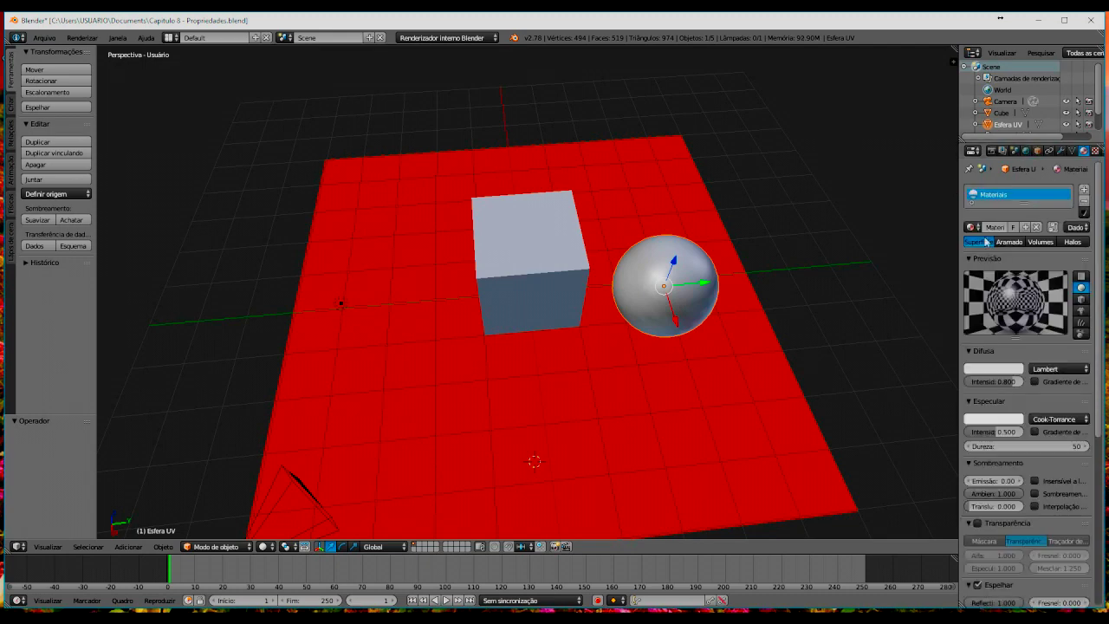
pyautogui.moveTo(1099, 236); pyautogui.dragTo(1093, 318)
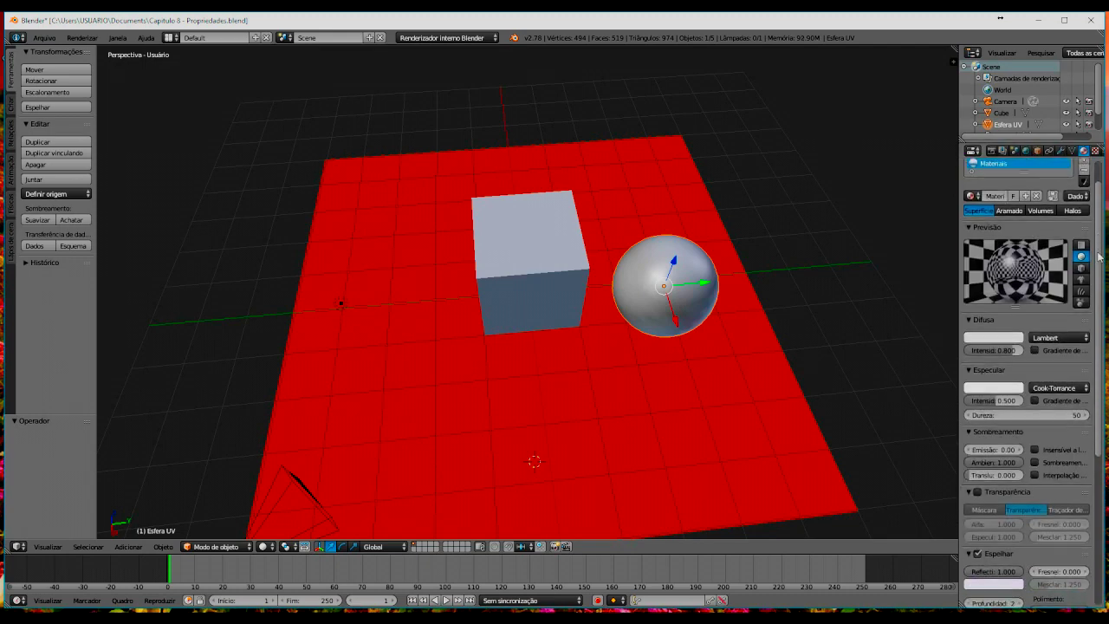
pyautogui.scroll(-2, 1022, 346)
pyautogui.scroll(-2, 1005, 350)
pyautogui.scroll(-2, 978, 357)
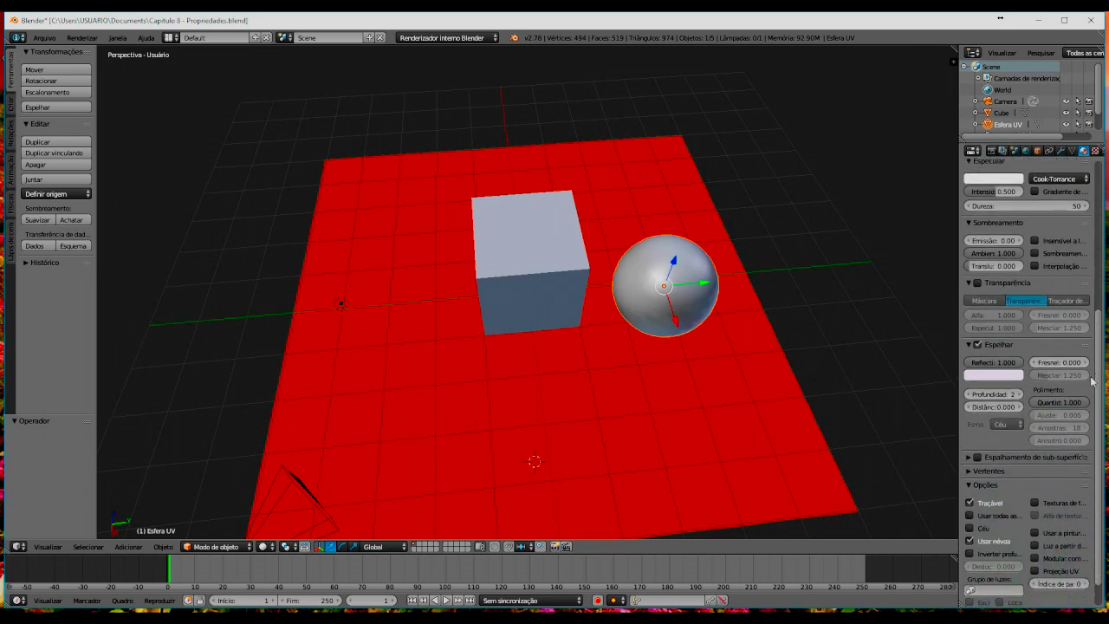
# Step: Collapse the Difusa, Especular, Sombreamento, Transparência and Opções panels, leaving the mirror section visible
pyautogui.click(970, 345)
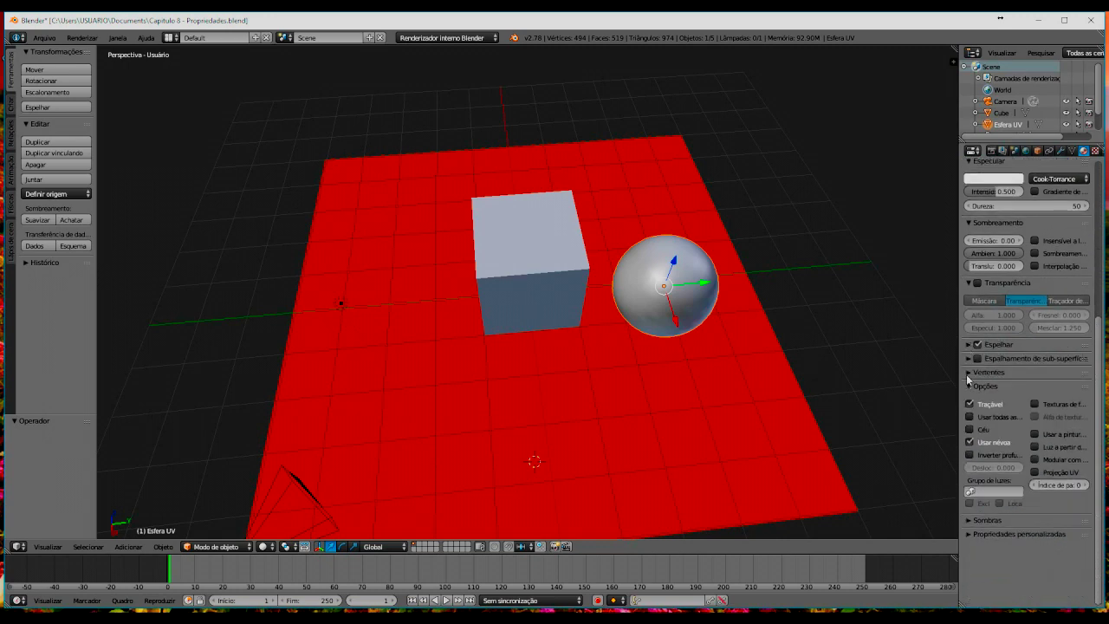
pyautogui.click(969, 385)
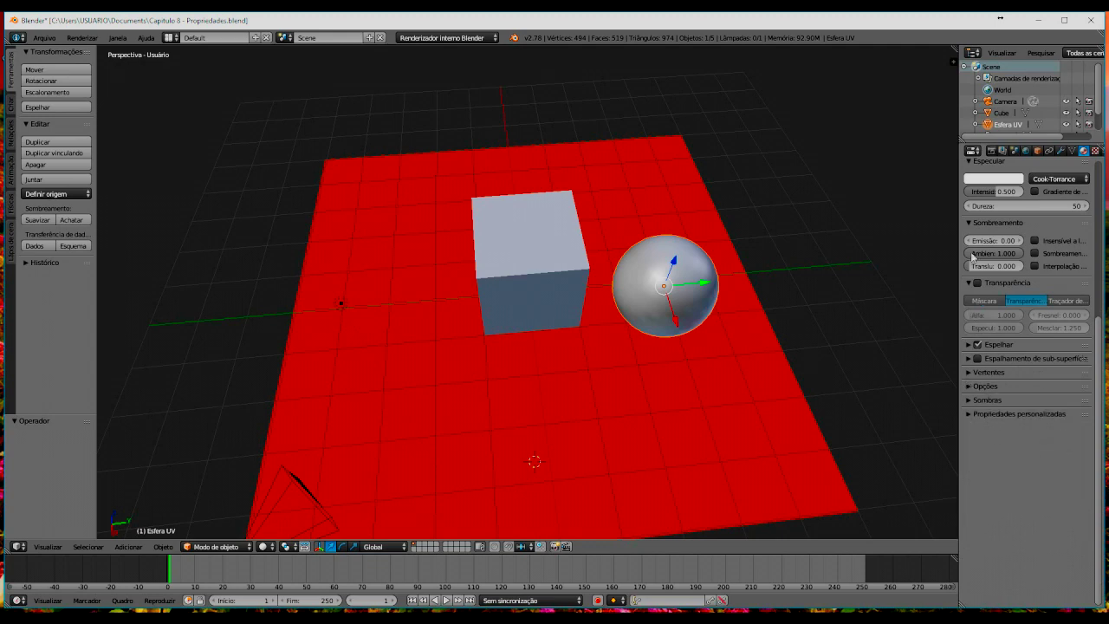
pyautogui.click(969, 223)
pyautogui.scroll(4, 970, 227)
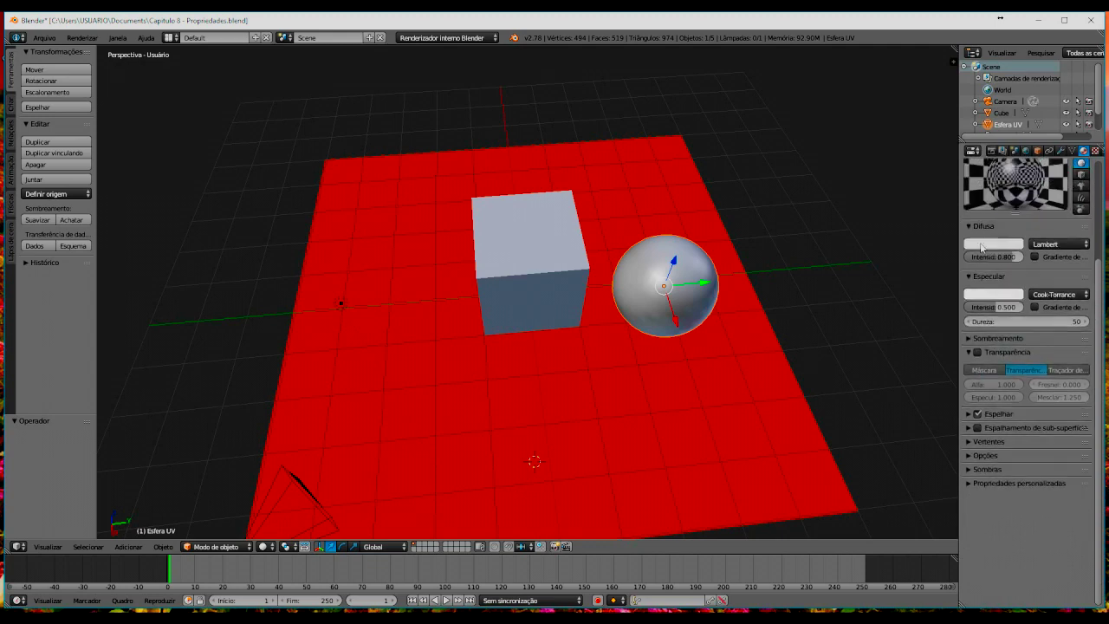
pyautogui.click(969, 226)
pyautogui.click(969, 240)
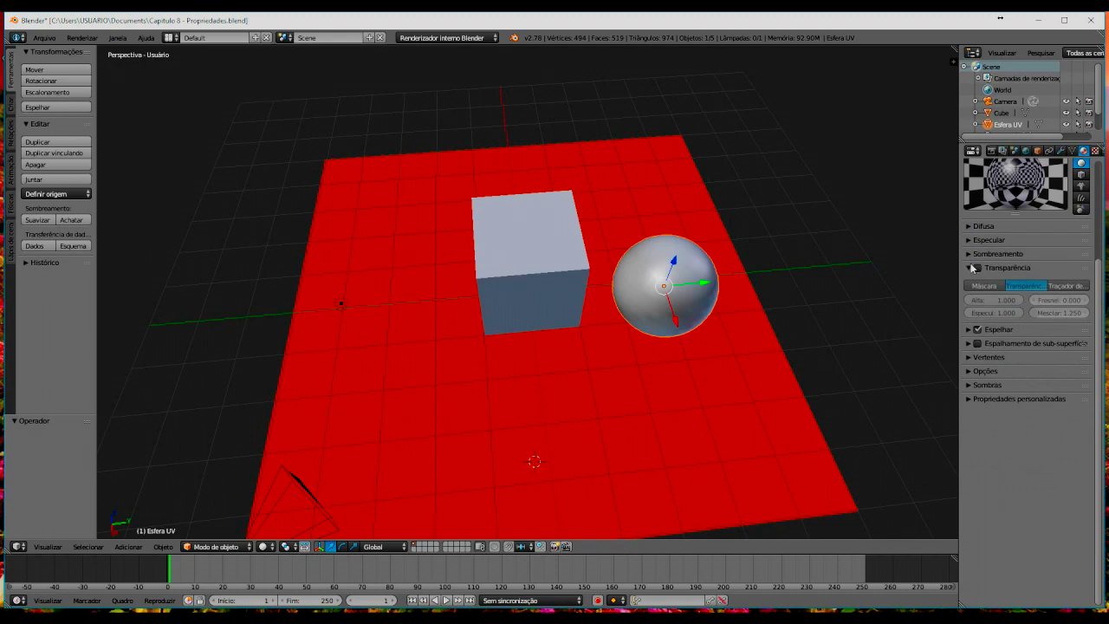
pyautogui.click(969, 268)
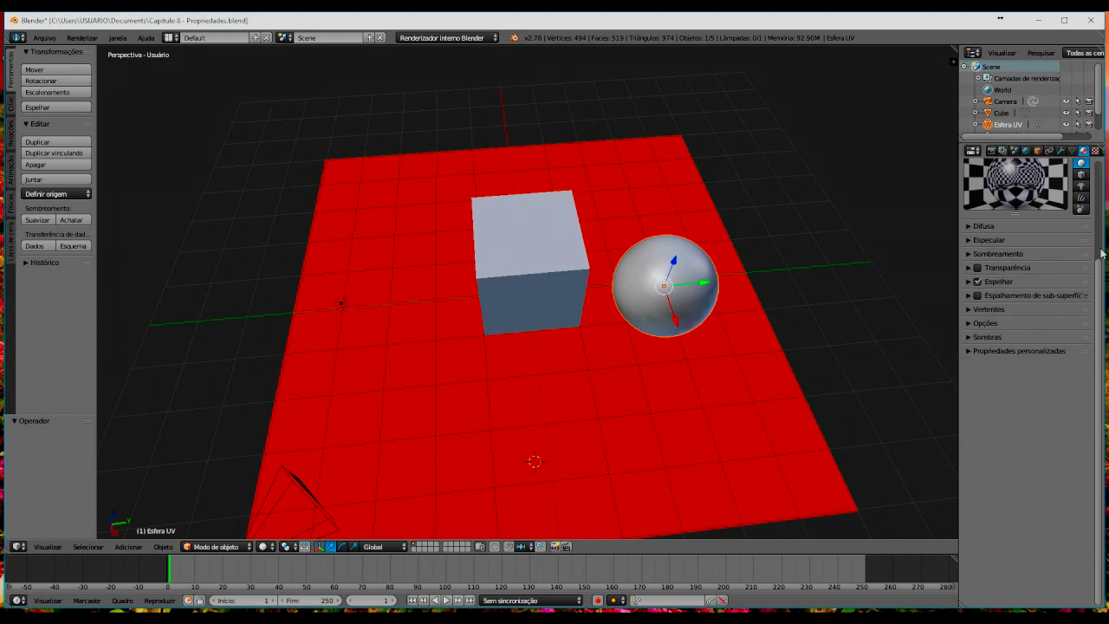
pyautogui.scroll(5, 1098, 277)
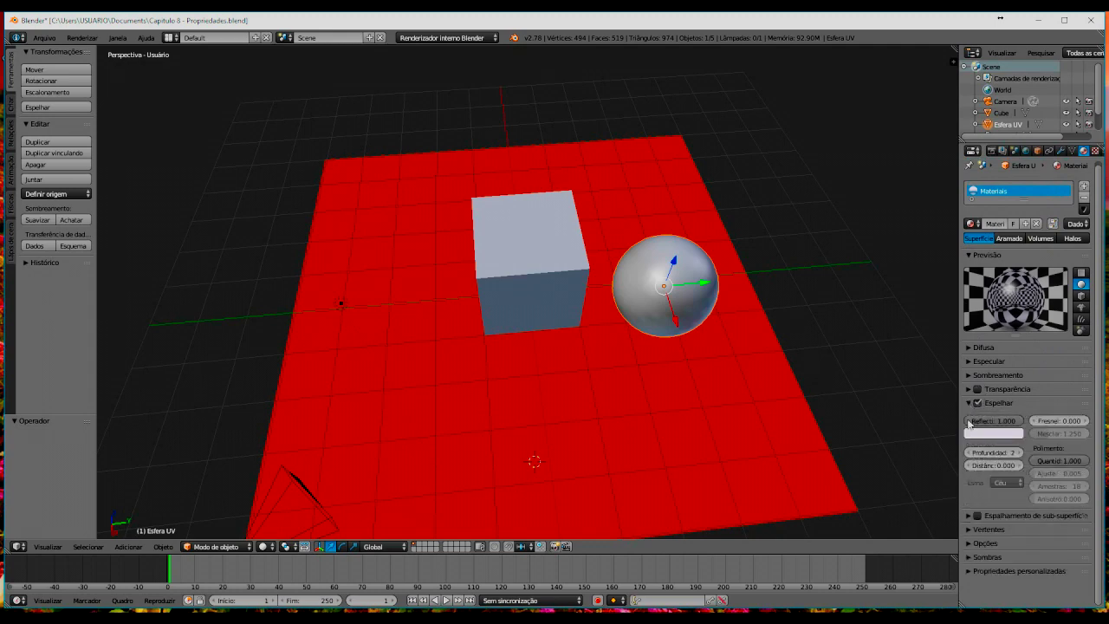
# Step: Lower the sphere's mirror reflectivity to 0.305 and render the scene
pyautogui.moveTo(1022, 421)
pyautogui.mouseDown()
pyautogui.moveTo(1008, 420)
pyautogui.moveTo(1045, 413)
pyautogui.mouseUp()
pyautogui.moveTo(1021, 412)
pyautogui.mouseDown()
pyautogui.moveTo(980, 417)
pyautogui.moveTo(992, 418)
pyautogui.mouseUp()
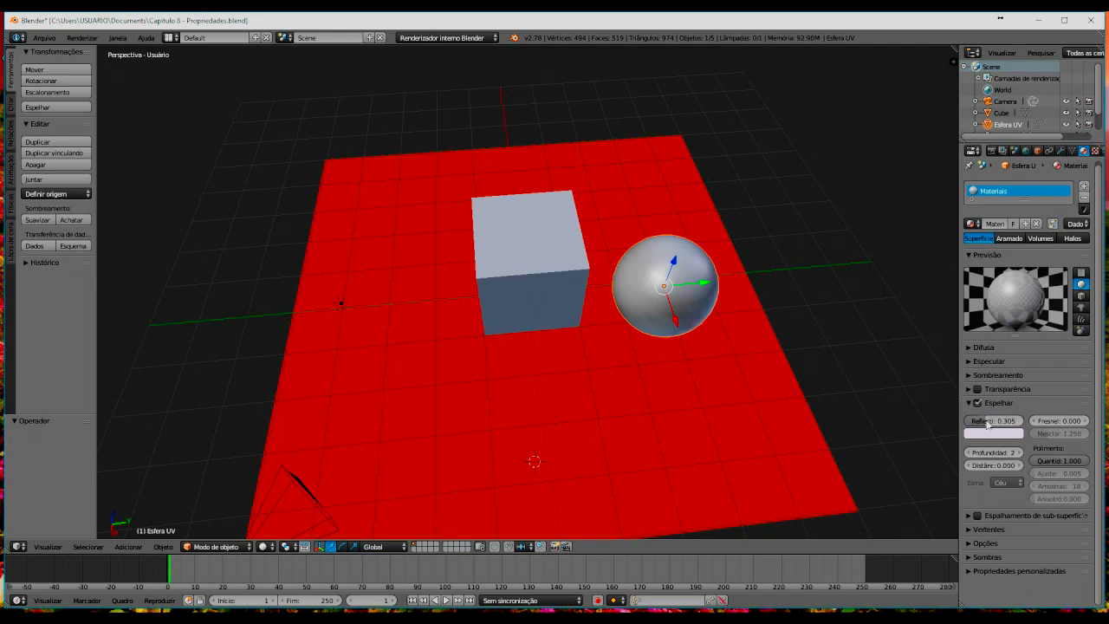
pyautogui.press('F12')
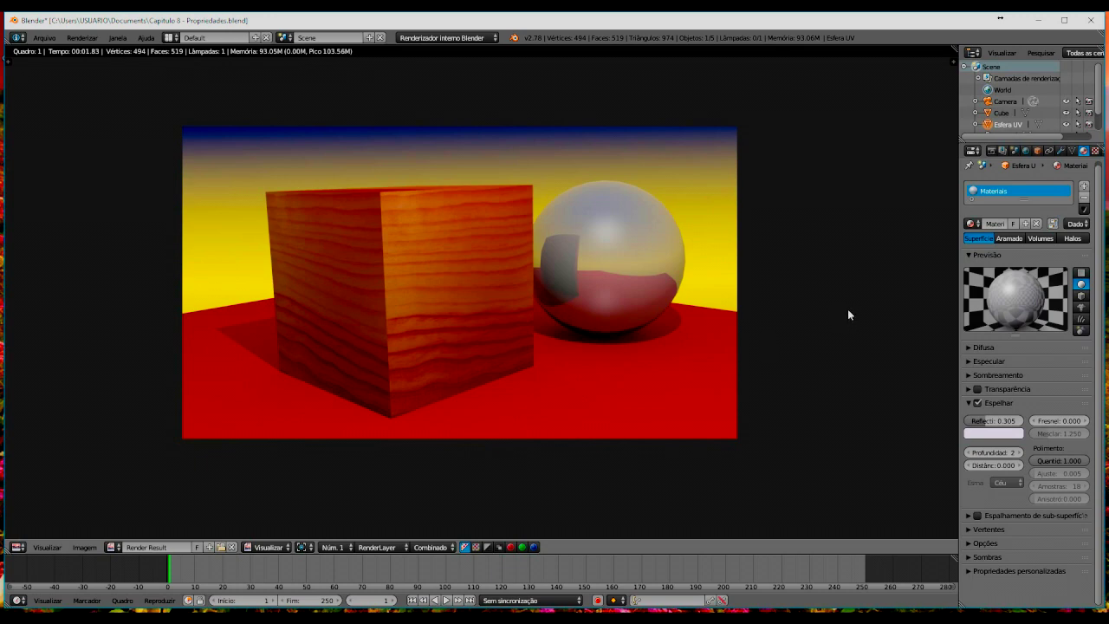
# Step: Enable Espelhar on the sphere's material and raise its reflectivity to 1.000
pyautogui.click(966, 404)
pyautogui.click(977, 403)
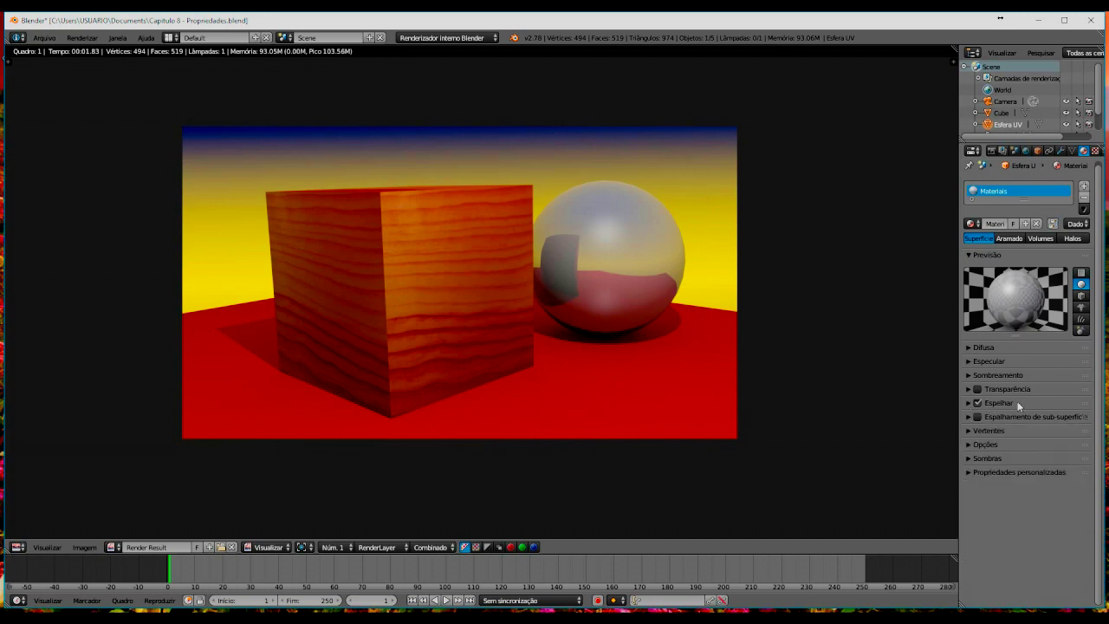
pyautogui.click(1034, 404)
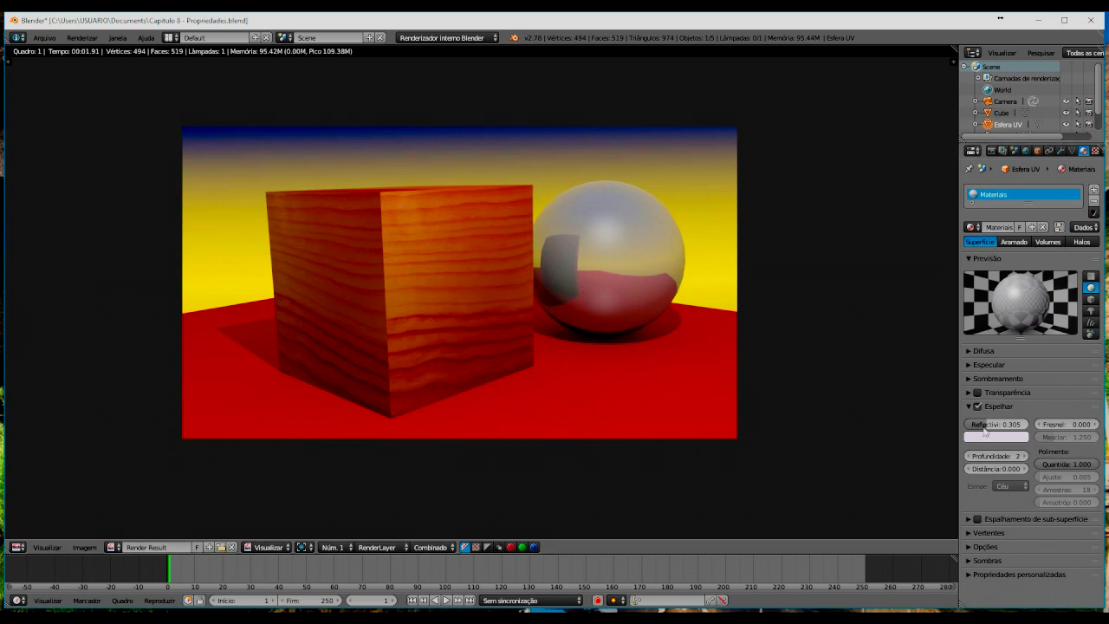
pyautogui.moveTo(996, 424); pyautogui.dragTo(1056, 424)
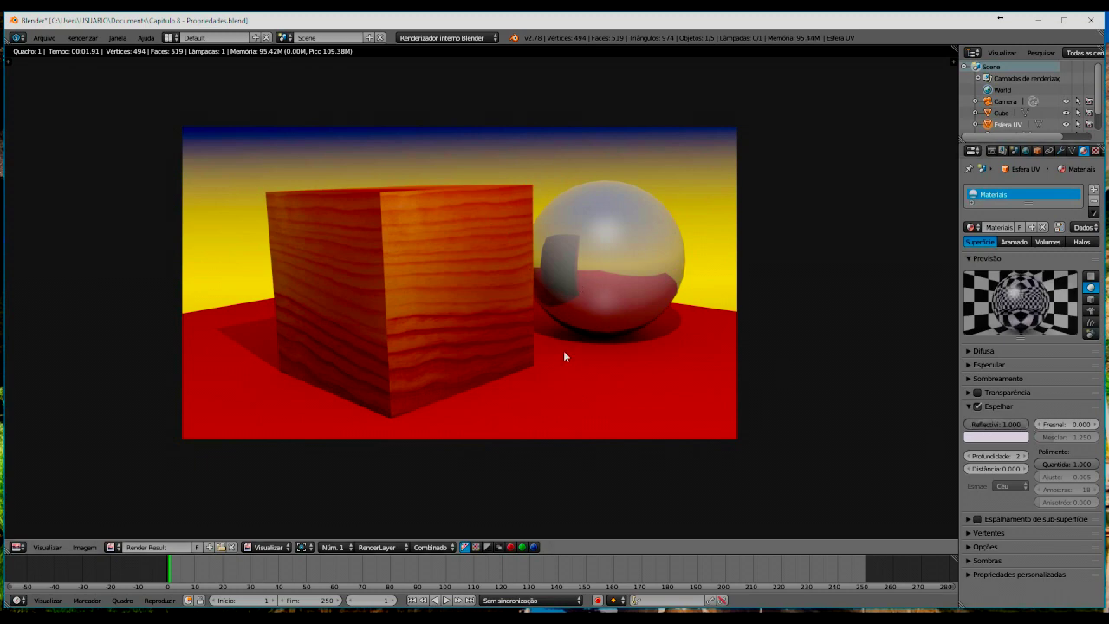
# Step: Render the scene with F12 to show the sphere as a full mirror
pyautogui.press('F12')
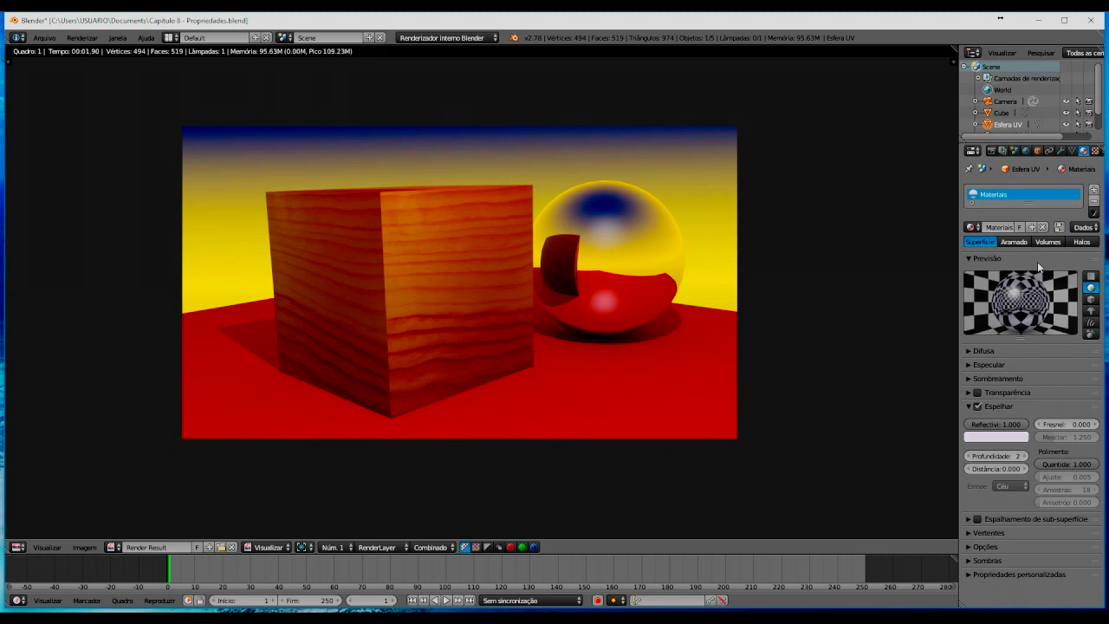
pyautogui.click(982, 403)
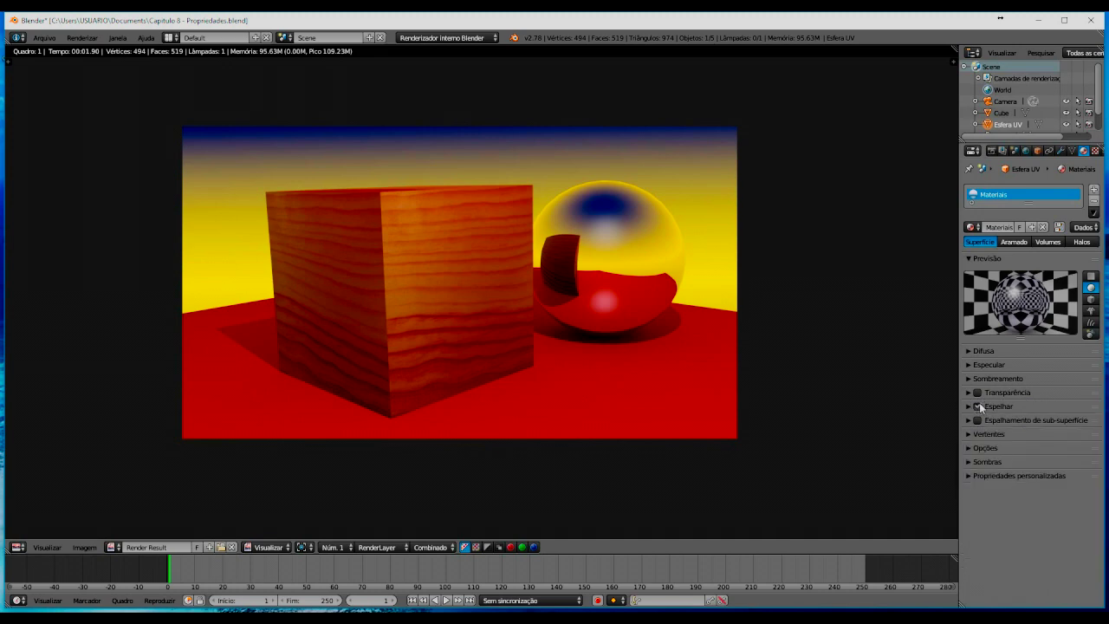
pyautogui.click(967, 406)
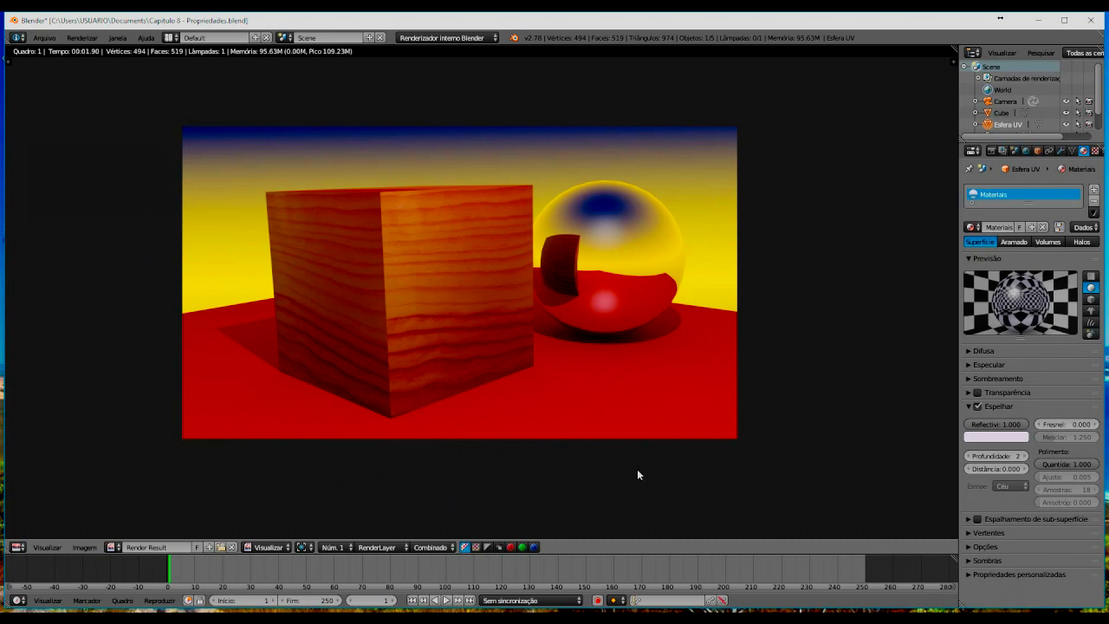
pyautogui.scroll(2, 459, 303)
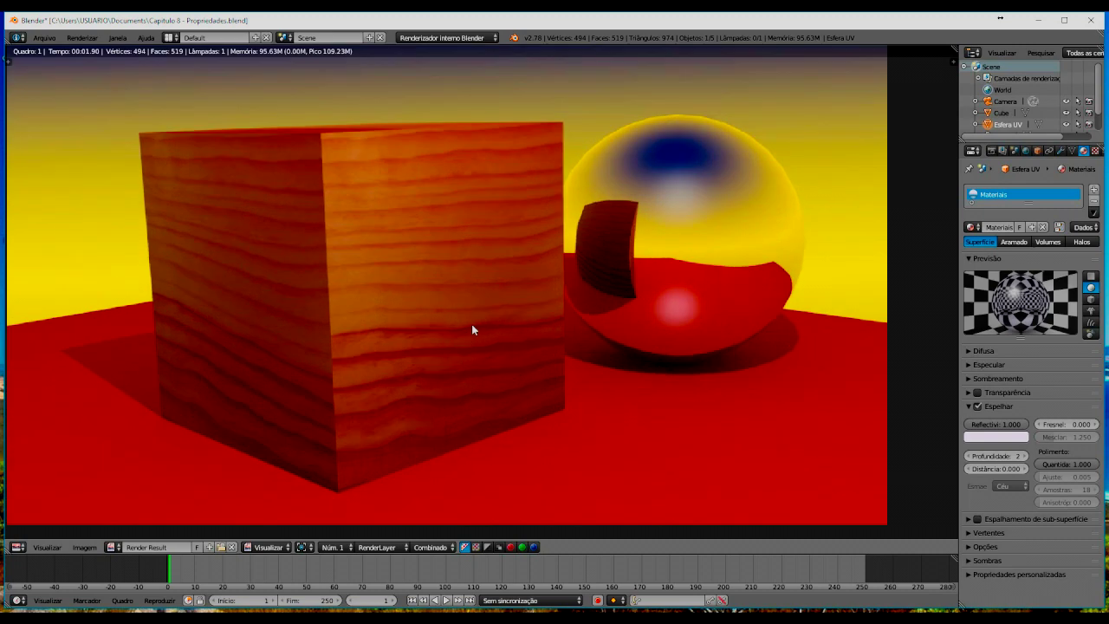
pyautogui.scroll(-1, 472, 330)
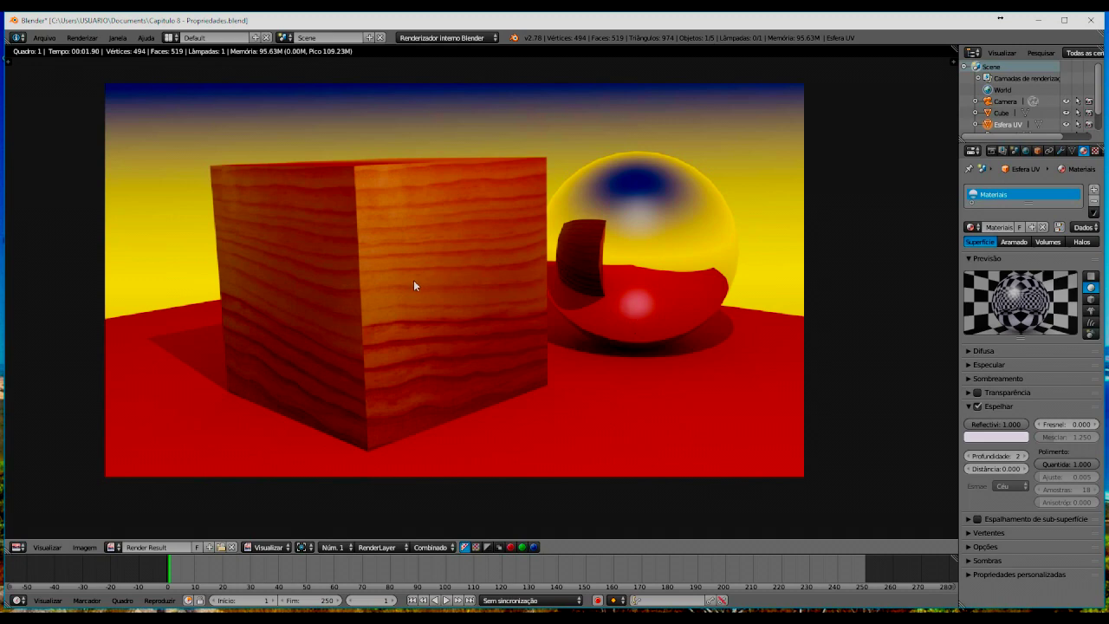
pyautogui.press('Escape')
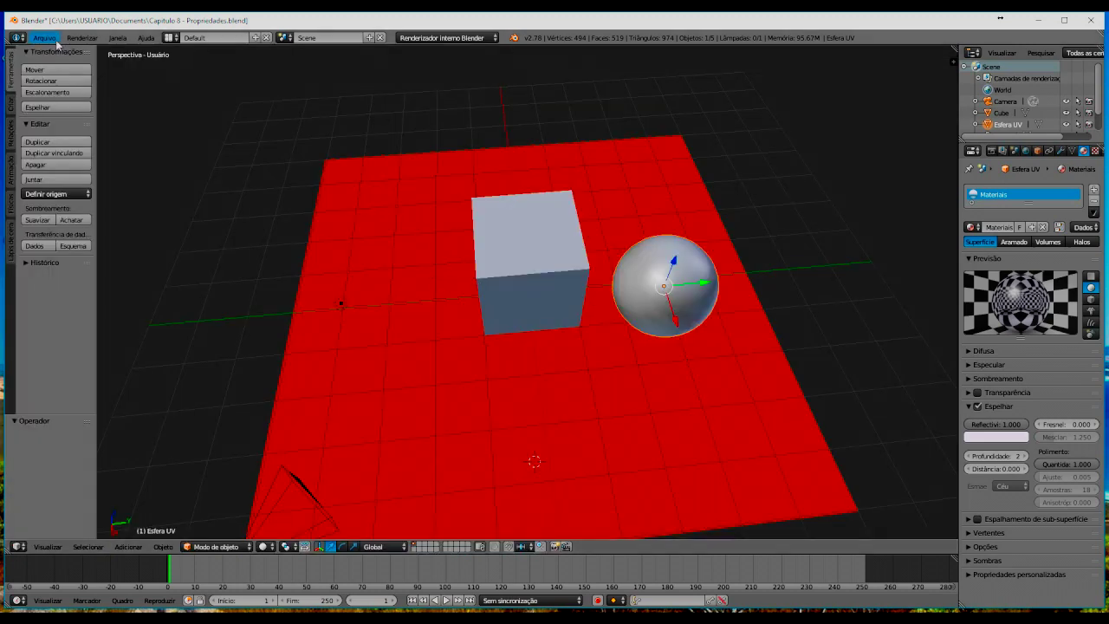
# Step: Open Capitulo 8 - Animação.blend from the recent files and render a still of the seesaw
pyautogui.click(44, 37)
pyautogui.moveTo(86, 74)
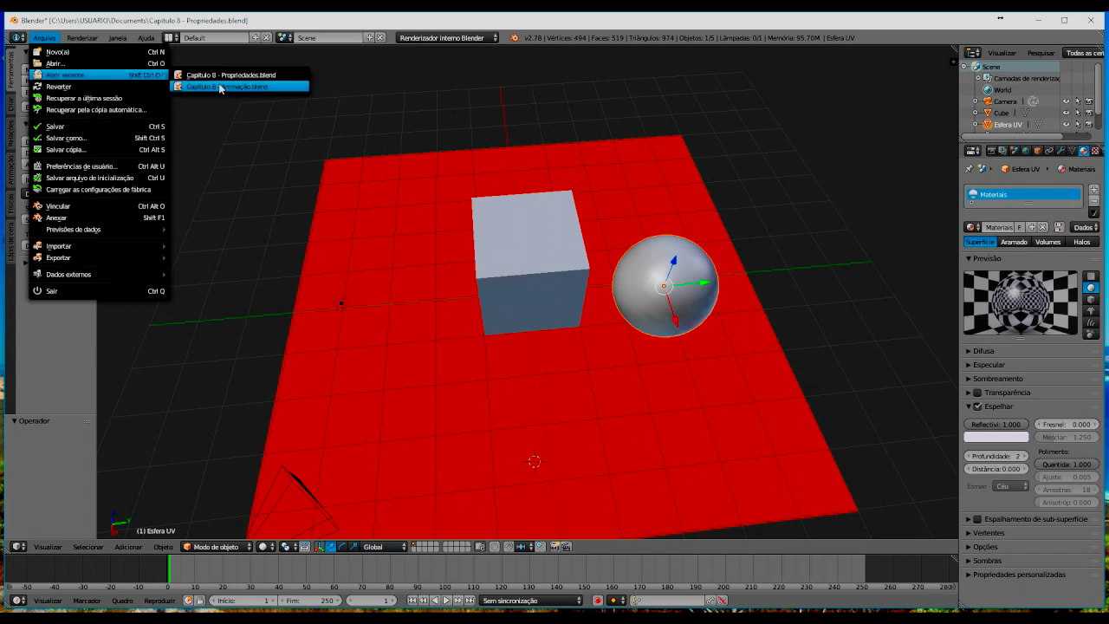
pyautogui.click(219, 87)
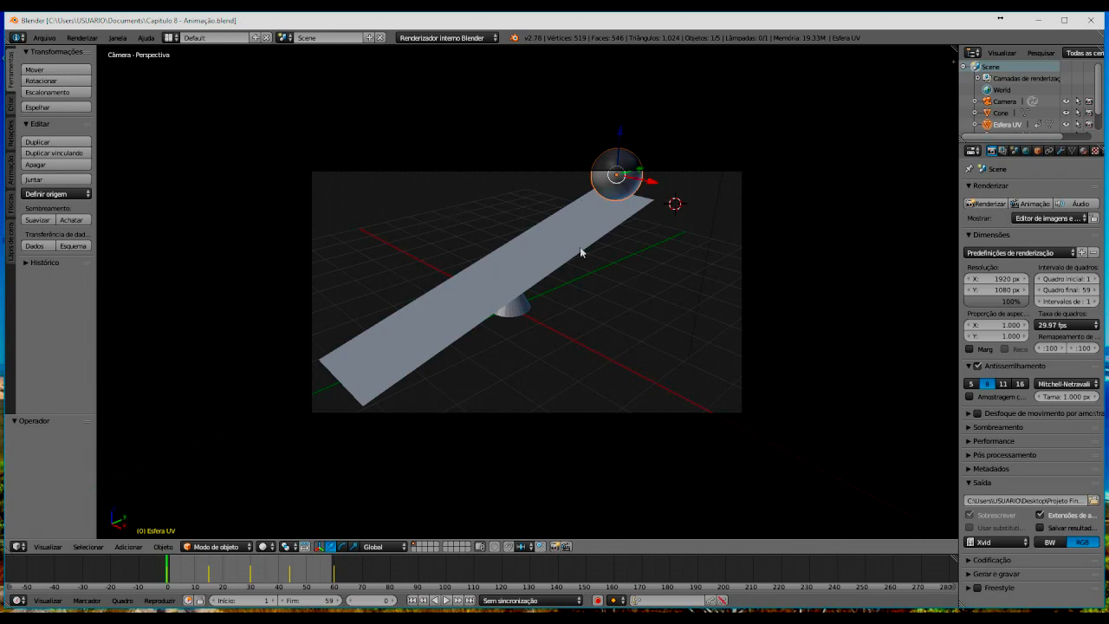
pyautogui.press('F12')
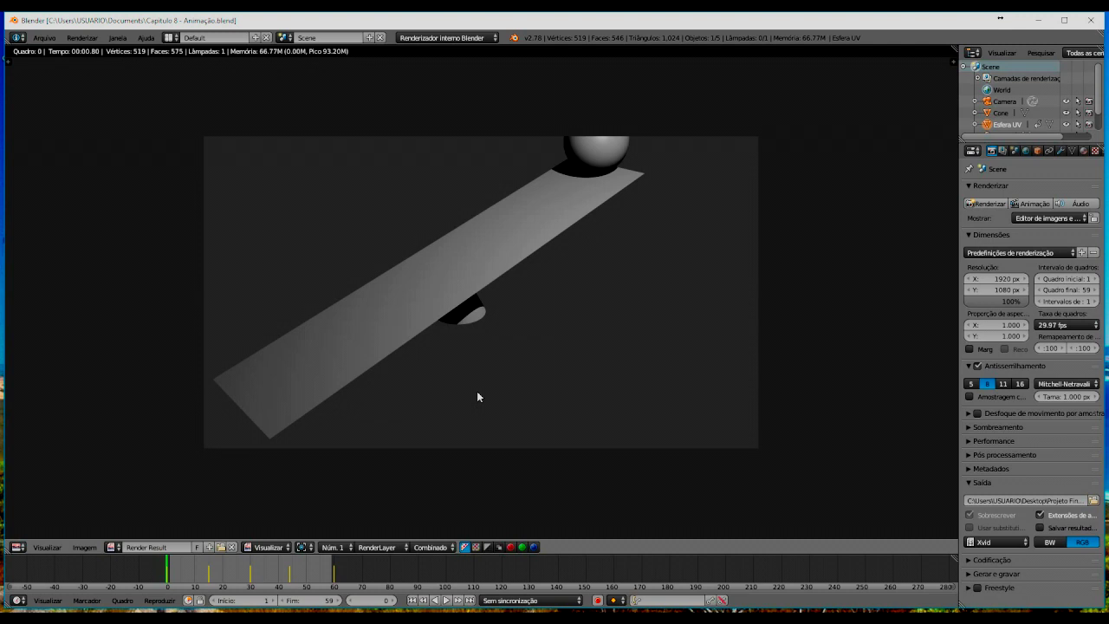
# Step: Close the Render Result with Esc to return to the seesaw's camera view
pyautogui.press('Escape')
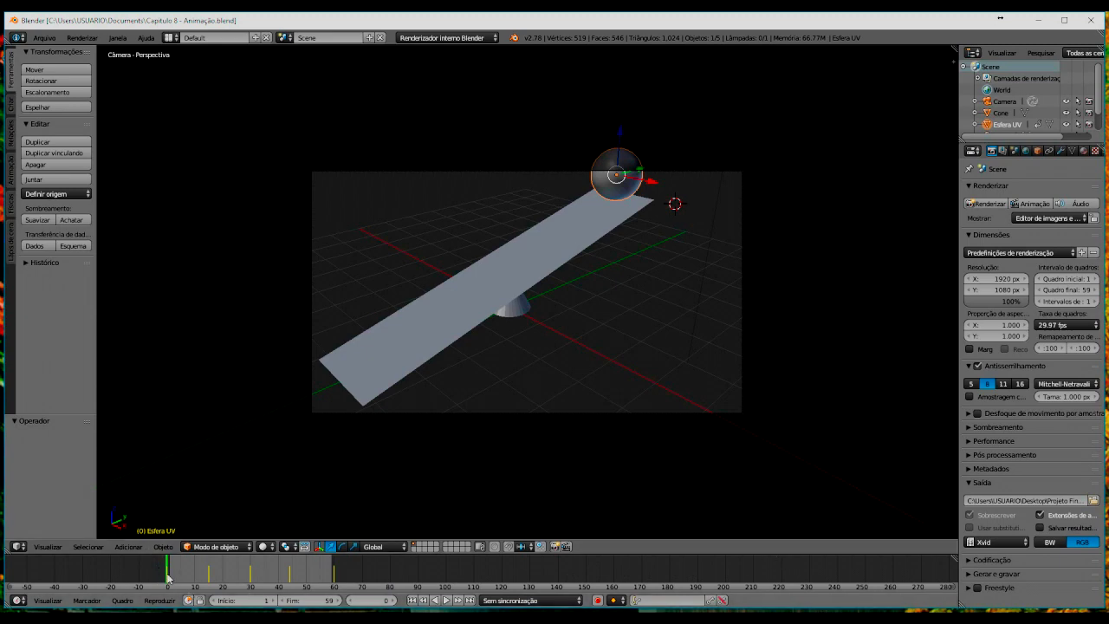
# Step: Play the seesaw animation with Alt+A, scrub to about frame 11, then resume looped playback
pyautogui.hotkey('alt', 'a')
pyautogui.moveTo(176, 577)
pyautogui.mouseDown()
pyautogui.moveTo(338, 570)
pyautogui.moveTo(258, 570)
pyautogui.moveTo(320, 568)
pyautogui.moveTo(287, 564)
pyautogui.mouseUp()
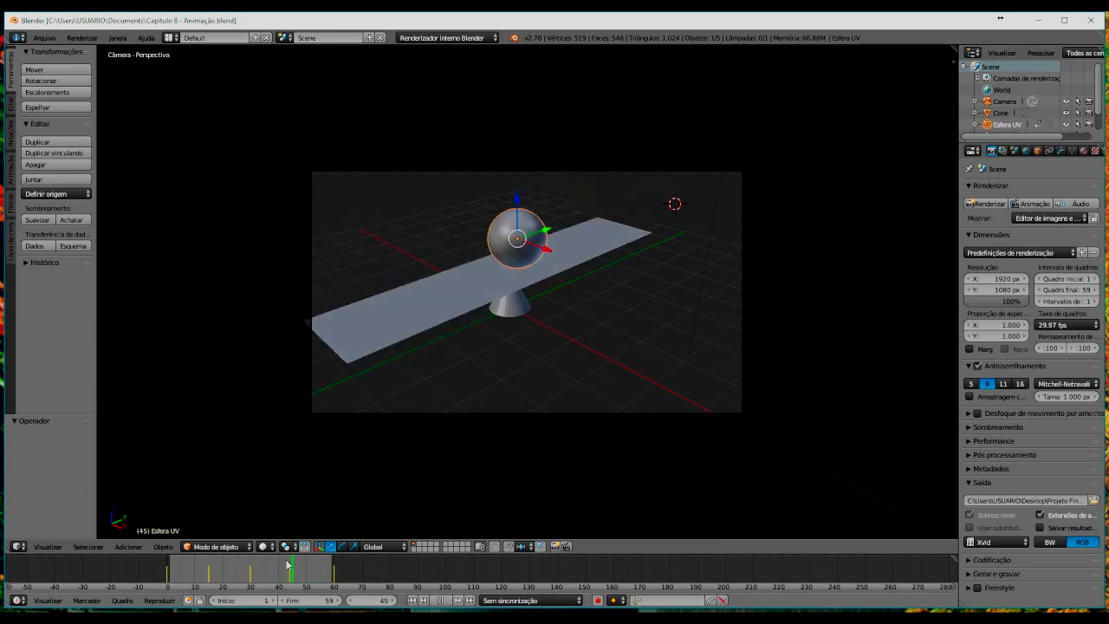
pyautogui.hotkey('alt', 'a')
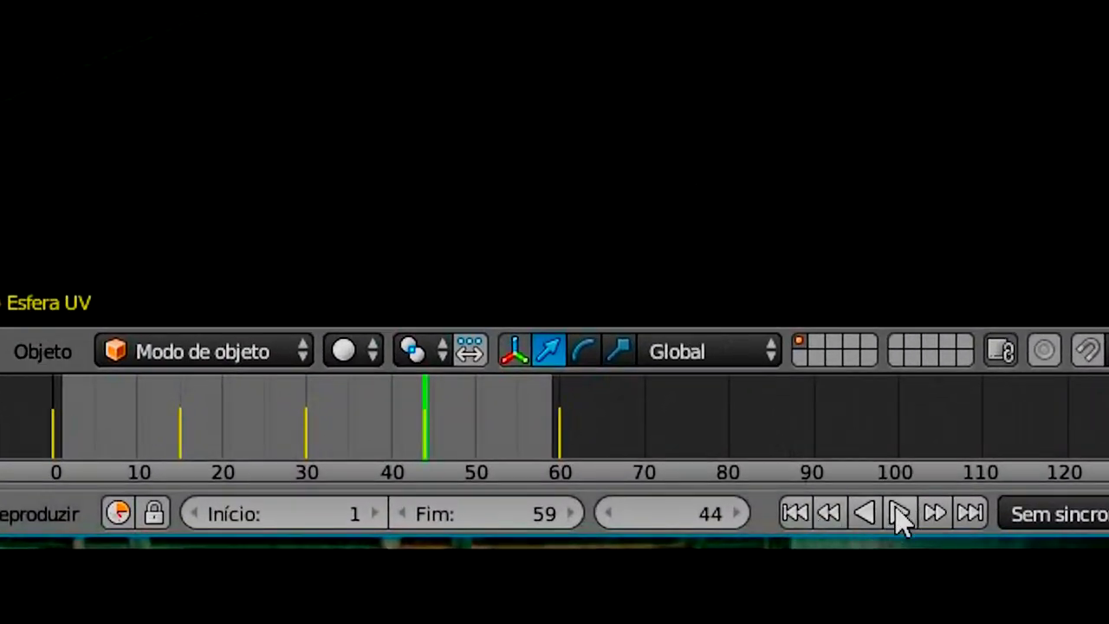
pyautogui.click(899, 514)
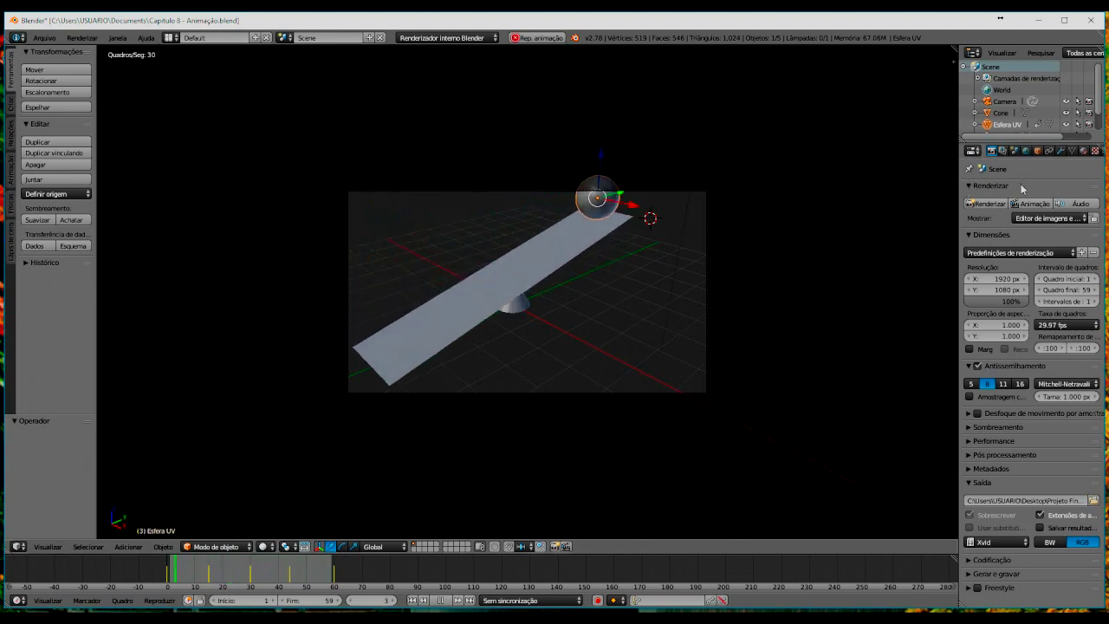
pyautogui.hotkey('alt', 'a')
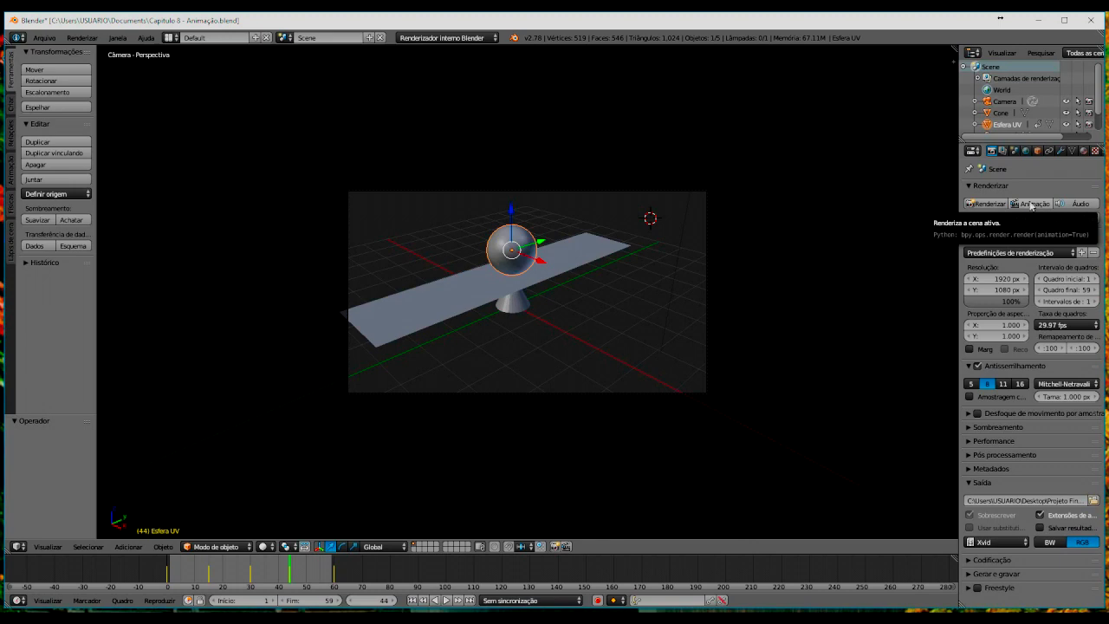
pyautogui.click(1034, 205)
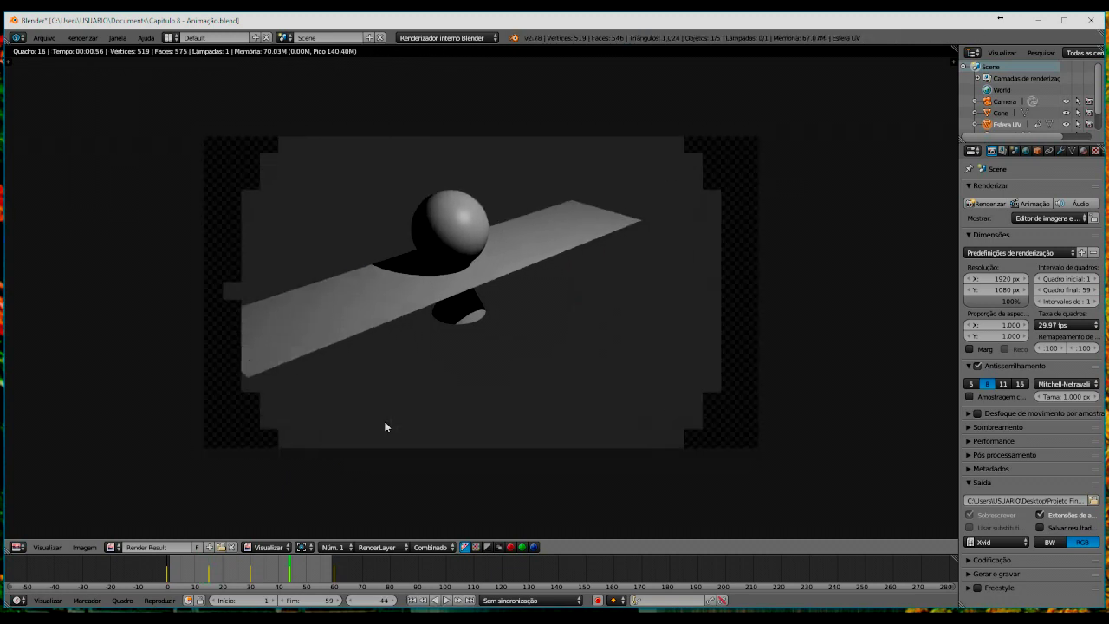
pyautogui.press('Escape')
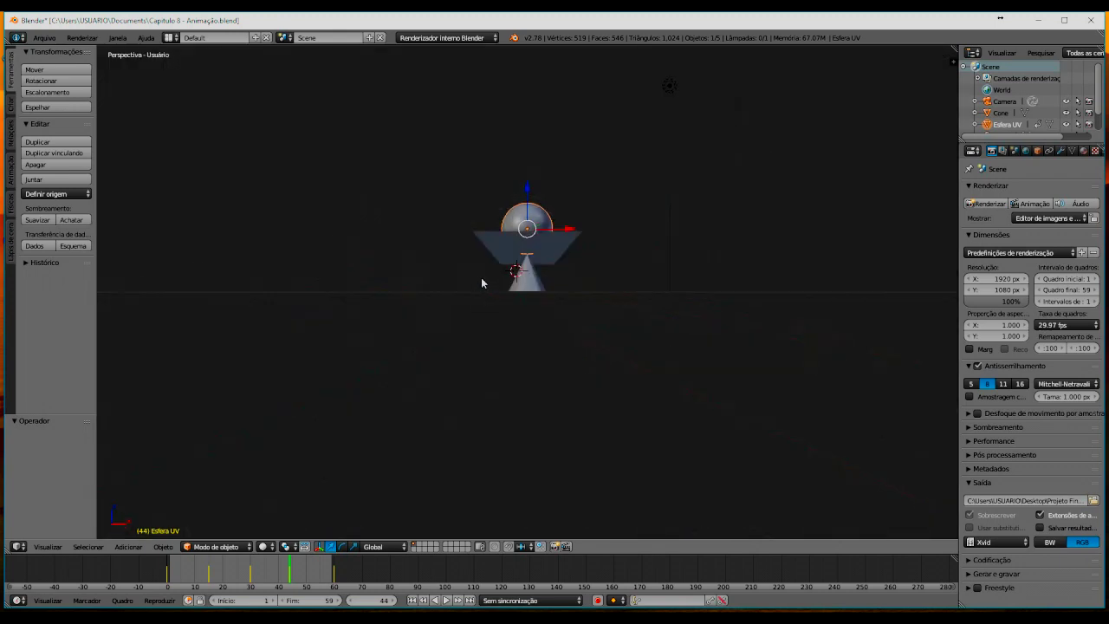
# Step: Orbit out of camera view to a higher angle, zoom out, and select the lamp and camera
pyautogui.moveTo(478, 303)
pyautogui.mouseDown(button='middle')
pyautogui.moveTo(386, 356)
pyautogui.moveTo(477, 438)
pyautogui.moveTo(471, 445)
pyautogui.moveTo(479, 441)
pyautogui.mouseUp(button='middle')
pyautogui.scroll(-2, 386, 356)
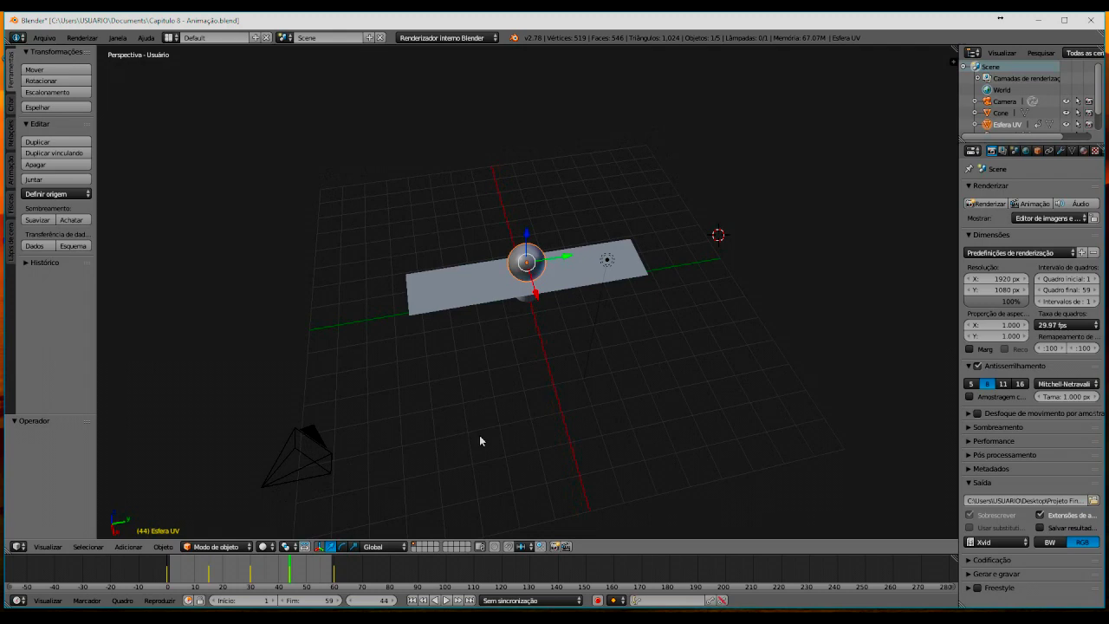
pyautogui.rightClick(607, 260)
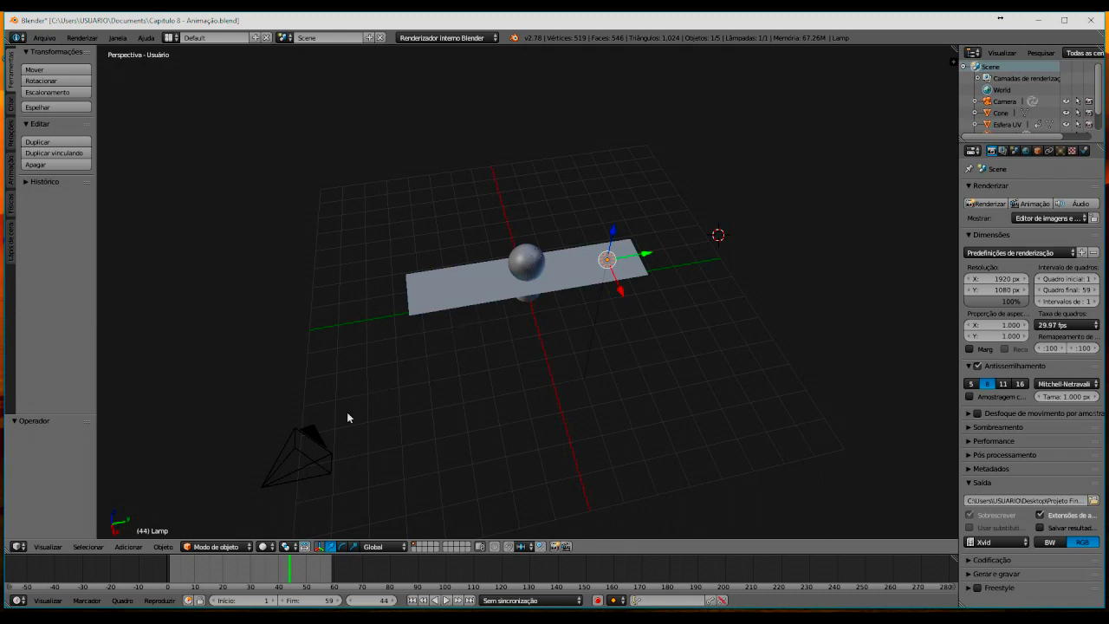
pyautogui.rightClick(301, 475)
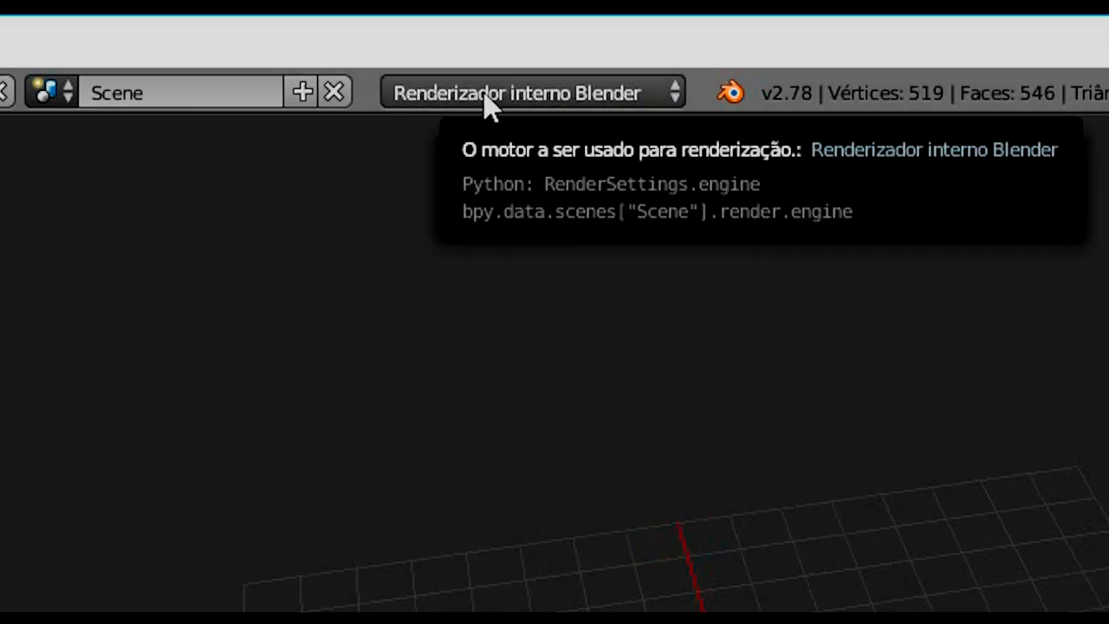
pyautogui.click(674, 87)
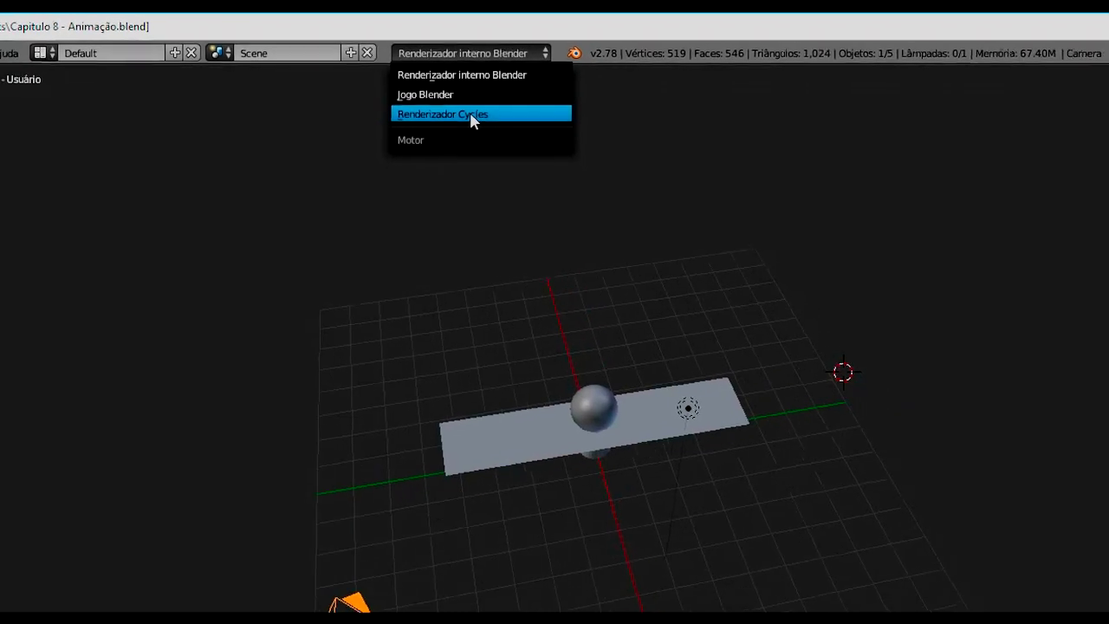
# Step: Change the render engine from Blender Internal to Renderizador Cycles
pyautogui.click(460, 100)
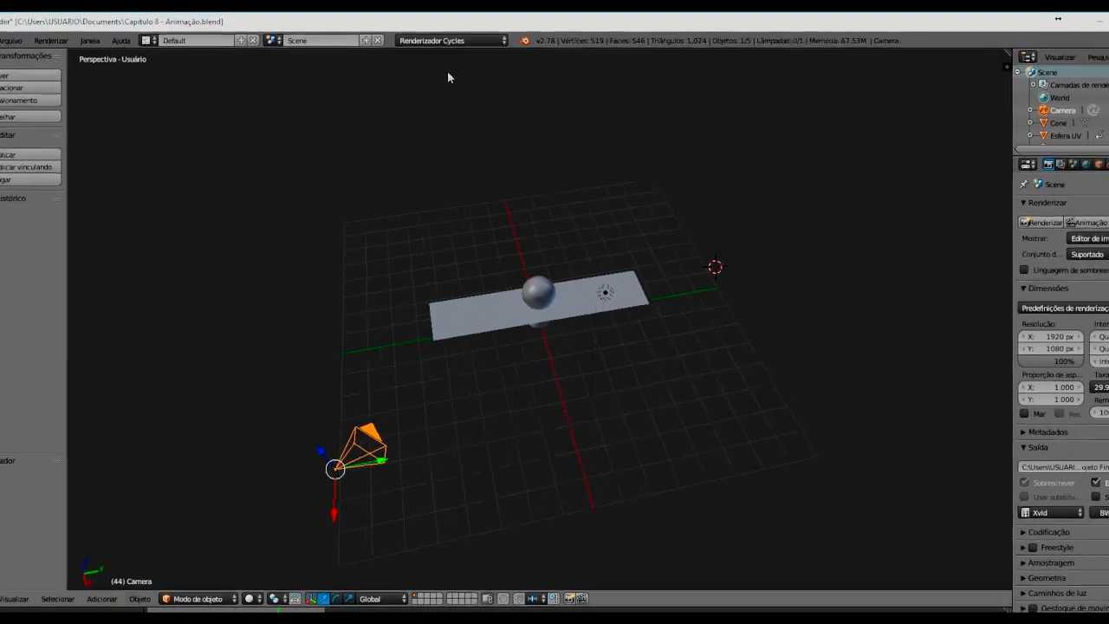
pyautogui.click(46, 37)
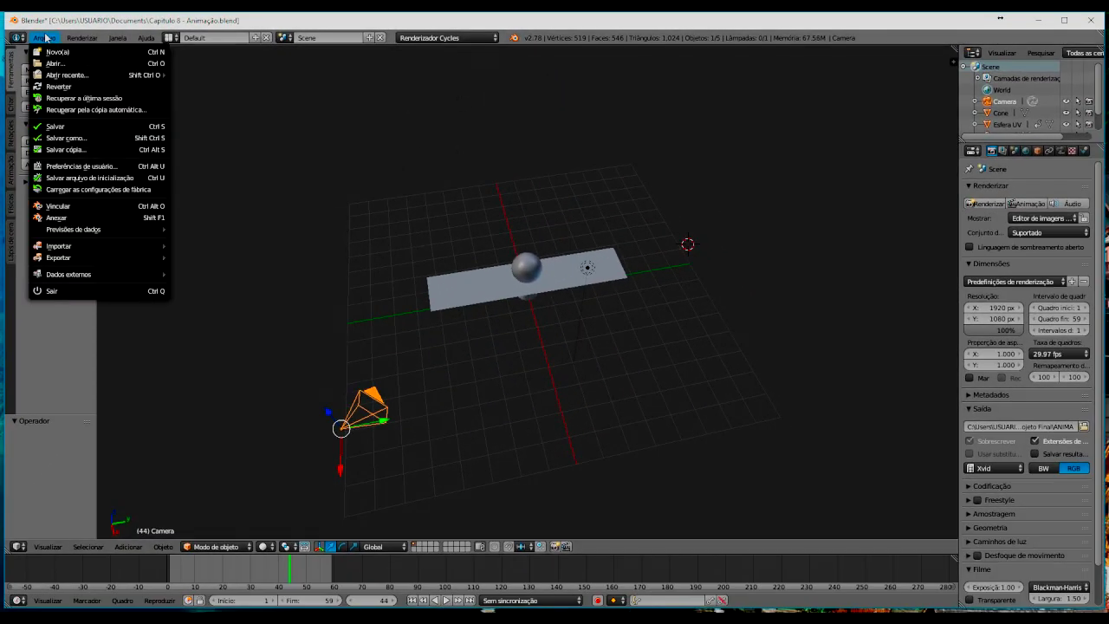
pyautogui.moveTo(78, 75)
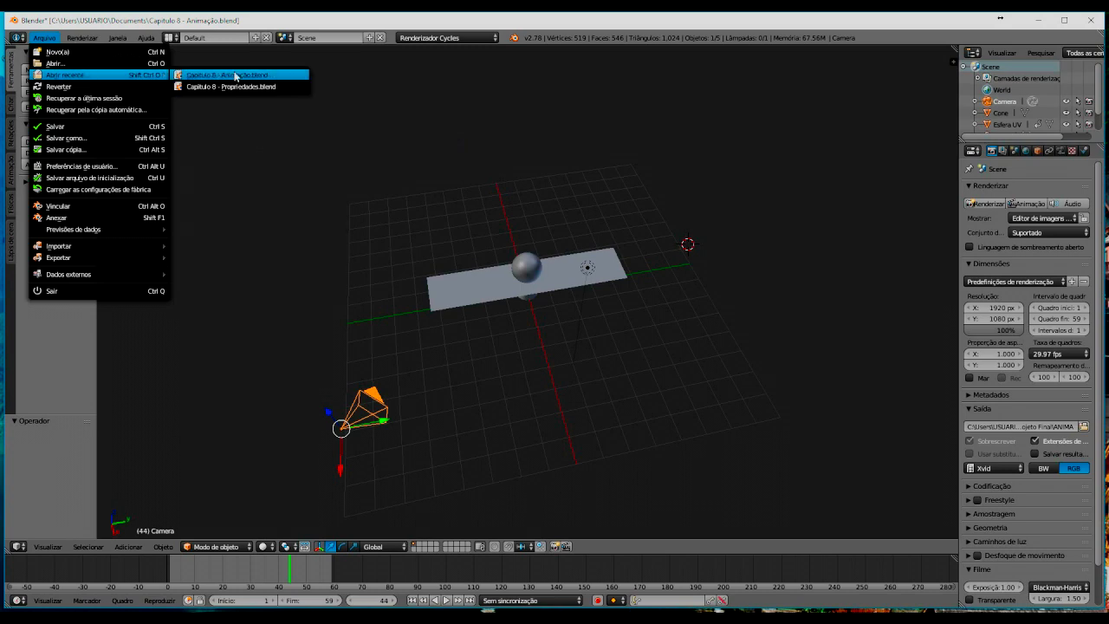
# Step: Reopen Capitulo 8 - Propriedades.blend from recent files and render a still with F12
pyautogui.click(248, 85)
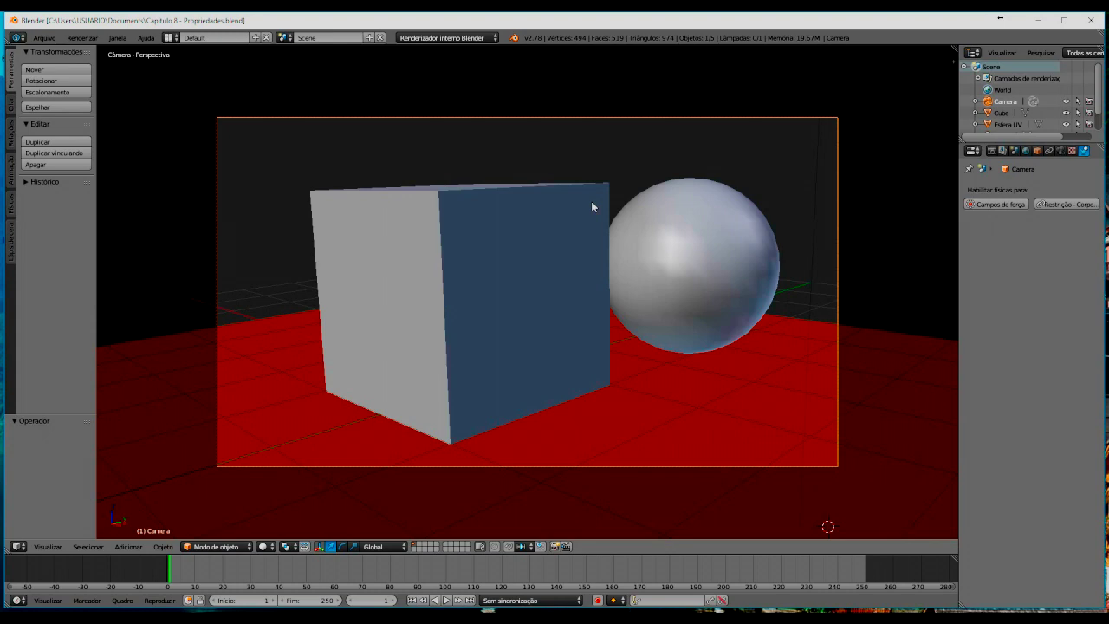
pyautogui.press('F12')
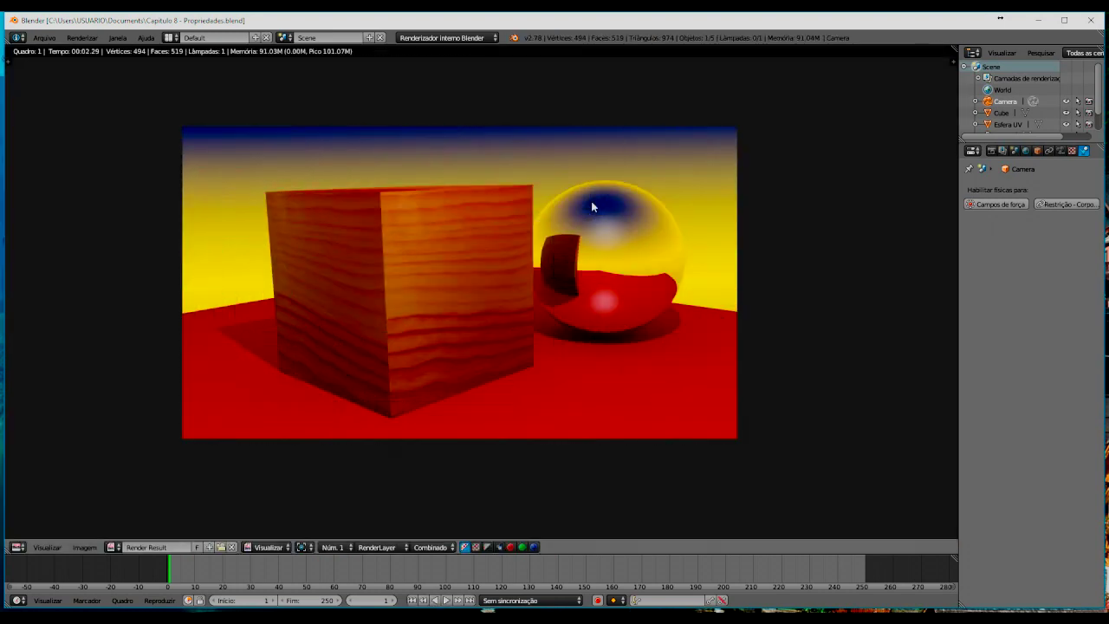
pyautogui.click(487, 39)
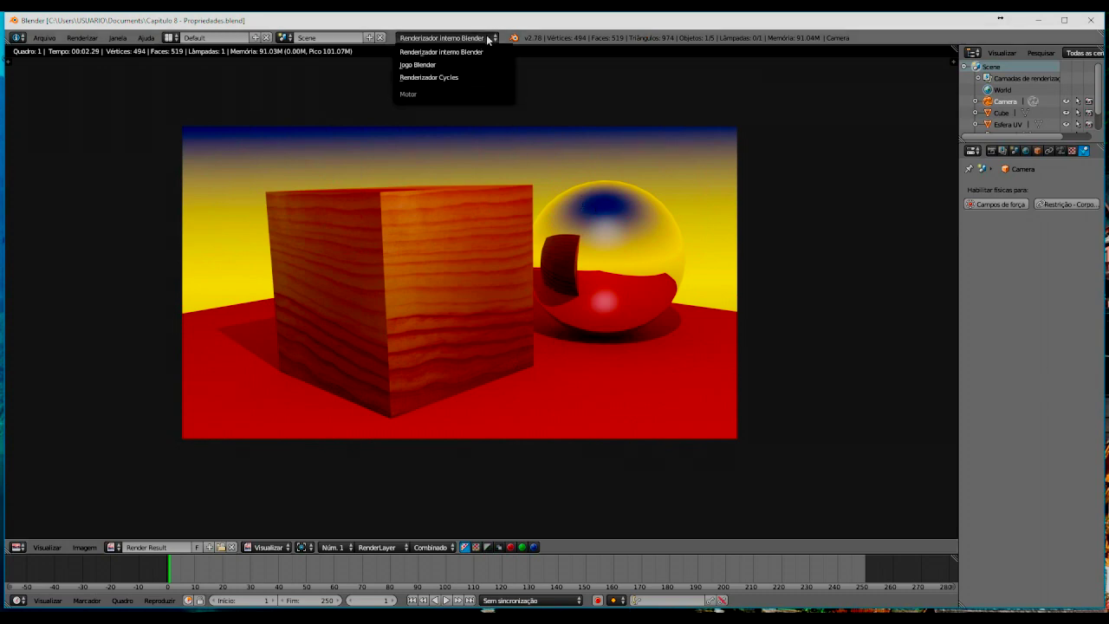
# Step: Render the frame with Cycles, then toggle the engine to Blender Internal and back to Cycles
pyautogui.click(449, 80)
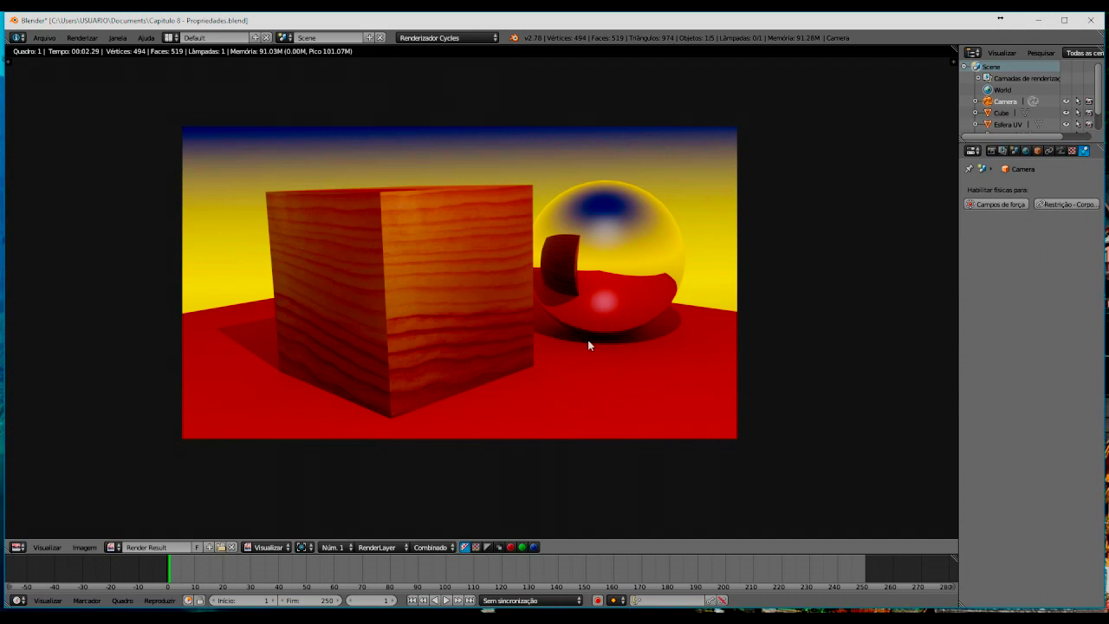
pyautogui.press('F12')
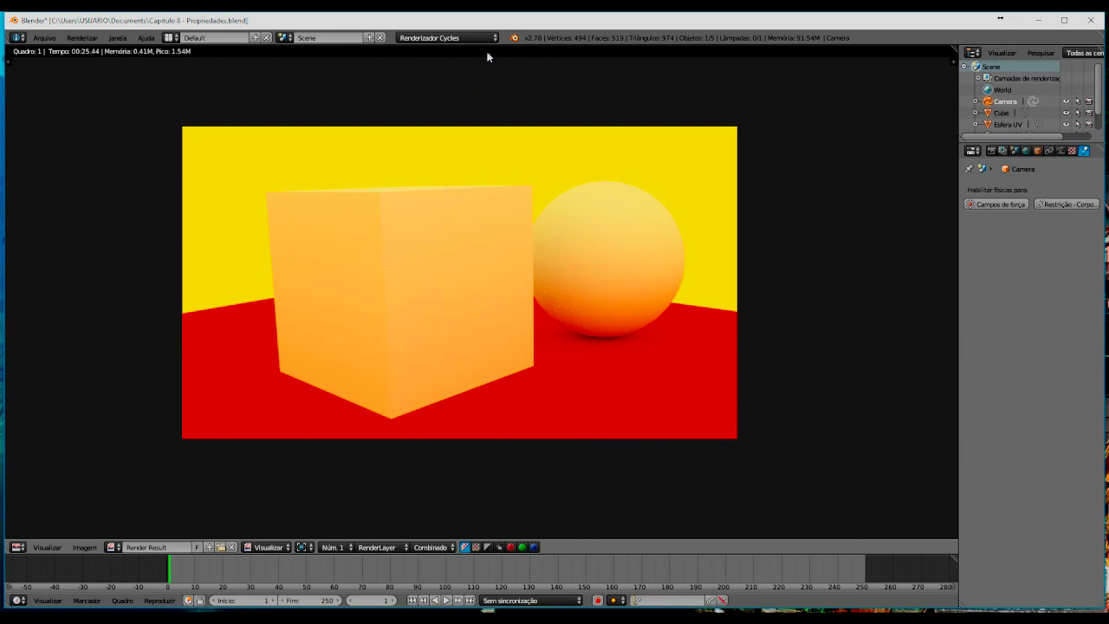
pyautogui.click(489, 37)
pyautogui.click(465, 52)
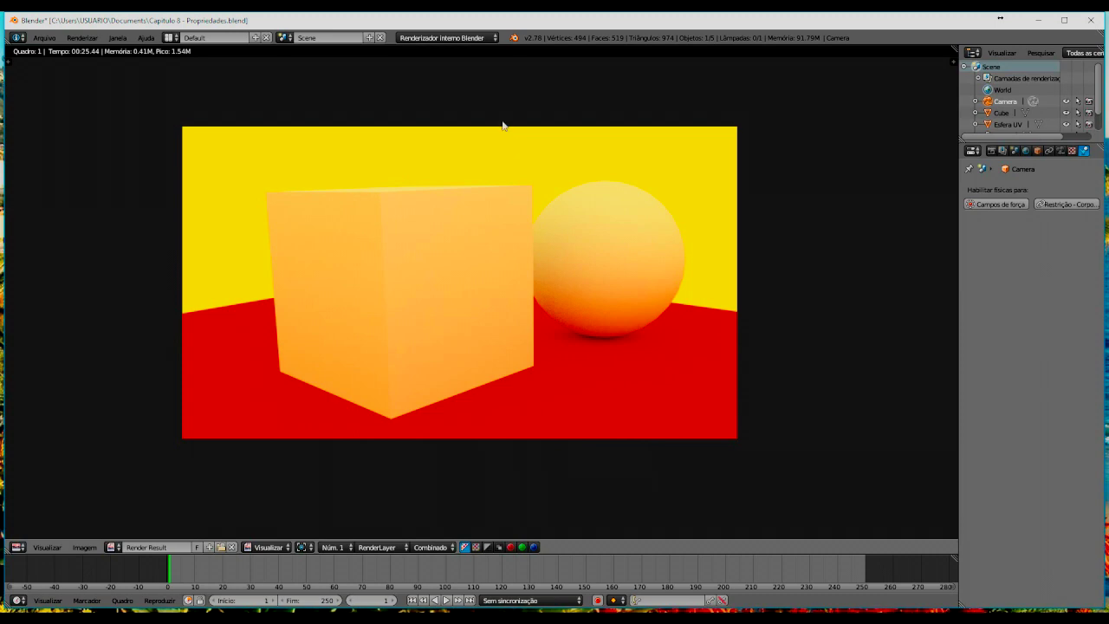
pyautogui.click(489, 38)
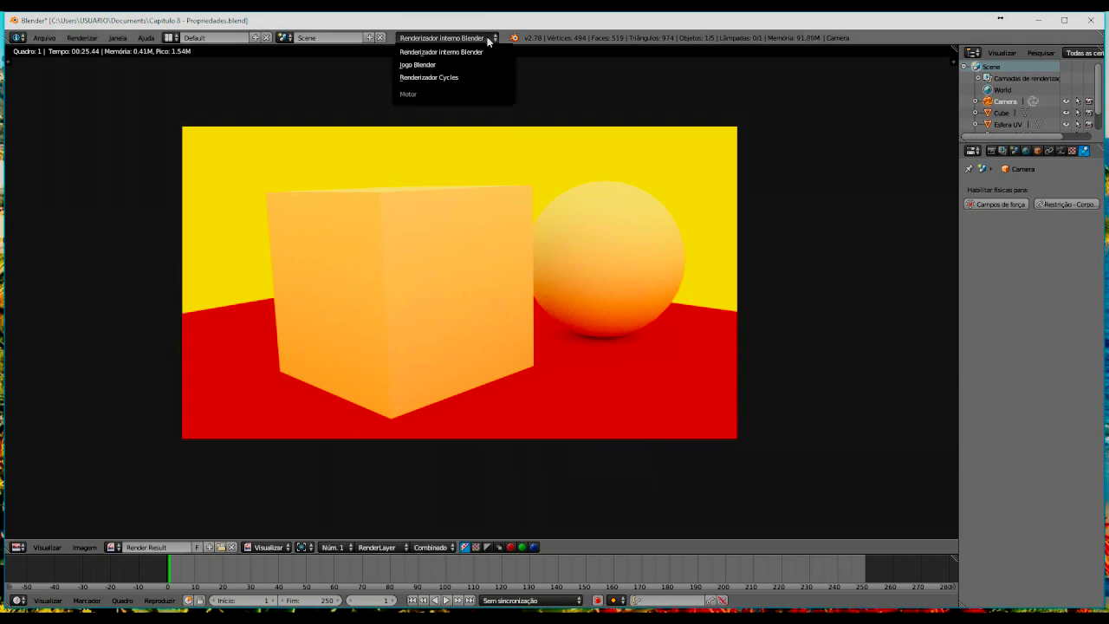
pyautogui.click(457, 78)
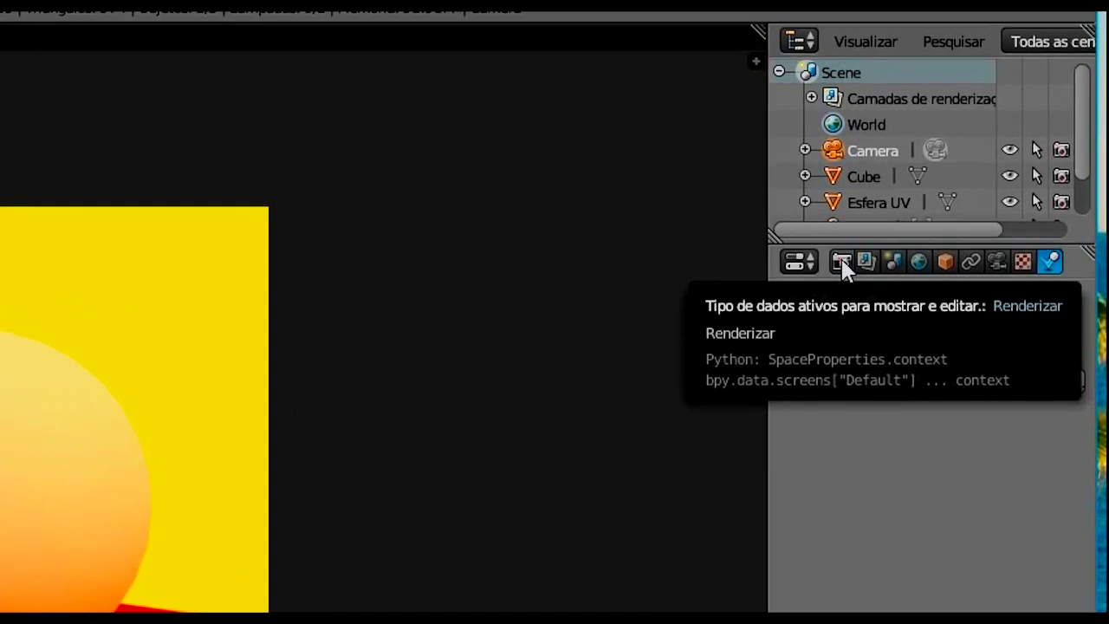
pyautogui.click(843, 262)
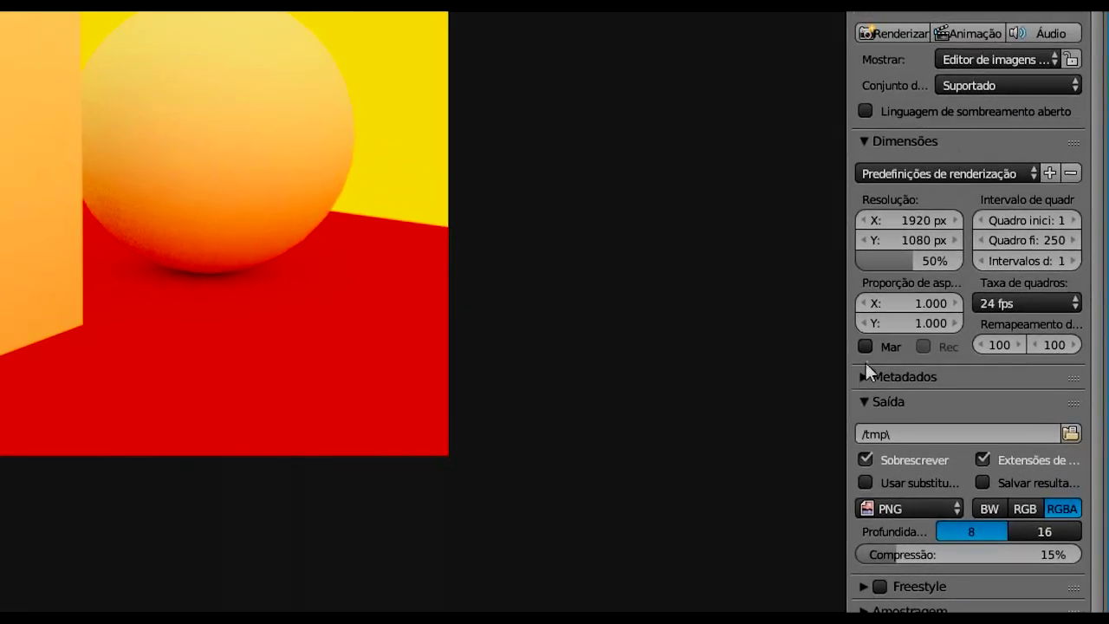
# Step: Scroll through the Cycles render panels: 1920×1080 at 50%, frames 1–250, 24 fps, PNG output
pyautogui.scroll(-1, 1082, 450)
pyautogui.scroll(-2, 1088, 520)
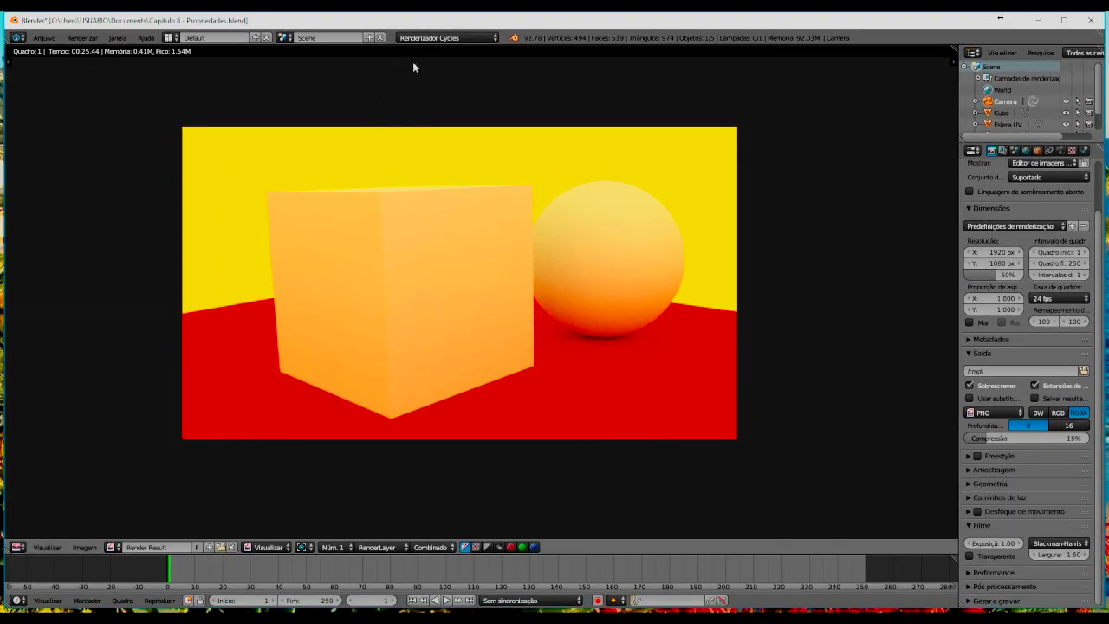
pyautogui.click(488, 39)
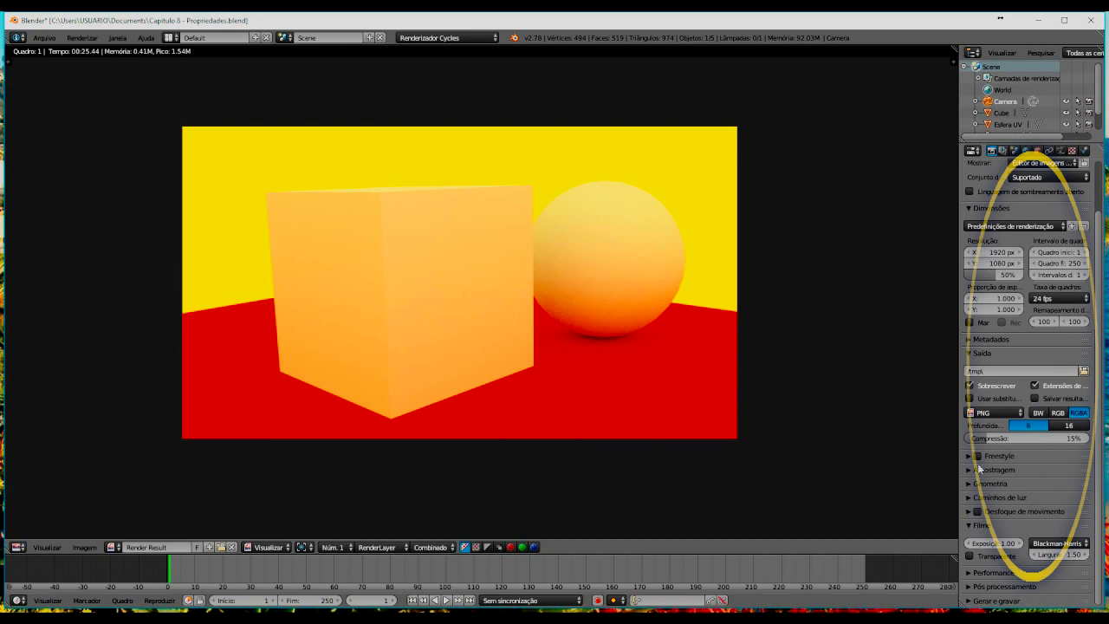
pyautogui.click(493, 40)
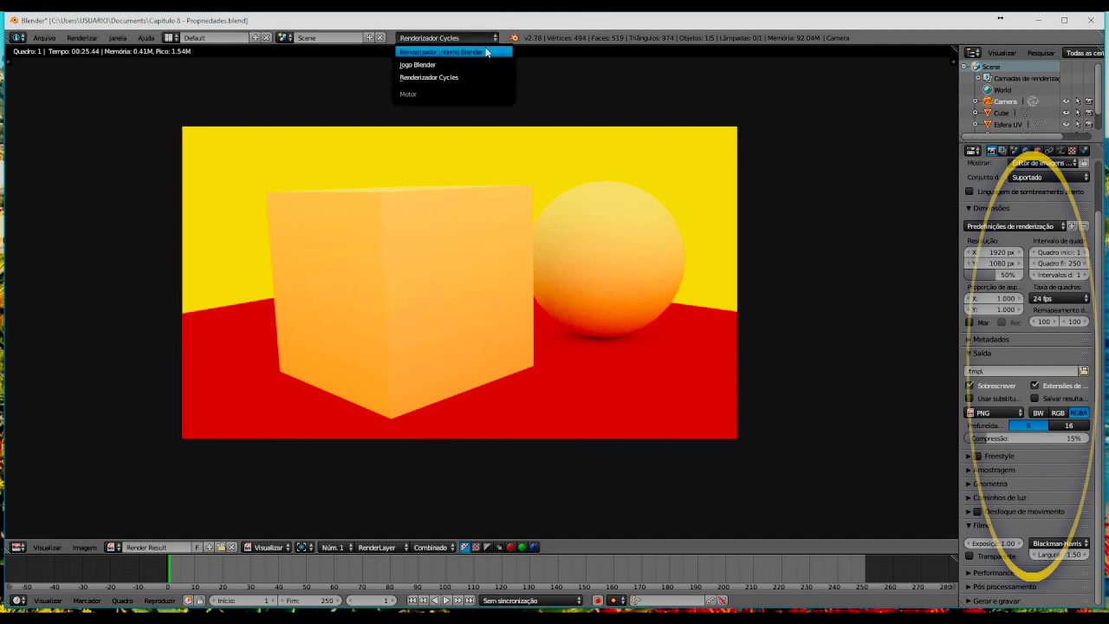
# Step: Toggle the engine between Cycles and Blender Internal, ending on Blender Internal with 8-sample anti-aliasing
pyautogui.click(486, 53)
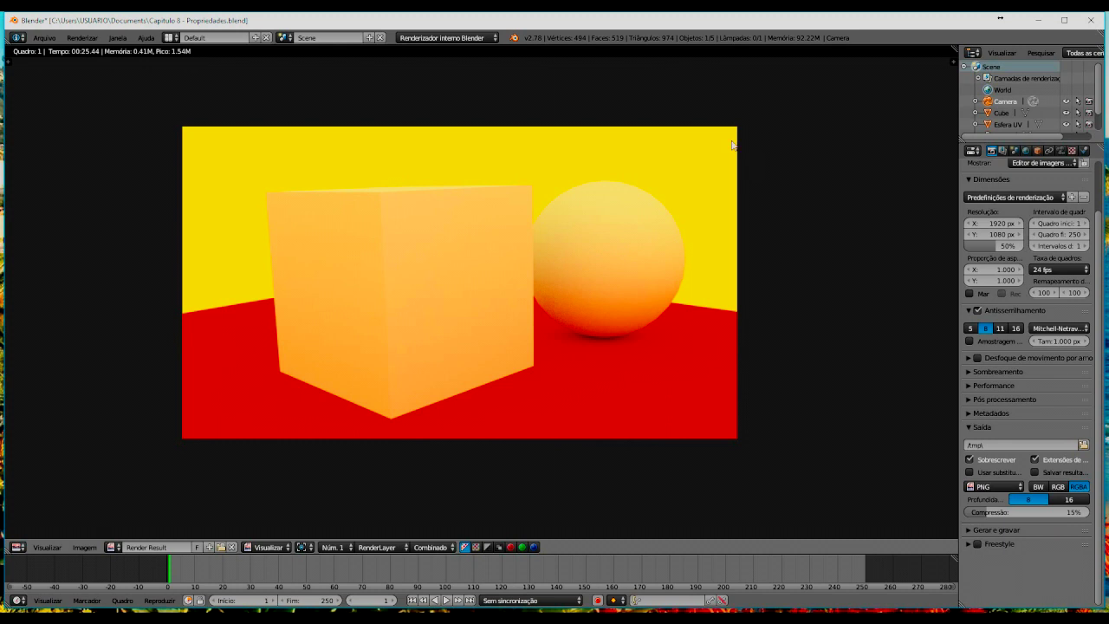
pyautogui.scroll(-1, 658, 121)
pyautogui.click(479, 37)
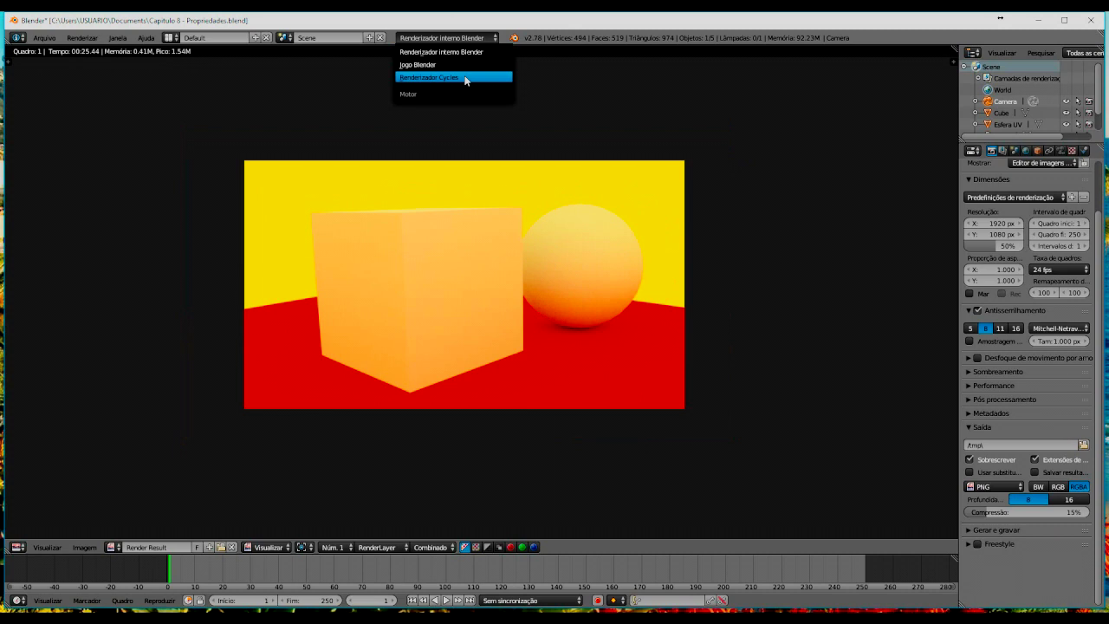
pyautogui.click(465, 78)
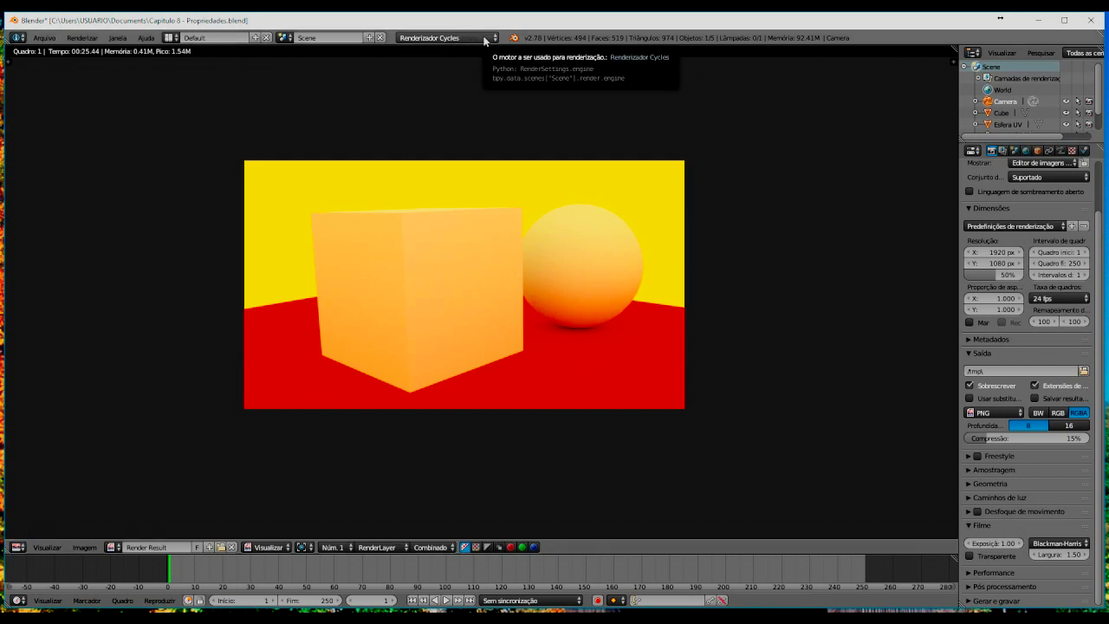
pyautogui.click(485, 40)
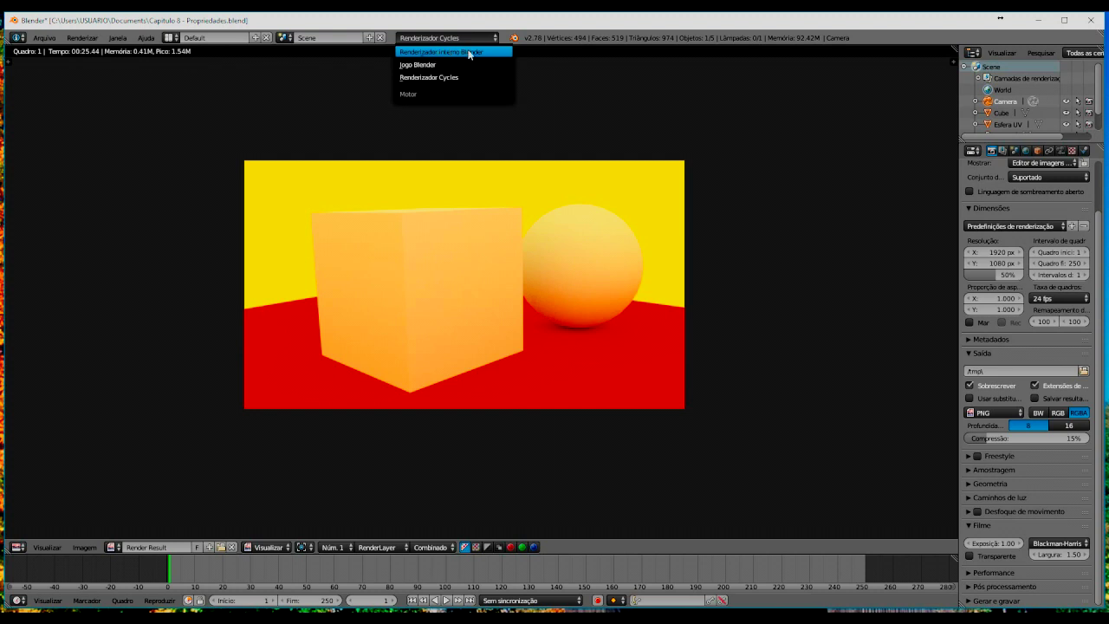
pyautogui.click(467, 53)
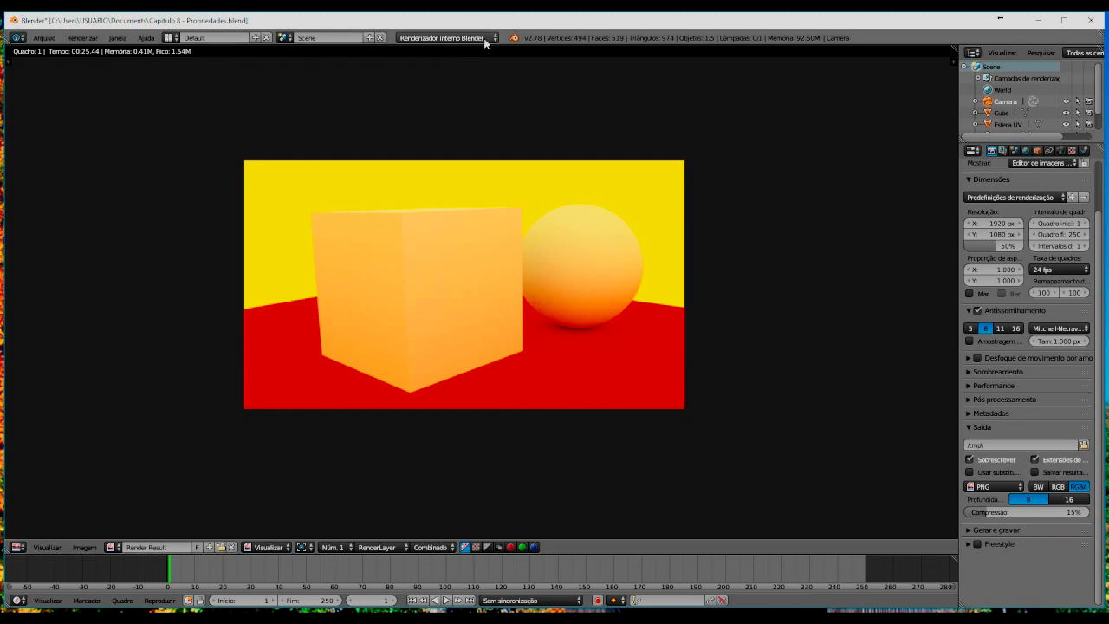
pyautogui.click(485, 42)
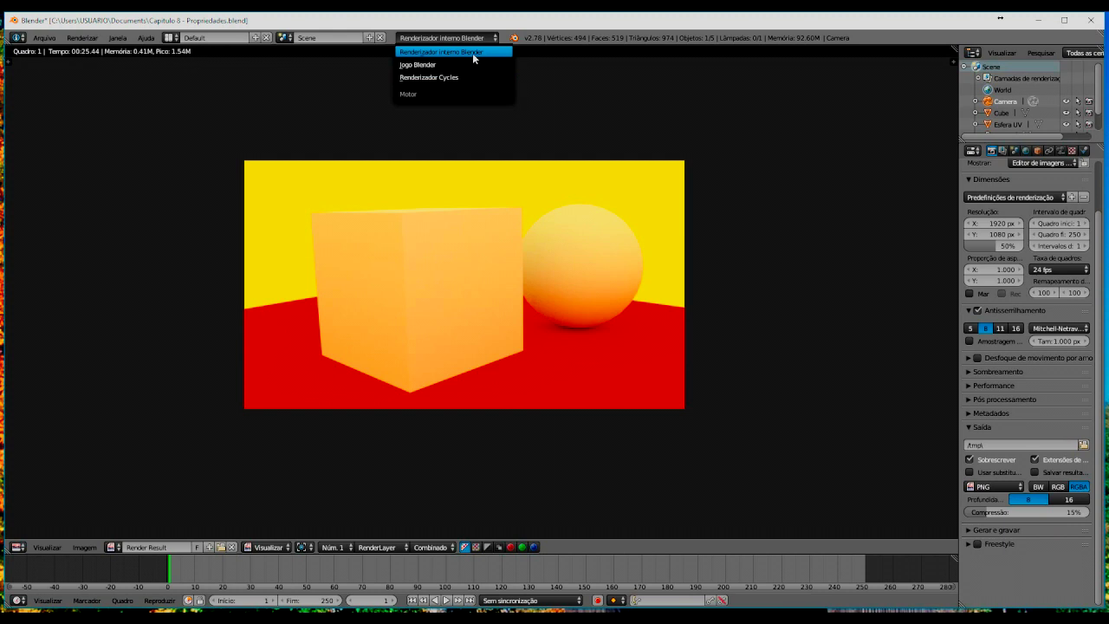
pyautogui.click(473, 54)
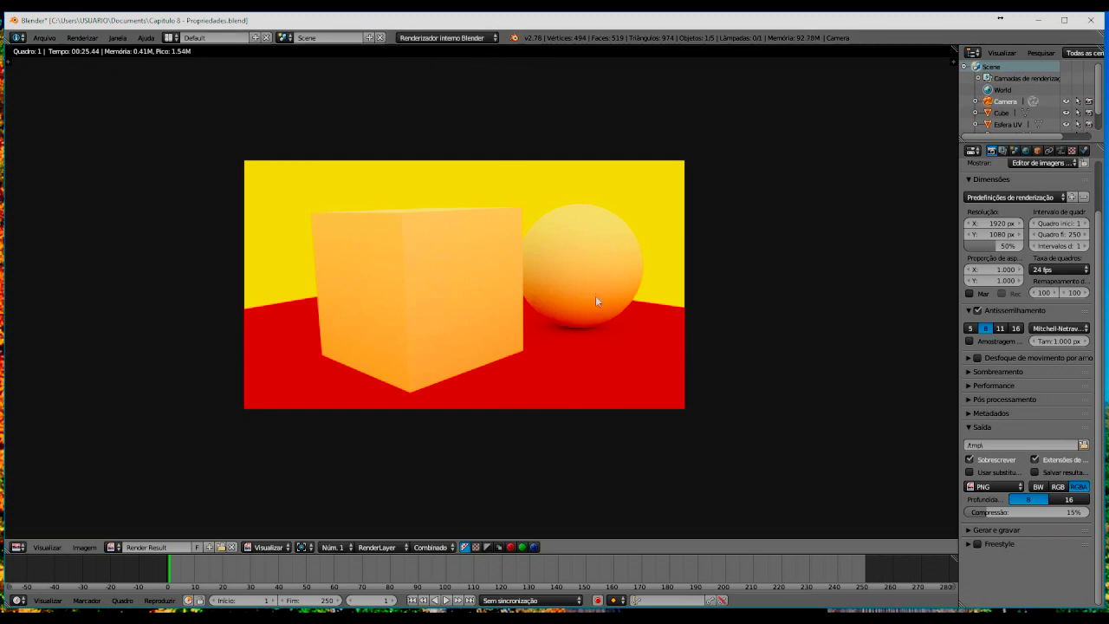
# Step: Render the frame with F12, showing the wood-grained cube and mirror sphere under a gradient sky
pyautogui.press('F12')
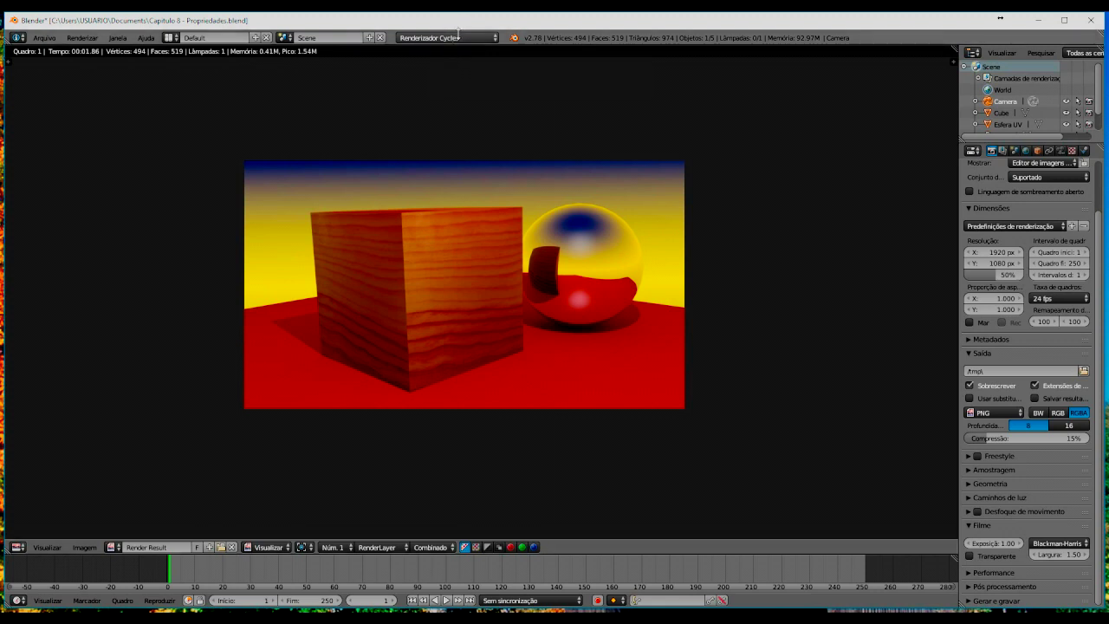
# Step: Switch the render engine to Jogo Blender and the screen layout to Game Logic
pyautogui.click(460, 38)
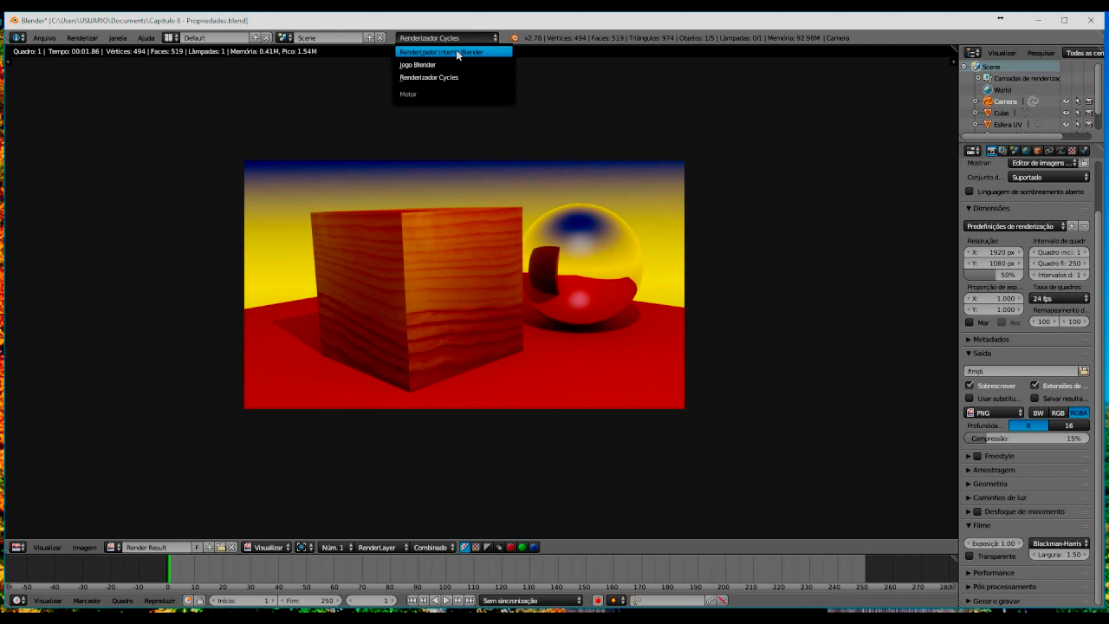
pyautogui.click(457, 52)
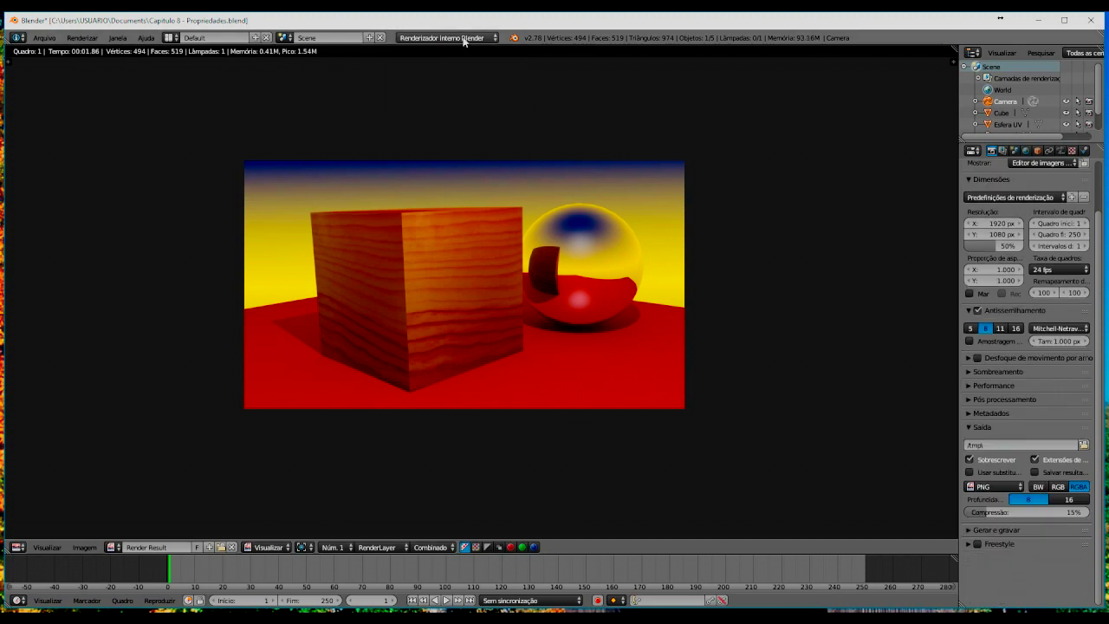
pyautogui.click(462, 38)
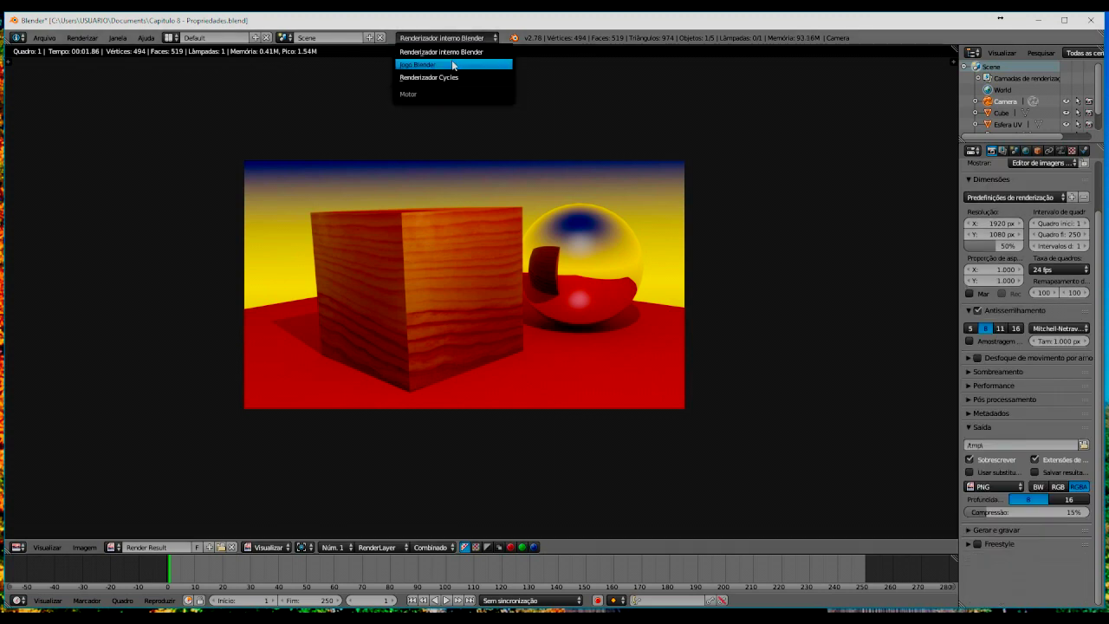
pyautogui.click(452, 65)
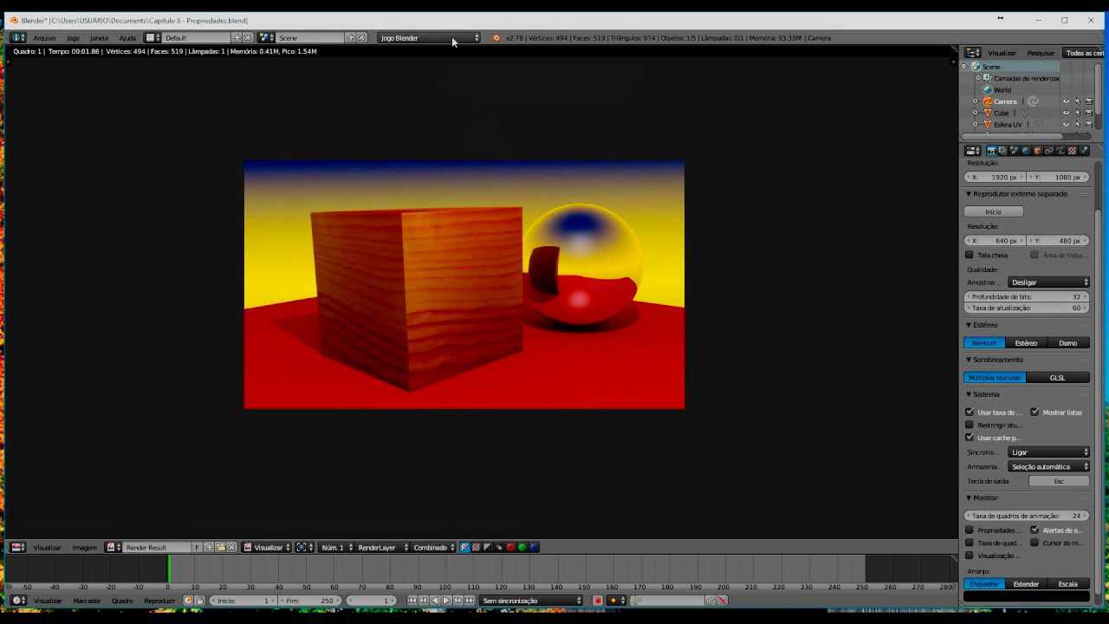
pyautogui.click(153, 37)
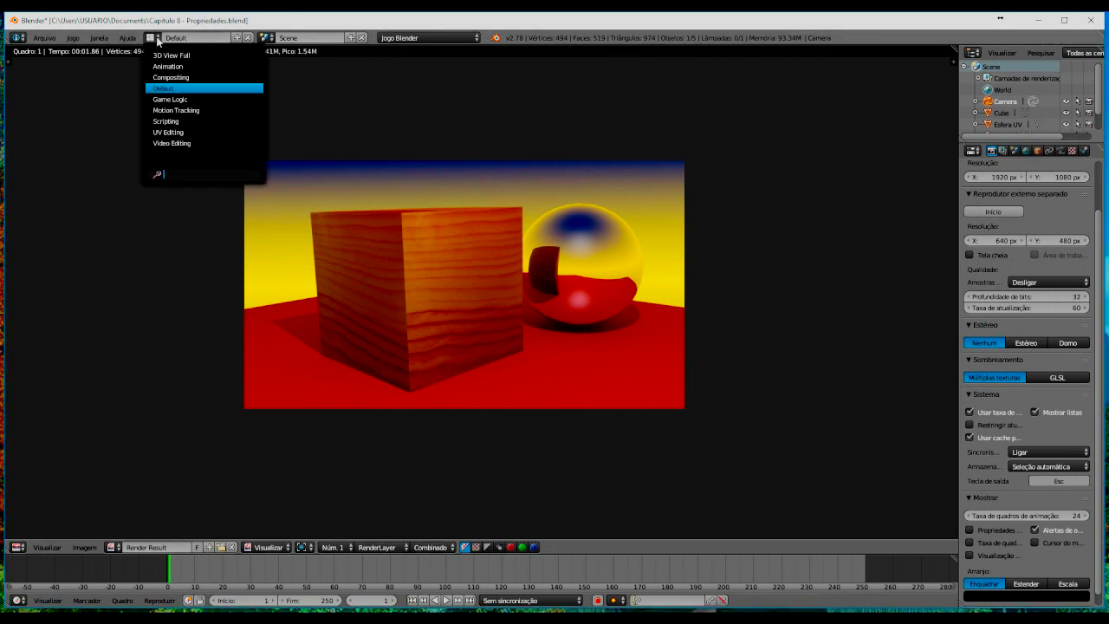
pyautogui.click(185, 100)
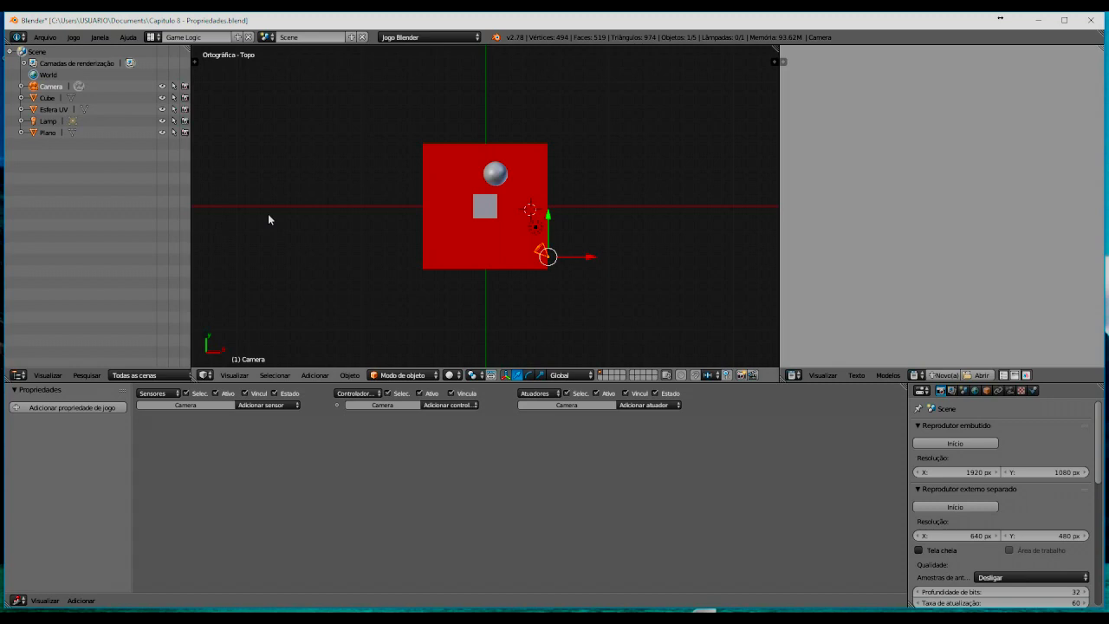
# Step: Restore Renderizador interno Blender as the engine and return to the Default layout
pyautogui.click(478, 39)
pyautogui.click(448, 50)
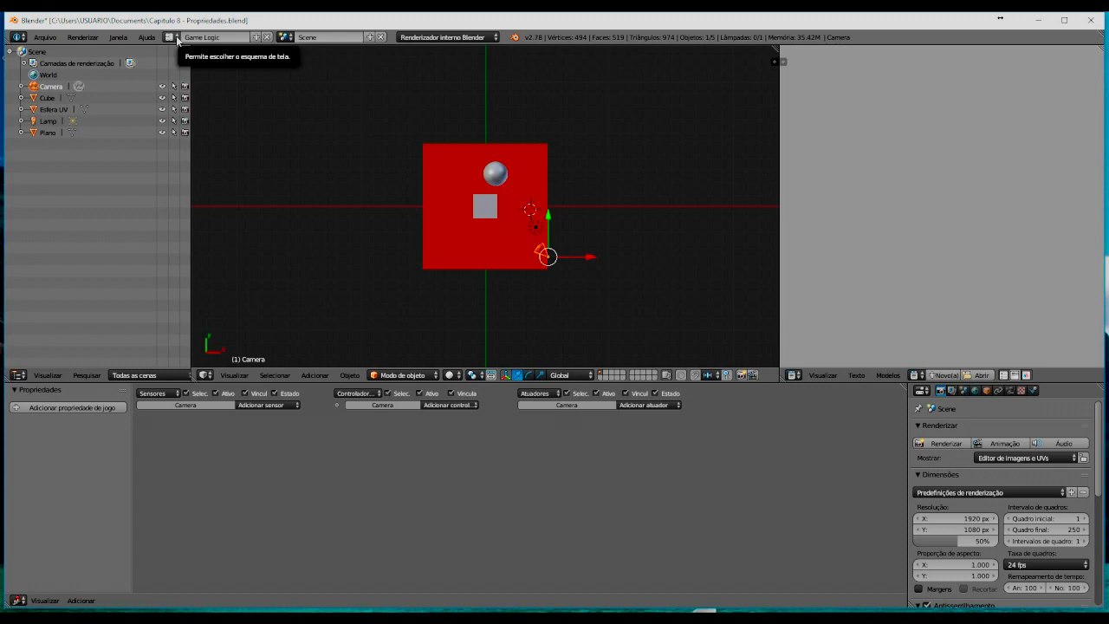
pyautogui.click(176, 35)
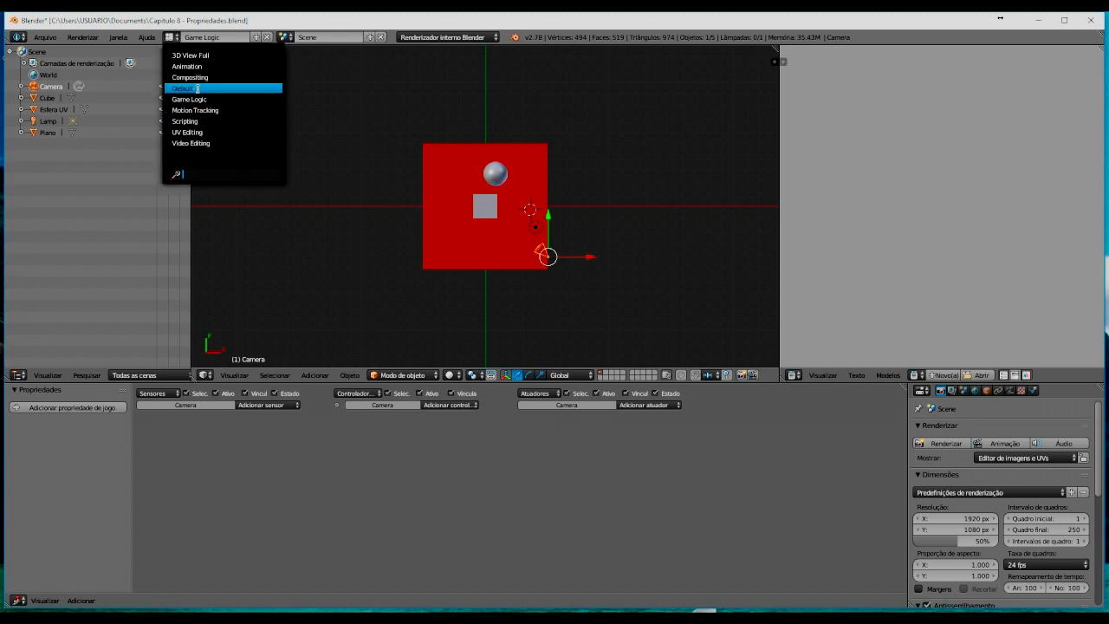
pyautogui.click(197, 88)
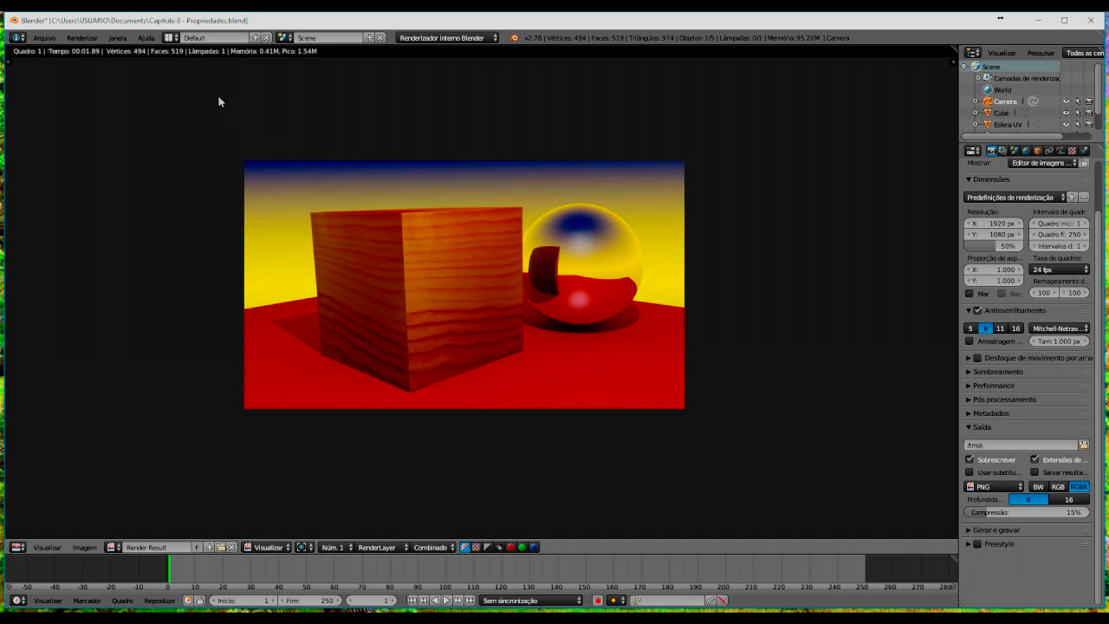
# Step: Render the active viewport with OpenGL from the Render menu
pyautogui.click(84, 39)
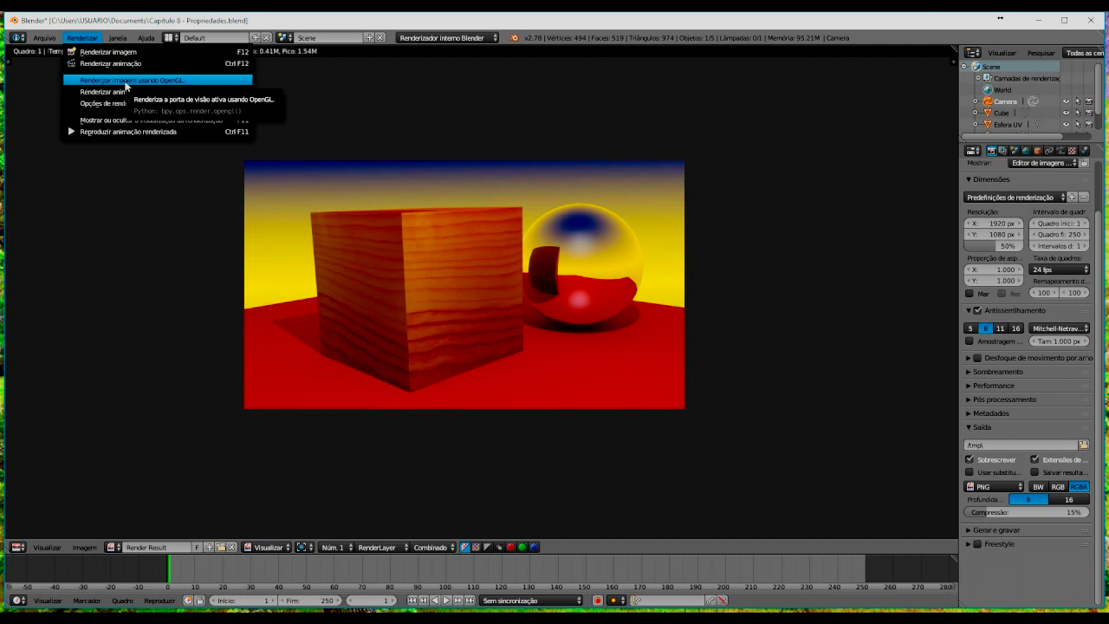
pyautogui.click(127, 80)
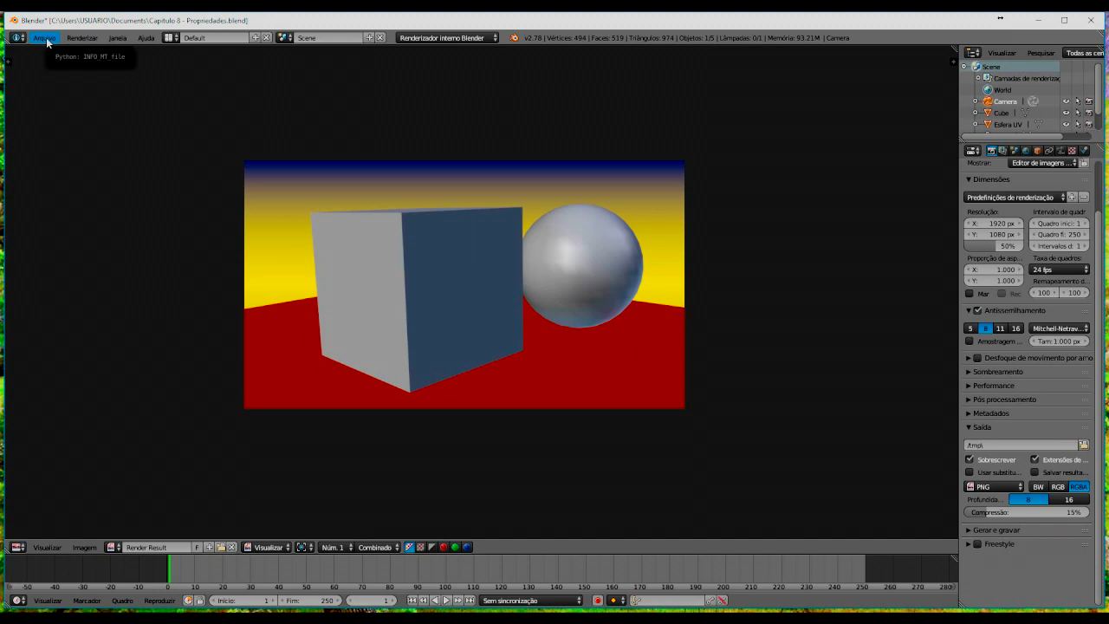
# Step: Open User Preferences and filter the add-ons list to the Render category
pyautogui.click(47, 41)
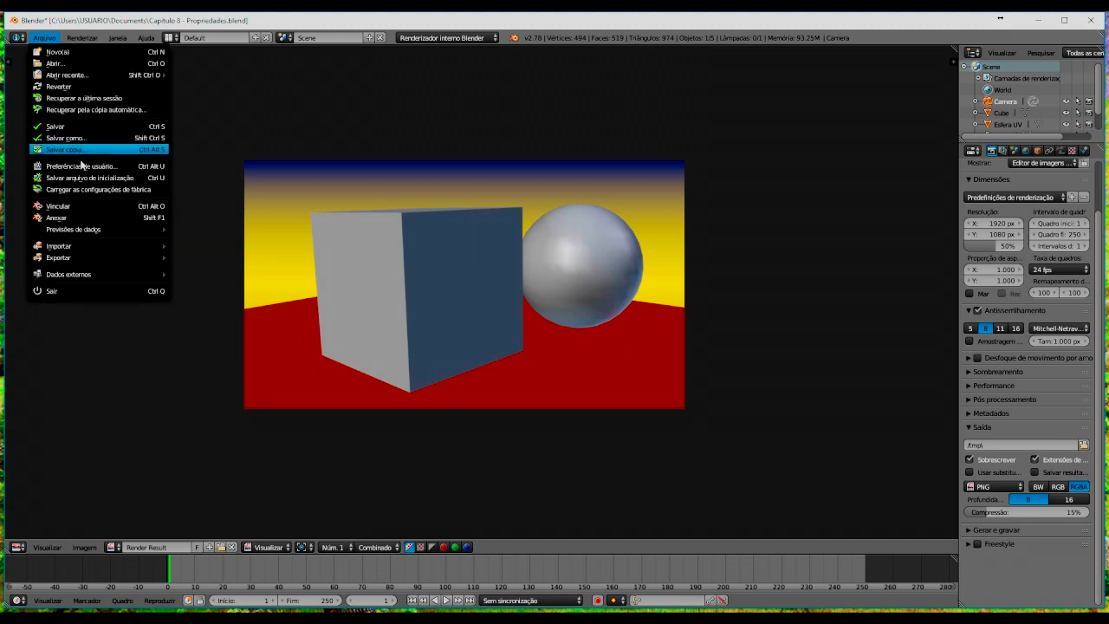
pyautogui.click(81, 166)
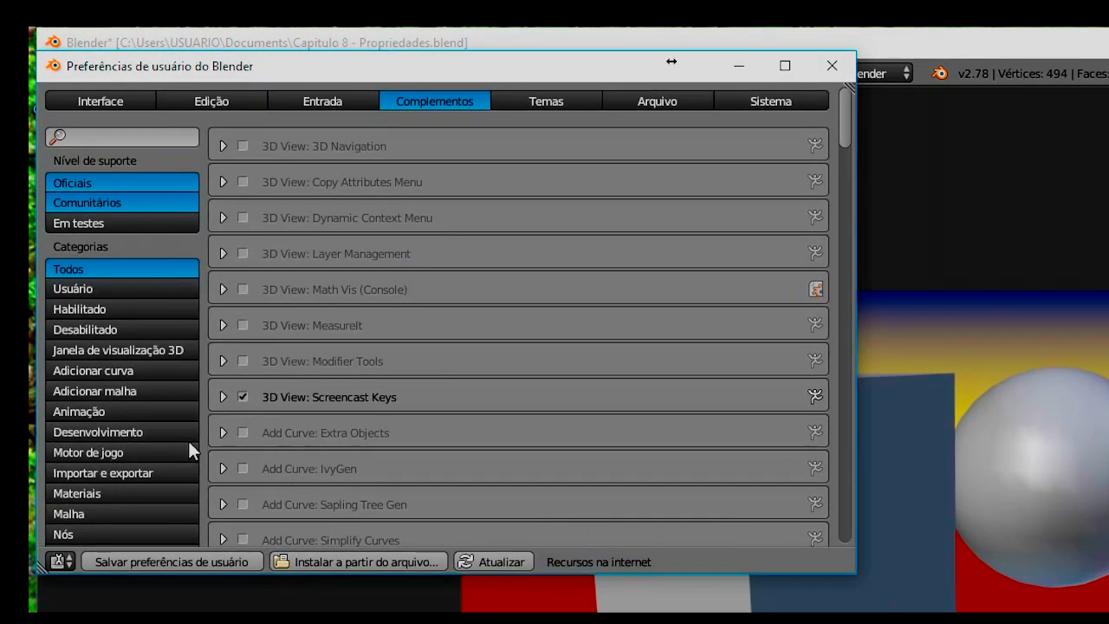
pyautogui.scroll(-5, 133, 458)
pyautogui.scroll(-1, 133, 458)
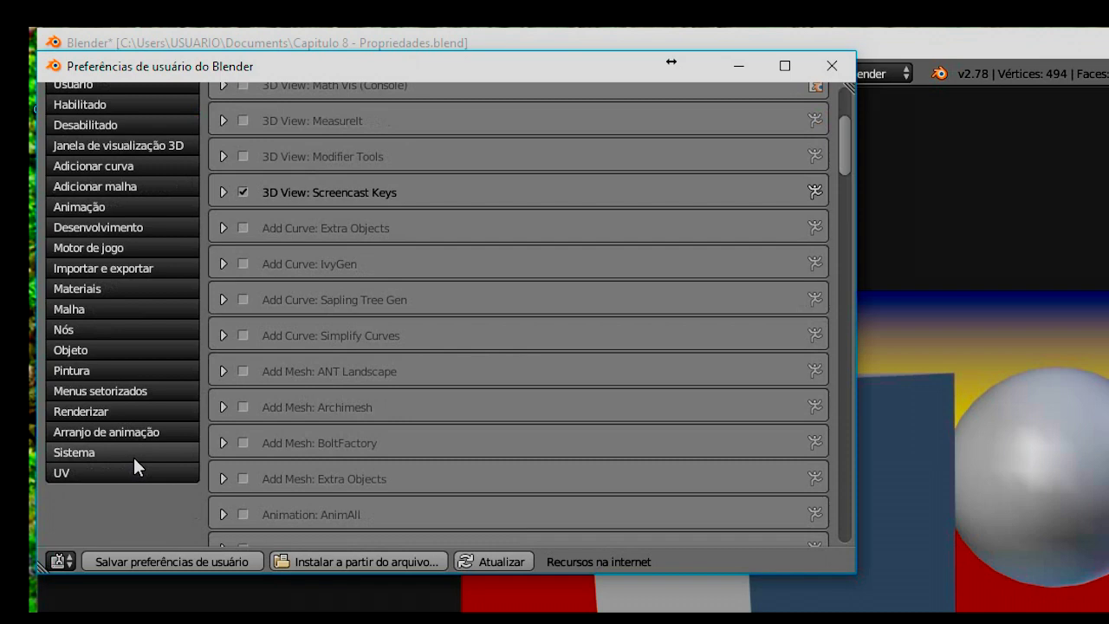
pyautogui.click(135, 404)
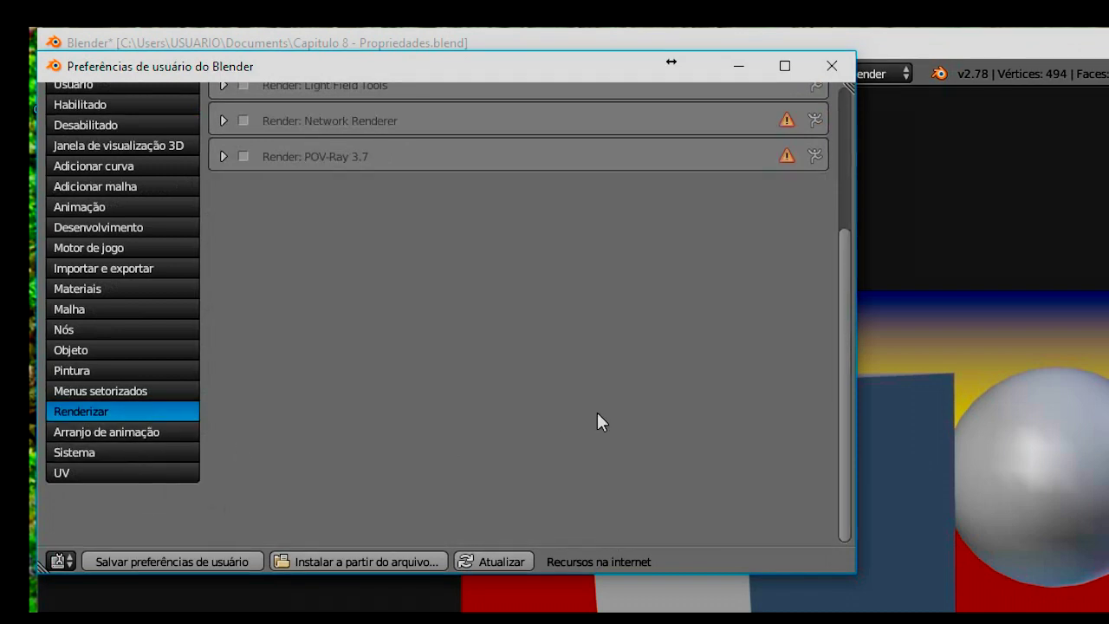
pyautogui.scroll(6, 597, 422)
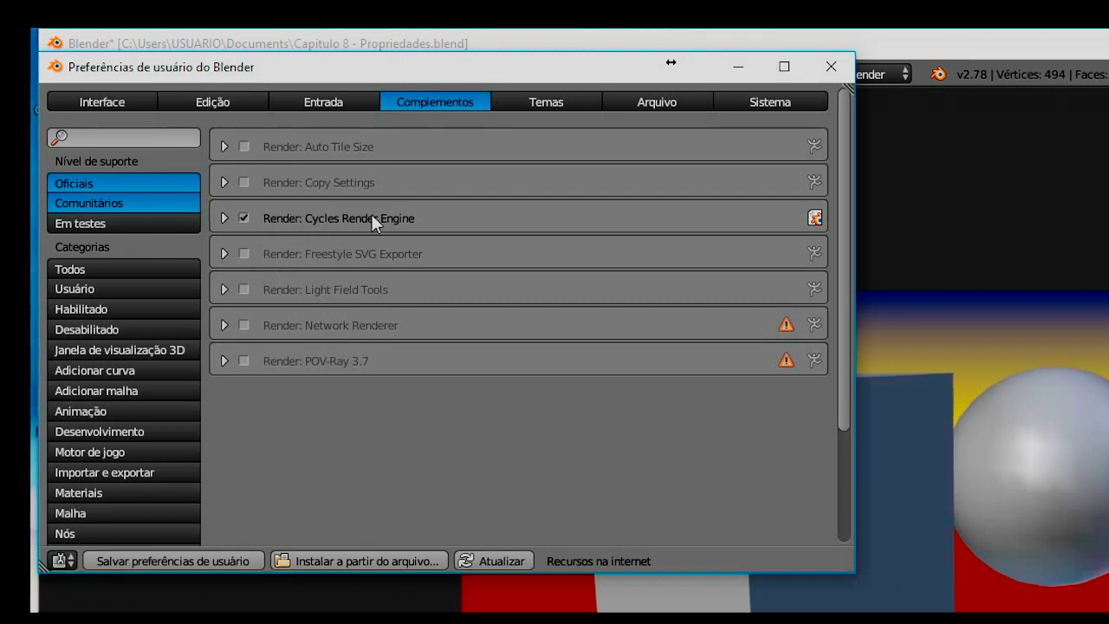
# Step: Uncheck the Cycles Render Engine add-on and confirm only Blender Internal and Jogo Blender remain
pyautogui.click(245, 215)
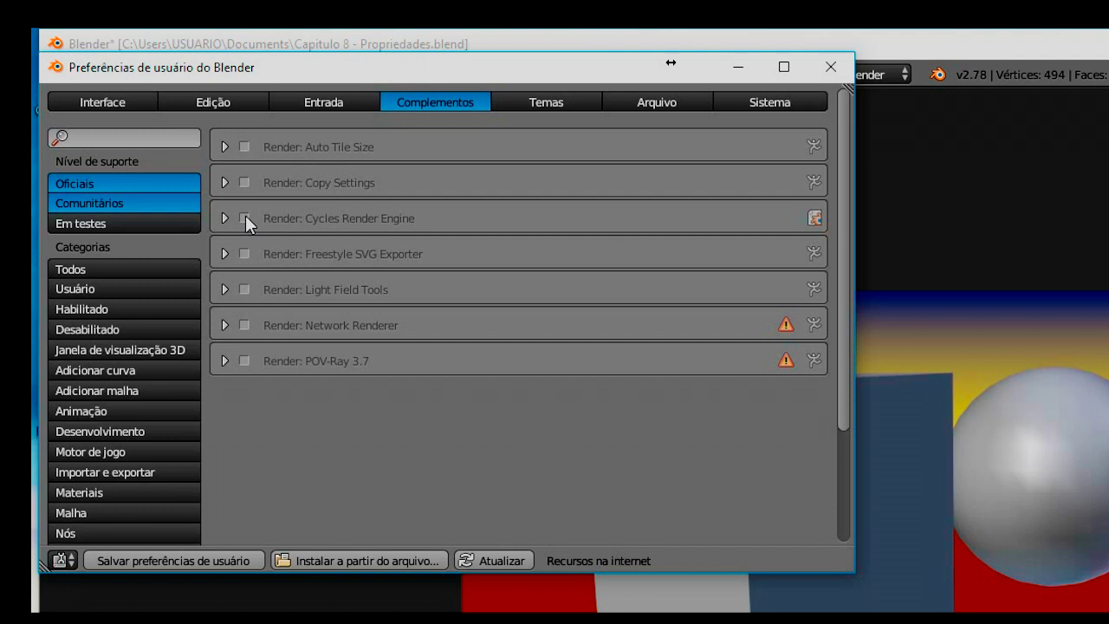
pyautogui.click(1032, 39)
pyautogui.click(893, 75)
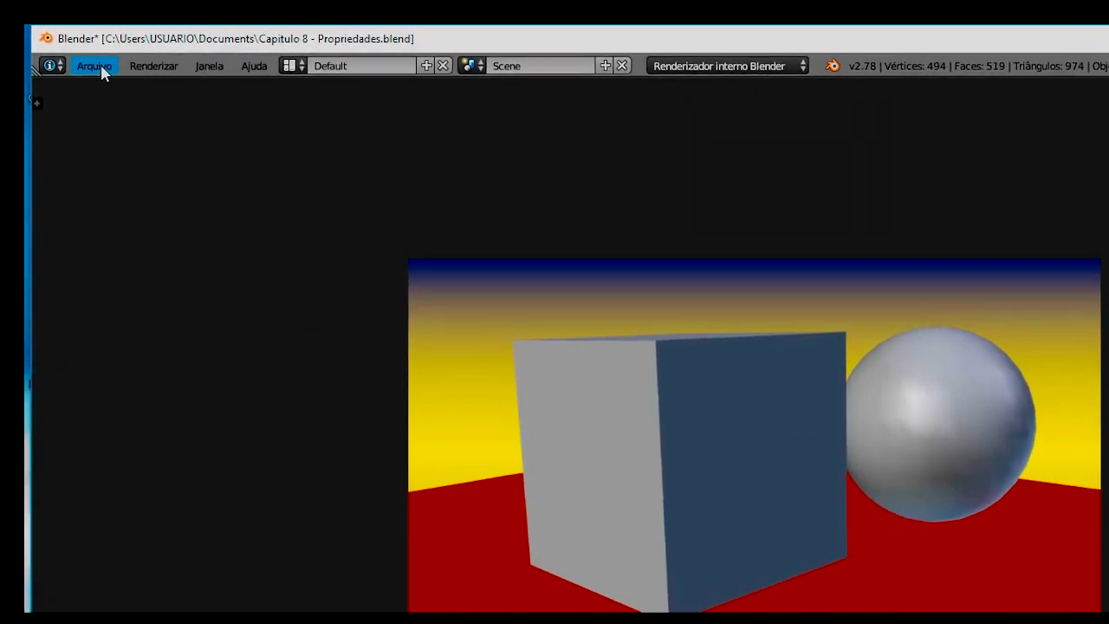
# Step: Dismiss the open menus and render the wood-textured cube and reflective sphere with F12
pyautogui.click(106, 72)
pyautogui.moveTo(177, 74)
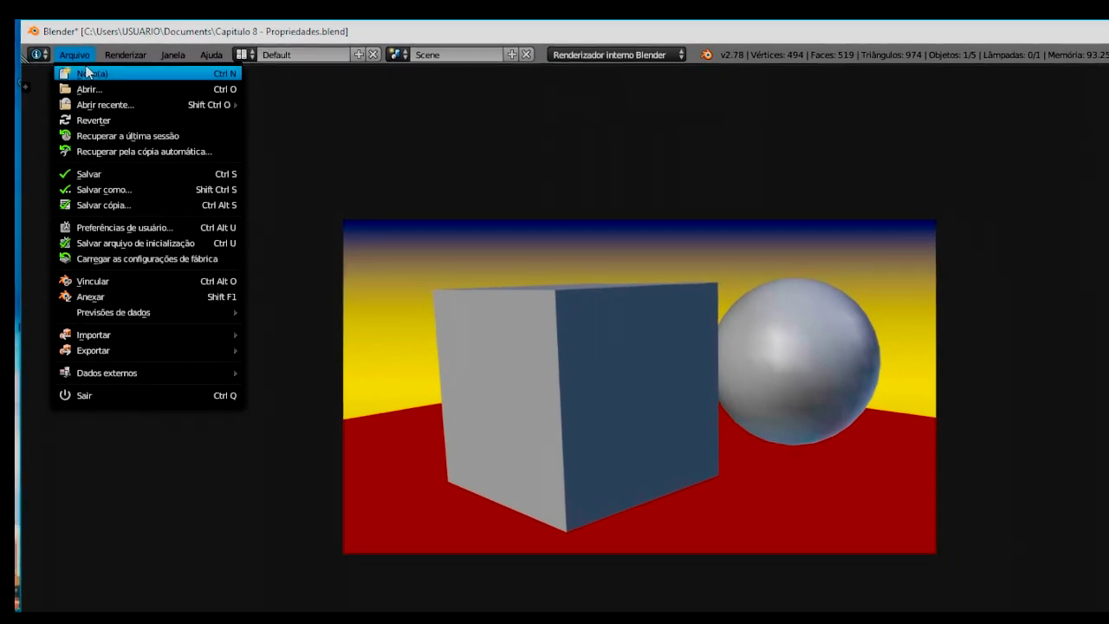
pyautogui.press('Escape')
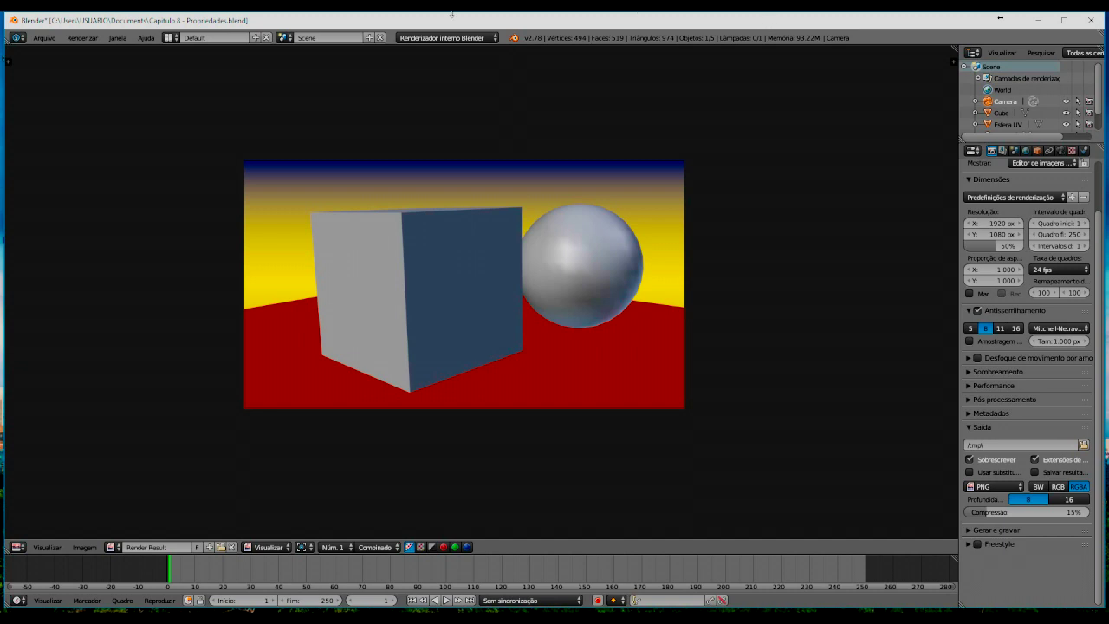
pyautogui.press('F12')
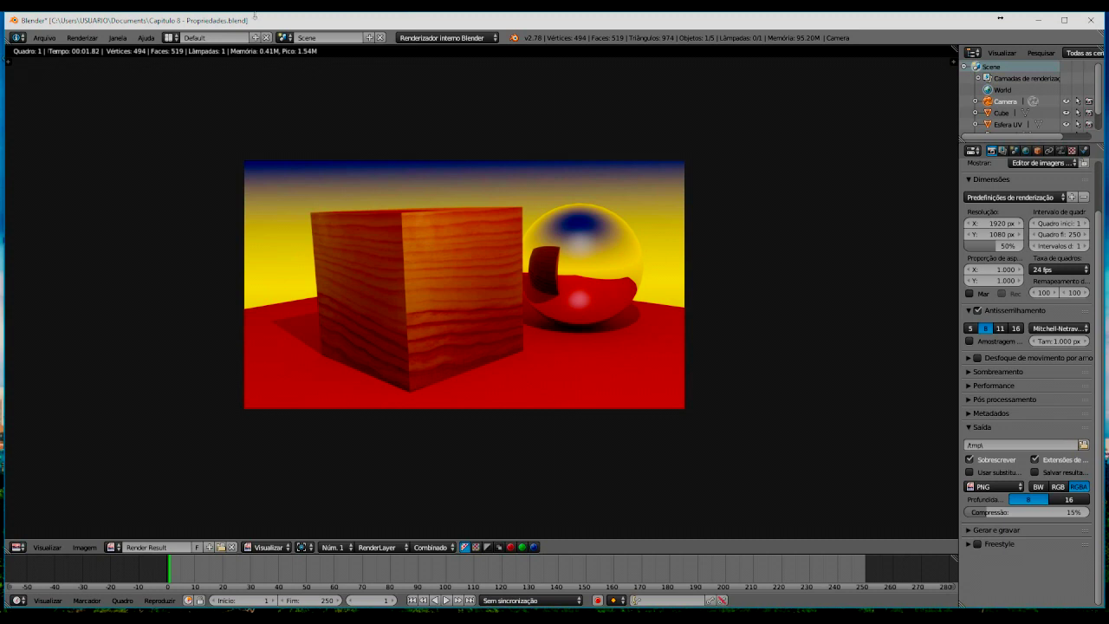
# Step: Zoom in on the render result to inspect the wooden cube and mirrored sphere
pyautogui.scroll(1, 403, 230)
pyautogui.scroll(2, 403, 231)
pyautogui.scroll(-1, 403, 231)
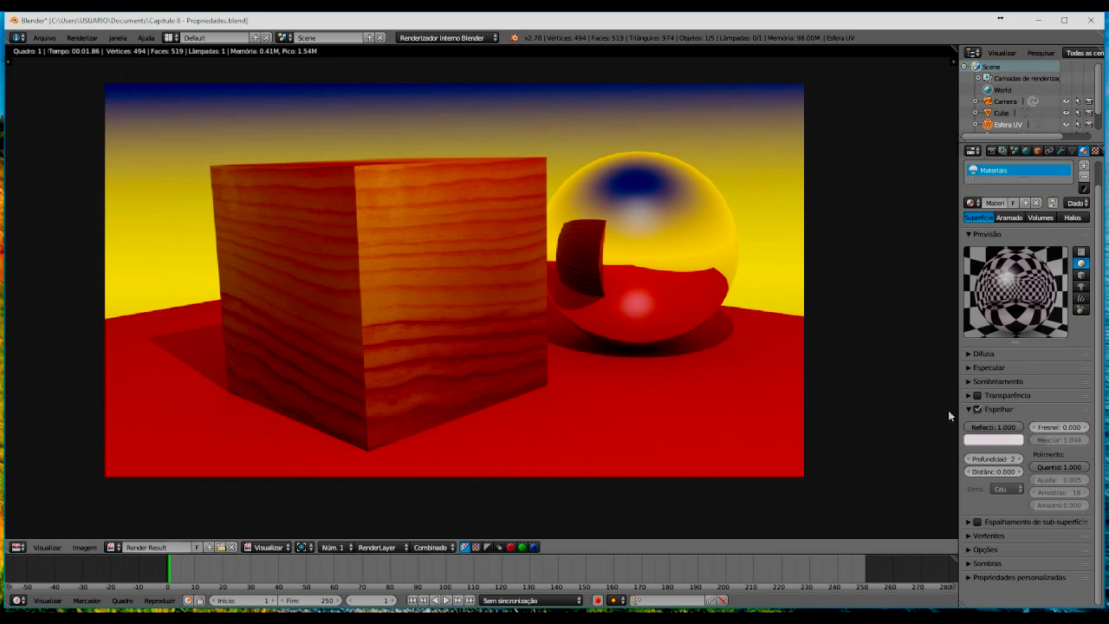
# Step: Uncheck Mirror (Espelhar) in the sphere's material so it renders non-reflective
pyautogui.click(978, 410)
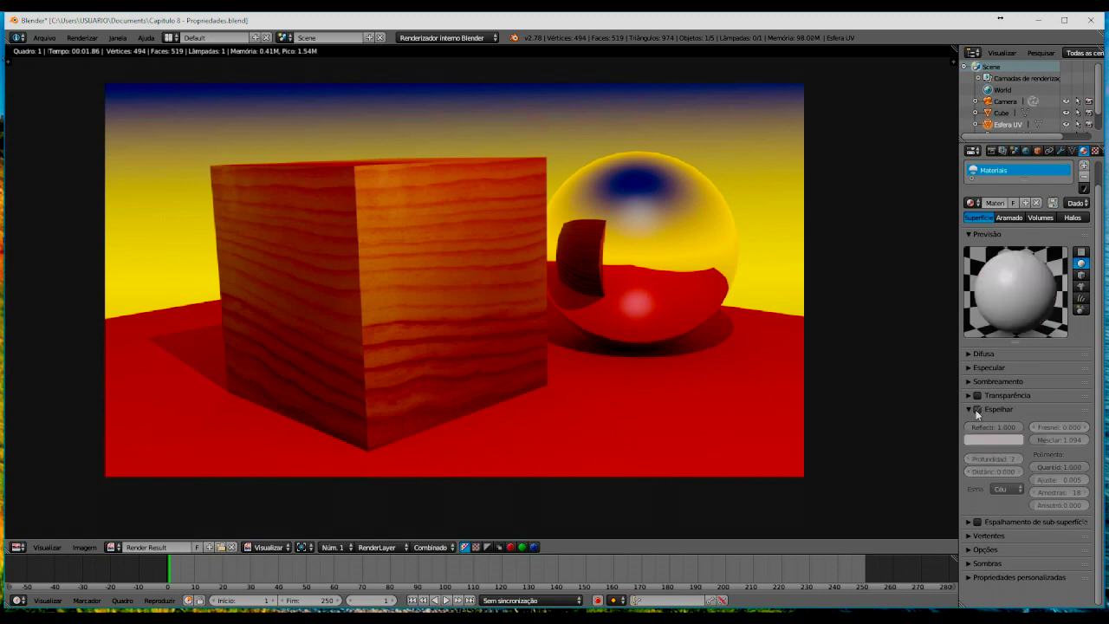
# Step: Leave the render view and show the World settings with ambient occlusion at factor 0.27
pyautogui.click(1005, 409)
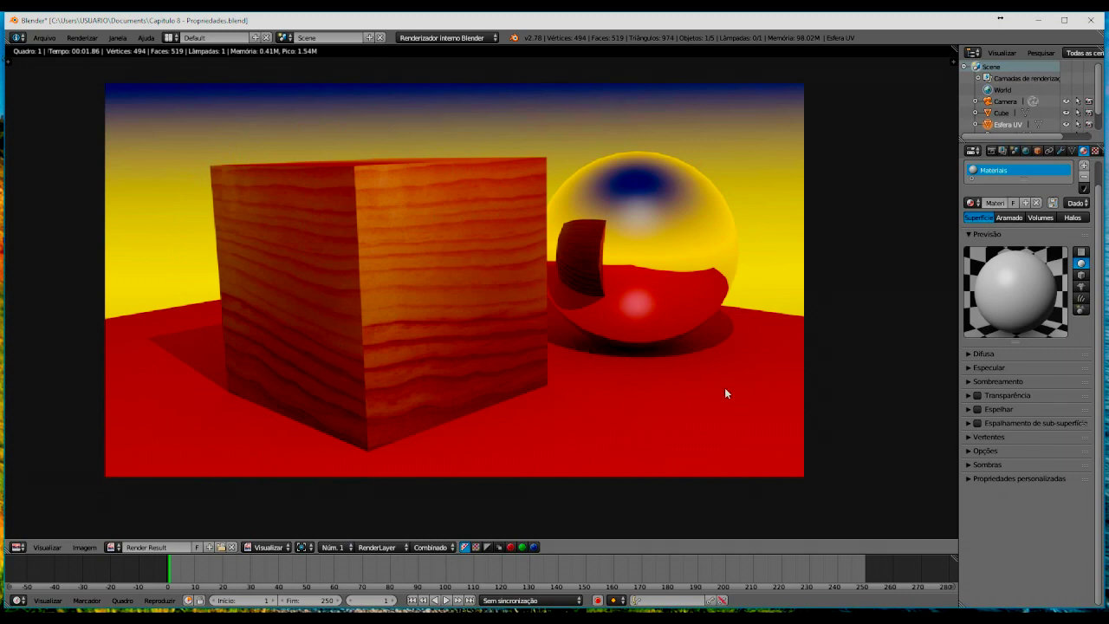
pyautogui.press('Escape')
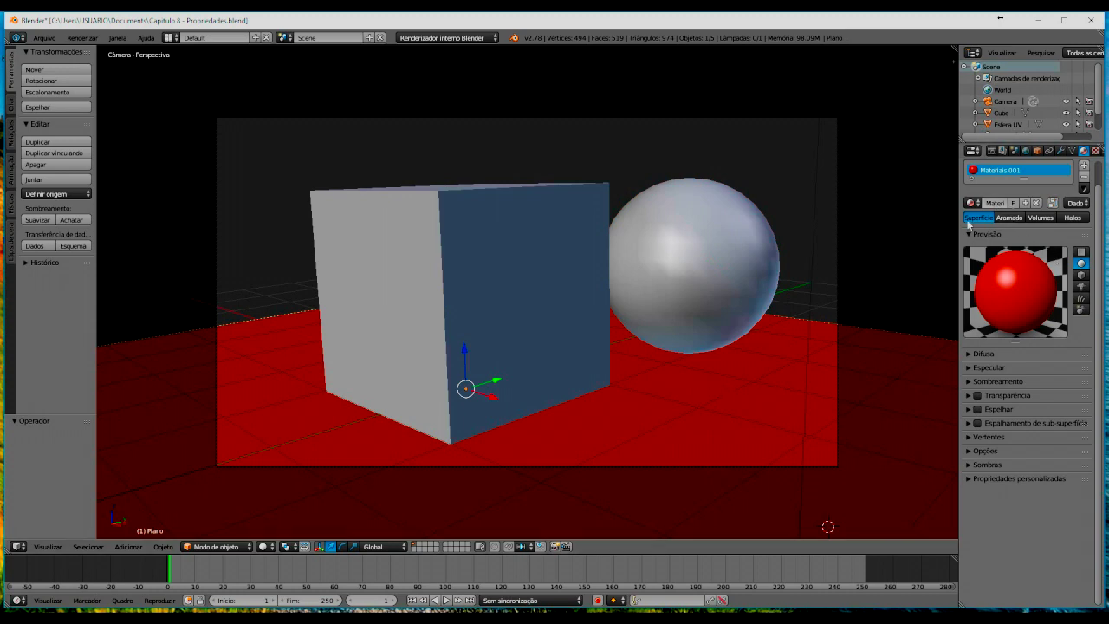
pyautogui.click(970, 355)
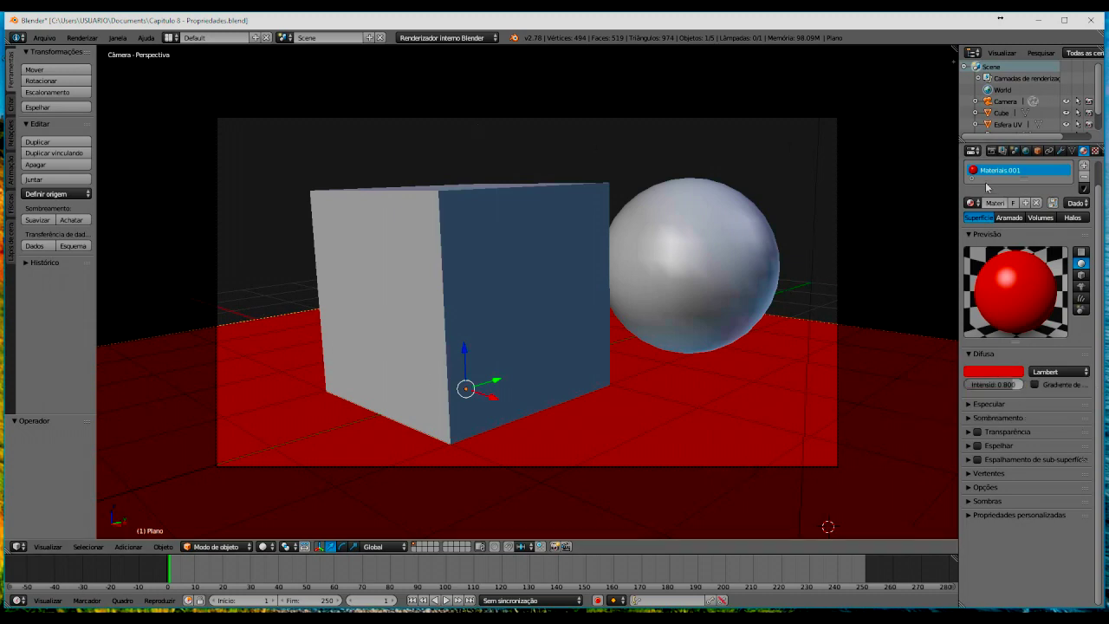
pyautogui.rightClick(1026, 151)
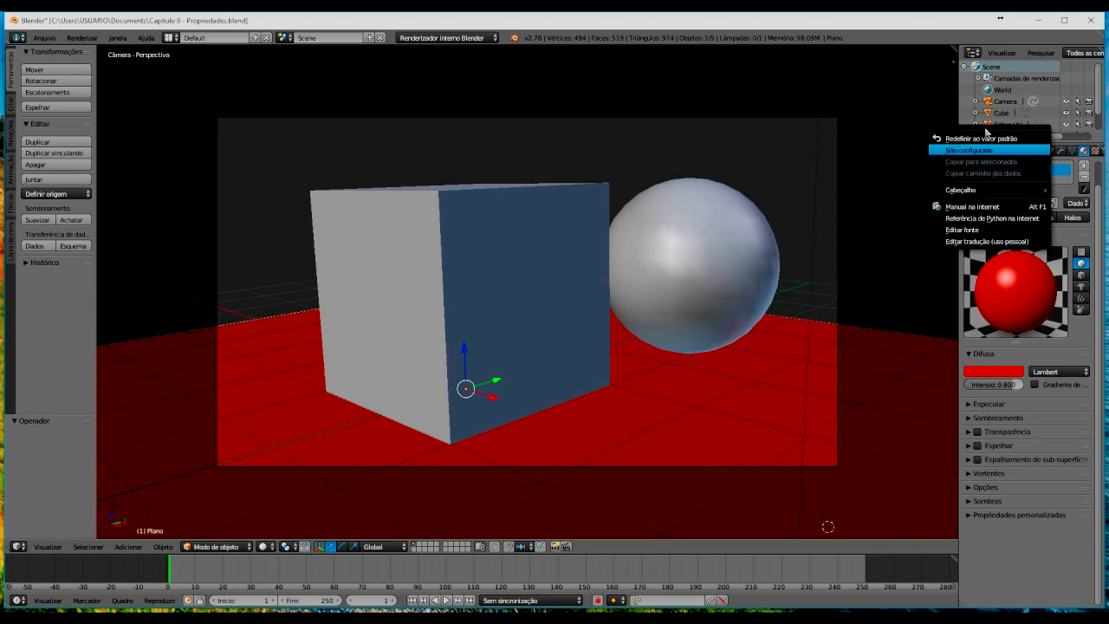
pyautogui.click(1026, 150)
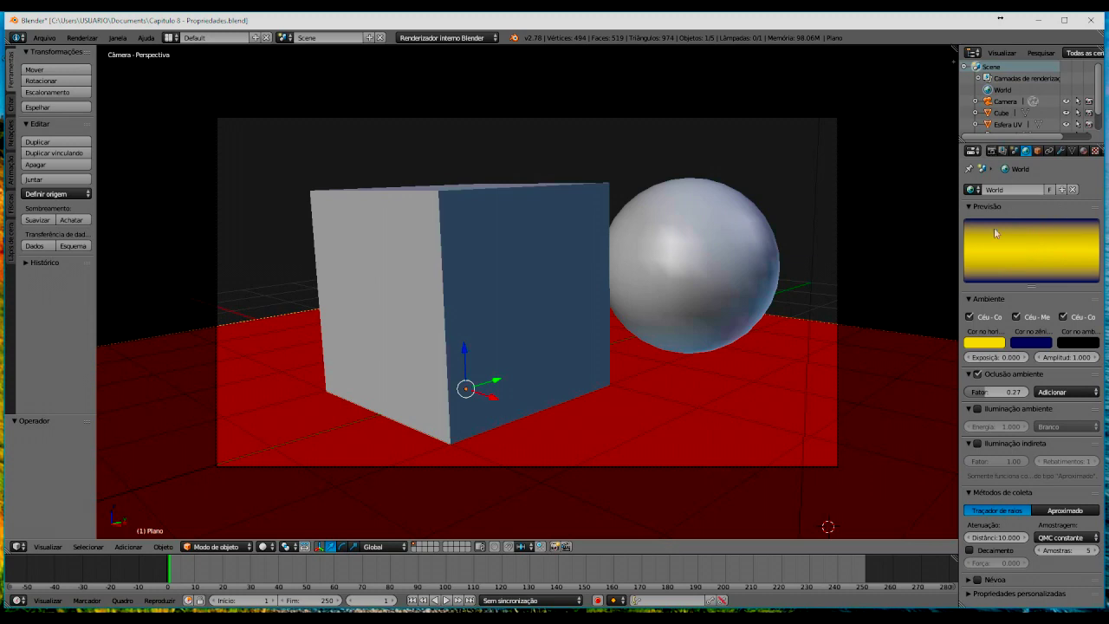
# Step: Show the Render tab settings: 1920×1080 at 50%, 24 fps, 8-sample anti-aliasing, PNG output
pyautogui.click(991, 152)
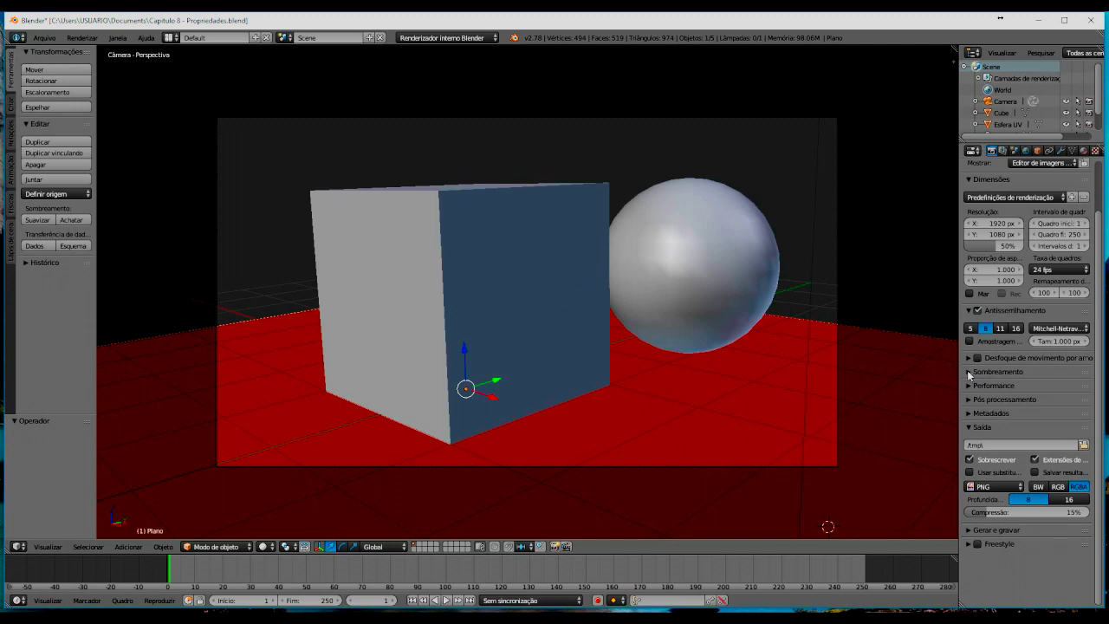
# Step: Expand Shading, set the viewport to Rendered shading, and widen the properties panel
pyautogui.click(969, 373)
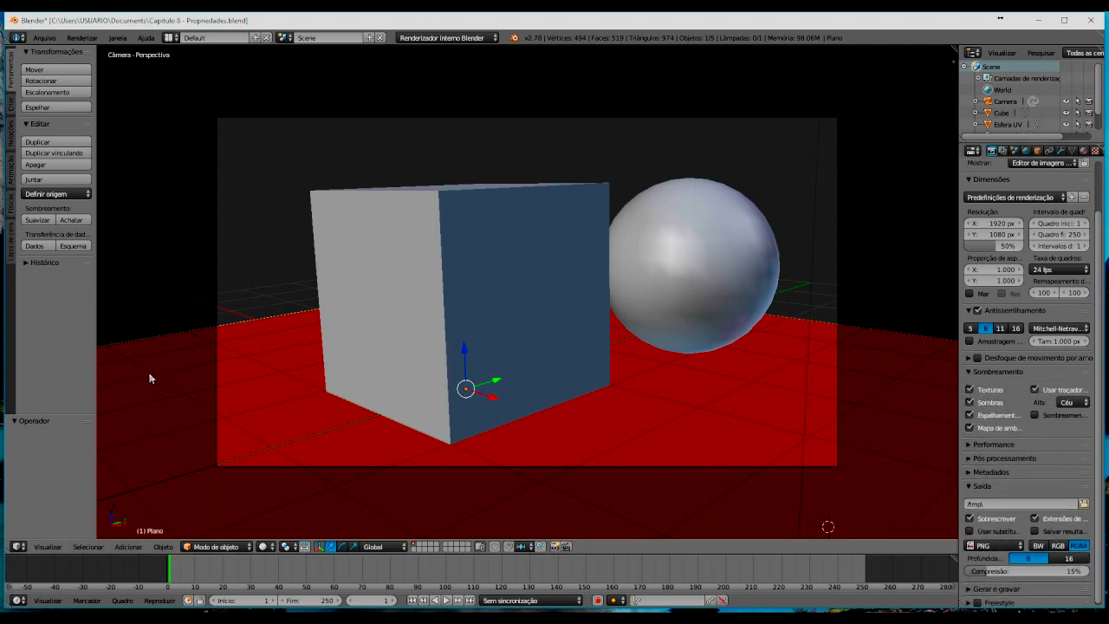
pyautogui.click(272, 548)
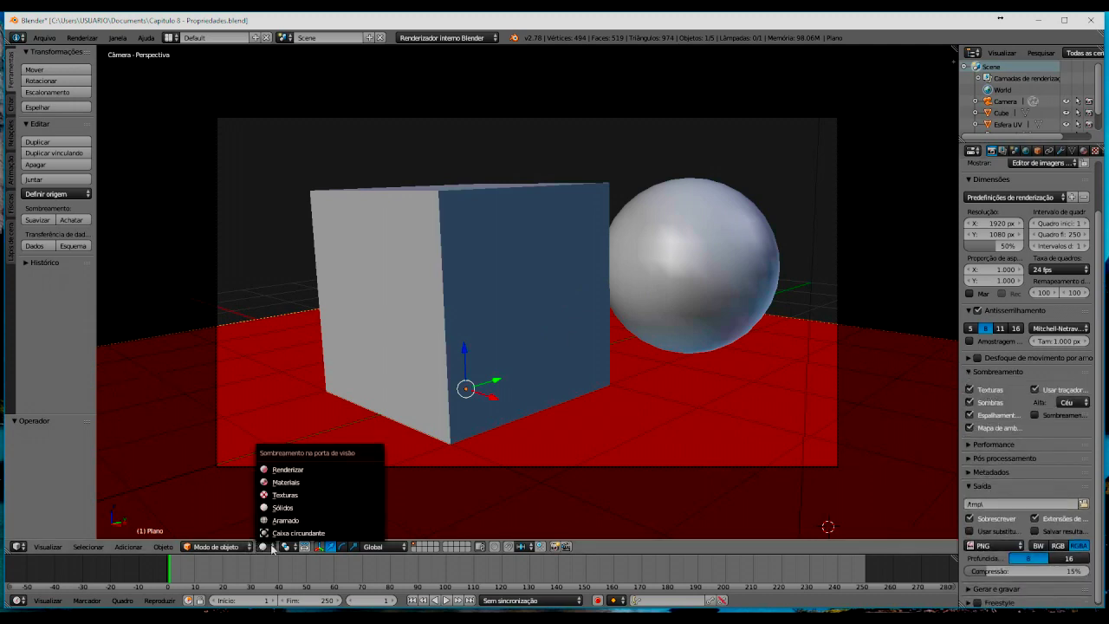
pyautogui.click(294, 474)
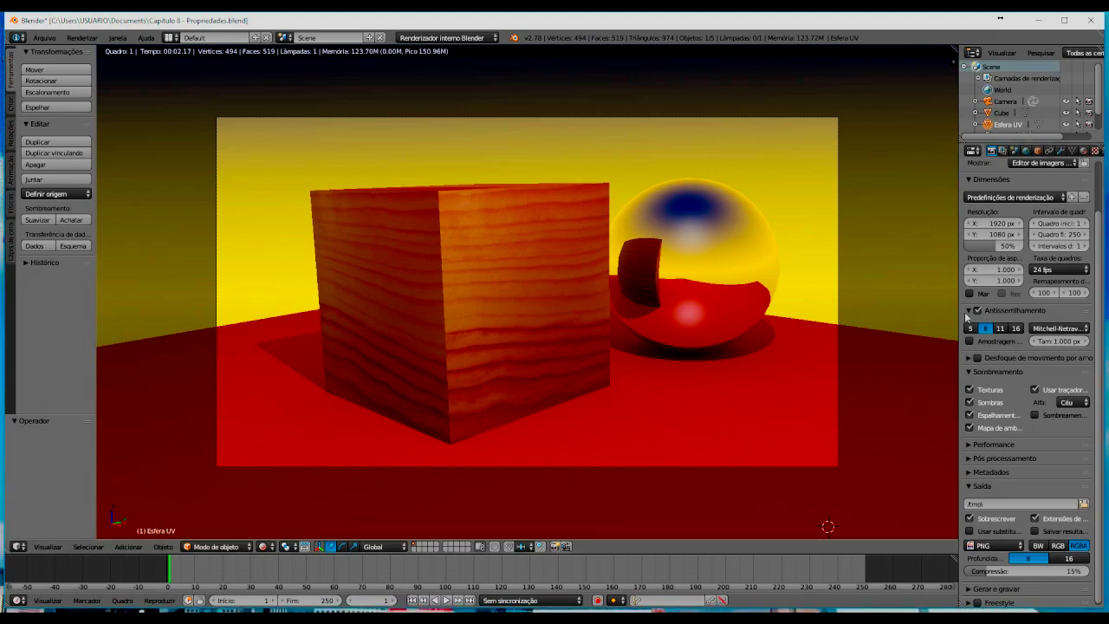
pyautogui.moveTo(958, 313); pyautogui.dragTo(856, 304)
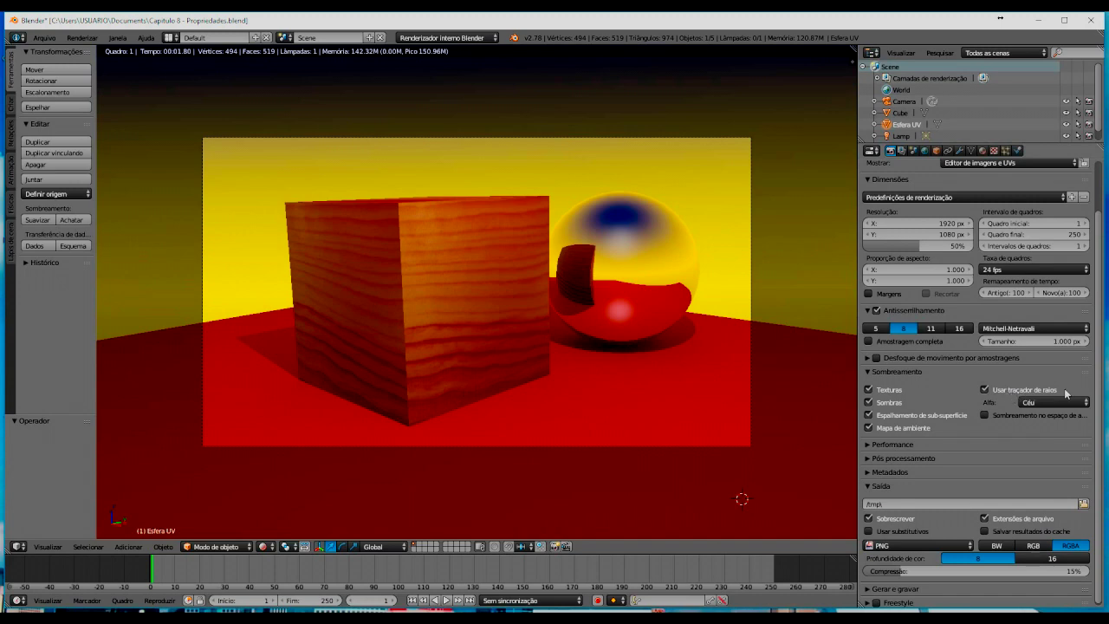
pyautogui.click(984, 390)
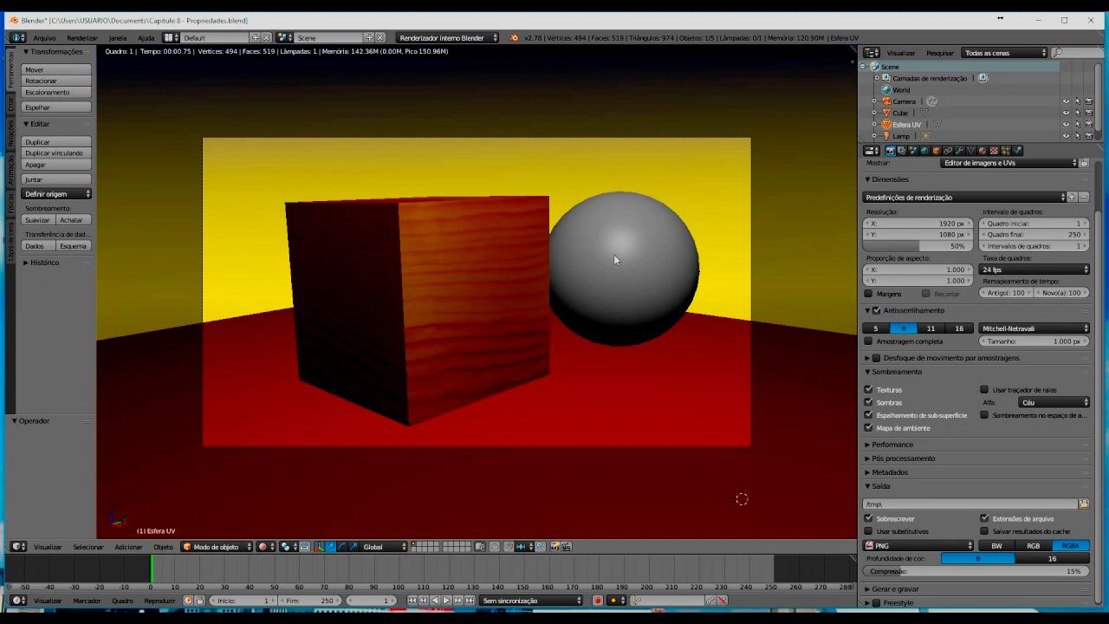
pyautogui.click(984, 390)
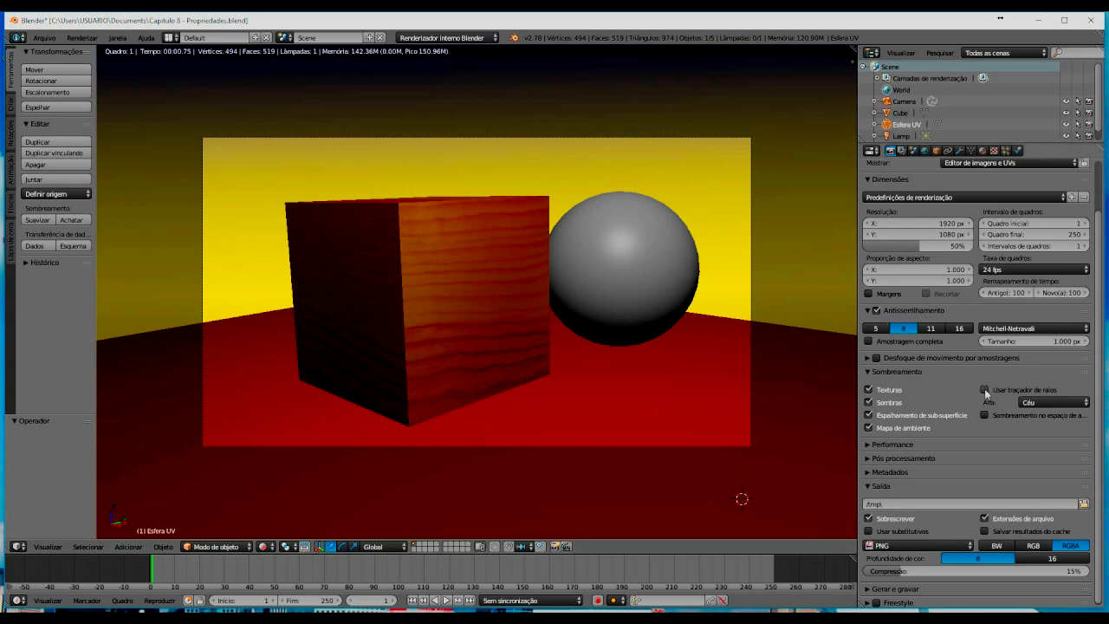
pyautogui.click(868, 389)
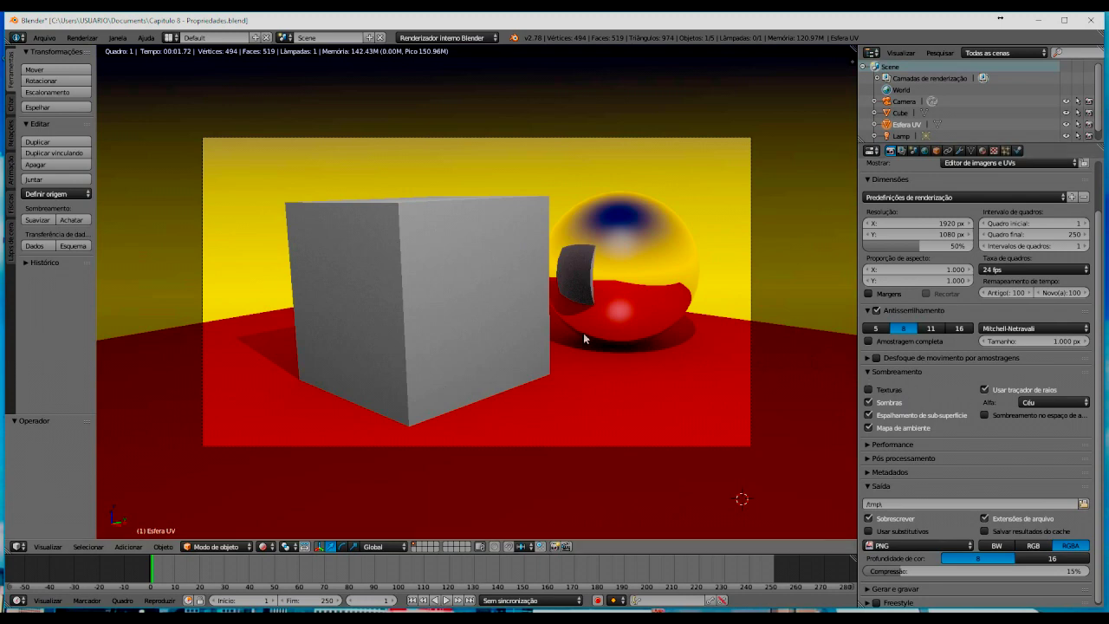
pyautogui.click(869, 388)
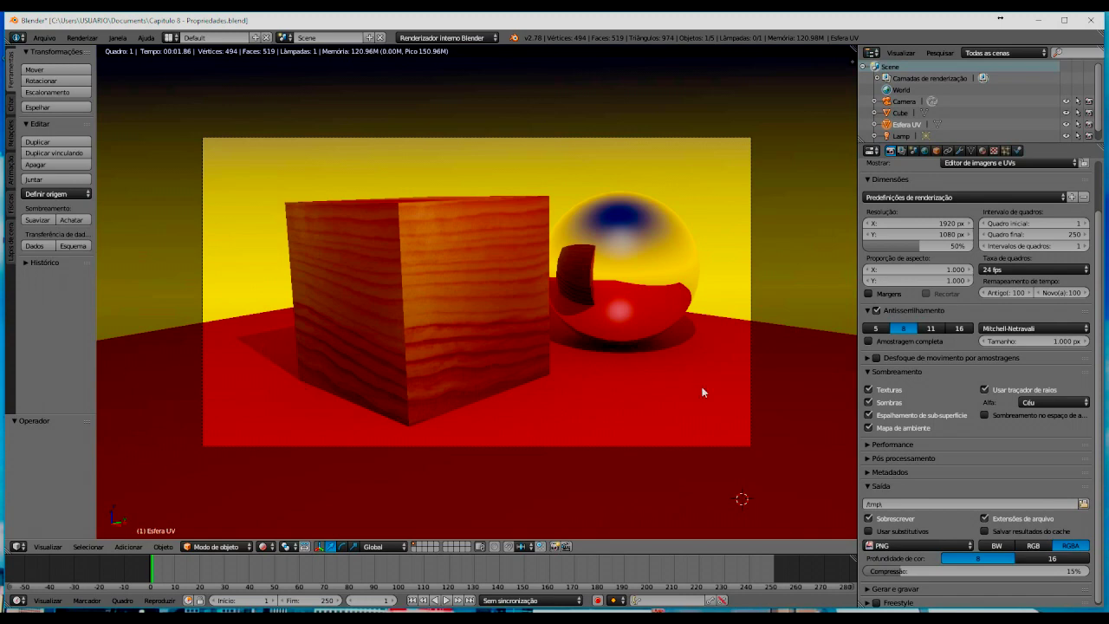
pyautogui.click(879, 403)
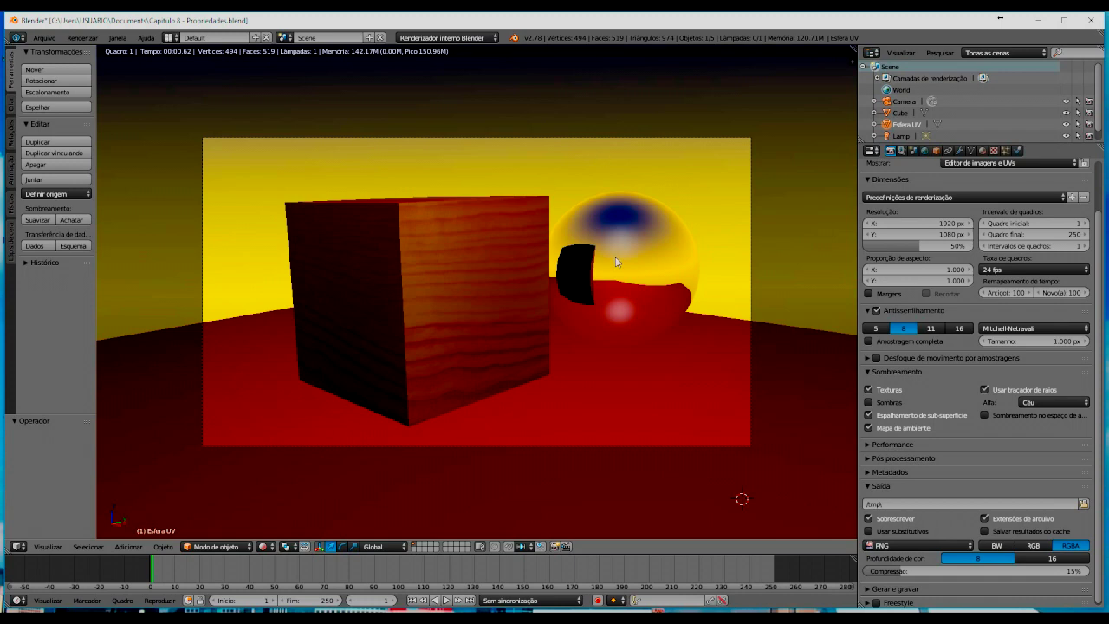
pyautogui.hotkey('ctrl', 'z')
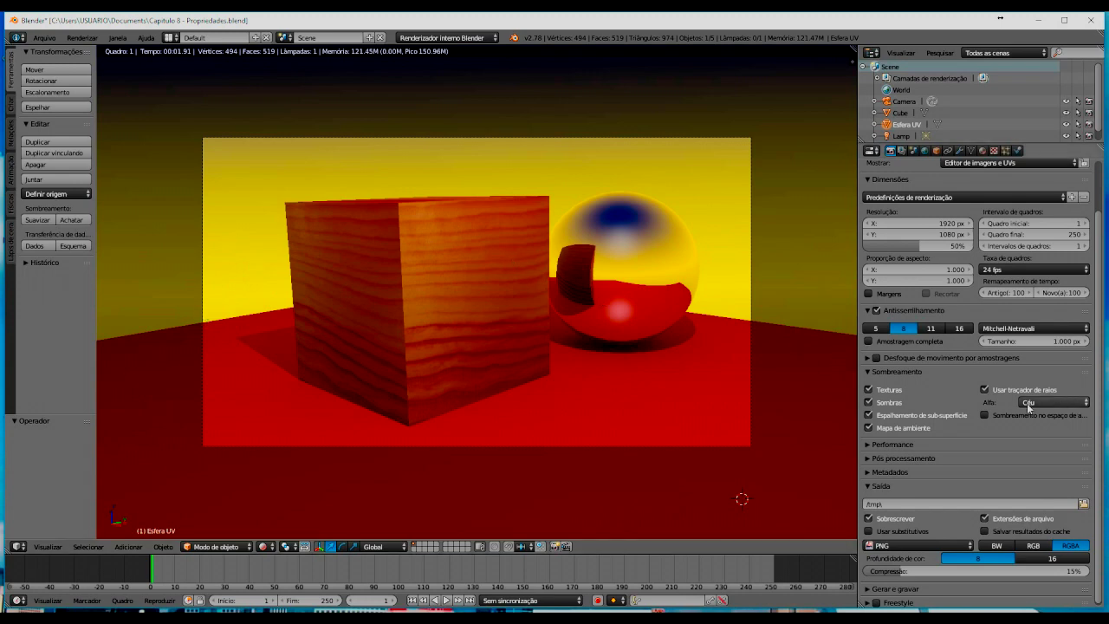
# Step: Try Transparente alpha, revert to the Céu sky background, and collapse Sombreamento
pyautogui.click(1082, 404)
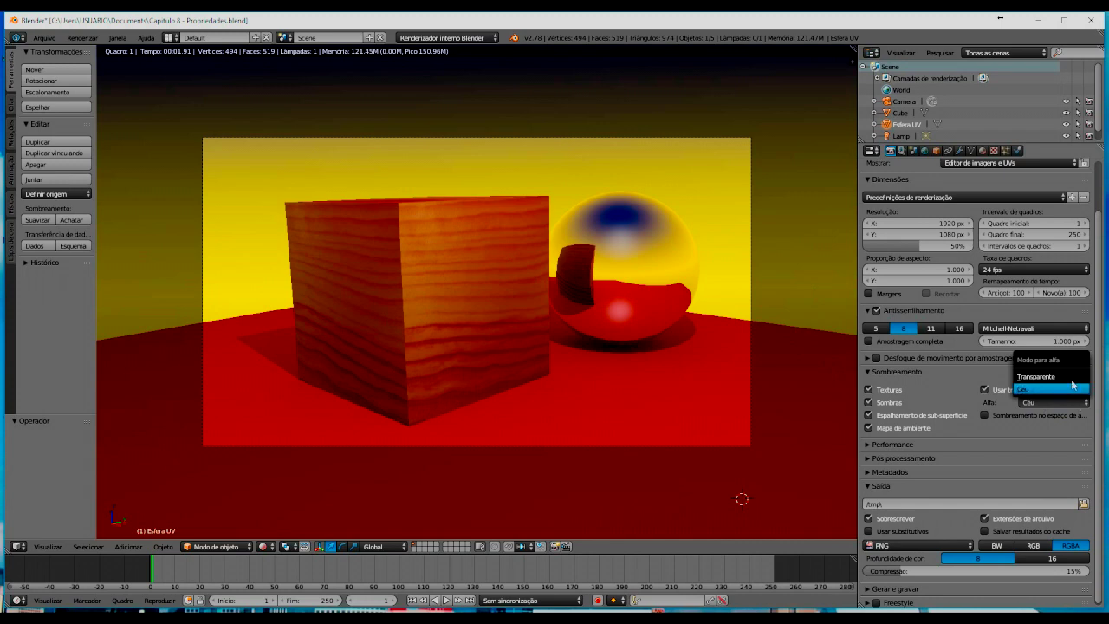
pyautogui.click(1038, 377)
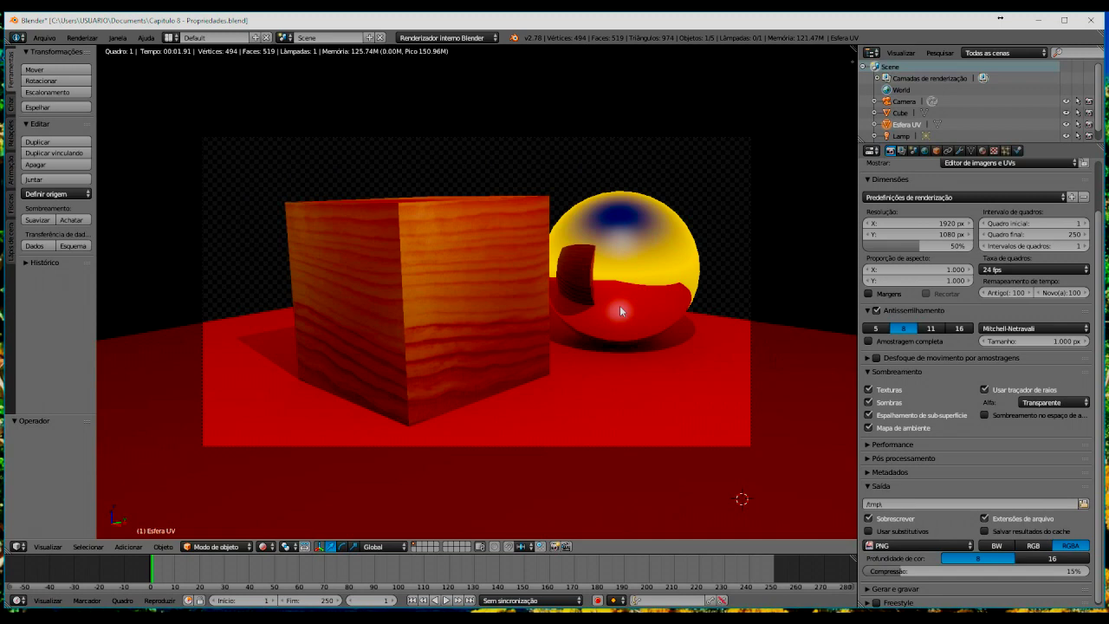
pyautogui.click(1055, 406)
pyautogui.click(1046, 389)
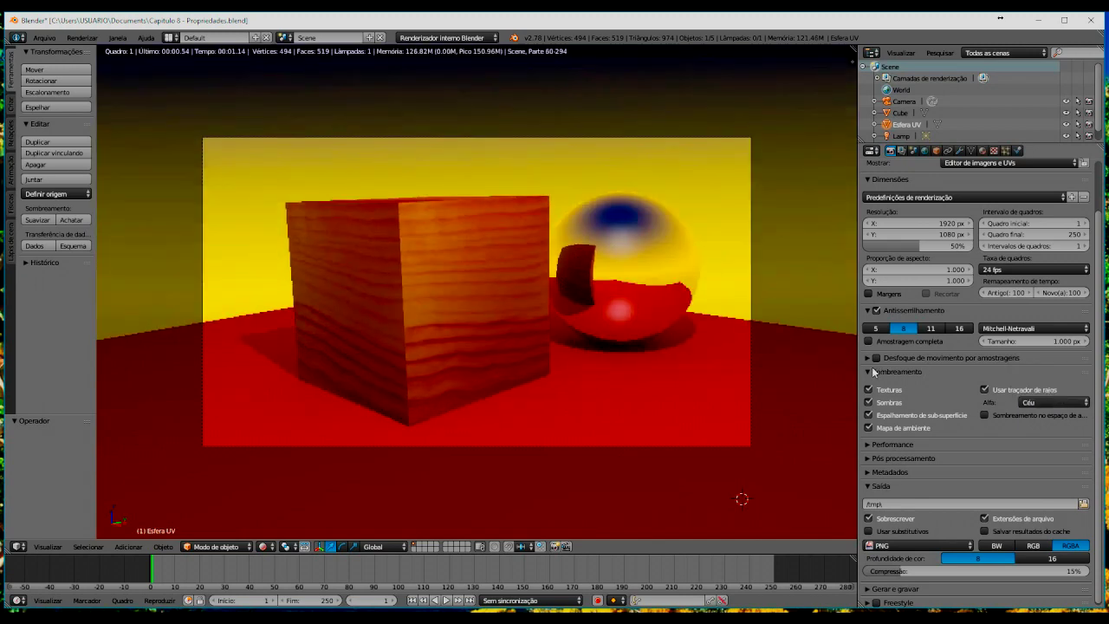
pyautogui.click(870, 373)
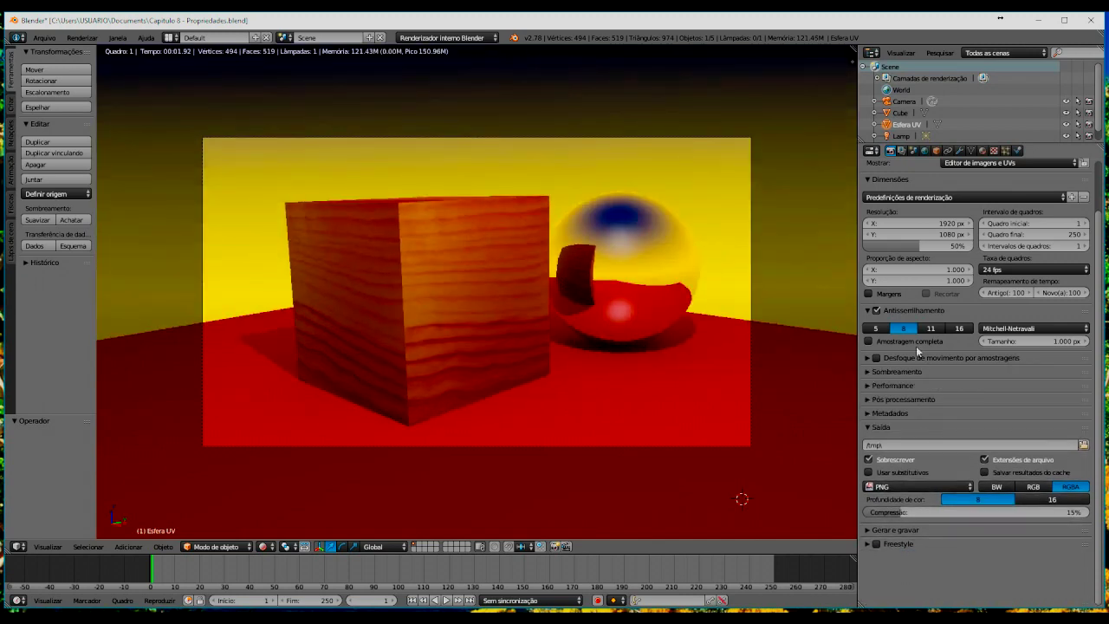
# Step: Render the current frame with the existing settings
pyautogui.scroll(1, 919, 351)
pyautogui.scroll(2, 919, 350)
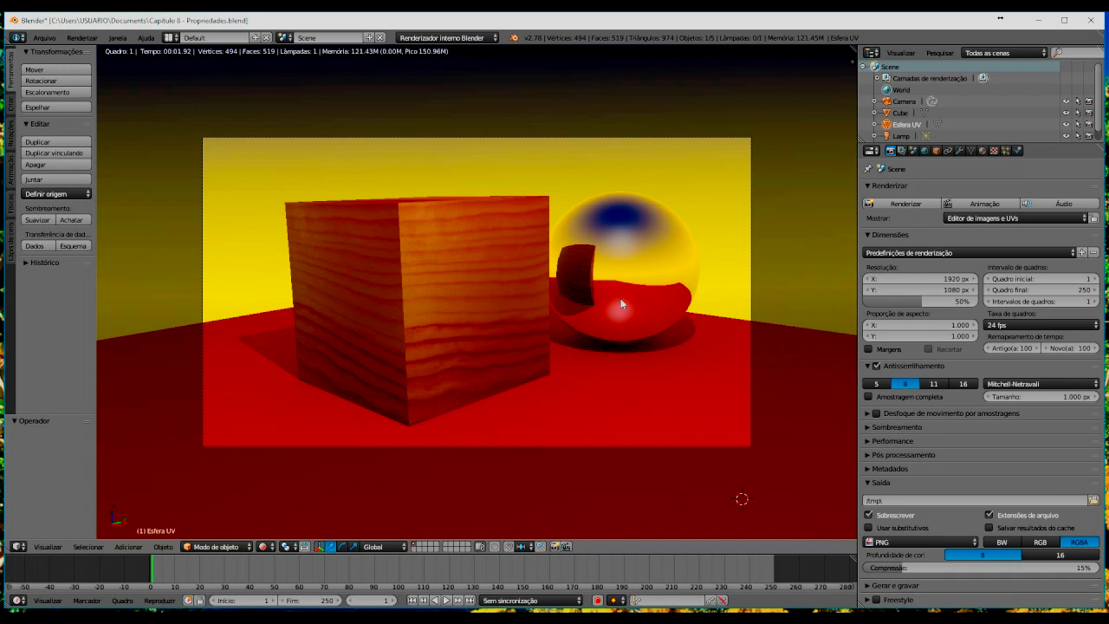
pyautogui.press('F12')
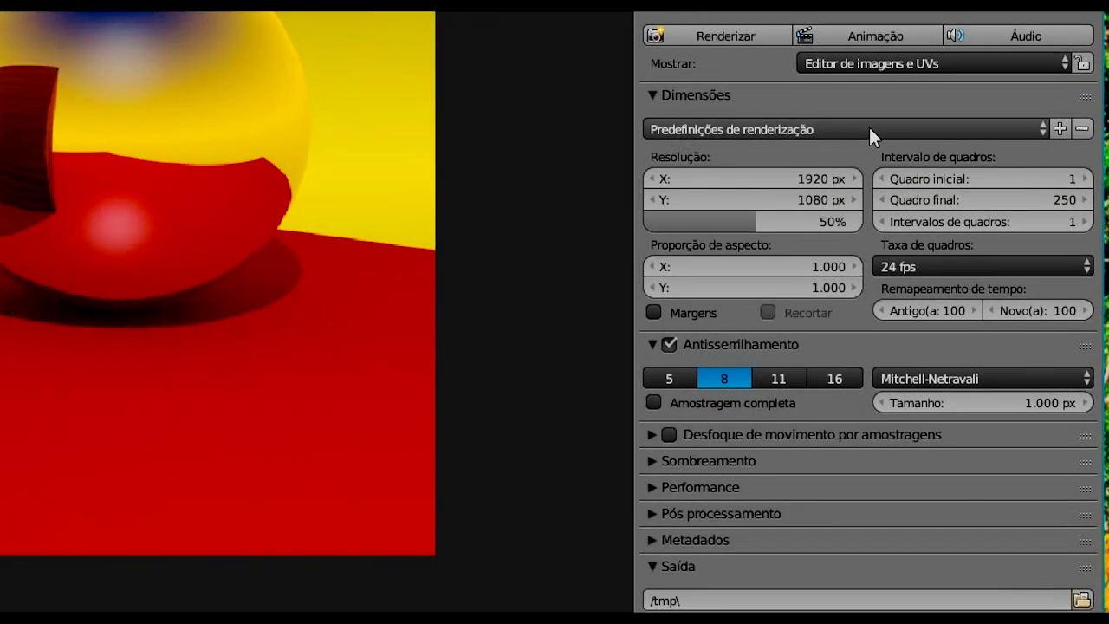
# Step: Apply the TV NTSC 16:9 preset (720×480, 29.97 fps) and render again
pyautogui.click(716, 130)
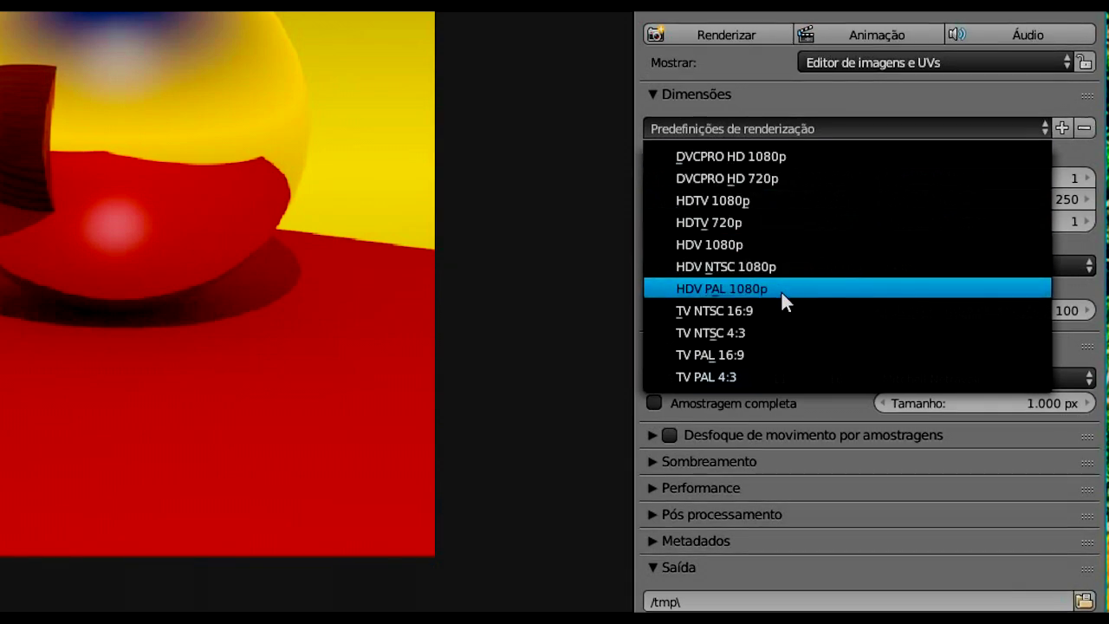
pyautogui.click(733, 310)
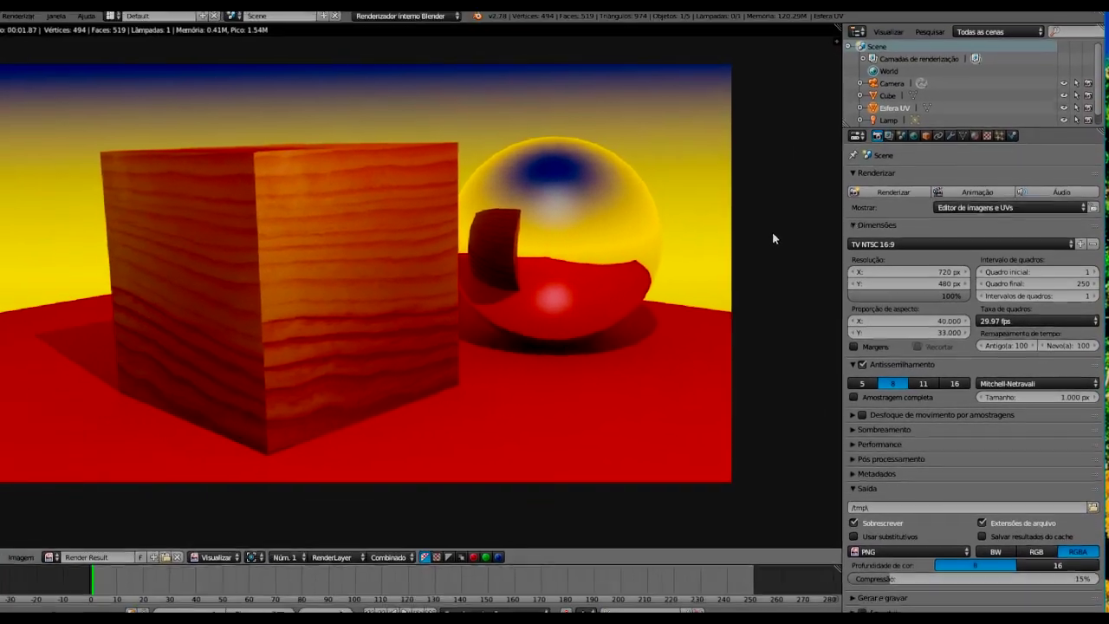
pyautogui.press('F12')
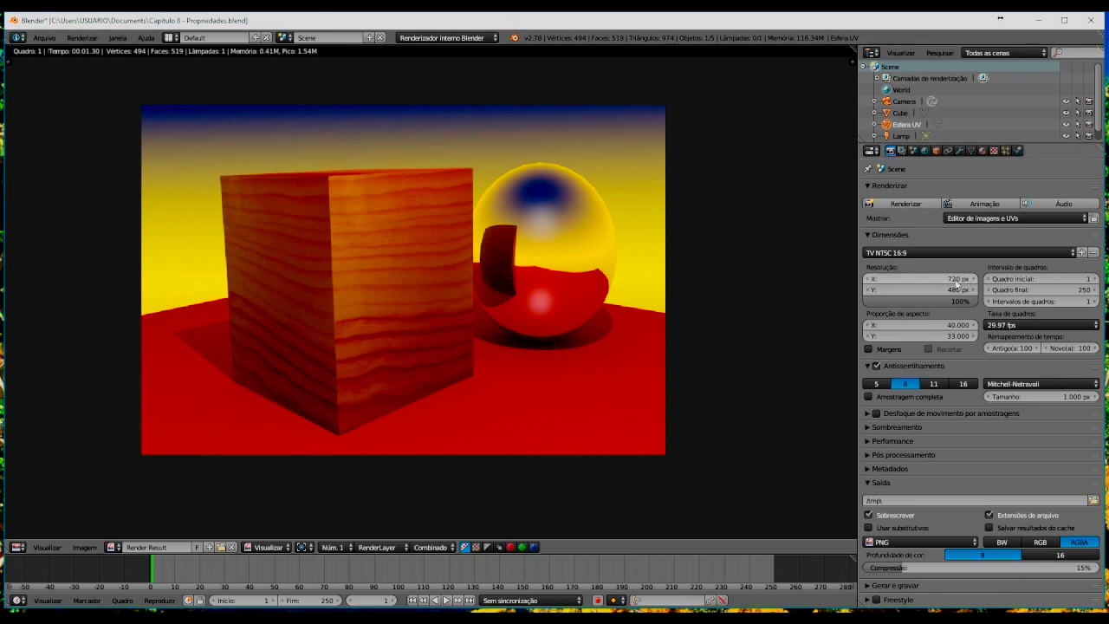
# Step: Render at 480×480, then narrow the width to 174 px and render 174×480
pyautogui.moveTo(958, 284); pyautogui.dragTo(831, 281)
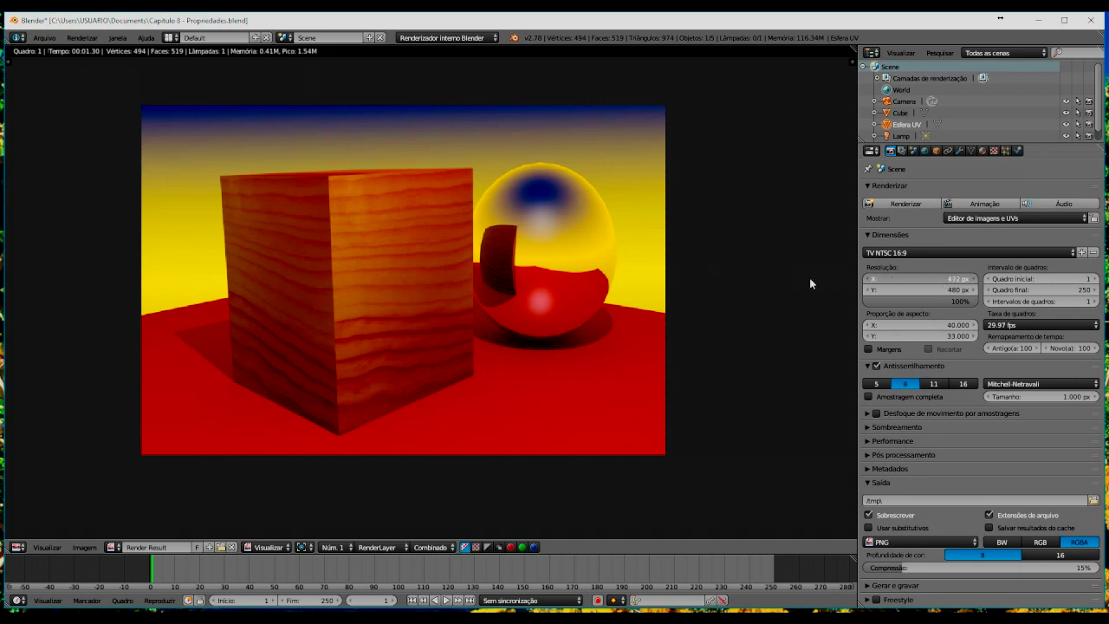
pyautogui.moveTo(809, 283); pyautogui.dragTo(814, 282)
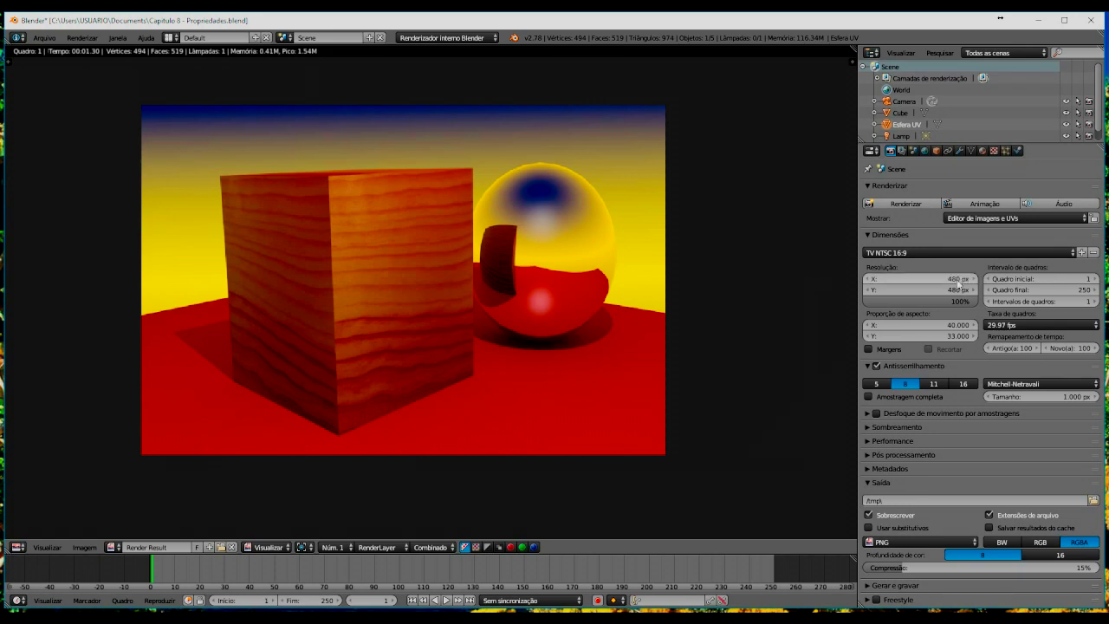
pyautogui.press('F12')
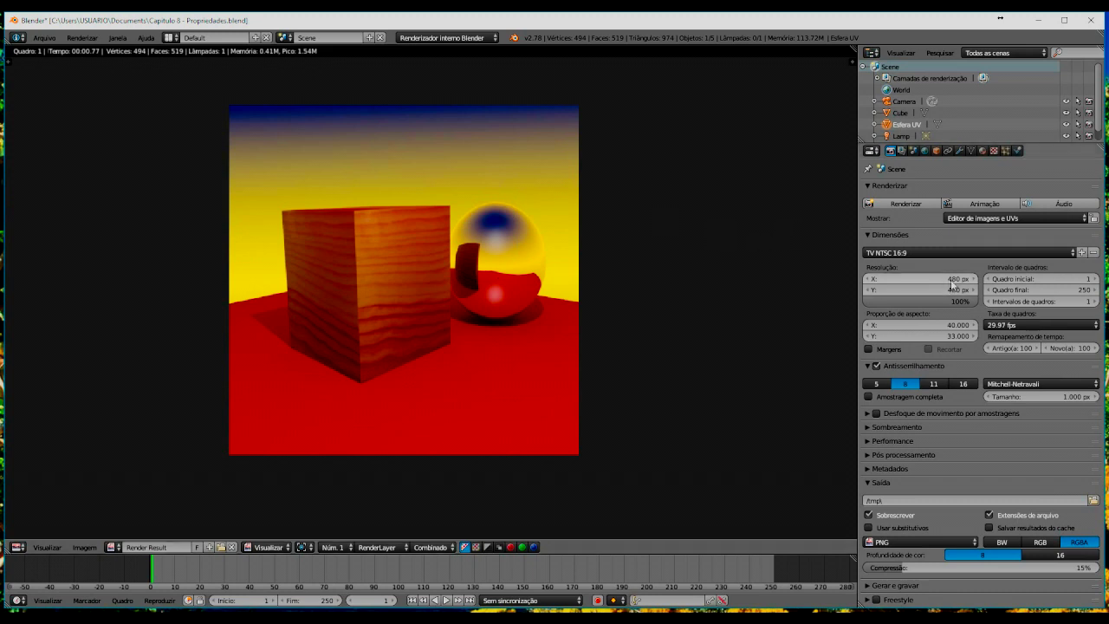
pyautogui.moveTo(770, 279); pyautogui.dragTo(824, 277)
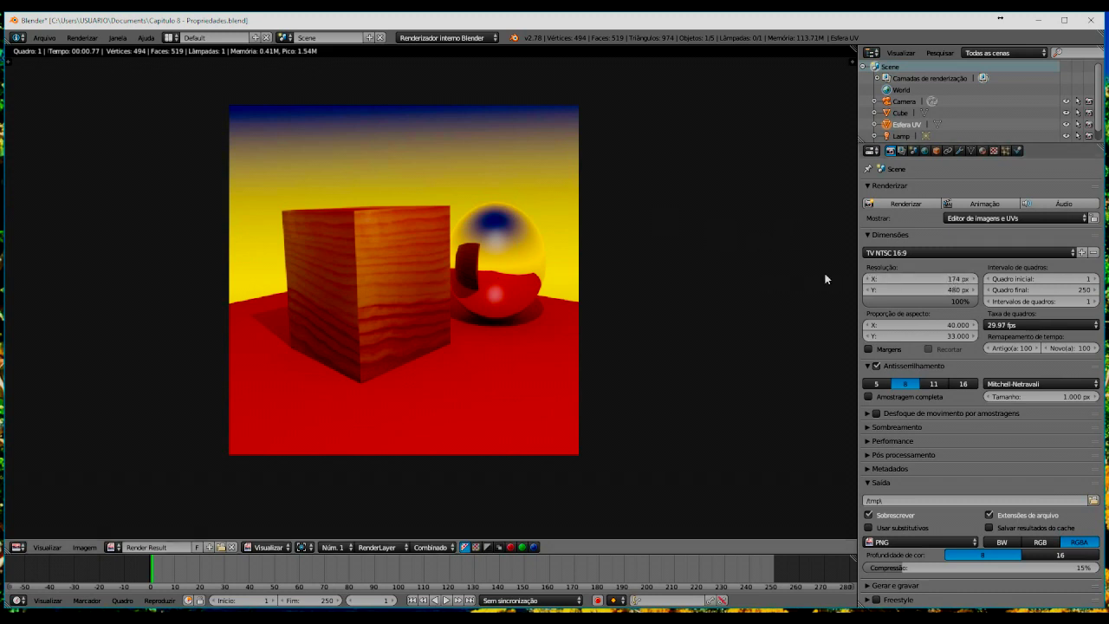
pyautogui.press('F12')
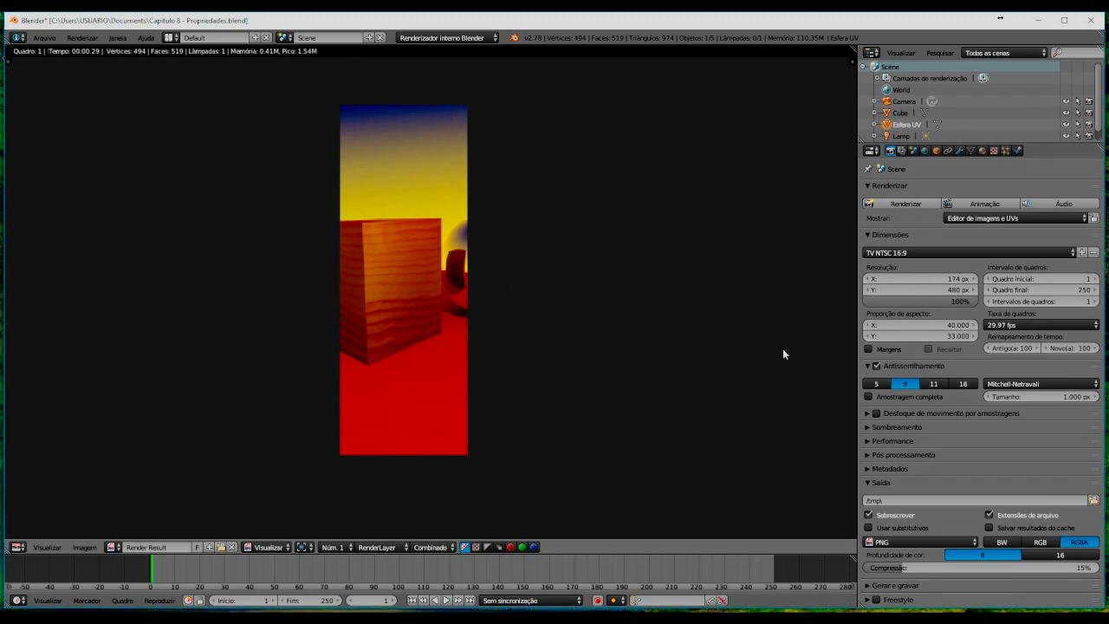
# Step: Apply the HDTV 1080p preset and render the scene at 1920×1080, 24 fps
pyautogui.click(927, 253)
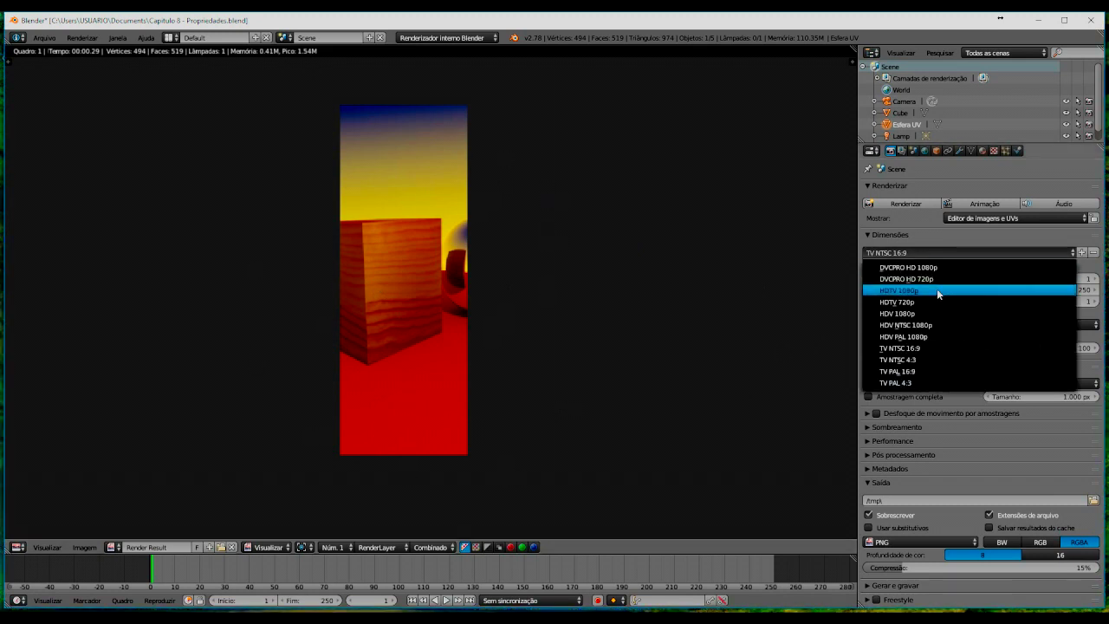
pyautogui.click(938, 292)
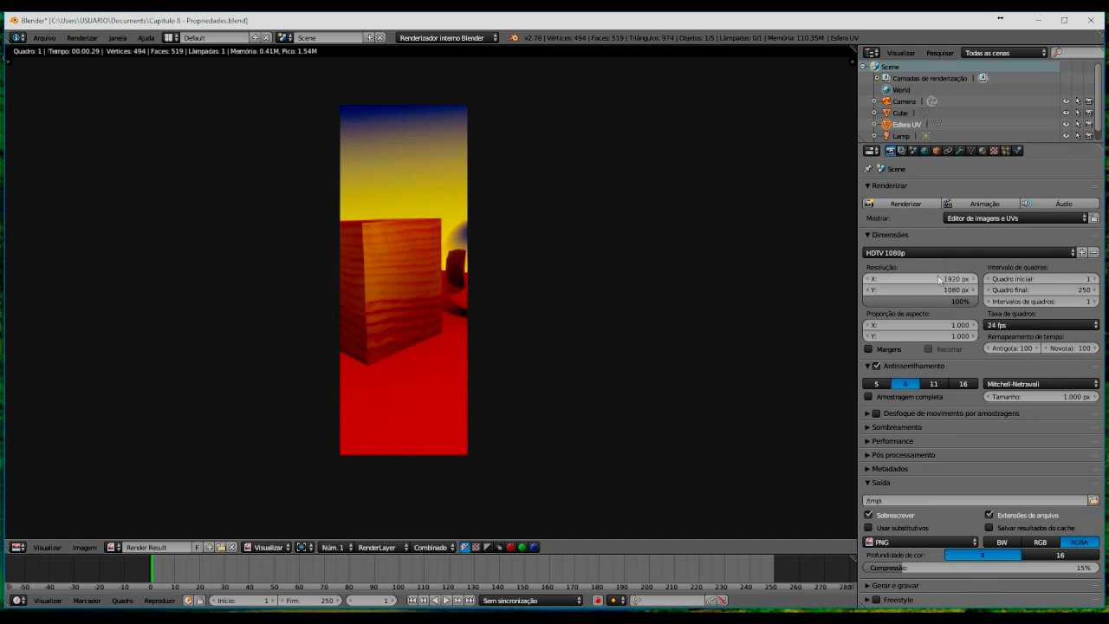
pyautogui.press('F12')
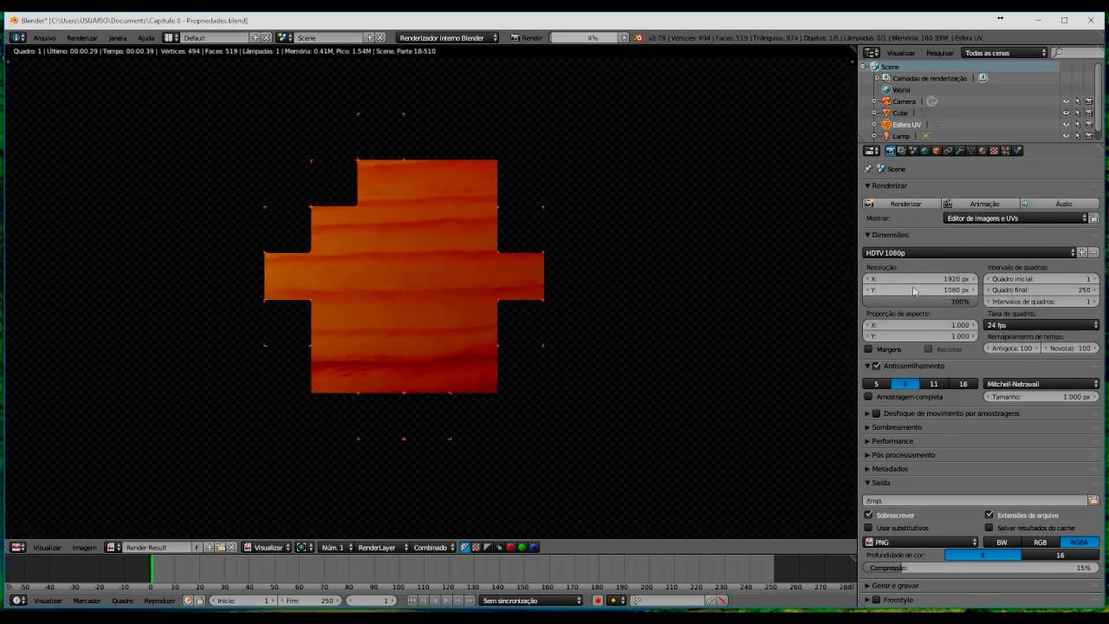
pyautogui.scroll(-5, 587, 262)
pyautogui.scroll(-3, 587, 262)
pyautogui.scroll(3, 587, 262)
pyautogui.scroll(2, 587, 262)
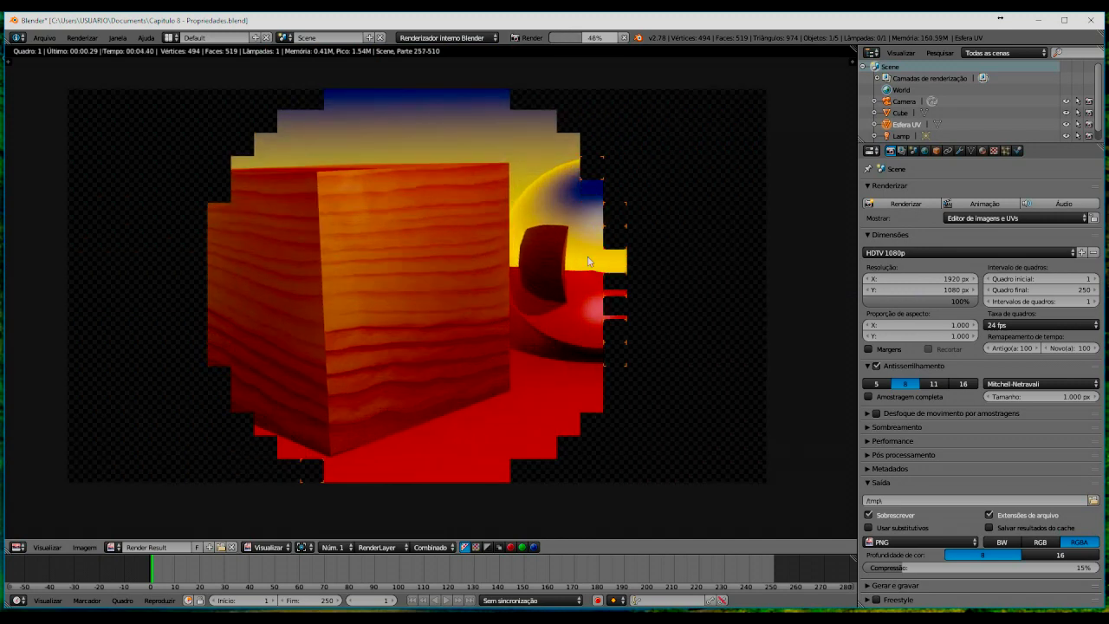
pyautogui.scroll(-1, 587, 261)
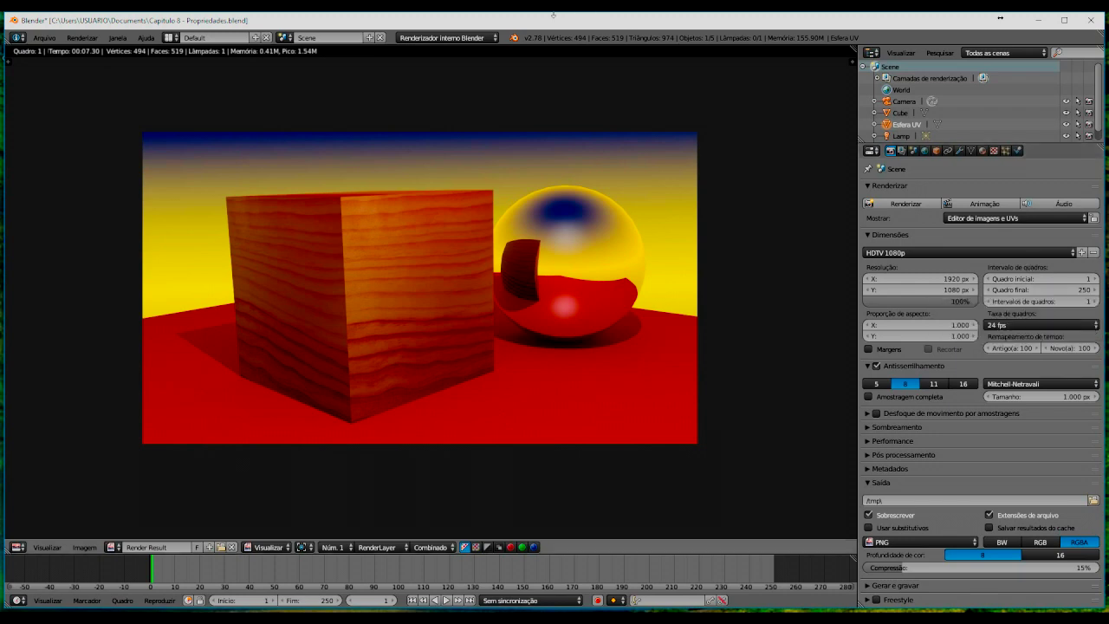
pyautogui.scroll(-2, 607, 182)
pyautogui.click(45, 38)
pyautogui.moveTo(66, 75)
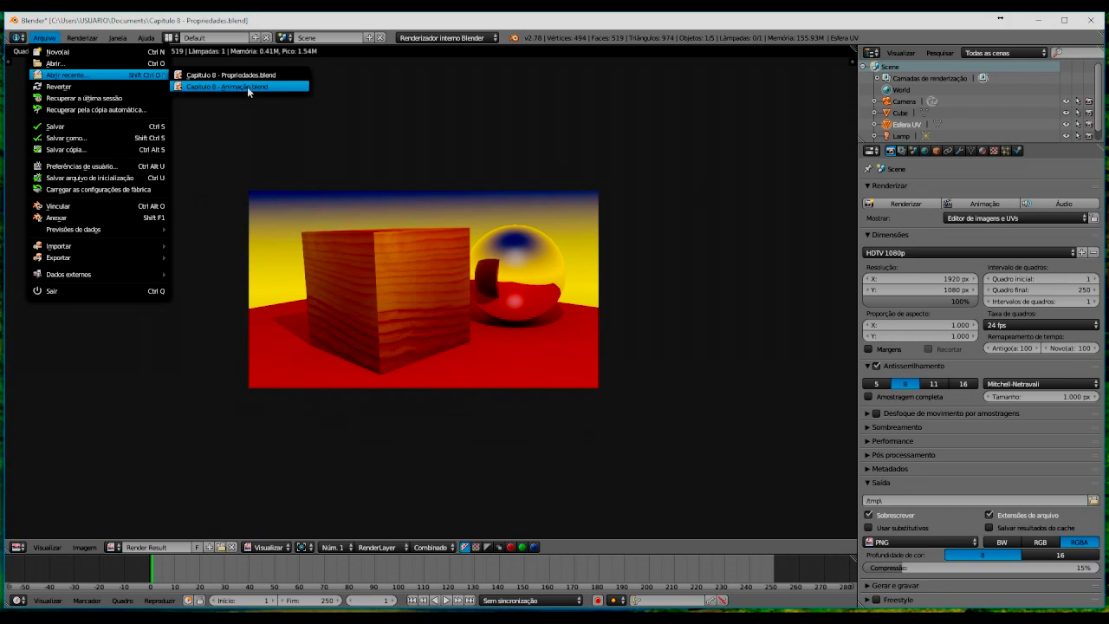
# Step: Reopen Capitulo 8 - Animação.blend from recent files, then briefly play and stop the seesaw animation
pyautogui.click(246, 87)
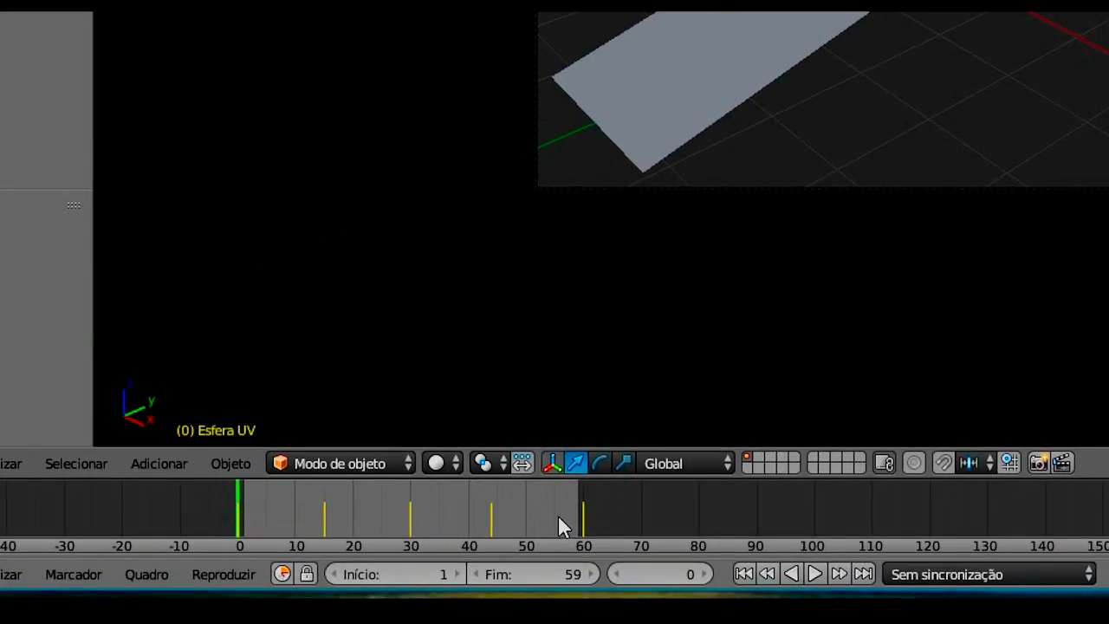
pyautogui.click(815, 573)
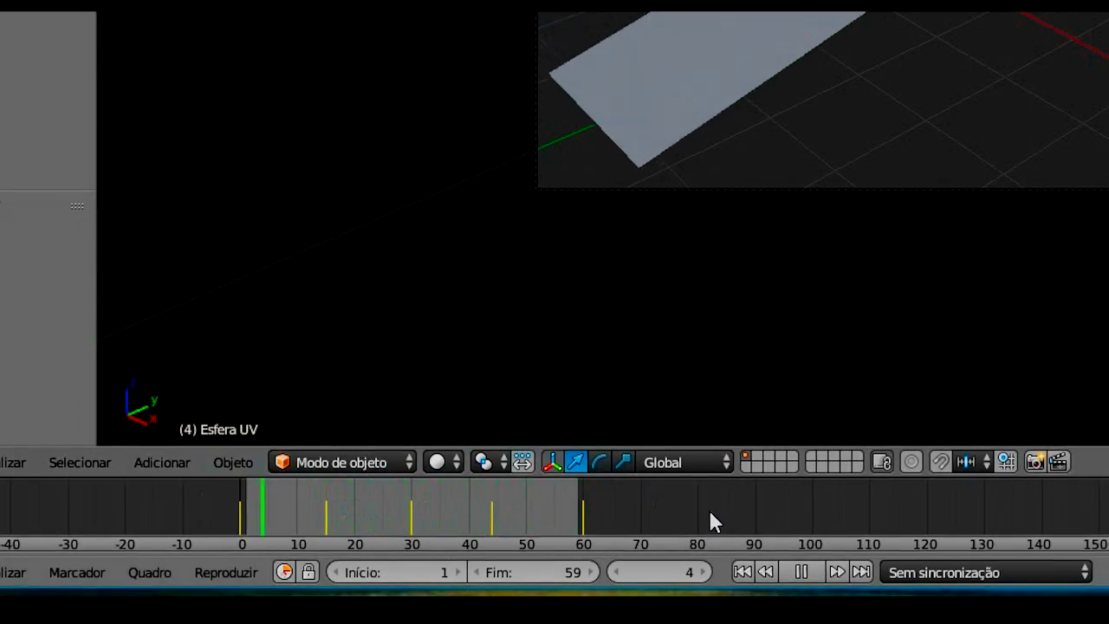
pyautogui.click(757, 582)
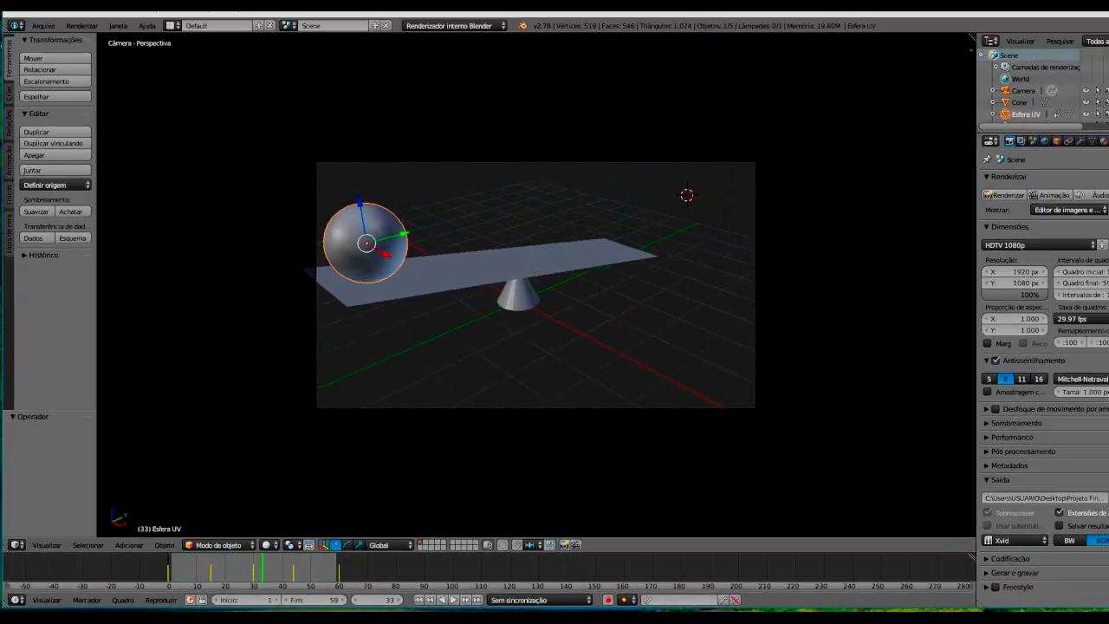
# Step: Extend the animation end frame to about 177, then play and stop it over the longer range
pyautogui.moveTo(1062, 292); pyautogui.dragTo(35, 283)
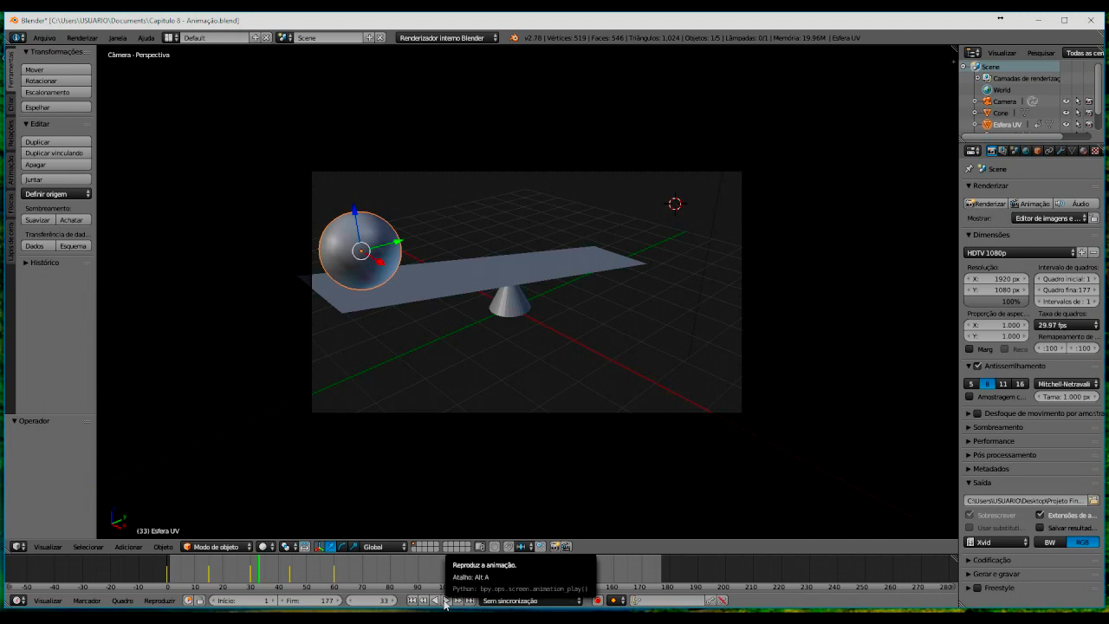
pyautogui.click(445, 601)
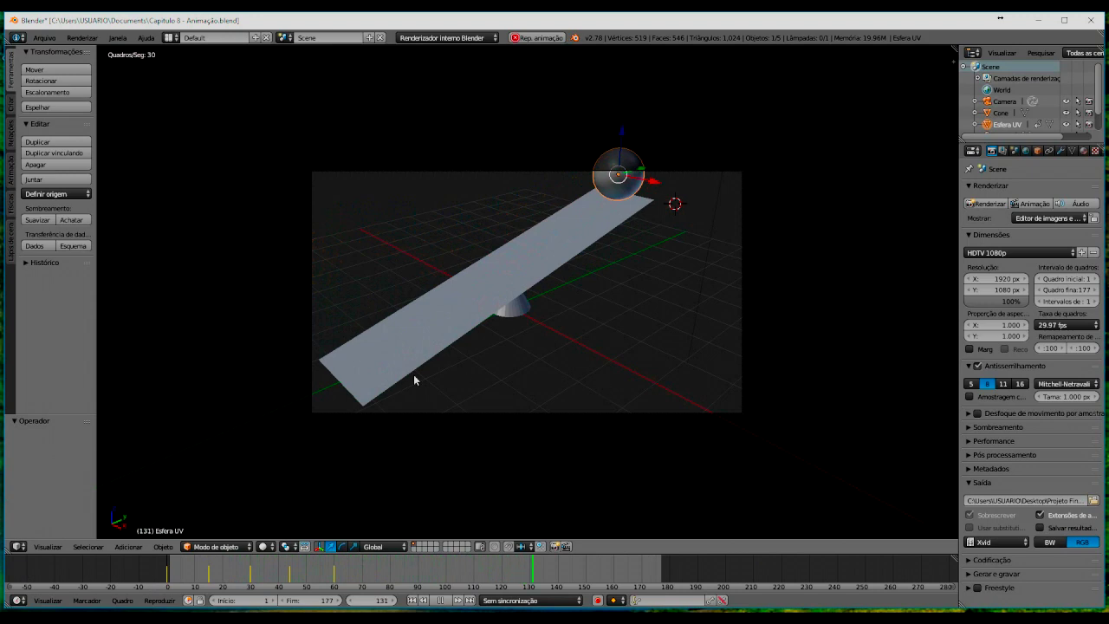
pyautogui.hotkey('alt', 'a')
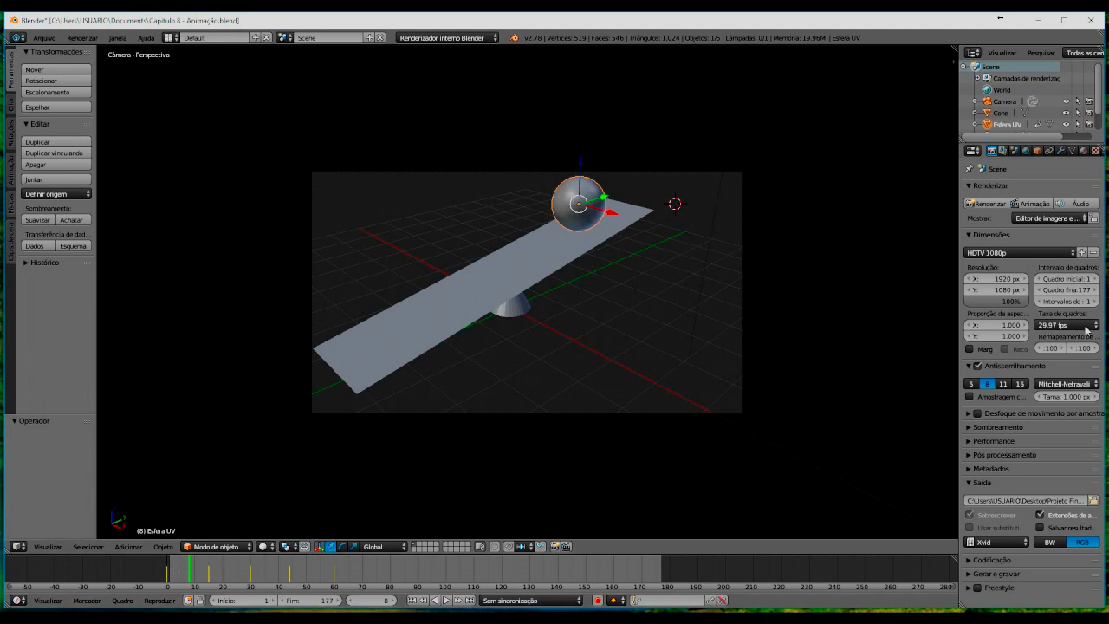
# Step: Set the frame step to 10 and the end frame back to 59
pyautogui.click(1059, 302)
pyautogui.click(1083, 291)
pyautogui.write('59')
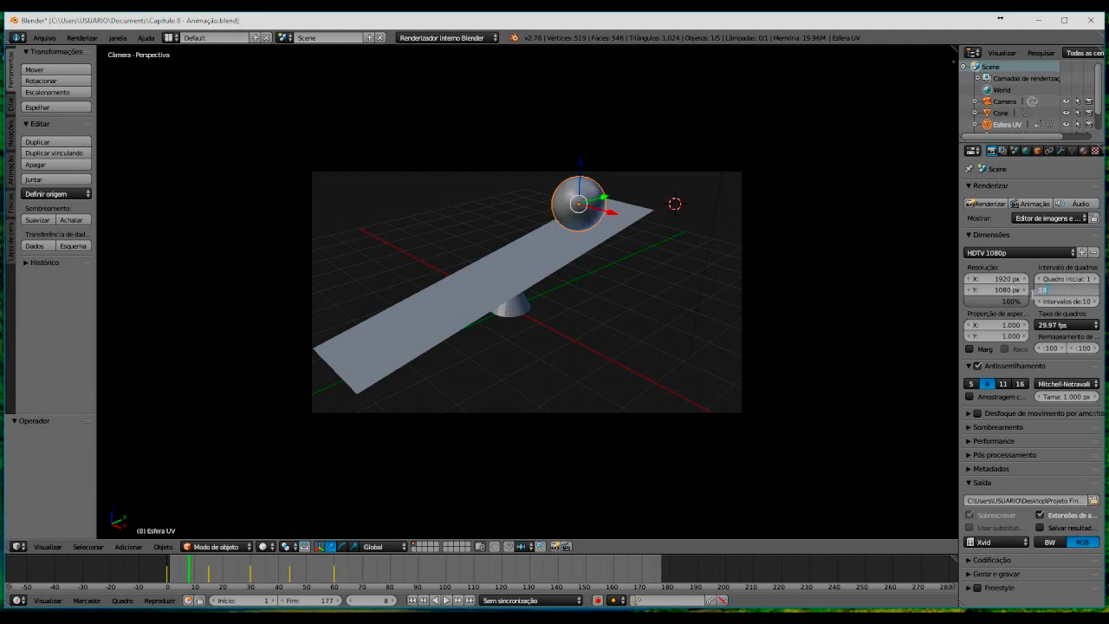
pyautogui.press('Return')
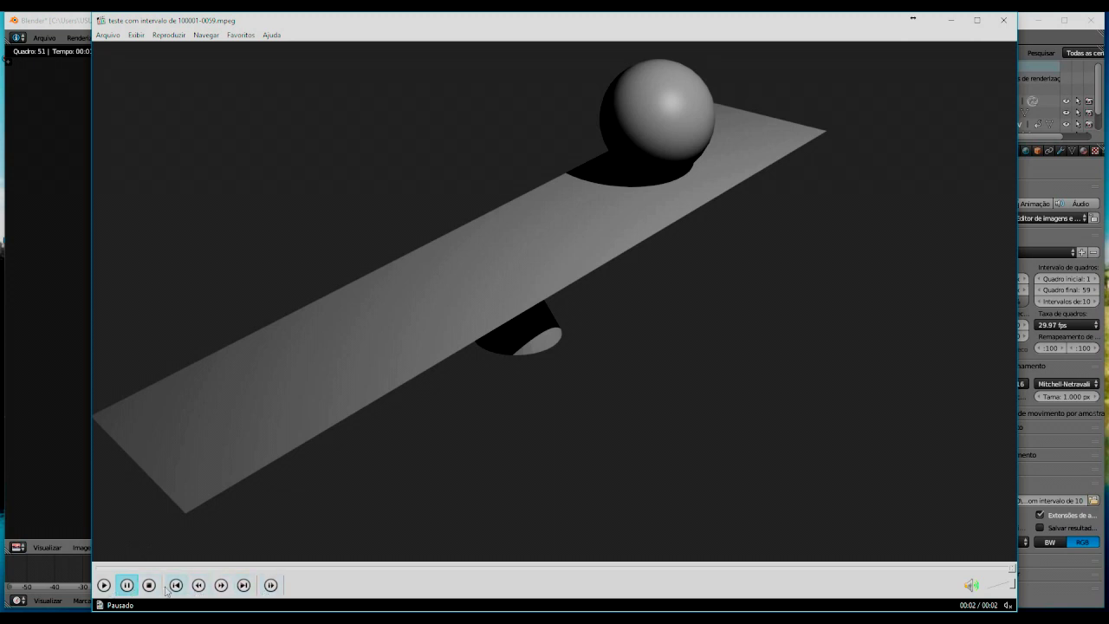
# Step: Replay the step-10 MPEG clip twice, close Media Player Classic, and return to Blender's render result
pyautogui.click(104, 585)
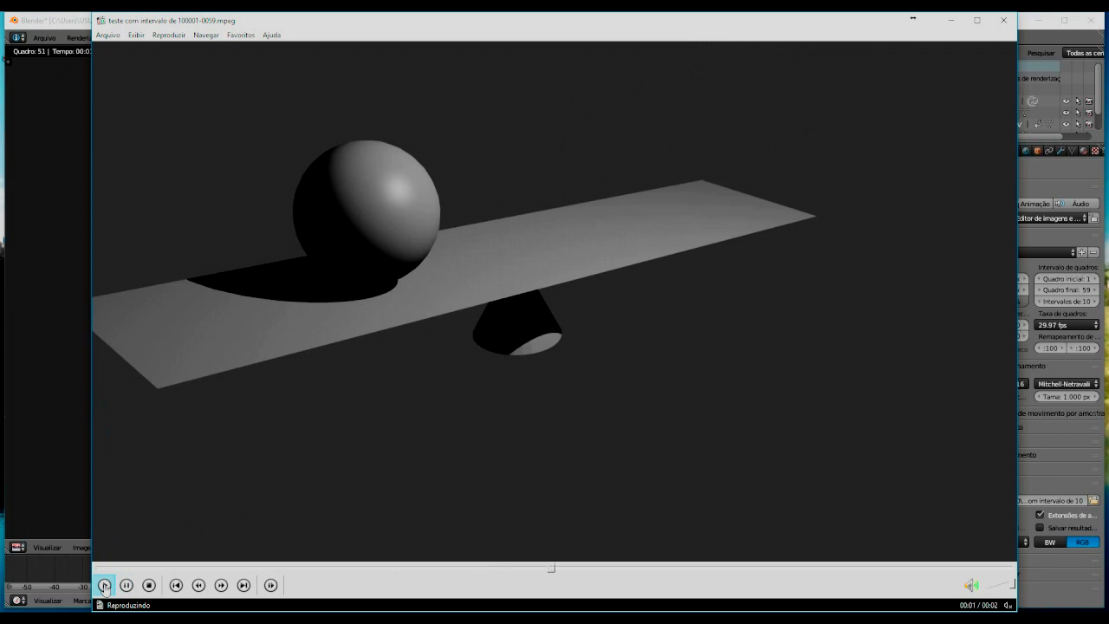
pyautogui.click(103, 585)
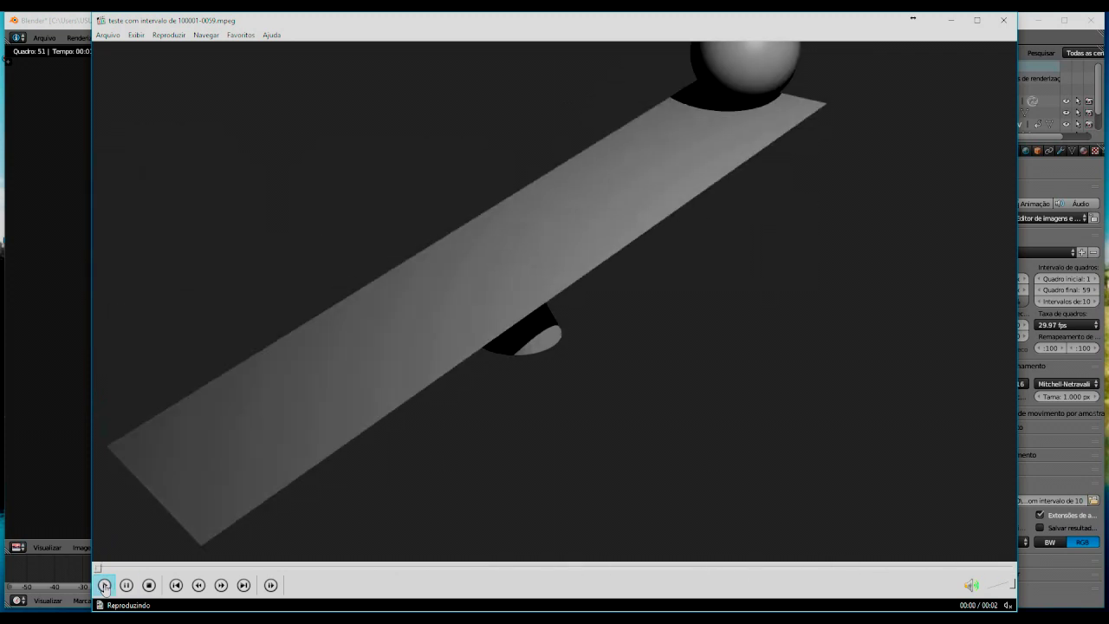
pyautogui.click(1003, 19)
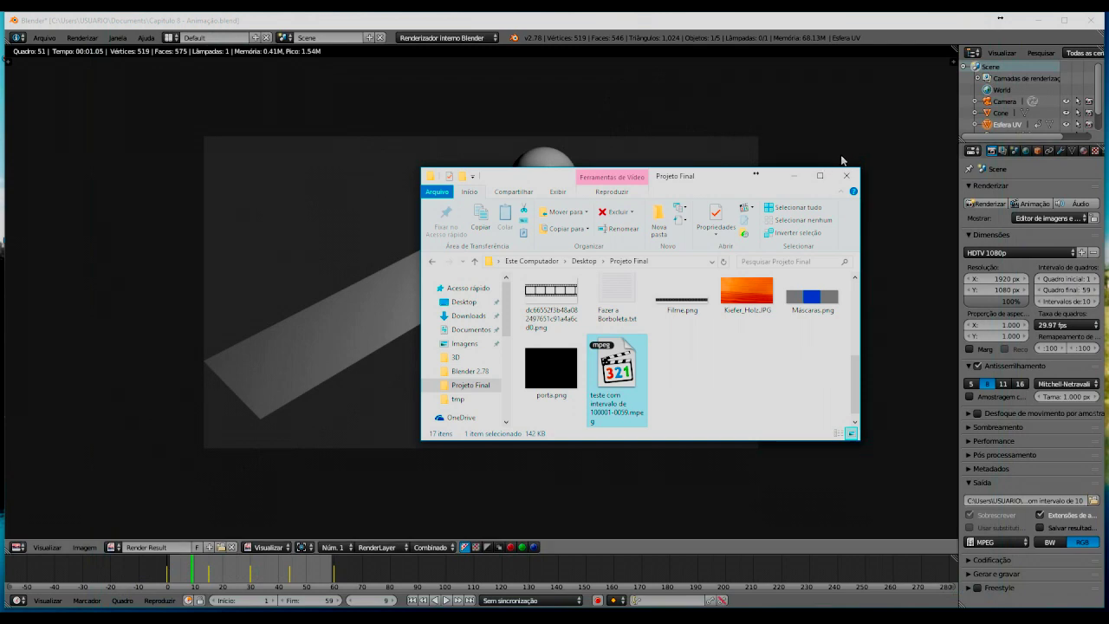
pyautogui.moveTo(721, 178); pyautogui.dragTo(870, 228)
pyautogui.click(1000, 17)
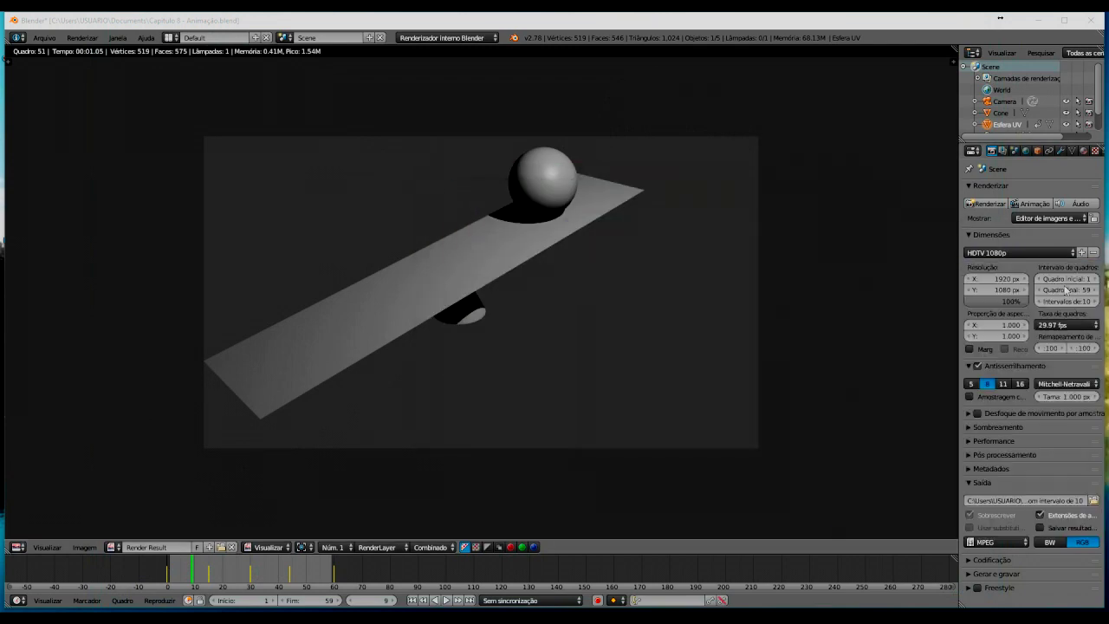
# Step: Exit the render result and scrub the timeline to frames 10 and 20 to inspect the seesaw
pyautogui.moveTo(191, 571); pyautogui.dragTo(167, 576)
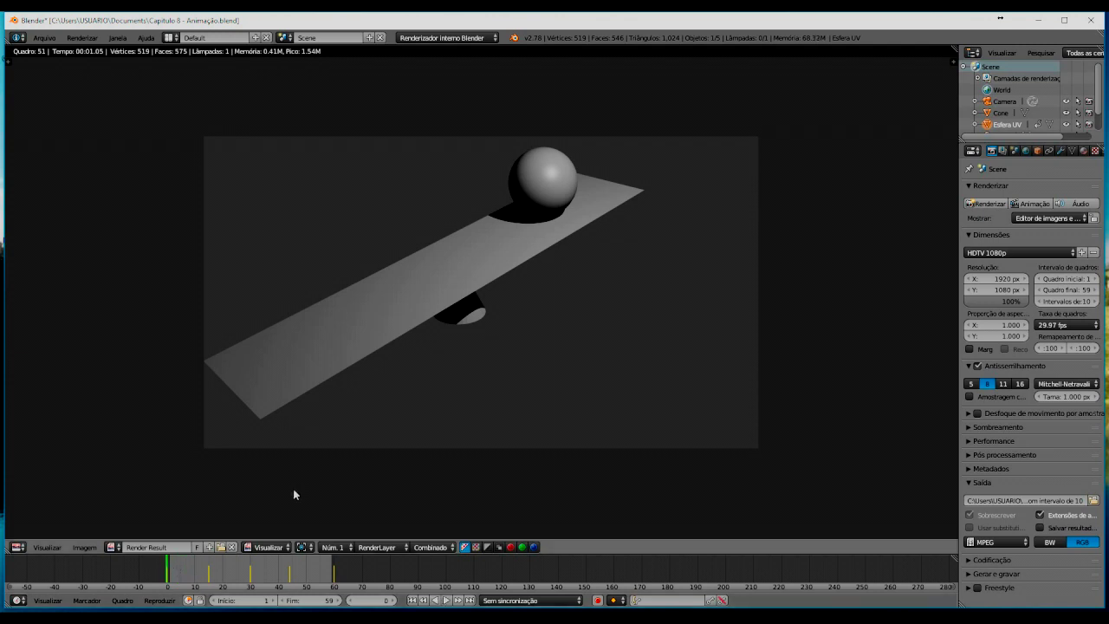
pyautogui.press('Escape')
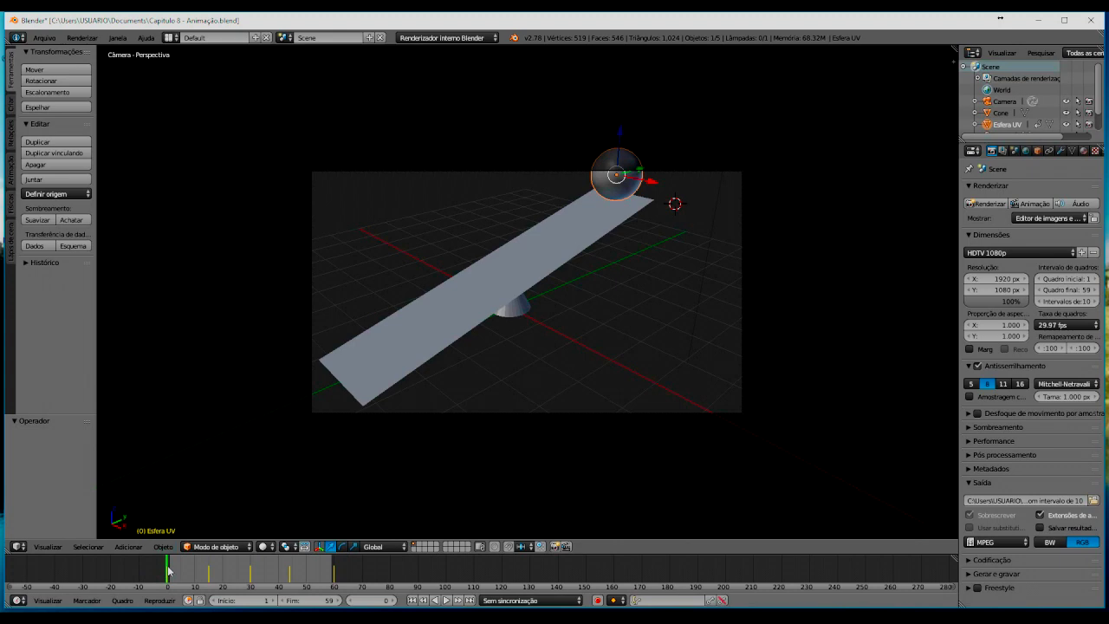
pyautogui.moveTo(167, 570); pyautogui.dragTo(195, 570)
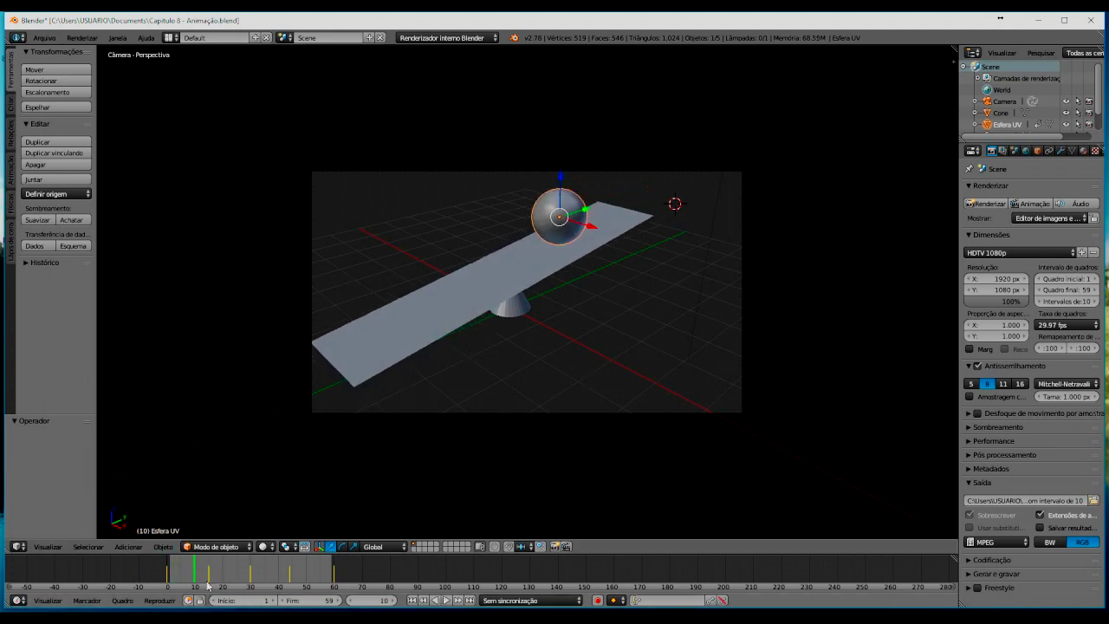
pyautogui.moveTo(196, 577); pyautogui.dragTo(336, 579)
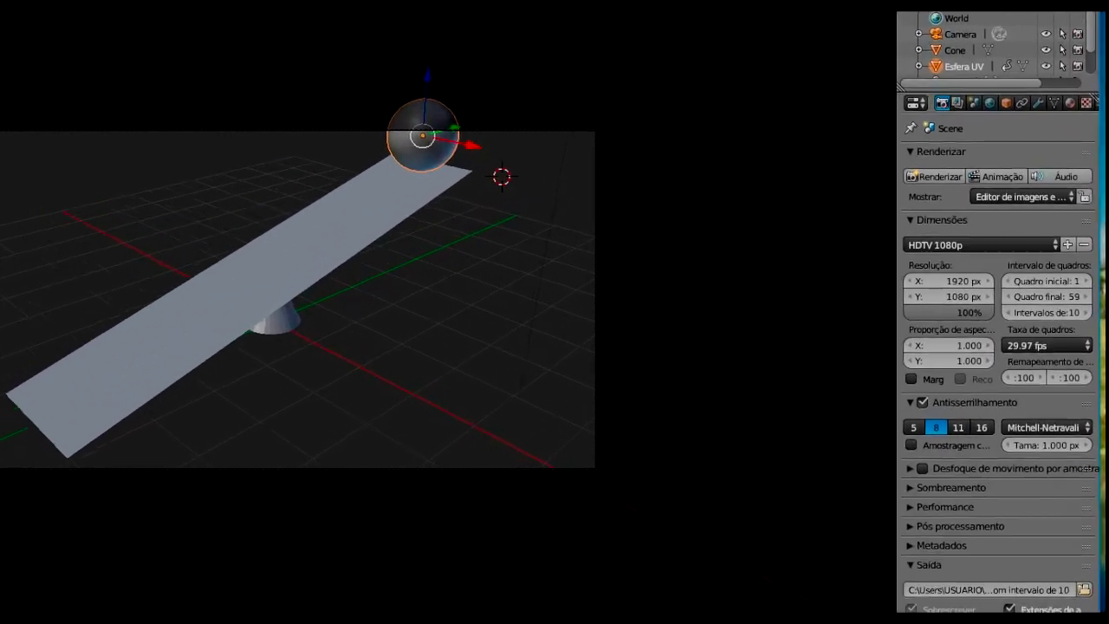
# Step: Lower the frame step to 1 and render the 59-frame animation to MPEG again
pyautogui.click(1082, 318)
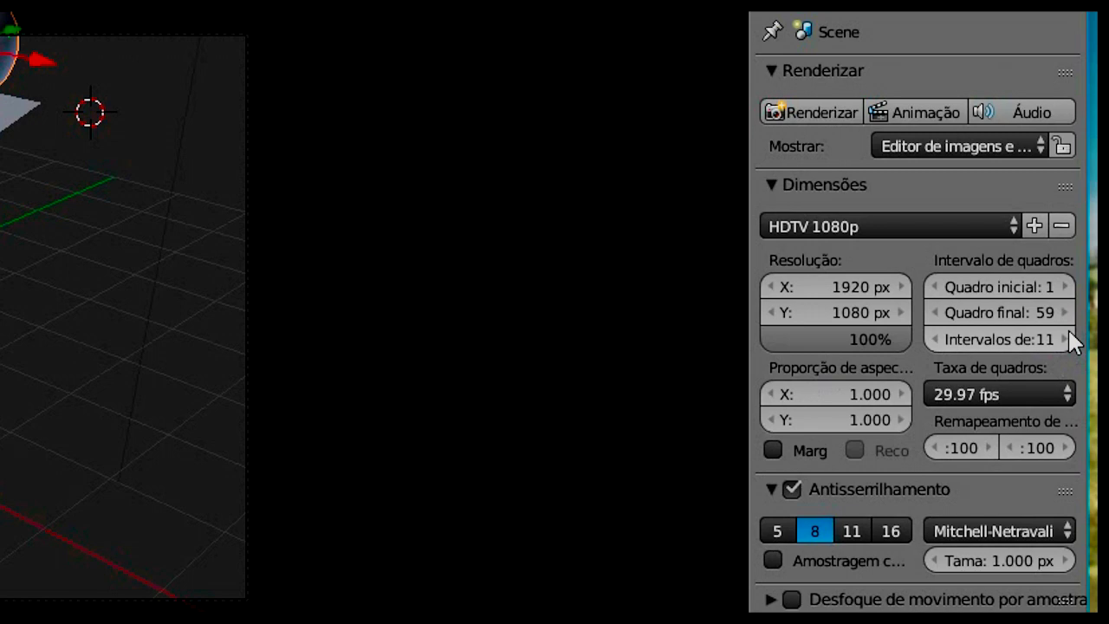
pyautogui.click(935, 339)
pyautogui.click(935, 338)
pyautogui.click(936, 338)
pyautogui.click(935, 338)
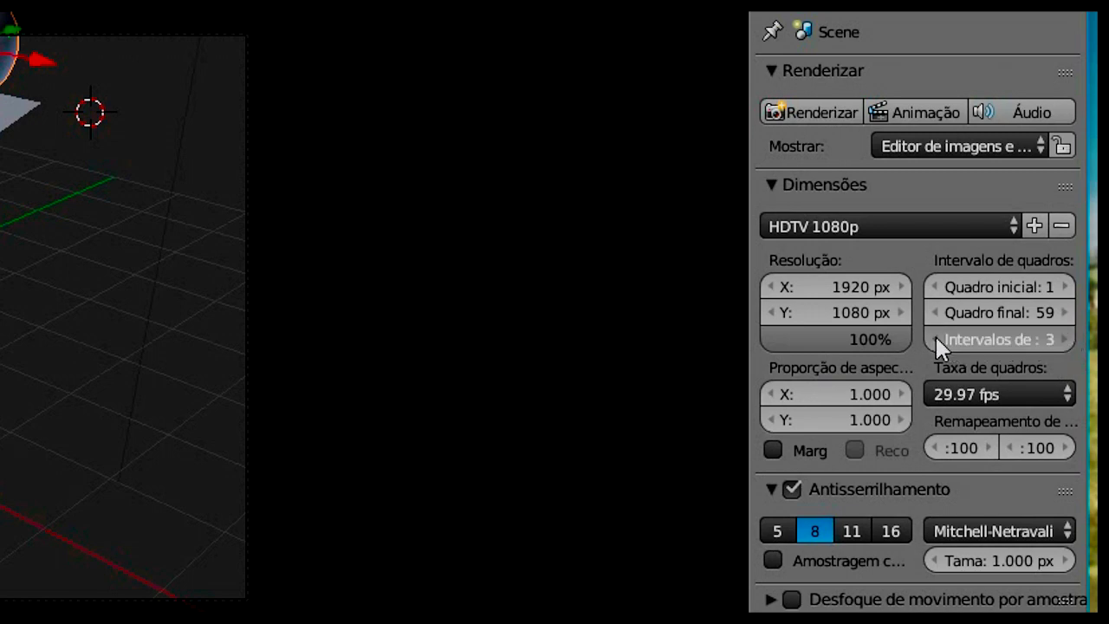
pyautogui.click(936, 339)
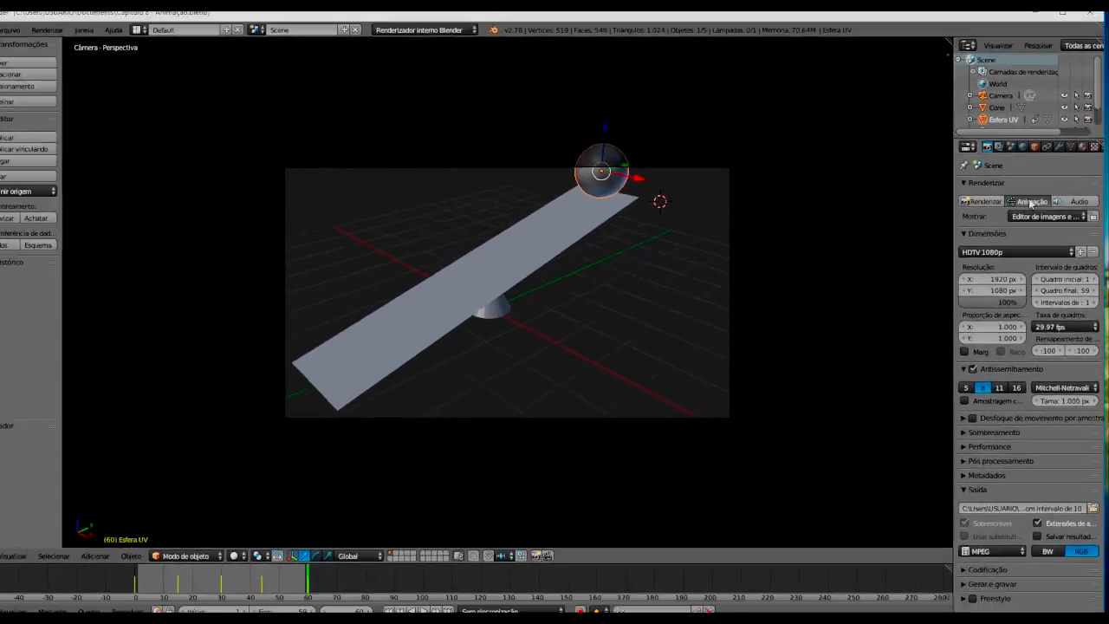
pyautogui.click(1032, 204)
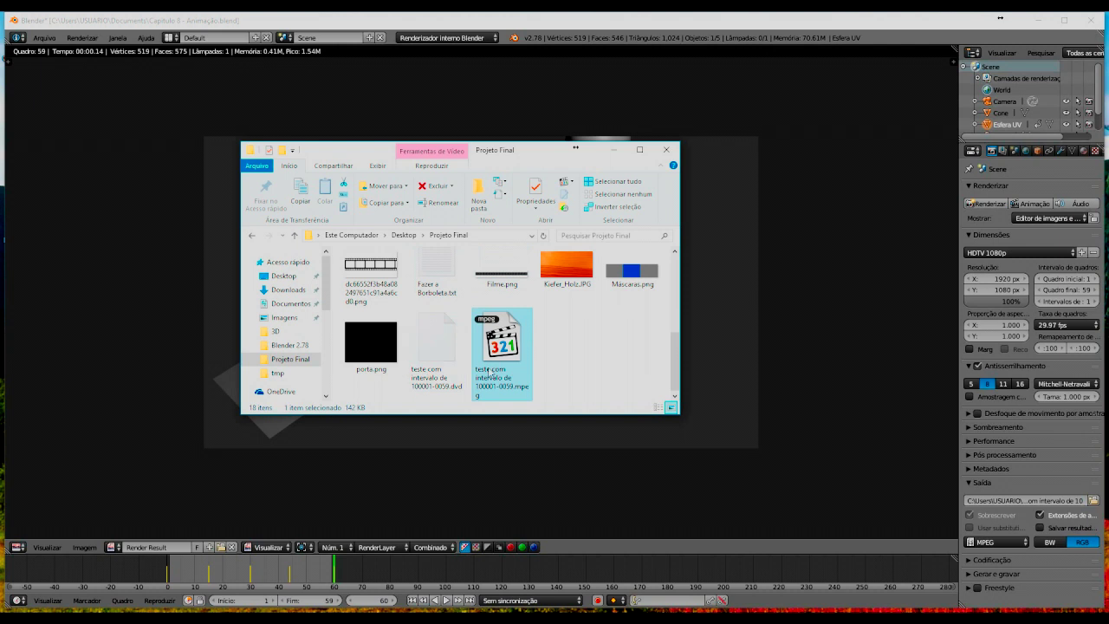
# Step: Open 'teste com intervalo de 1.mpeg', play it twice in Media Player Classic, then close the player
pyautogui.click(438, 346)
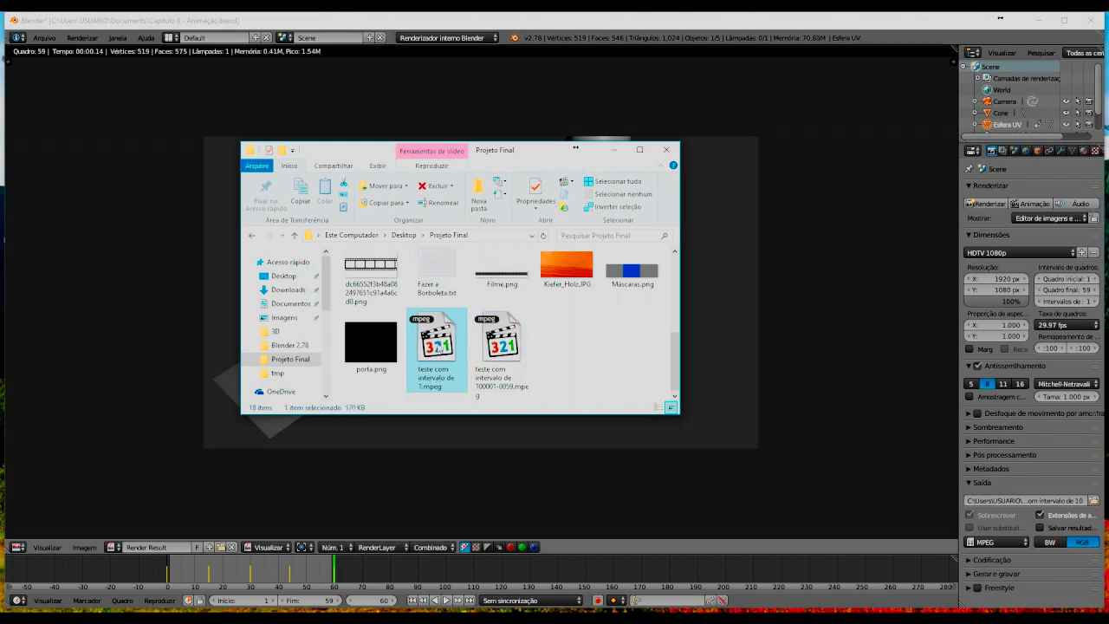
pyautogui.doubleClick(438, 346)
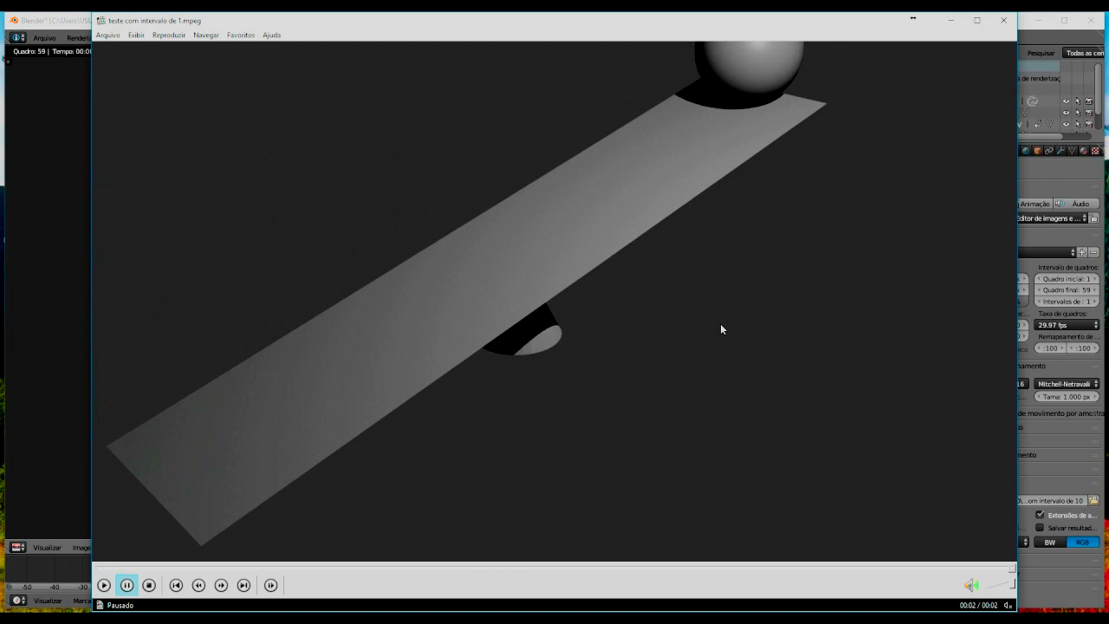
pyautogui.click(104, 584)
pyautogui.click(104, 586)
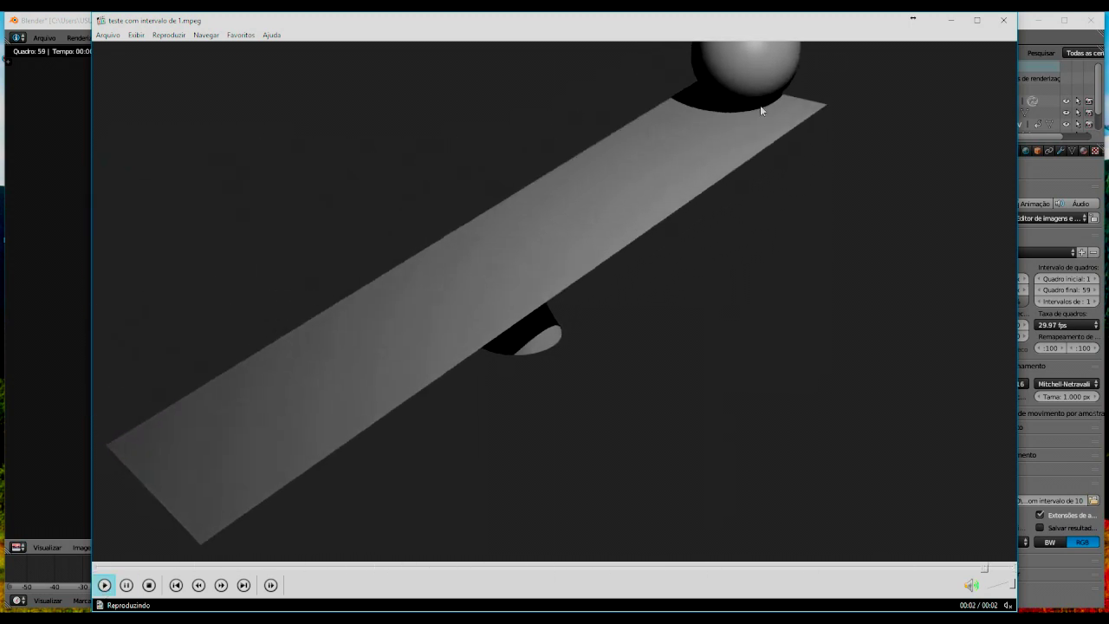
pyautogui.click(1003, 20)
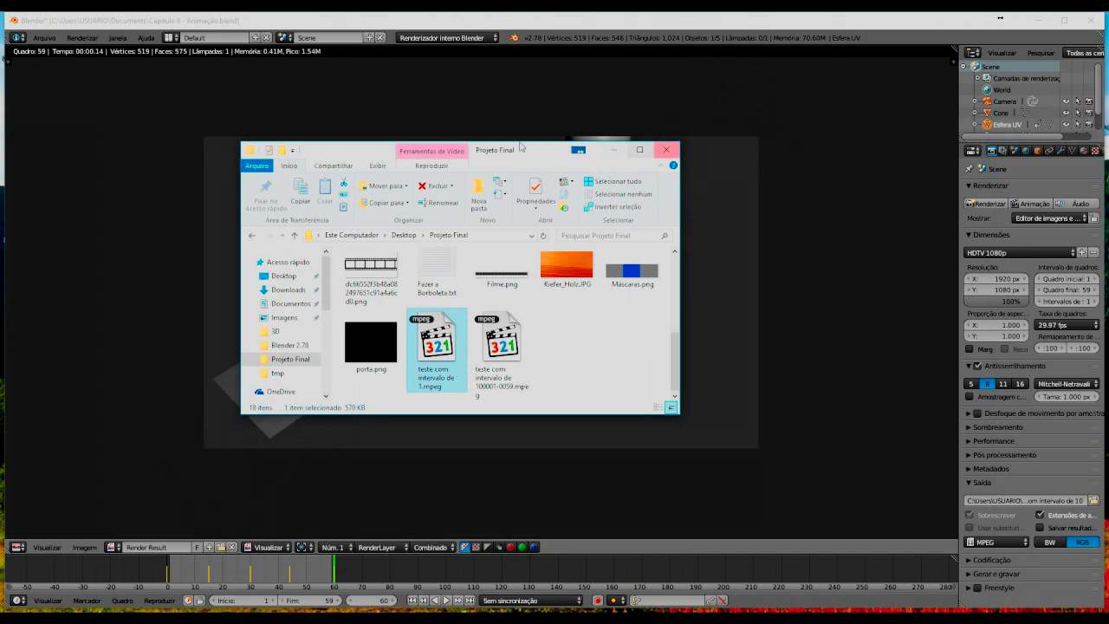
pyautogui.moveTo(394, 158); pyautogui.dragTo(925, 236)
# Step: Bring Blender's render result and output settings (frame step 1, MPEG, 1920×1080) back into view
pyautogui.click(1071, 215)
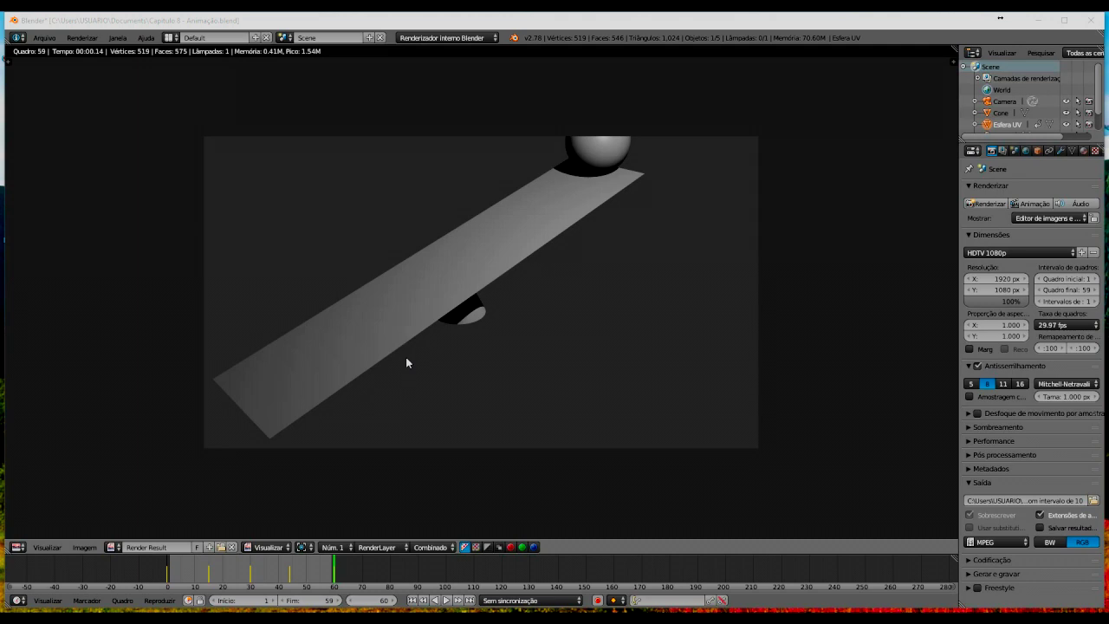
pyautogui.scroll(-2, 1022, 96)
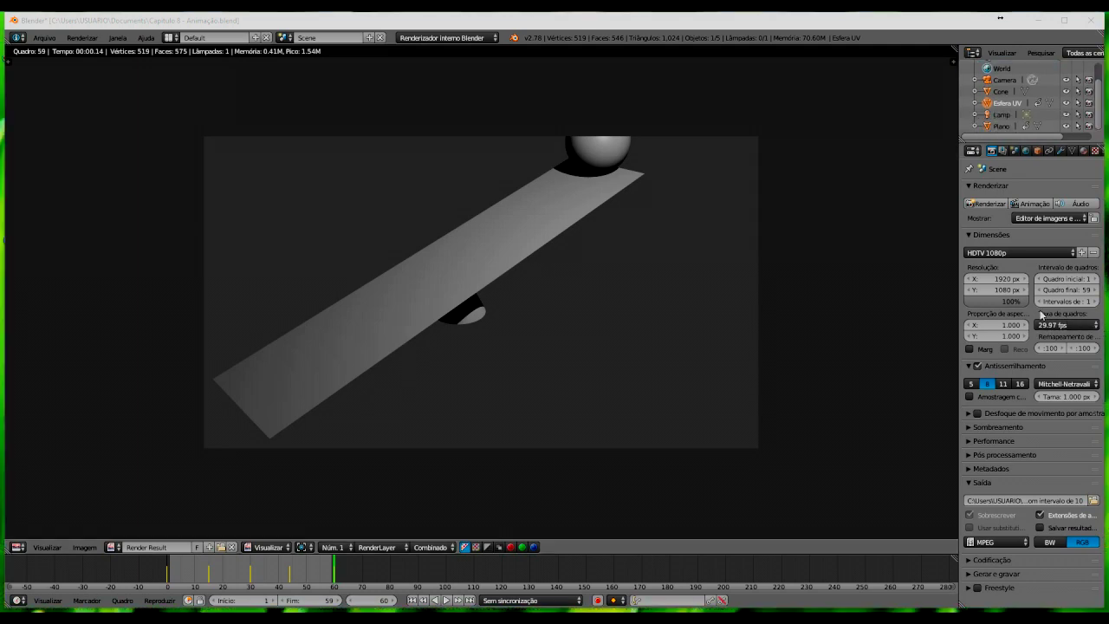
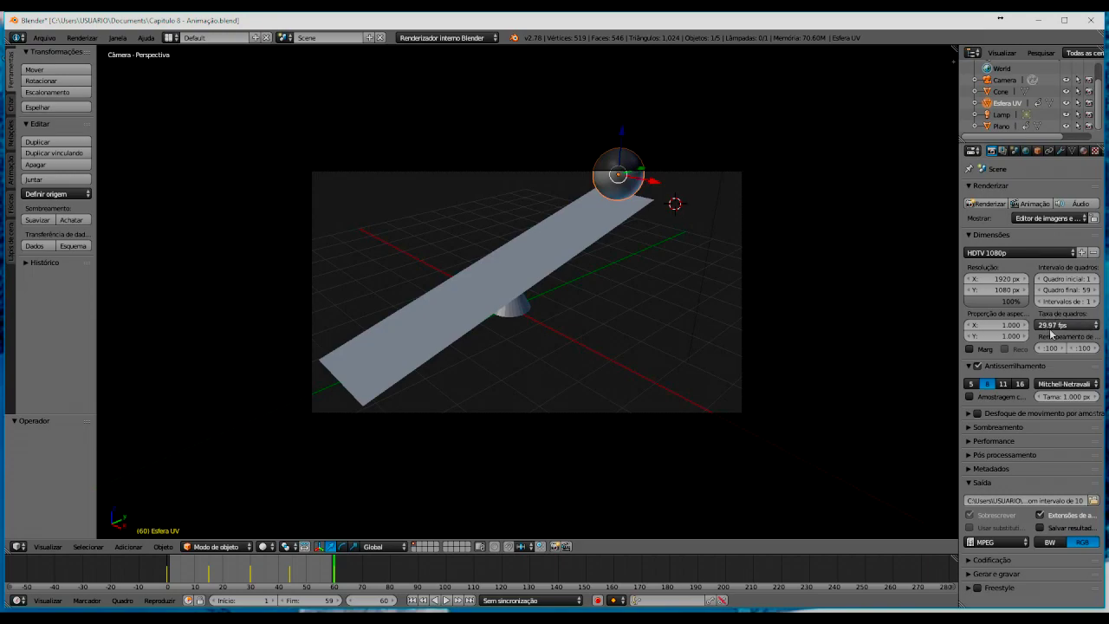
# Step: Try the 30 fps and then the 60 fps frame rate presets
pyautogui.click(1067, 325)
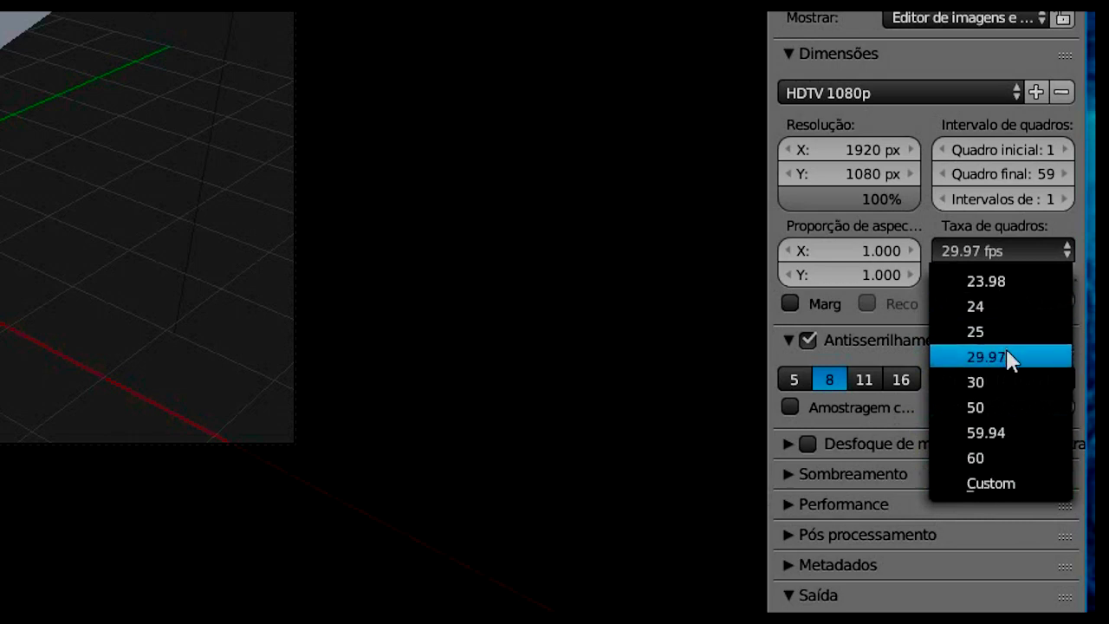
pyautogui.click(991, 381)
pyautogui.click(1032, 243)
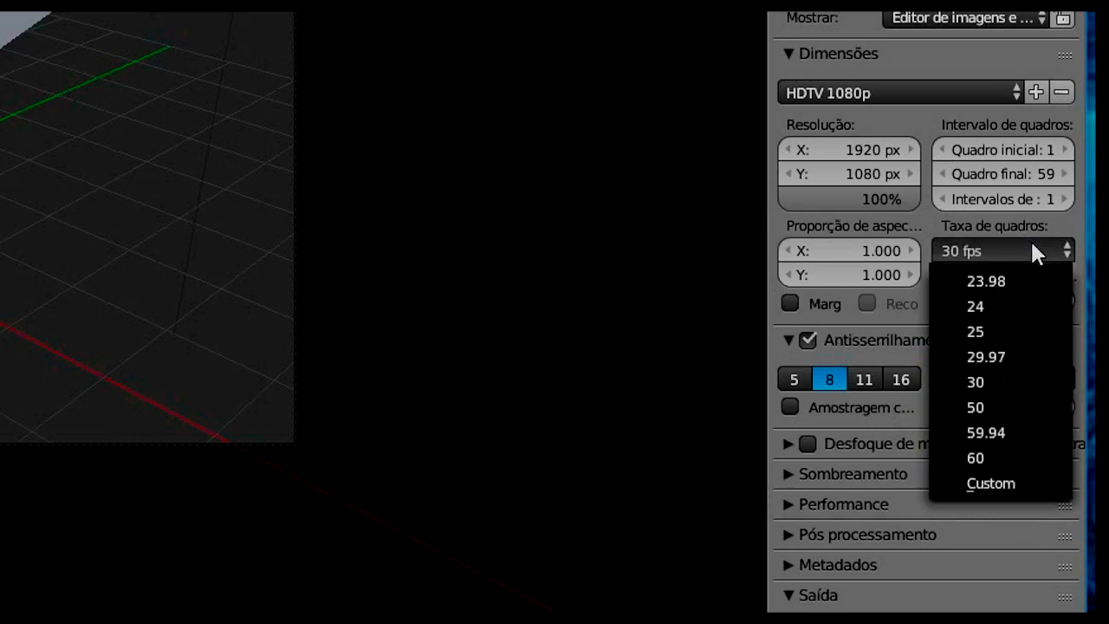
pyautogui.click(1016, 458)
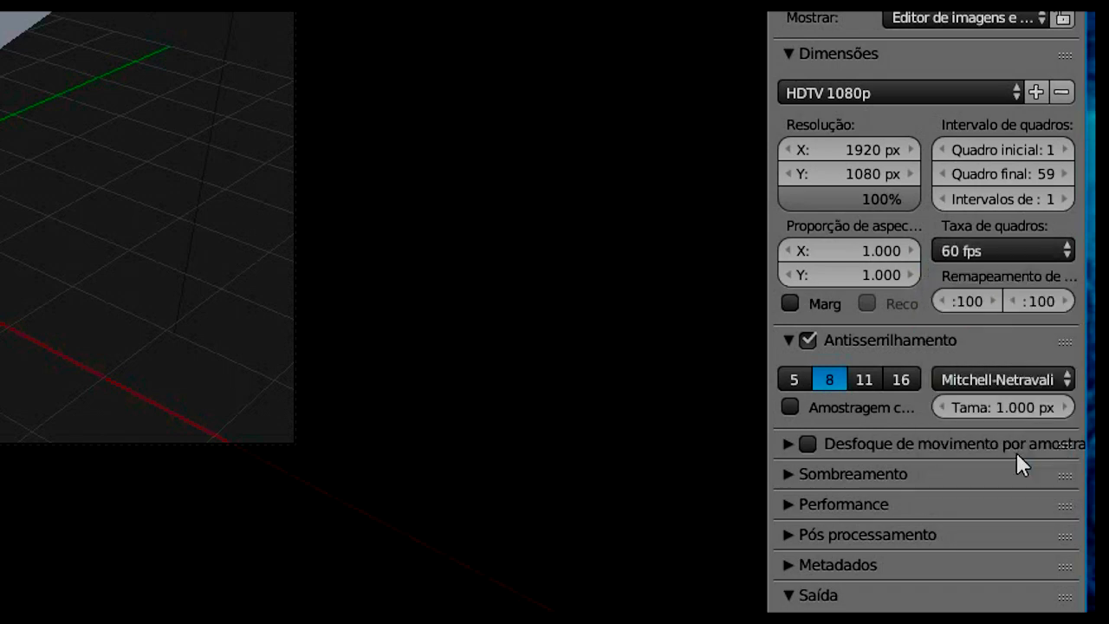
# Step: Switch to a Custom frame rate and drag Quadros por down to 9, then 5 fps
pyautogui.click(1035, 254)
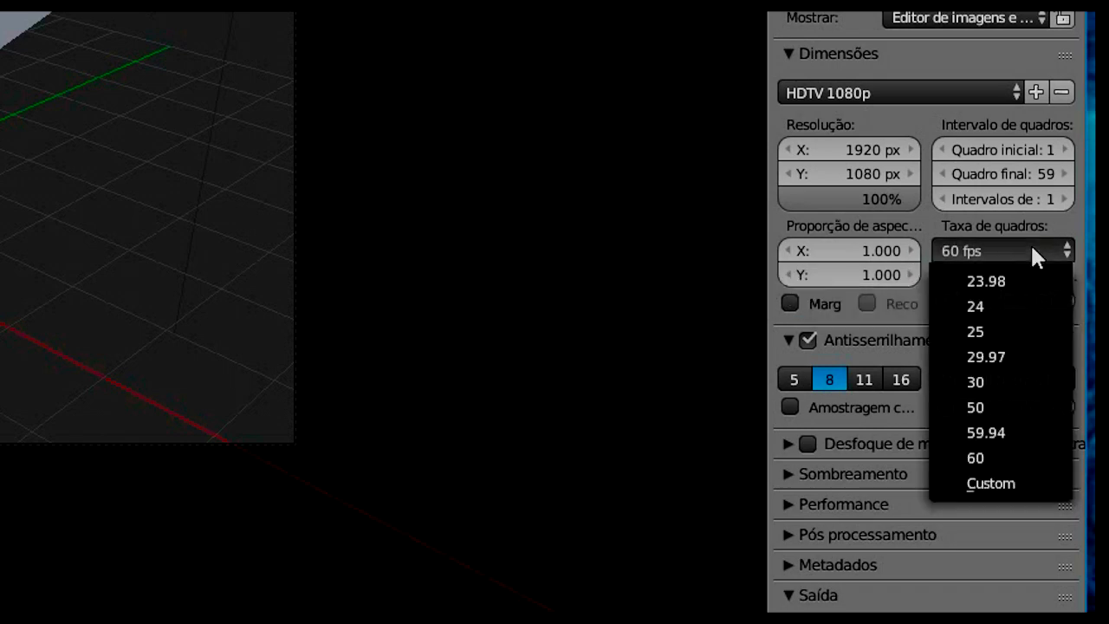
pyautogui.click(1015, 489)
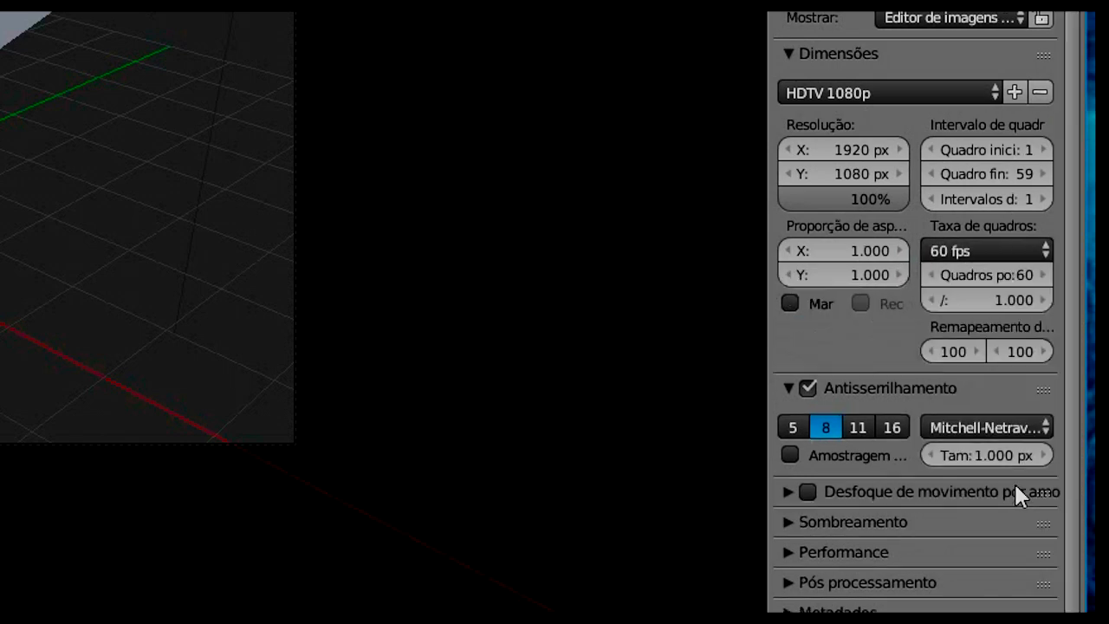
pyautogui.click(1026, 276)
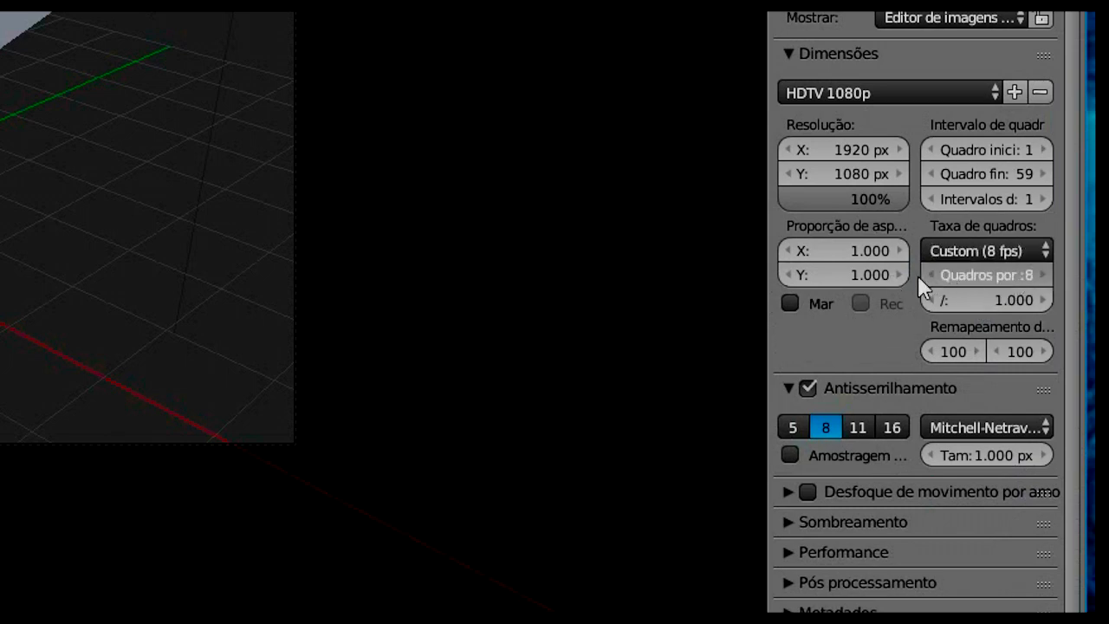
pyautogui.moveTo(903, 275); pyautogui.dragTo(899, 277)
pyautogui.moveTo(893, 286); pyautogui.dragTo(1042, 284)
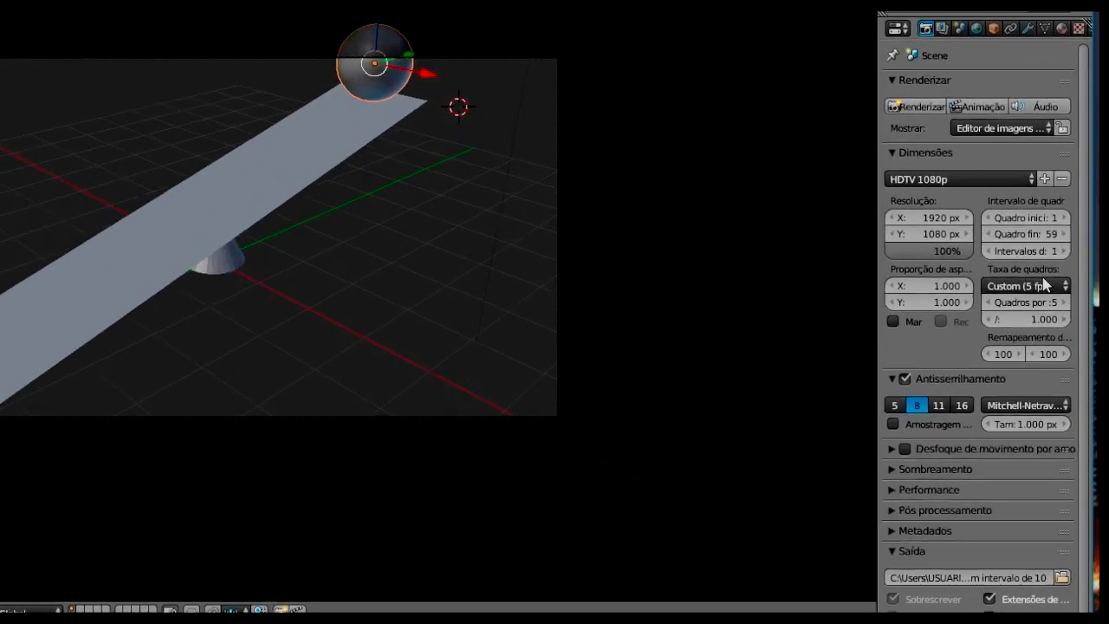
# Step: Restore the frame rate to 29.97 fps, scrub the timeline, and preview the rendered animation
pyautogui.click(1044, 284)
pyautogui.click(1013, 407)
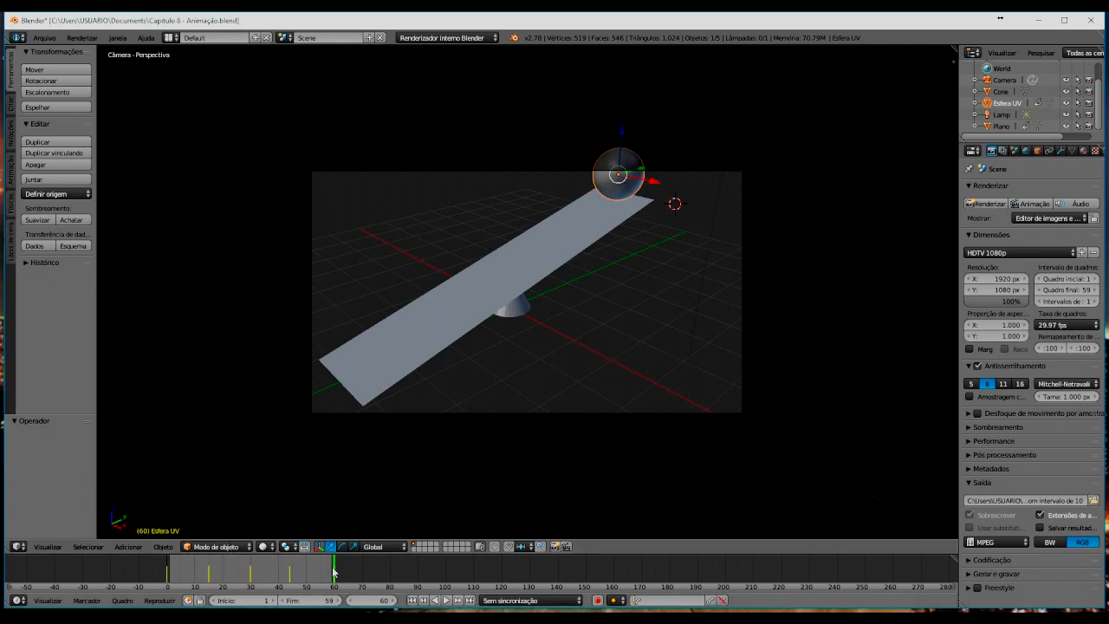
pyautogui.moveTo(327, 572)
pyautogui.mouseDown()
pyautogui.moveTo(167, 572)
pyautogui.moveTo(332, 573)
pyautogui.mouseUp()
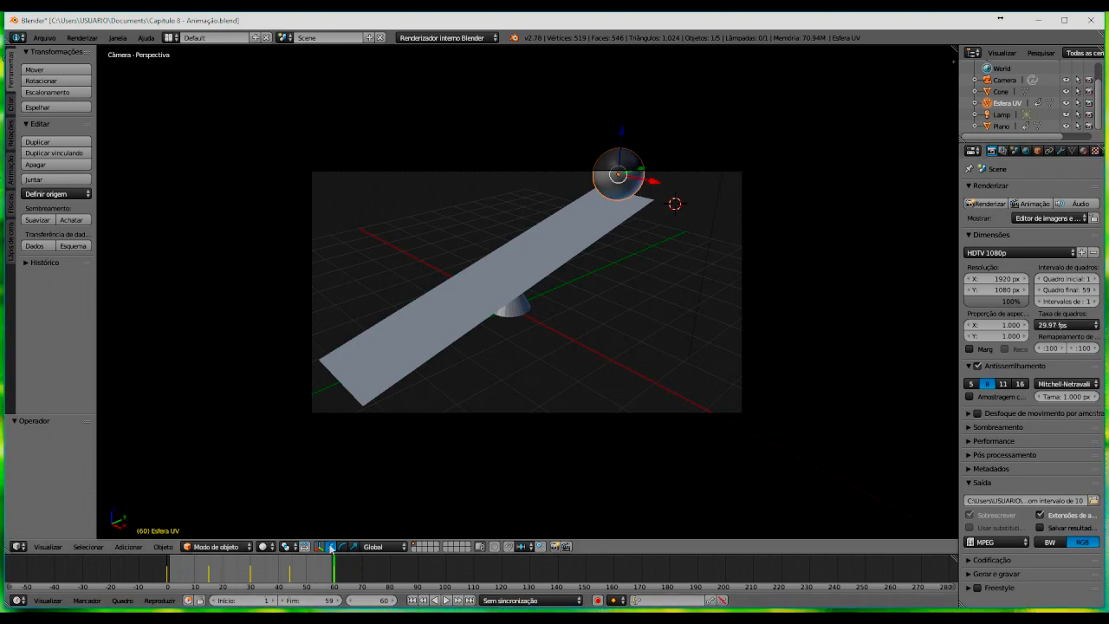
pyautogui.hotkey('ctrl', 'F11')
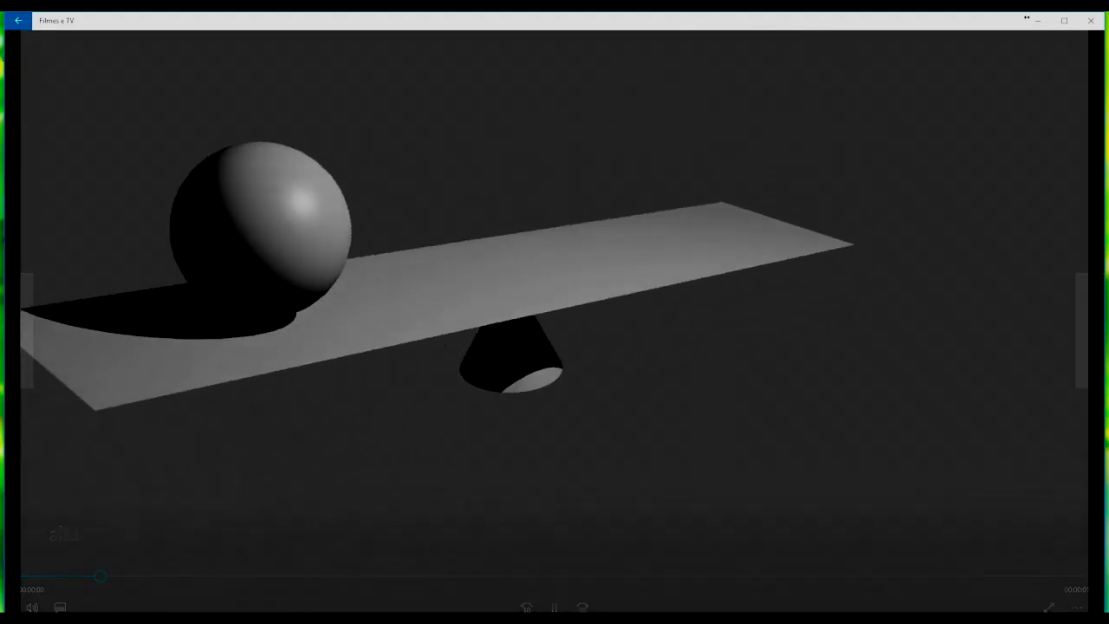
pyautogui.hotkey('alt', 'F4')
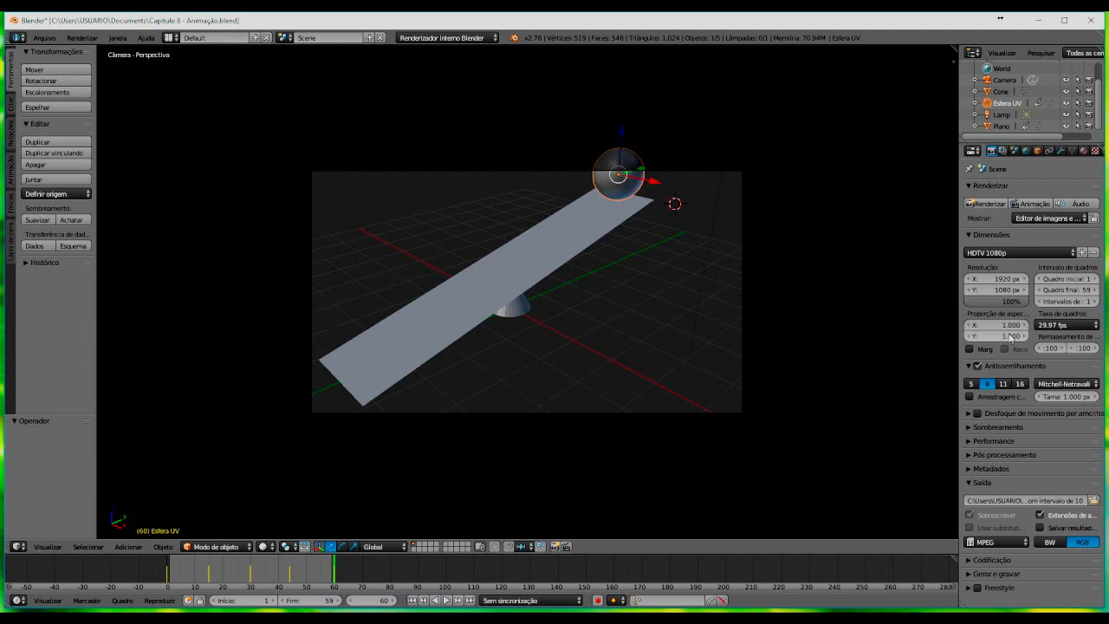
# Step: Set a Custom frame rate with Quadros por 5, then play back the rendered animation
pyautogui.click(1082, 326)
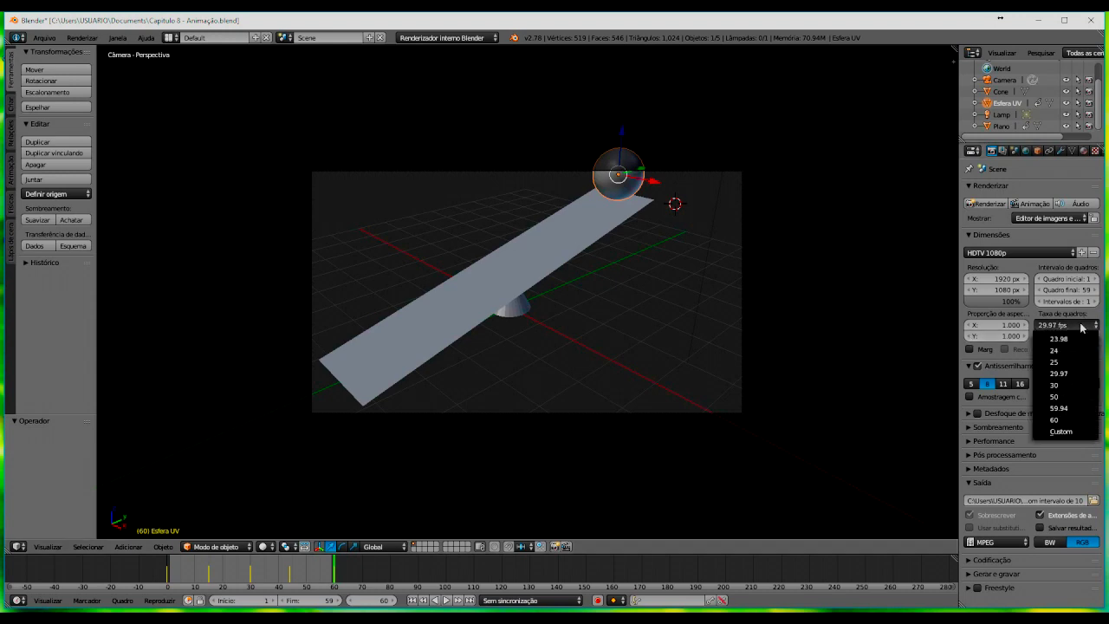
pyautogui.click(1074, 432)
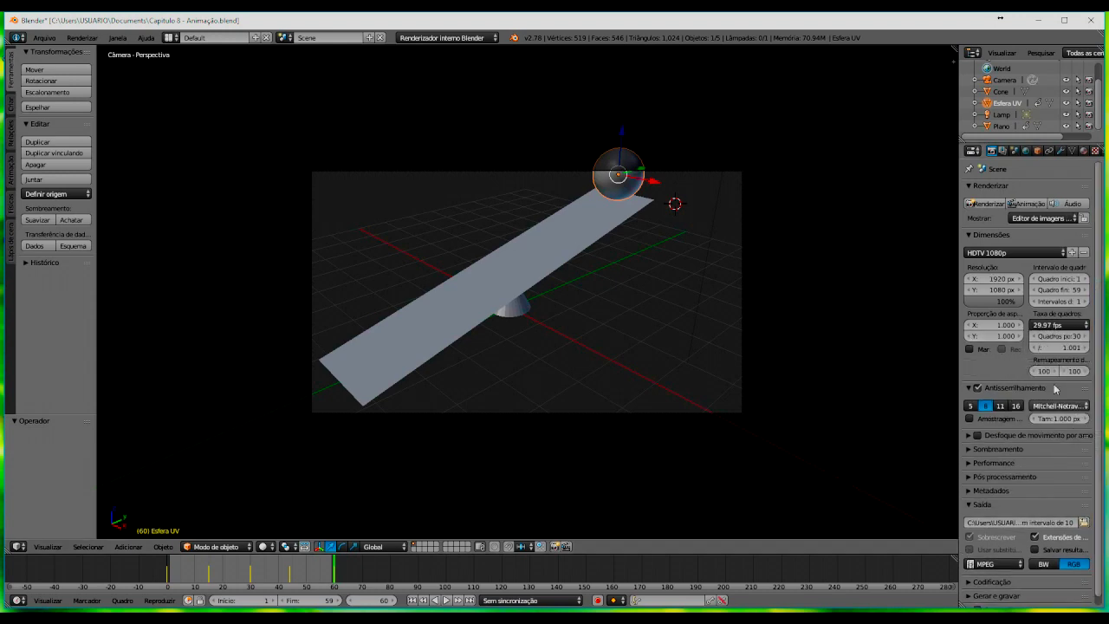
pyautogui.click(1068, 335)
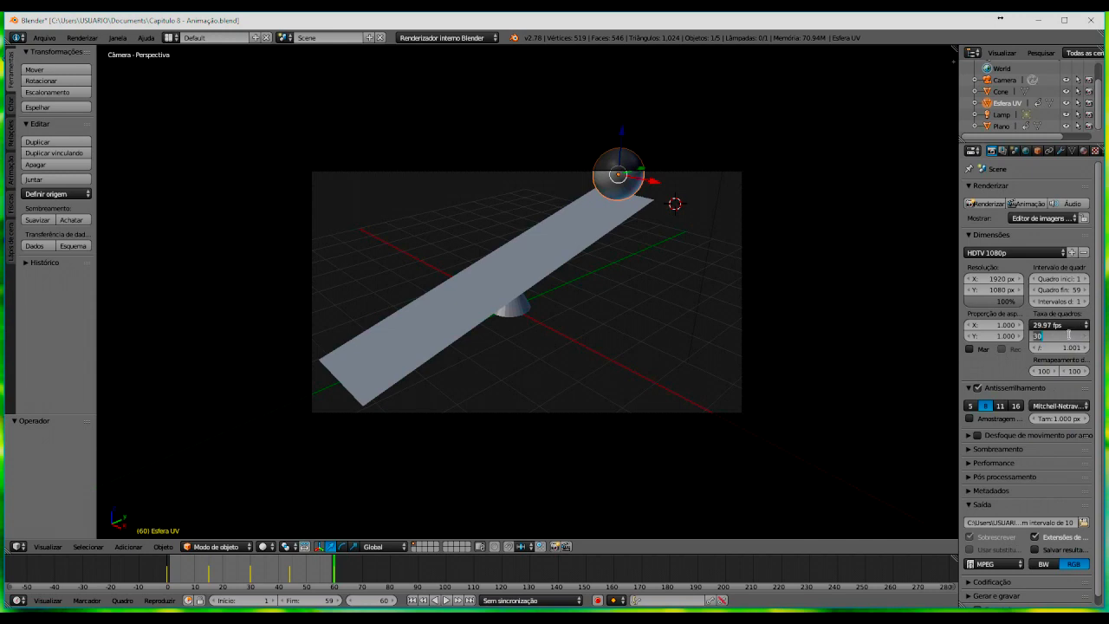
pyautogui.write('5')
pyautogui.press('Return')
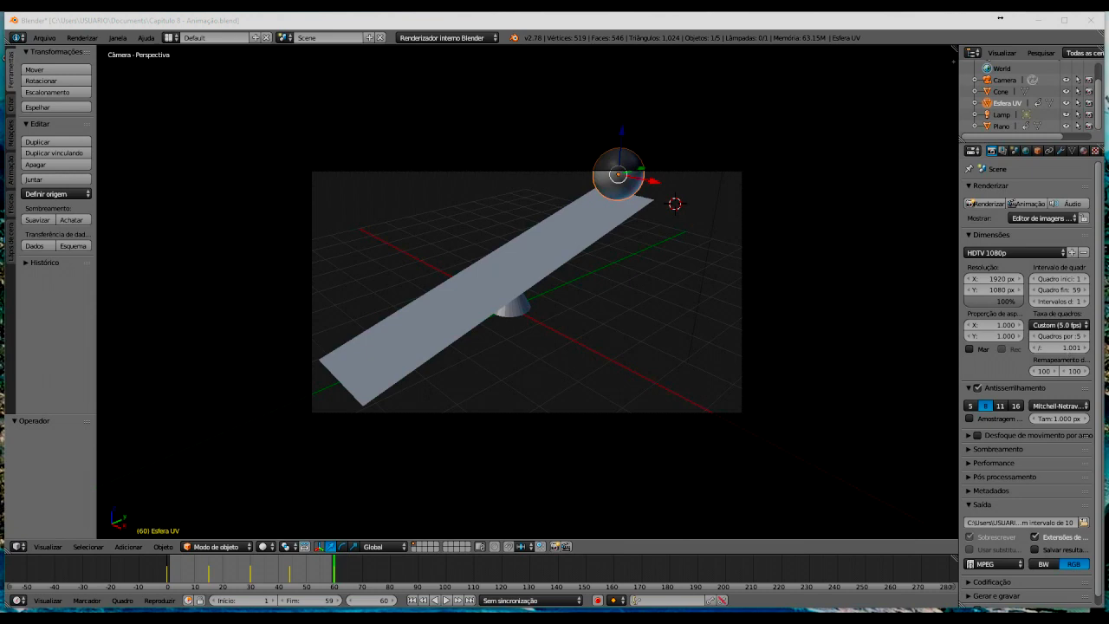
pyautogui.hotkey('ctrl', 'F11')
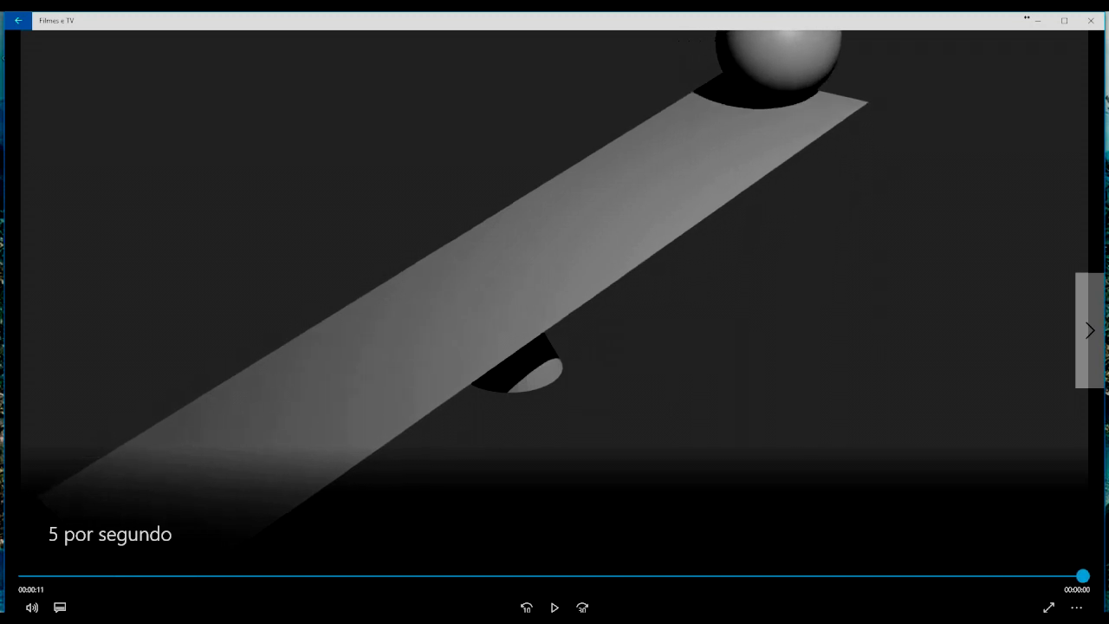
# Step: Rewind the video to about 10 seconds, then close the Filmes e TV player
pyautogui.moveTo(1082, 575); pyautogui.dragTo(924, 575)
pyautogui.moveTo(923, 575); pyautogui.dragTo(925, 575)
pyautogui.click(1090, 20)
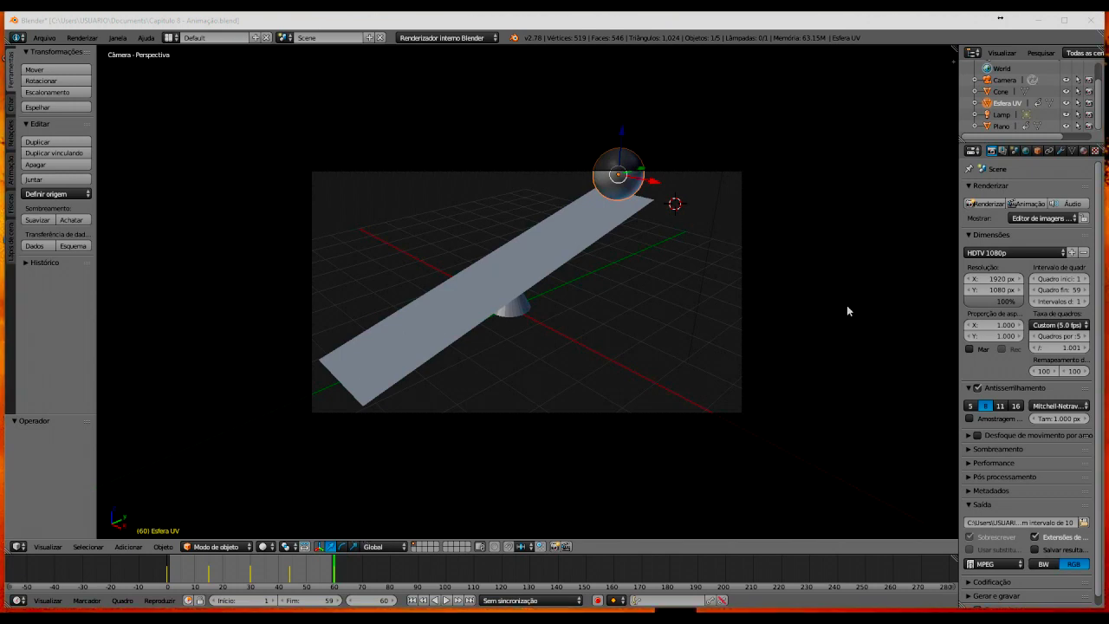
# Step: Set the frame rate back to 29.97 fps and collapse the Dimensões panel
pyautogui.click(1078, 323)
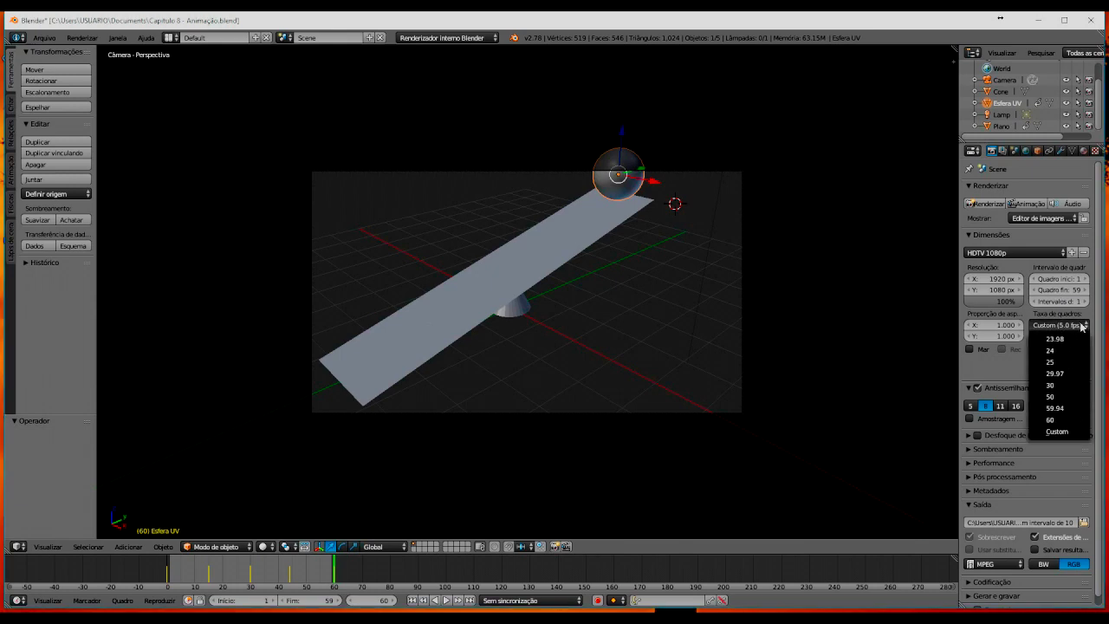
pyautogui.click(1055, 373)
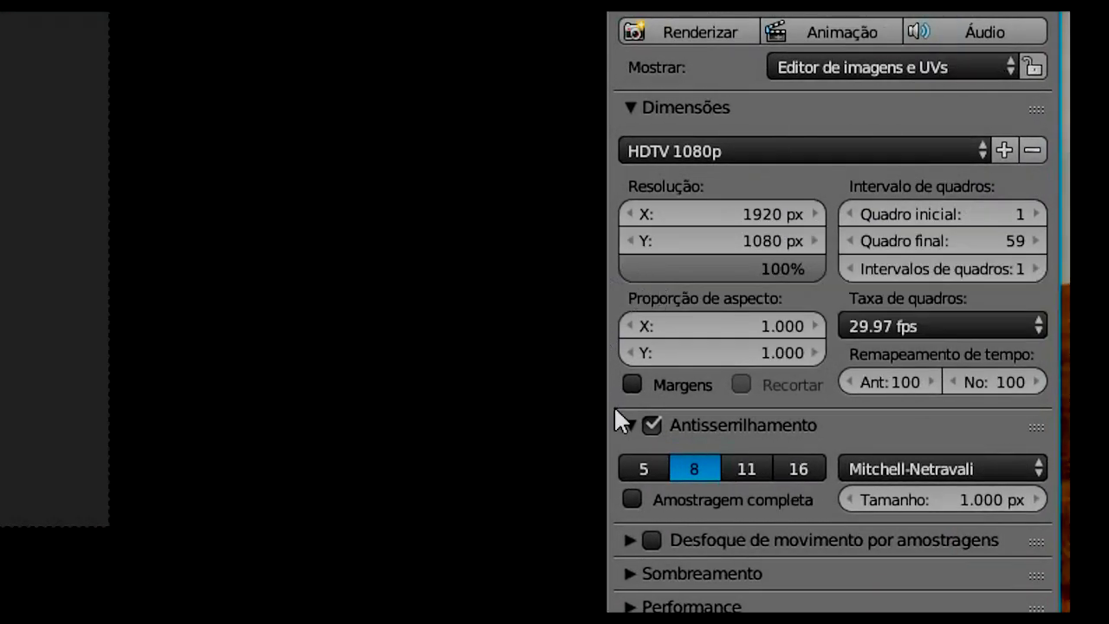
pyautogui.click(633, 113)
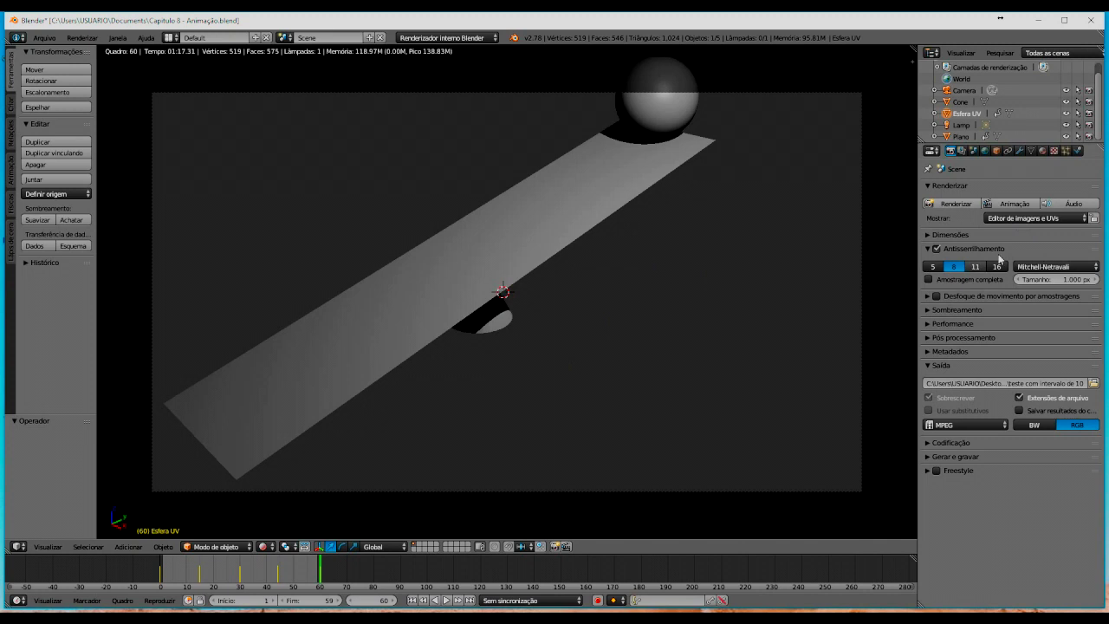
pyautogui.click(936, 248)
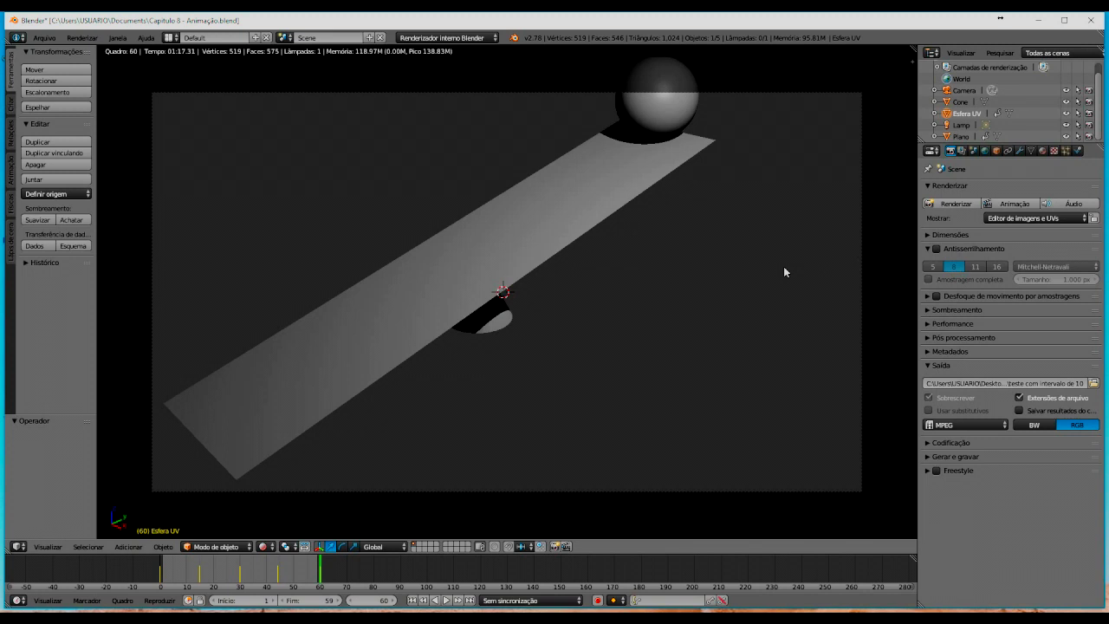
pyautogui.press('F12')
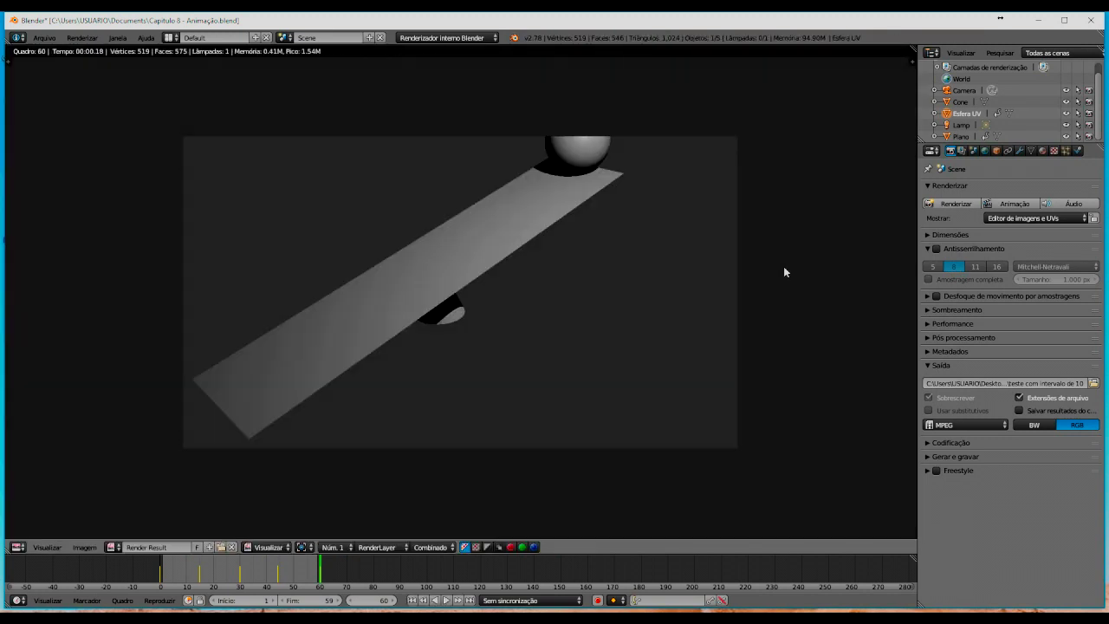
pyautogui.scroll(2, 456, 284)
pyautogui.scroll(2, 456, 281)
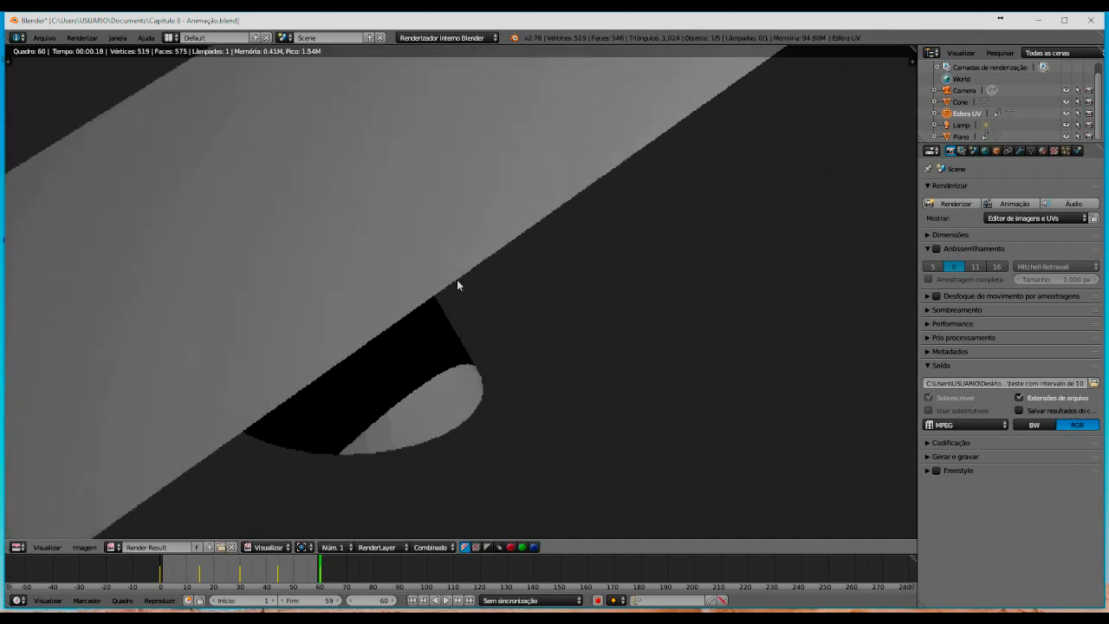
pyautogui.scroll(2, 456, 280)
pyautogui.scroll(2, 456, 280)
pyautogui.scroll(1, 456, 284)
pyautogui.scroll(1, 457, 284)
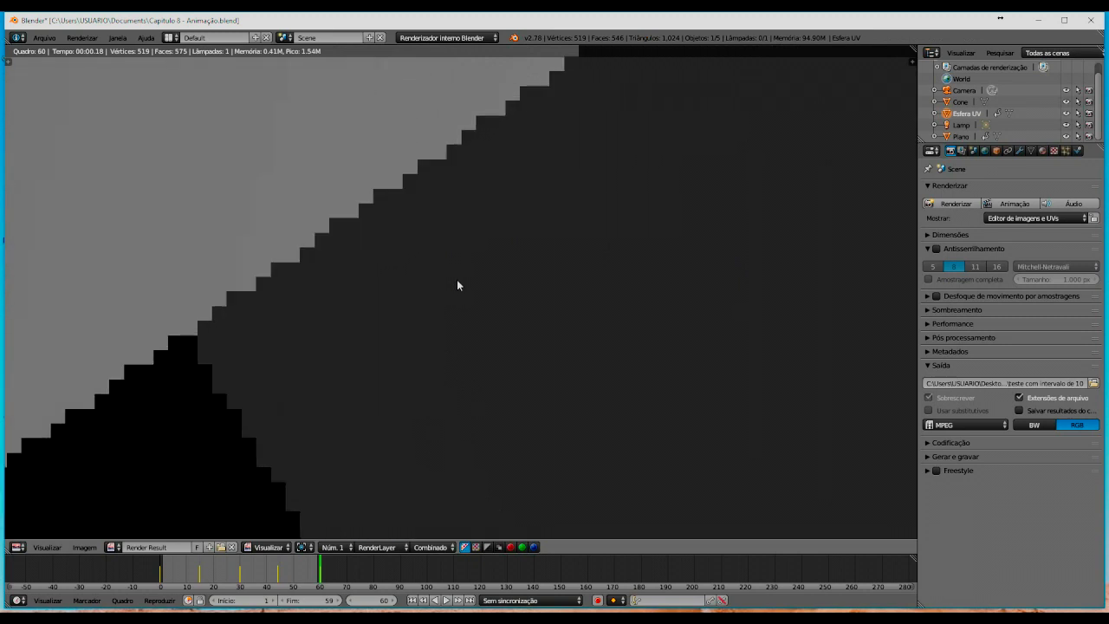
pyautogui.moveTo(224, 266)
pyautogui.mouseDown(button='middle')
pyautogui.moveTo(501, 277)
pyautogui.moveTo(504, 239)
pyautogui.mouseUp(button='middle')
pyautogui.press('Home')
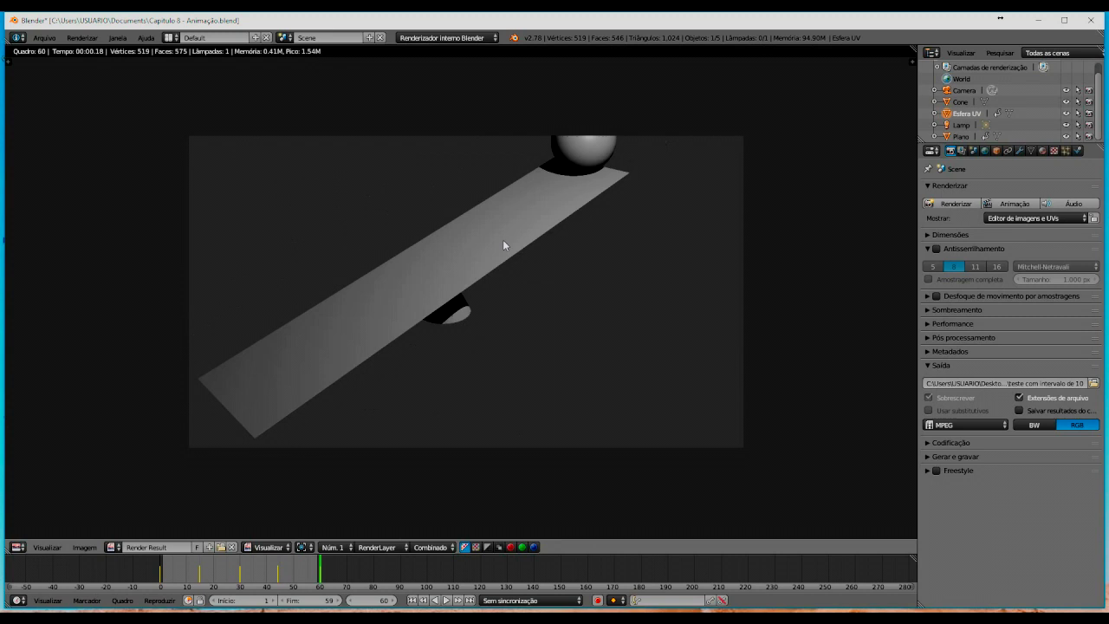
pyautogui.scroll(6, 502, 239)
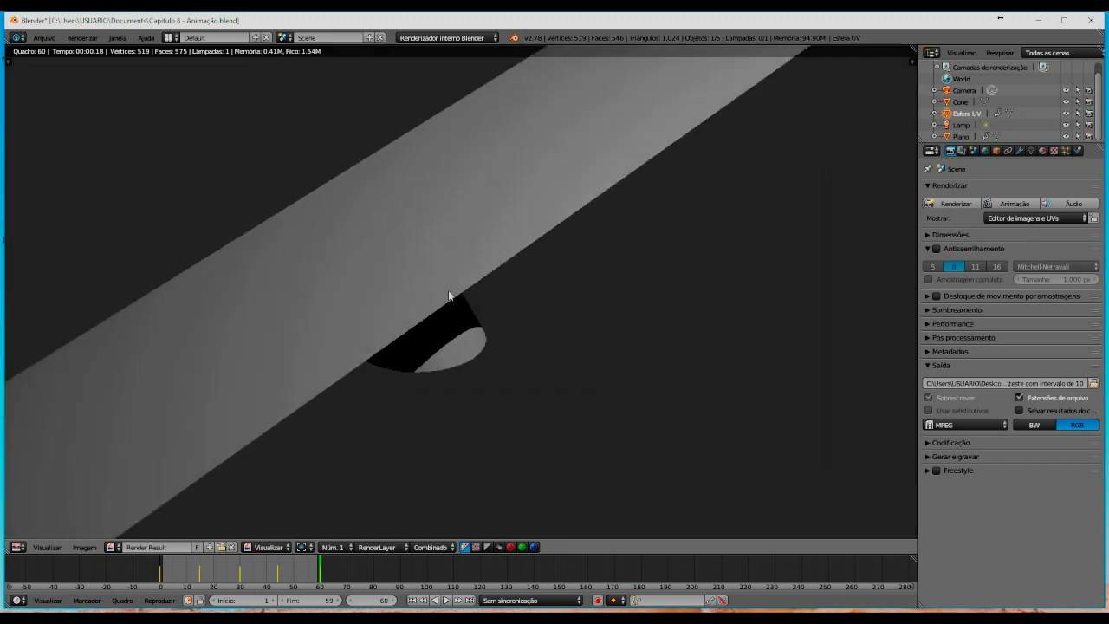
pyautogui.scroll(4, 458, 298)
pyautogui.scroll(-2, 458, 297)
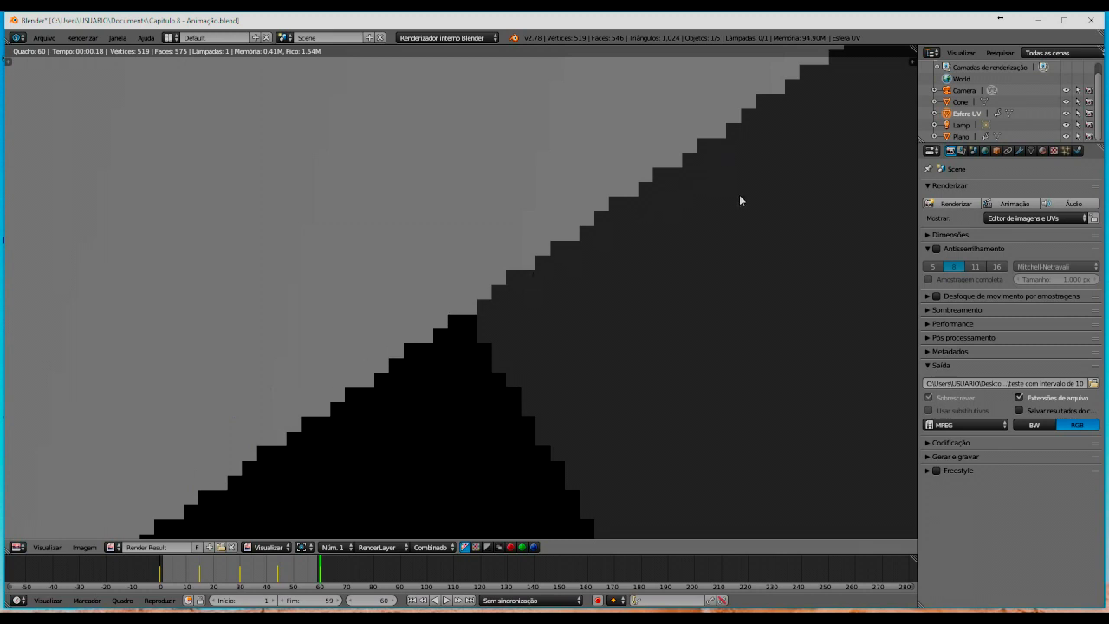
# Step: Enable Antisserrilhamento, re-render and inspect the zoomed edges, then disable anti-aliasing again
pyautogui.click(936, 250)
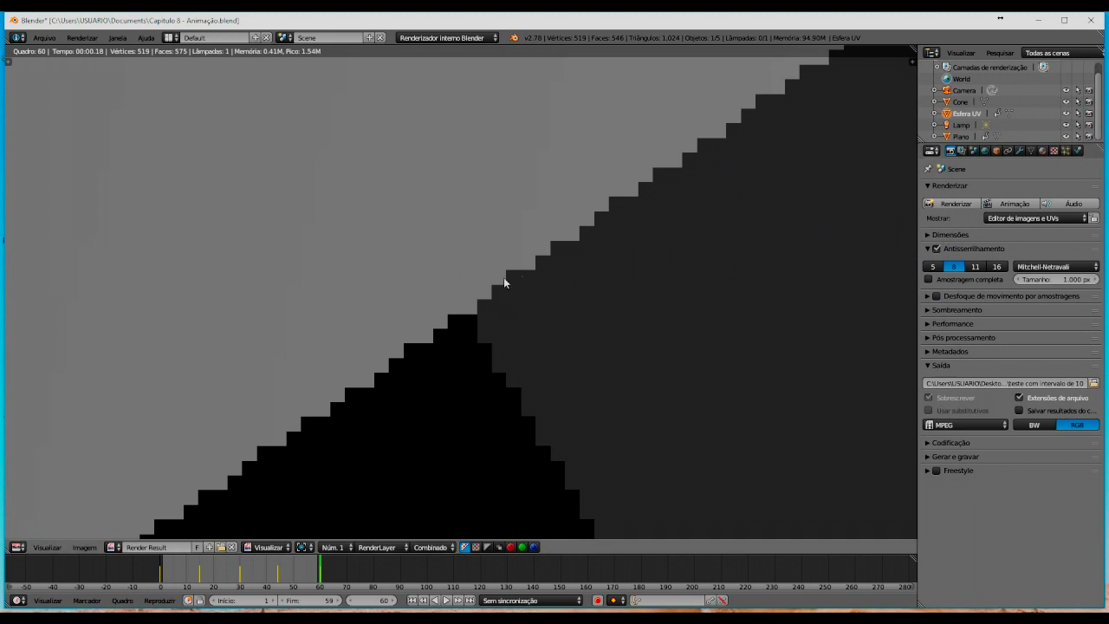
pyautogui.press('F12')
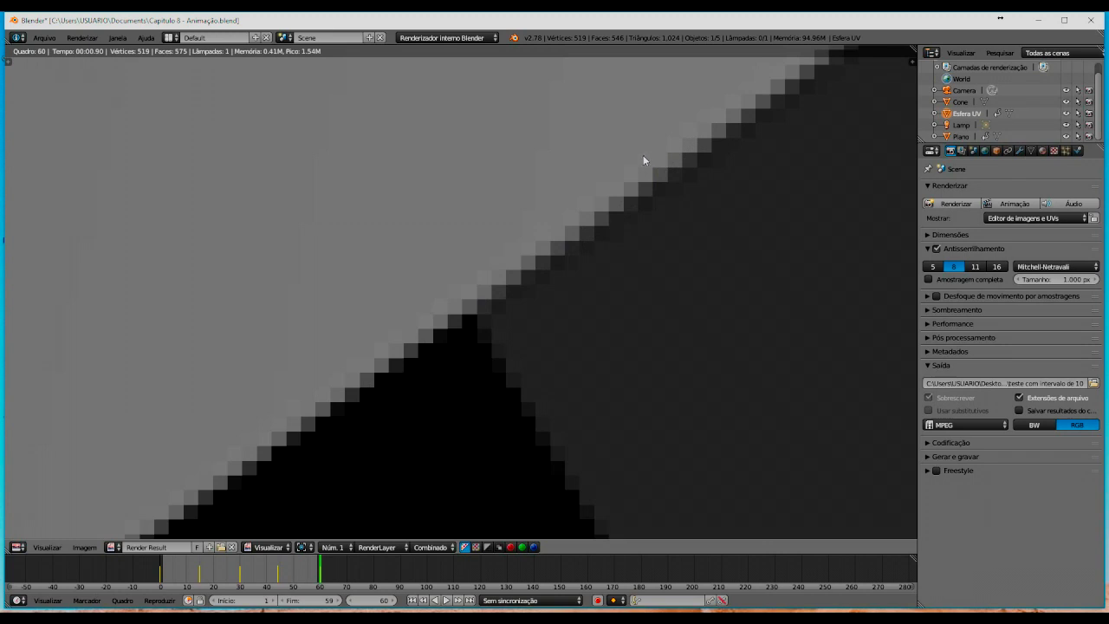
pyautogui.scroll(-1, 477, 255)
pyautogui.scroll(-1, 477, 254)
pyautogui.scroll(-1, 477, 254)
pyautogui.scroll(-1, 478, 254)
pyautogui.scroll(-2, 477, 255)
pyautogui.scroll(-1, 478, 254)
pyautogui.scroll(-1, 477, 255)
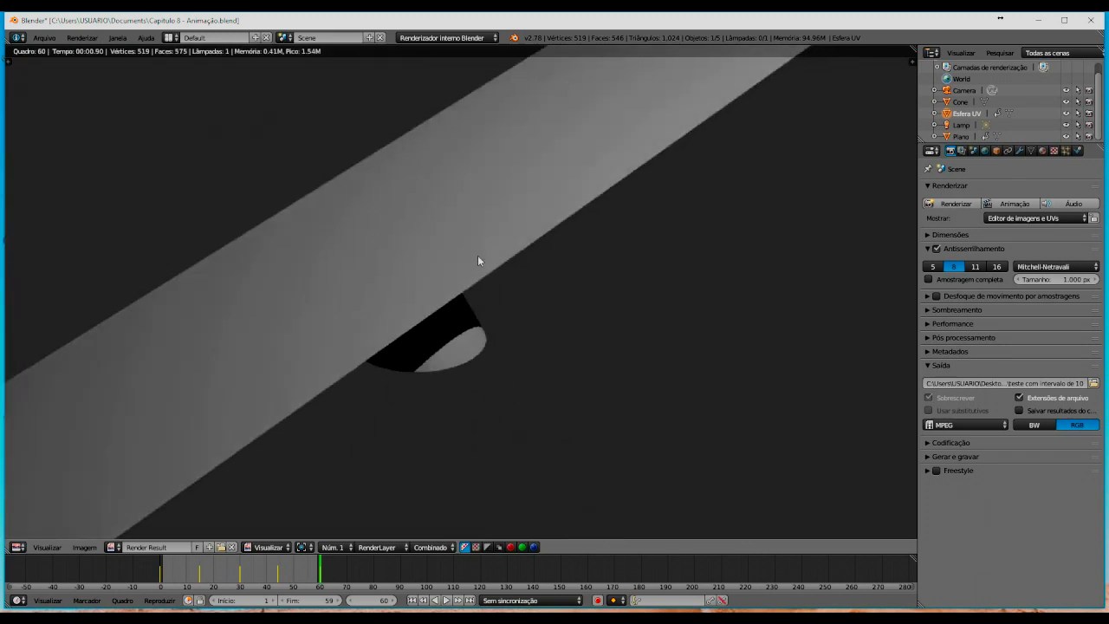
pyautogui.scroll(-1, 477, 255)
pyautogui.scroll(1, 477, 256)
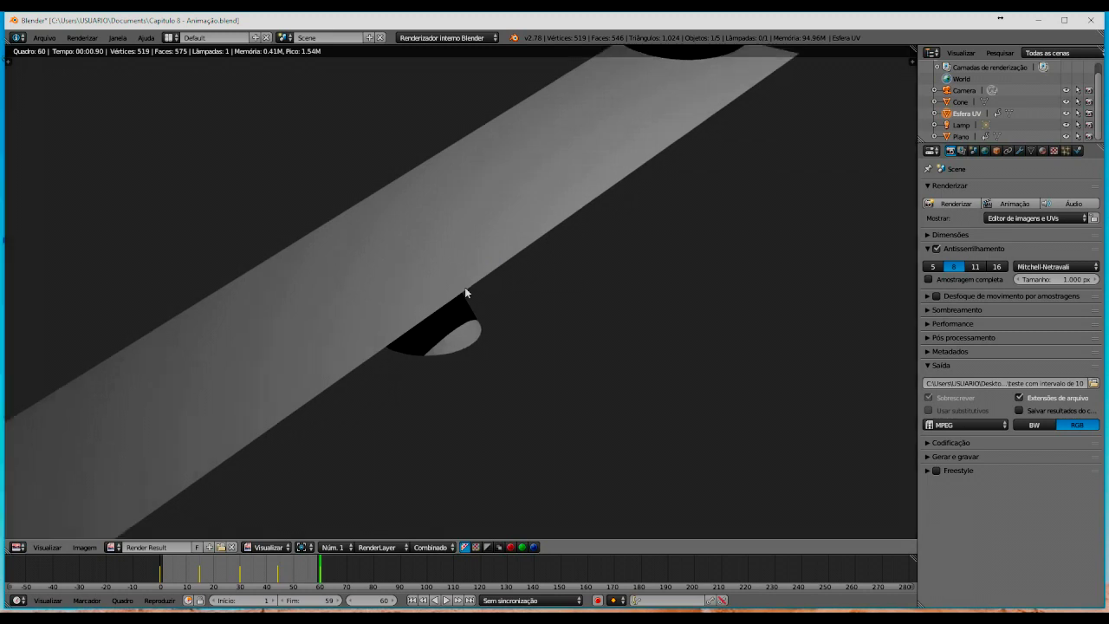
pyautogui.scroll(1, 464, 286)
pyautogui.scroll(2, 464, 286)
pyautogui.scroll(2, 464, 287)
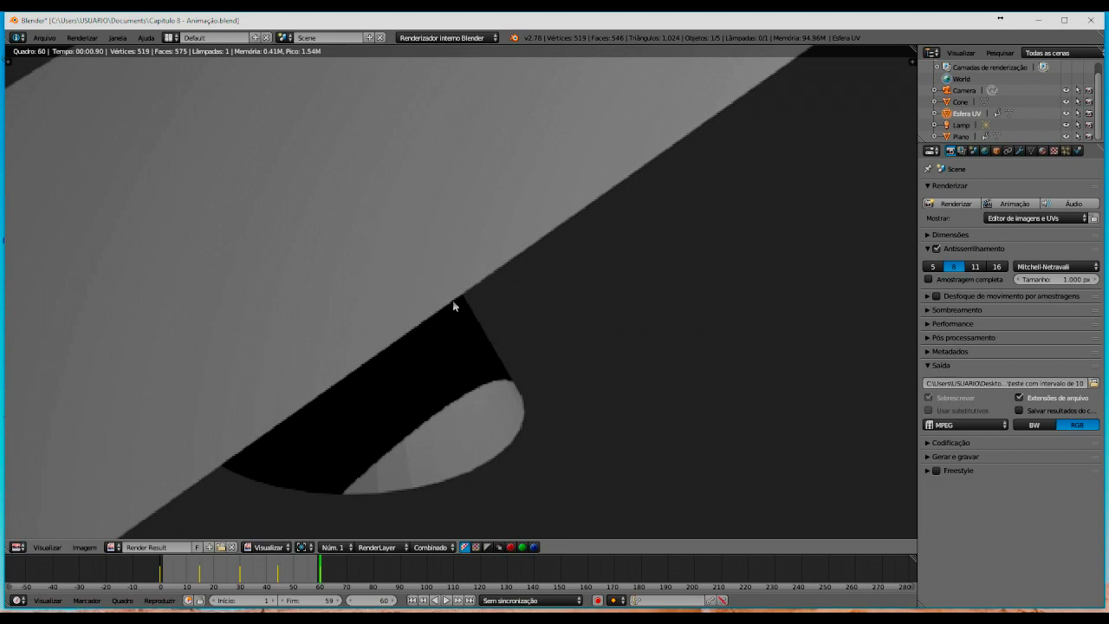
pyautogui.click(935, 249)
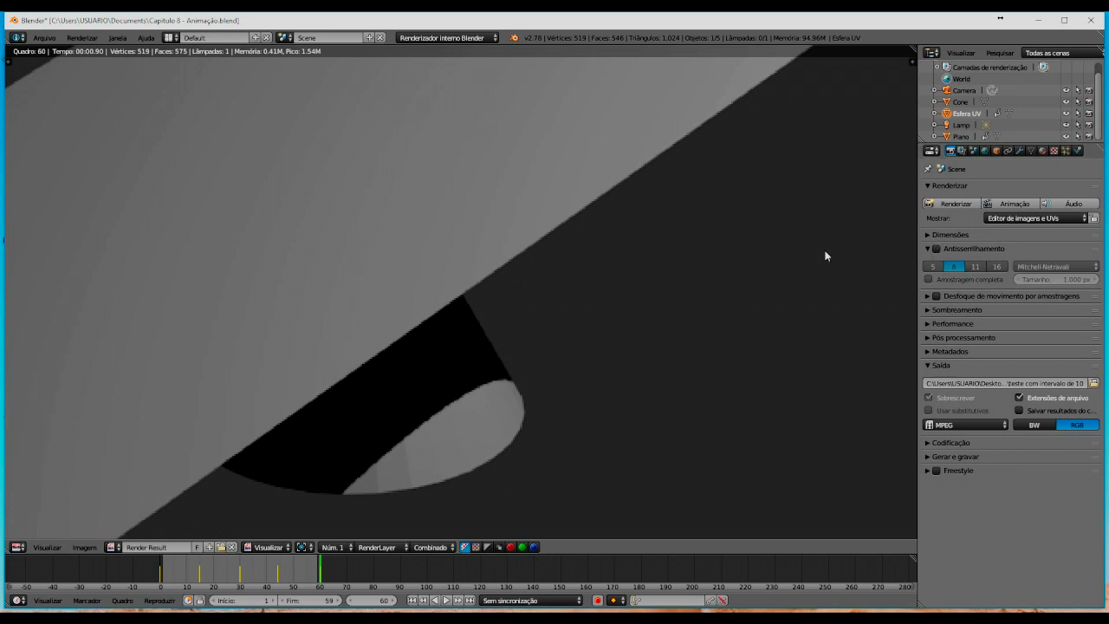
# Step: Render without anti-aliasing, re-enable it with Ctrl+Z, and re-render to compare the smoothed edges
pyautogui.press('F12')
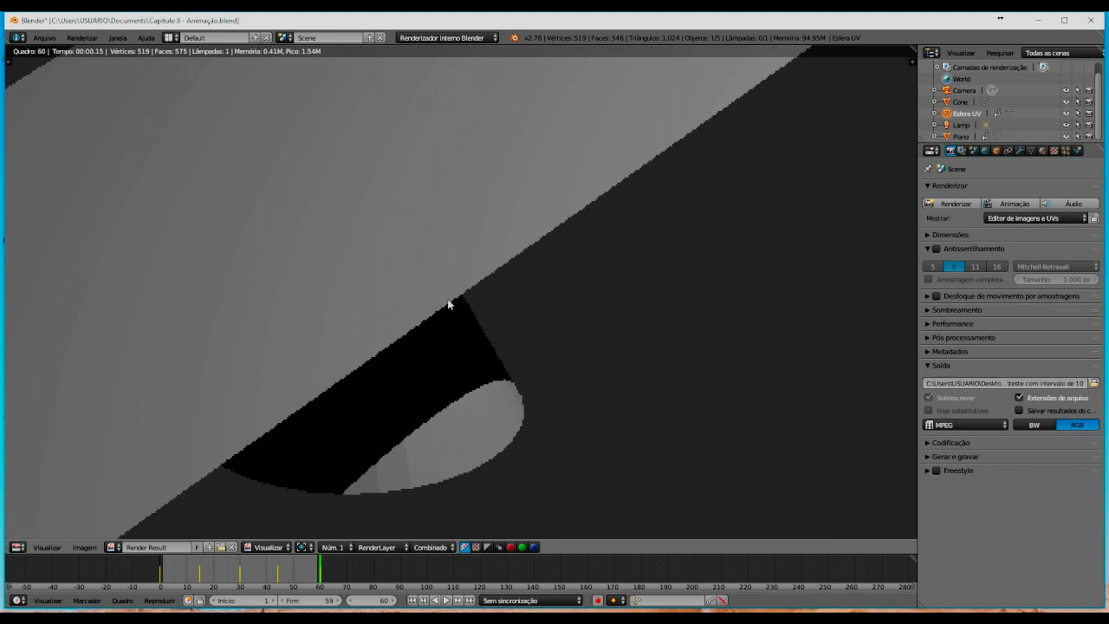
pyautogui.hotkey('ctrl', 'z')
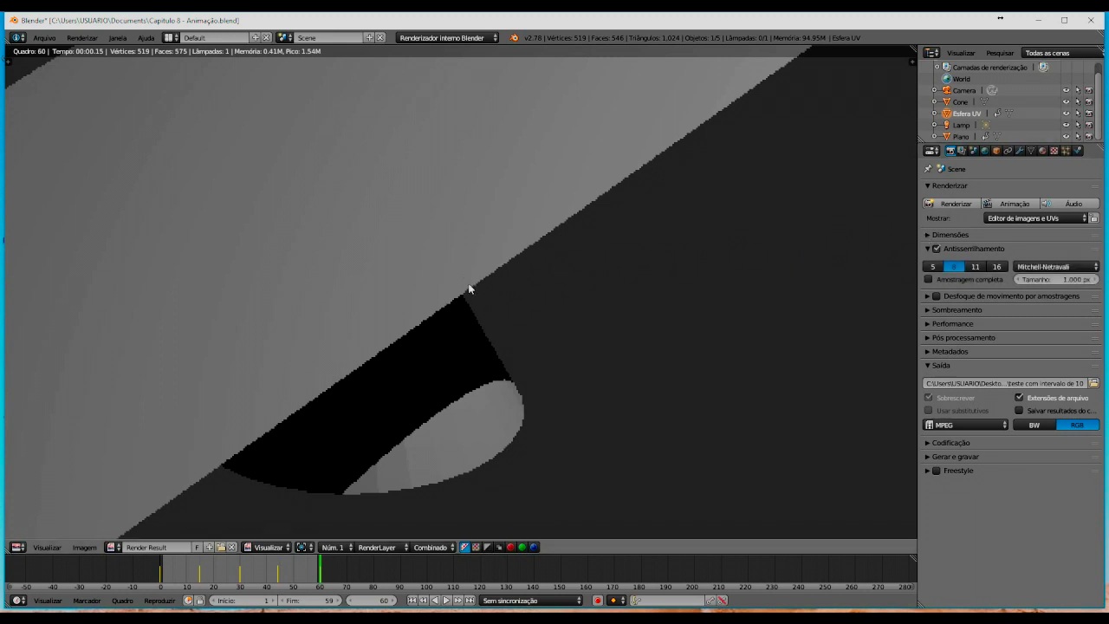
pyautogui.press('F12')
pyautogui.scroll(3, 468, 290)
pyautogui.scroll(3, 468, 289)
pyautogui.scroll(2, 468, 291)
pyautogui.scroll(1, 469, 294)
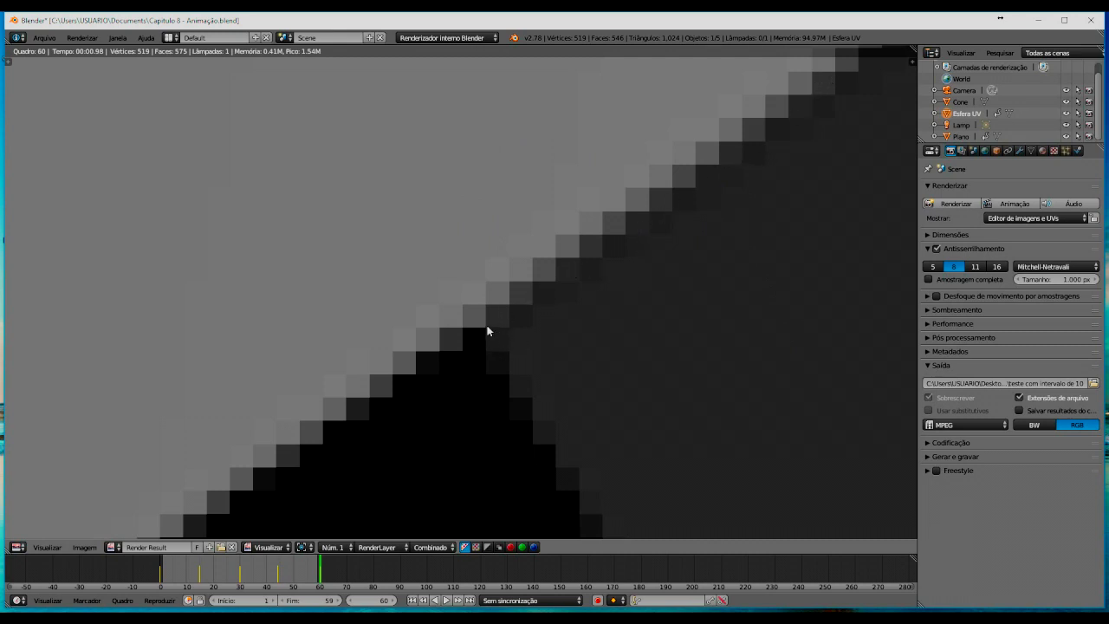
pyautogui.scroll(-2, 487, 331)
pyautogui.scroll(-2, 486, 331)
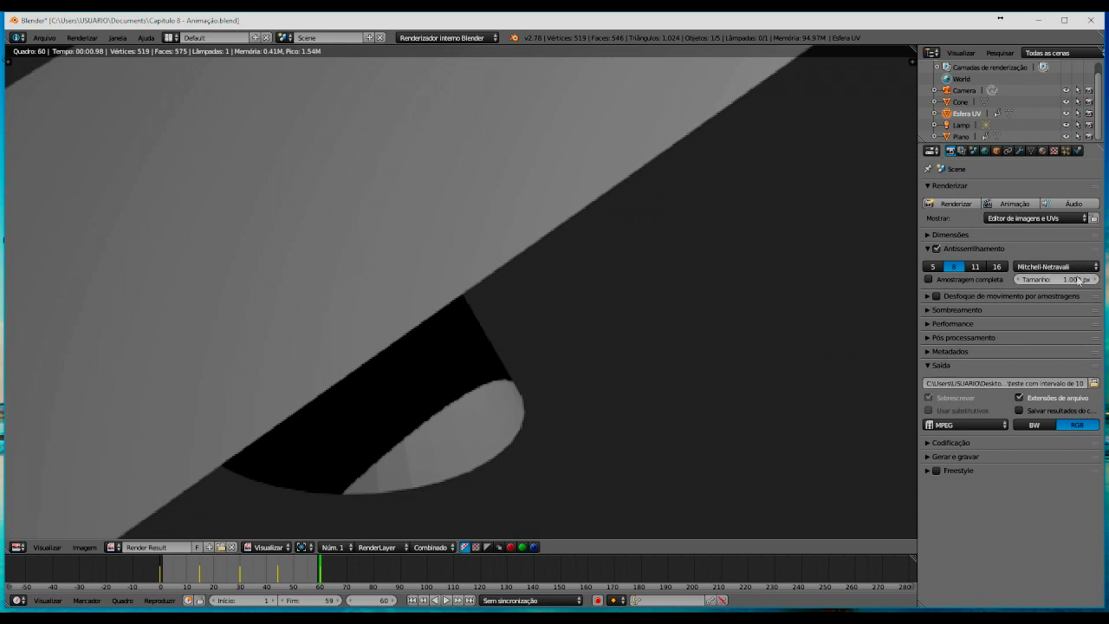
# Step: Render the frame with 5 anti-aliasing samples, then re-render with 16 samples
pyautogui.click(932, 266)
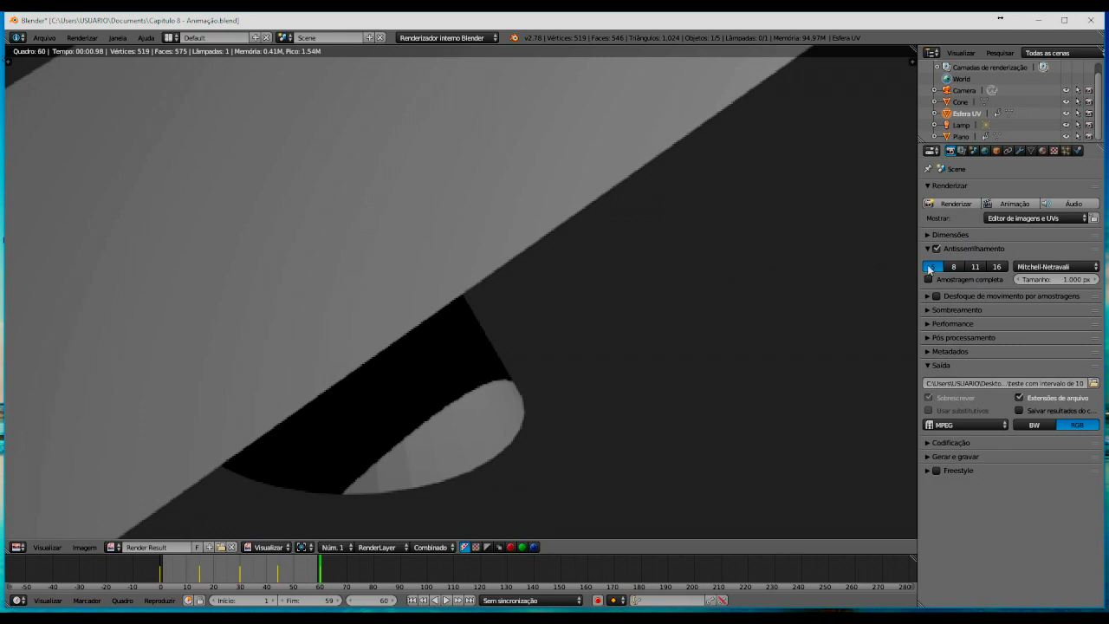
pyautogui.press('F12')
pyautogui.click(1001, 268)
pyautogui.press('F12')
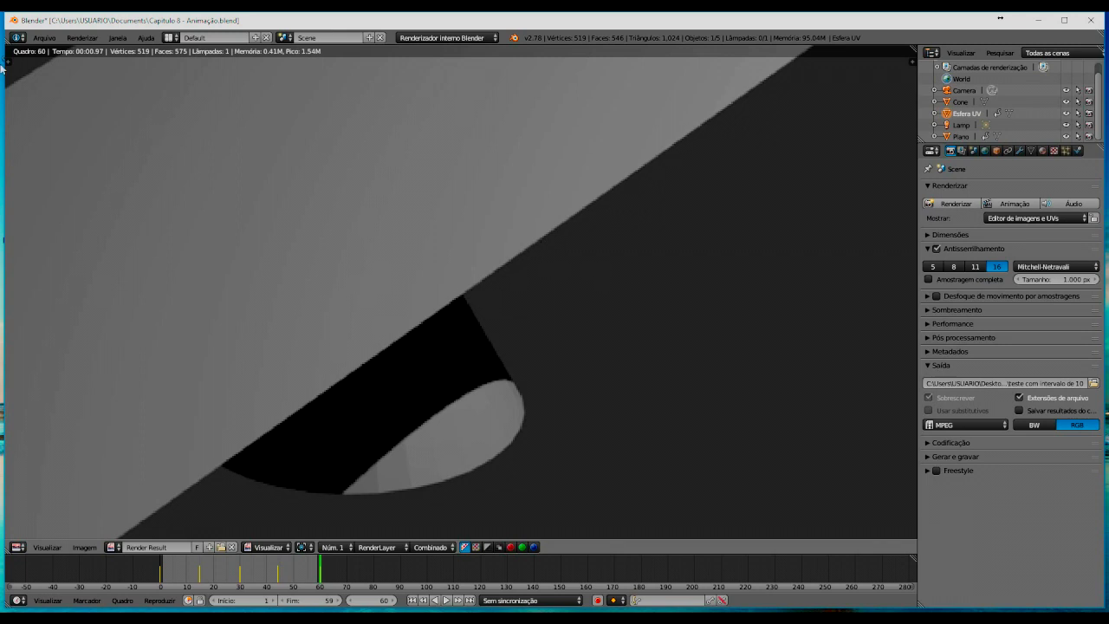
pyautogui.click(44, 38)
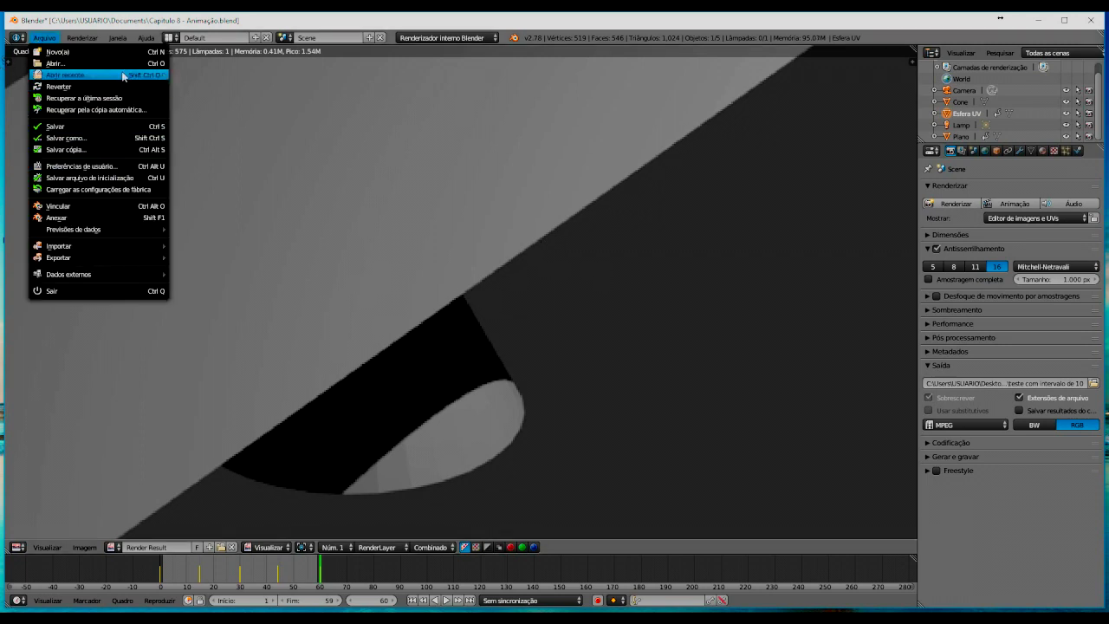
pyautogui.moveTo(68, 74)
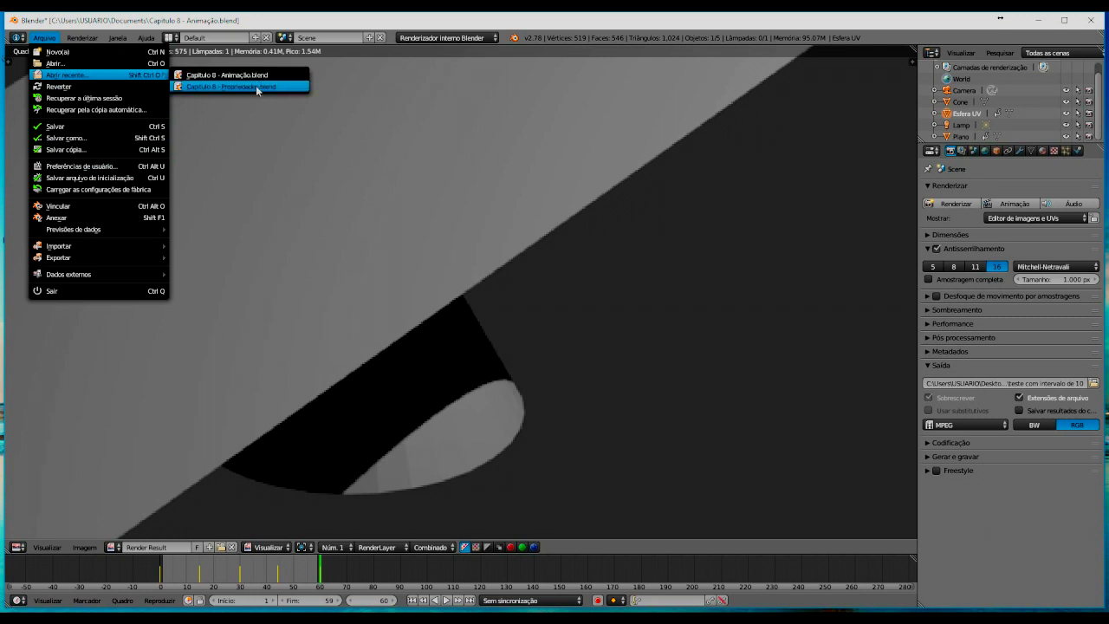
# Step: Open Capitulo 8 - Propriedades.blend, render the wood cube and mirror sphere, and zoom into the result
pyautogui.click(255, 86)
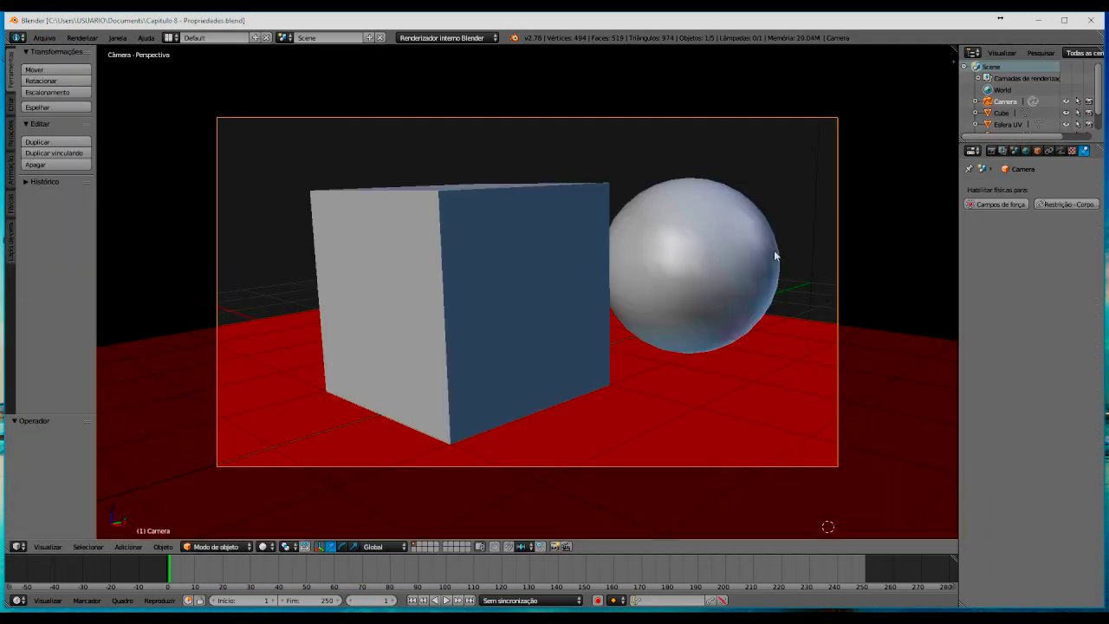
pyautogui.press('F12')
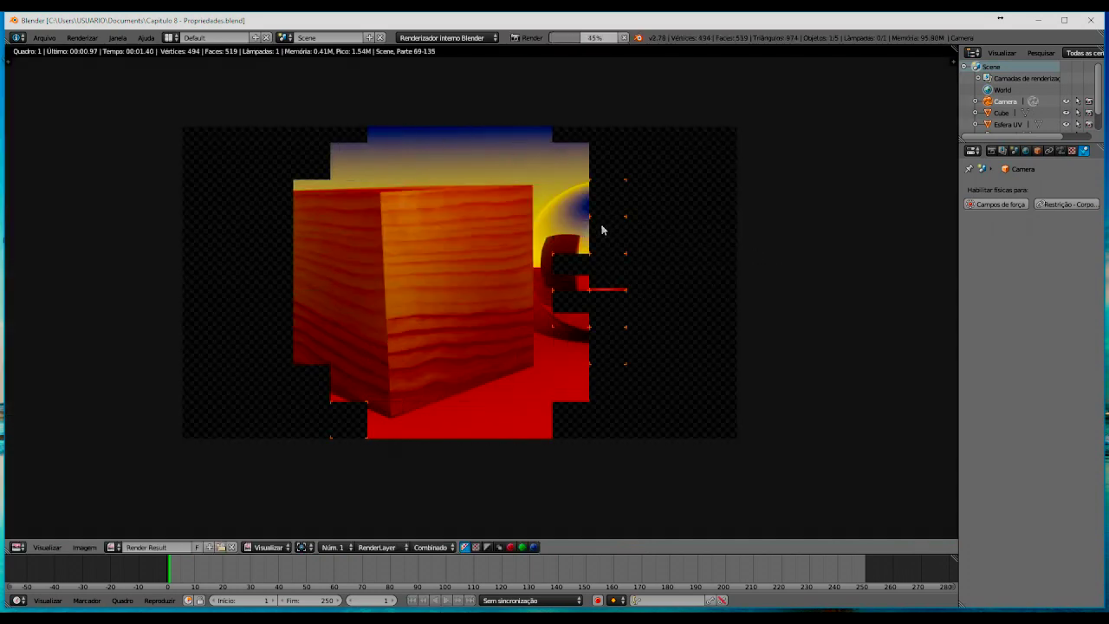
pyautogui.scroll(3, 528, 221)
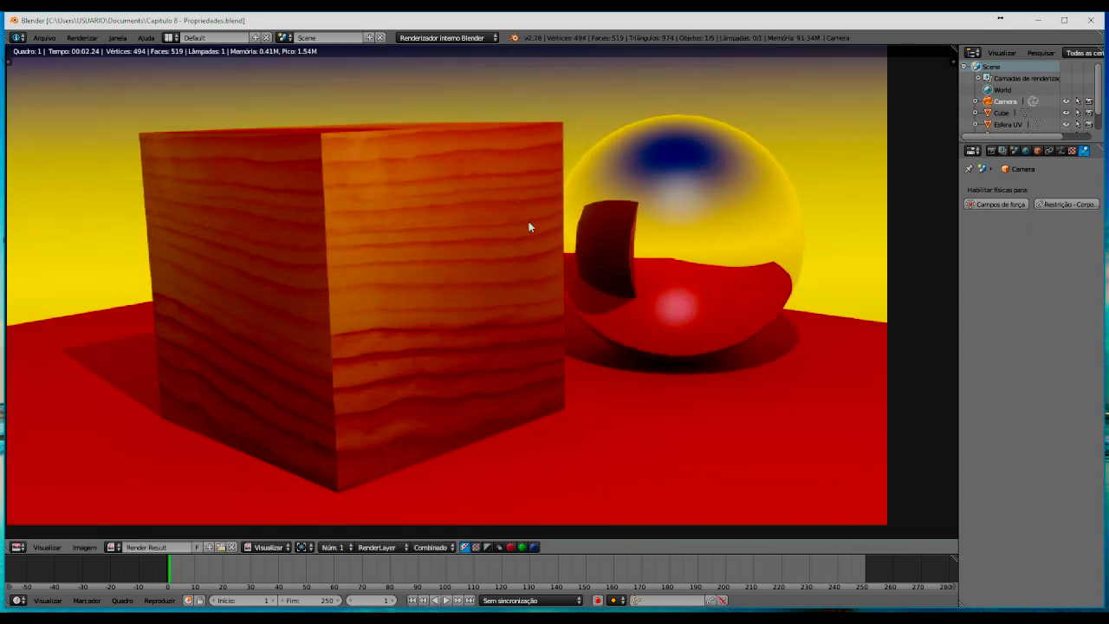
pyautogui.scroll(3, 529, 227)
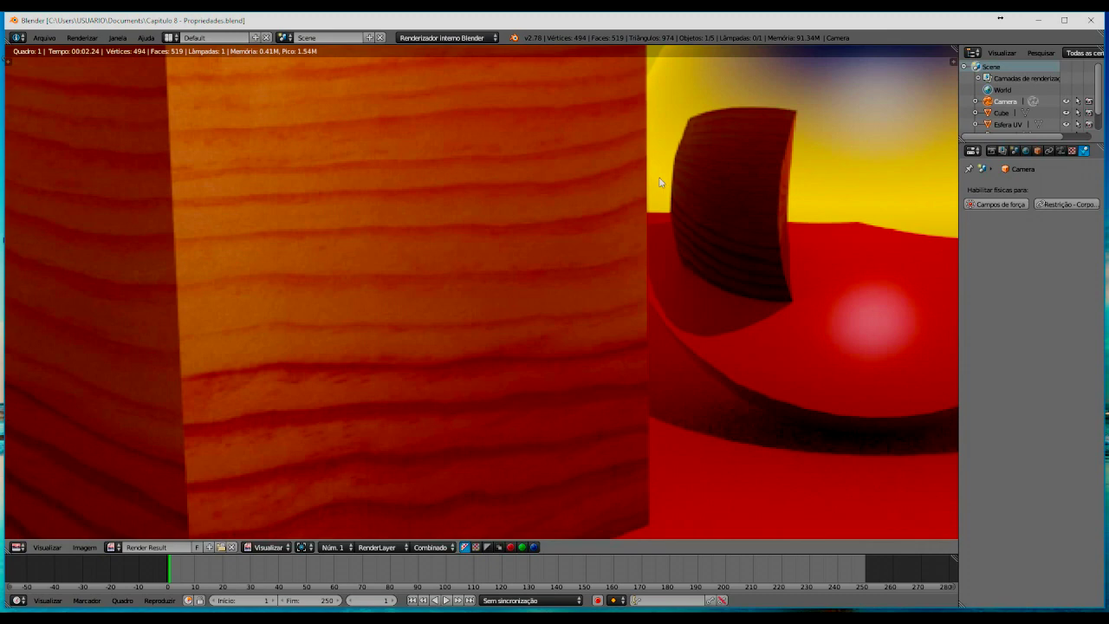
pyautogui.scroll(-2, 658, 182)
pyautogui.scroll(-1, 658, 182)
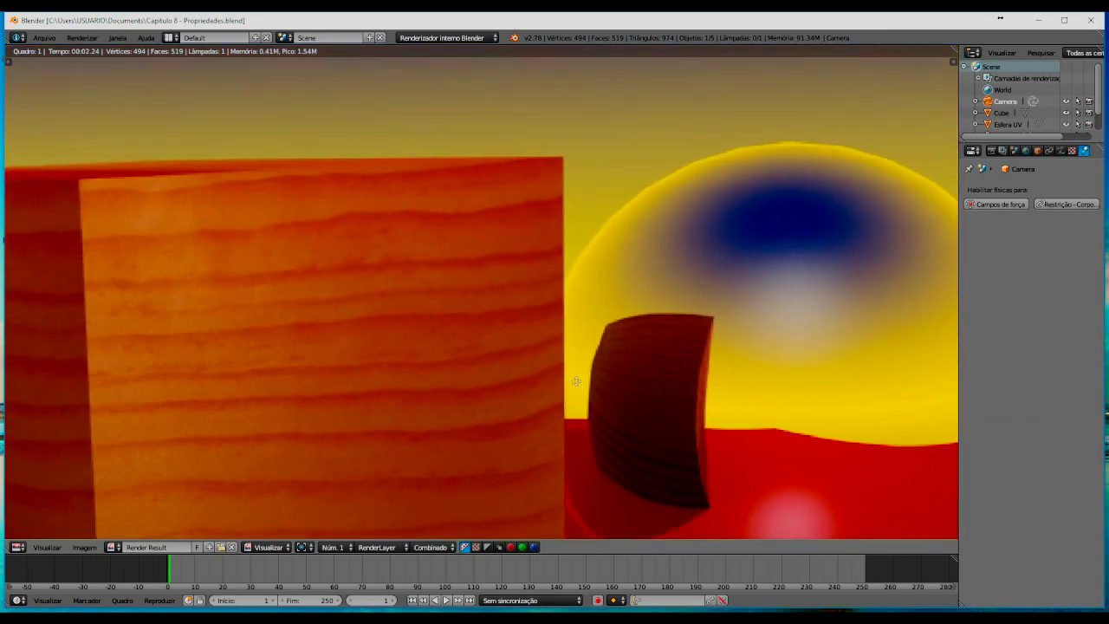
pyautogui.scroll(3, 576, 371)
pyautogui.scroll(1, 576, 371)
pyautogui.moveTo(576, 370); pyautogui.dragTo(498, 387, button='middle')
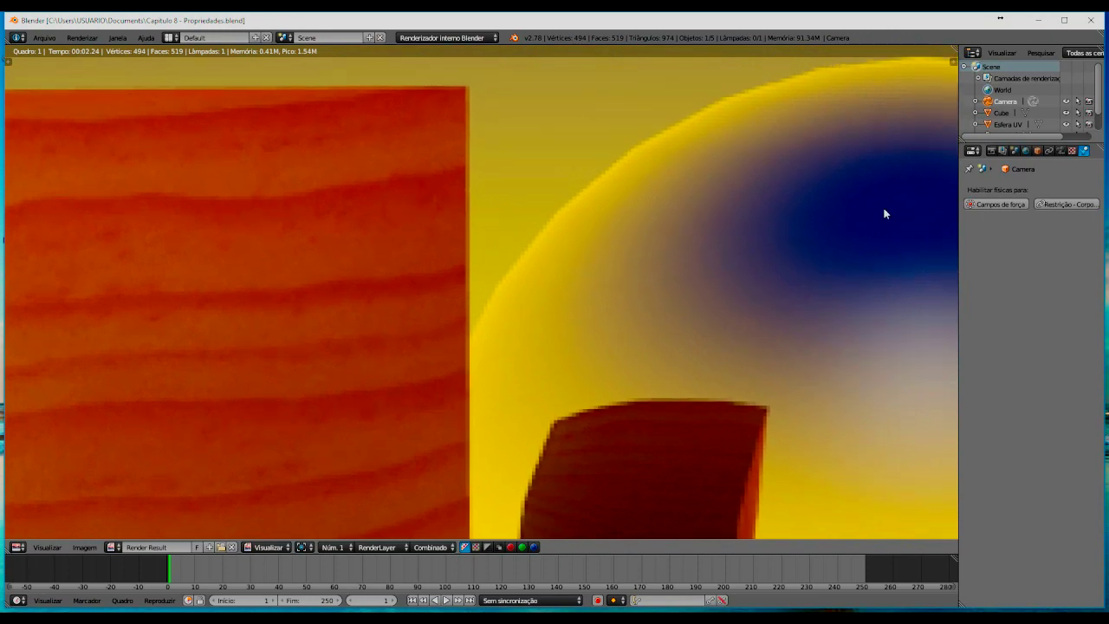
pyautogui.click(991, 149)
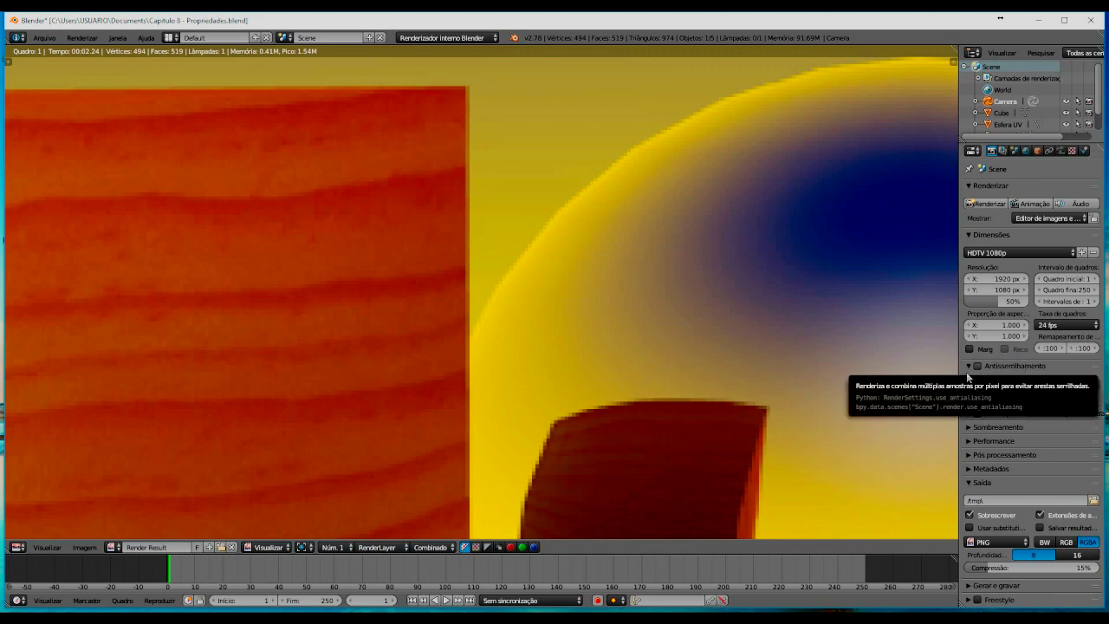
# Step: Render the scene with anti-aliasing off, then on, and raise the samples to 16
pyautogui.click(977, 365)
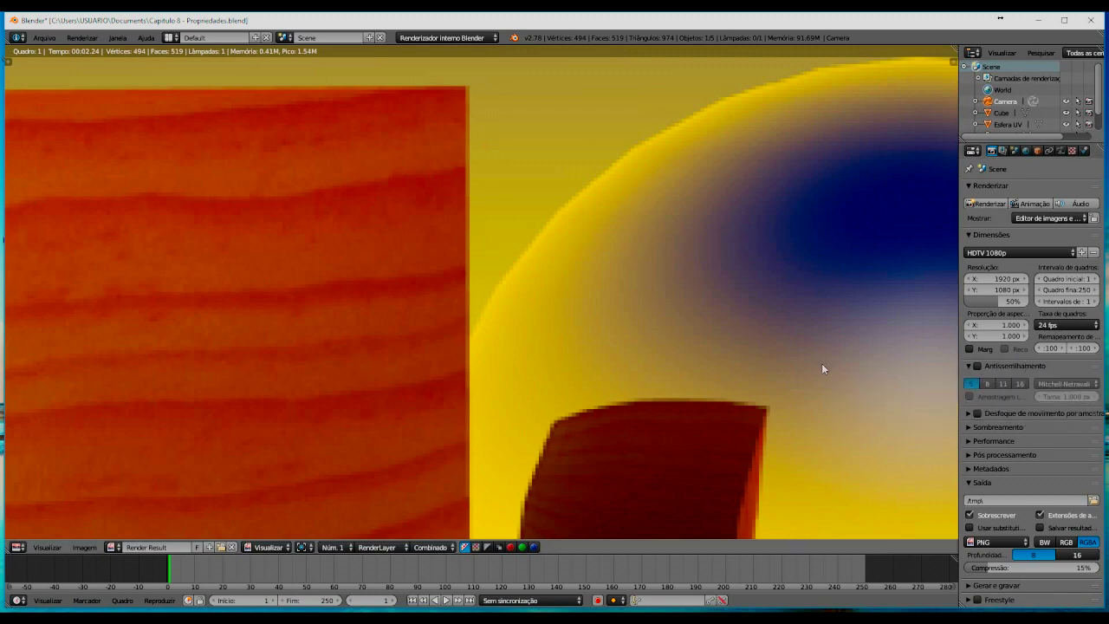
pyautogui.press('F12')
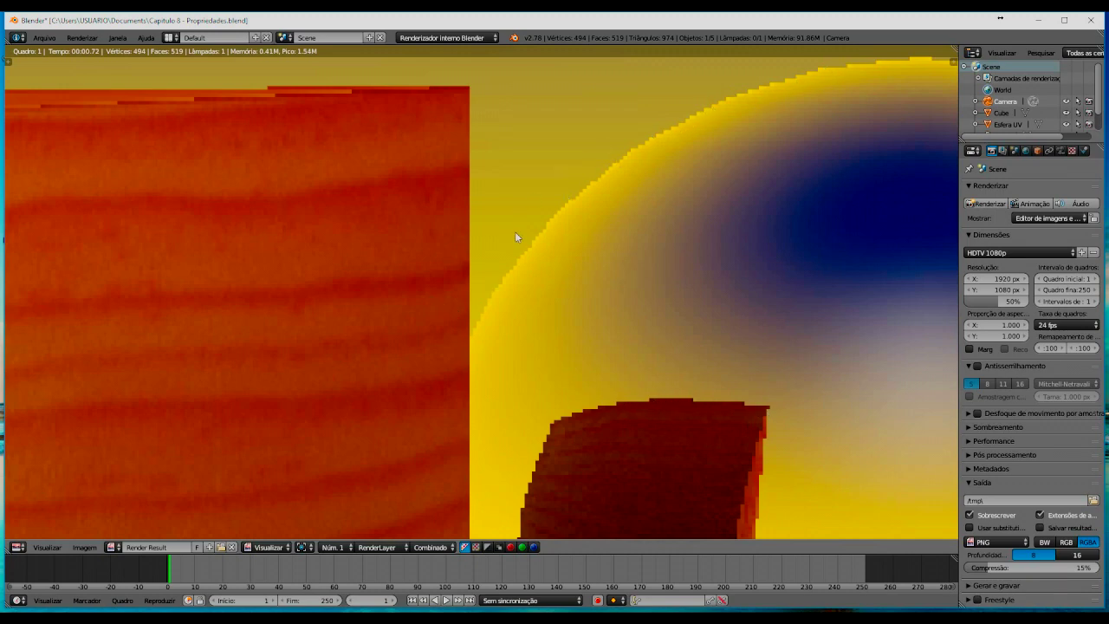
pyautogui.scroll(-2, 514, 231)
pyautogui.scroll(-2, 514, 232)
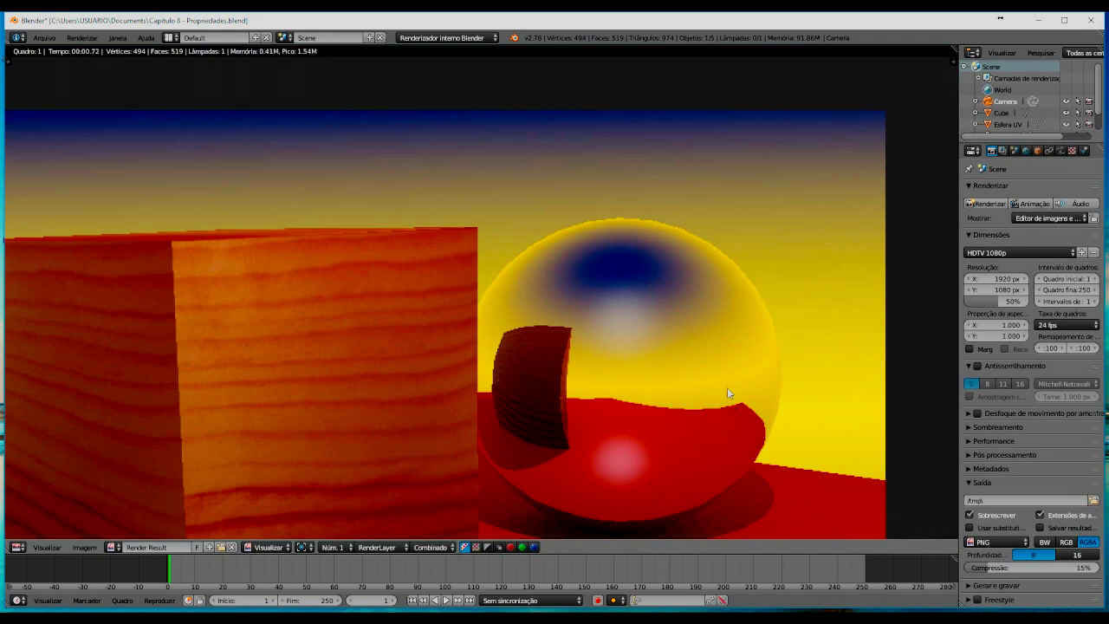
pyautogui.click(977, 366)
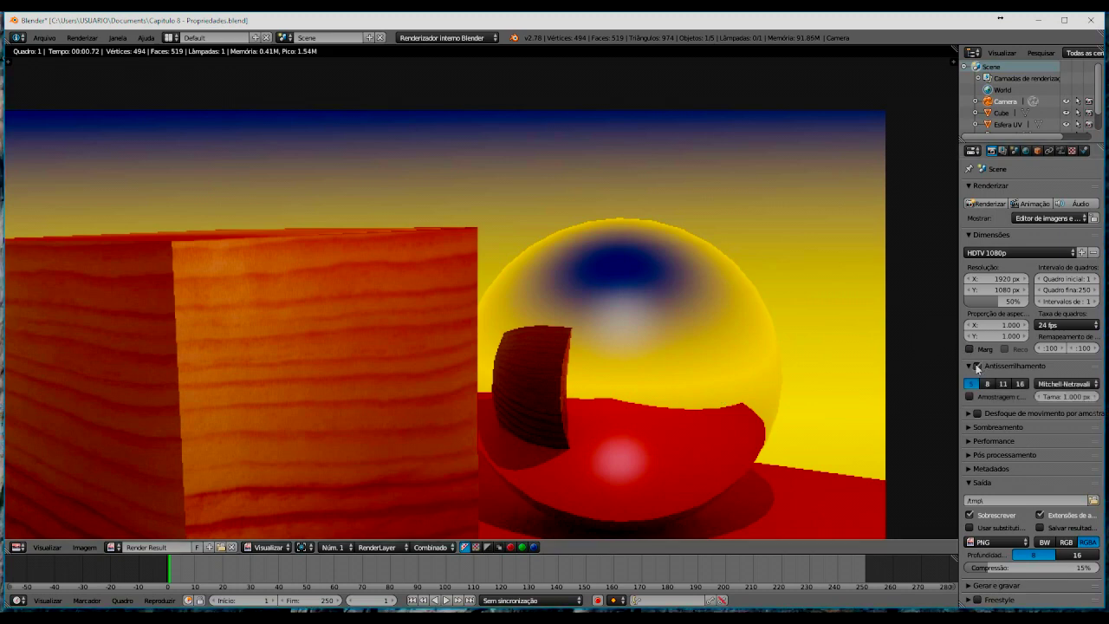
pyautogui.press('F12')
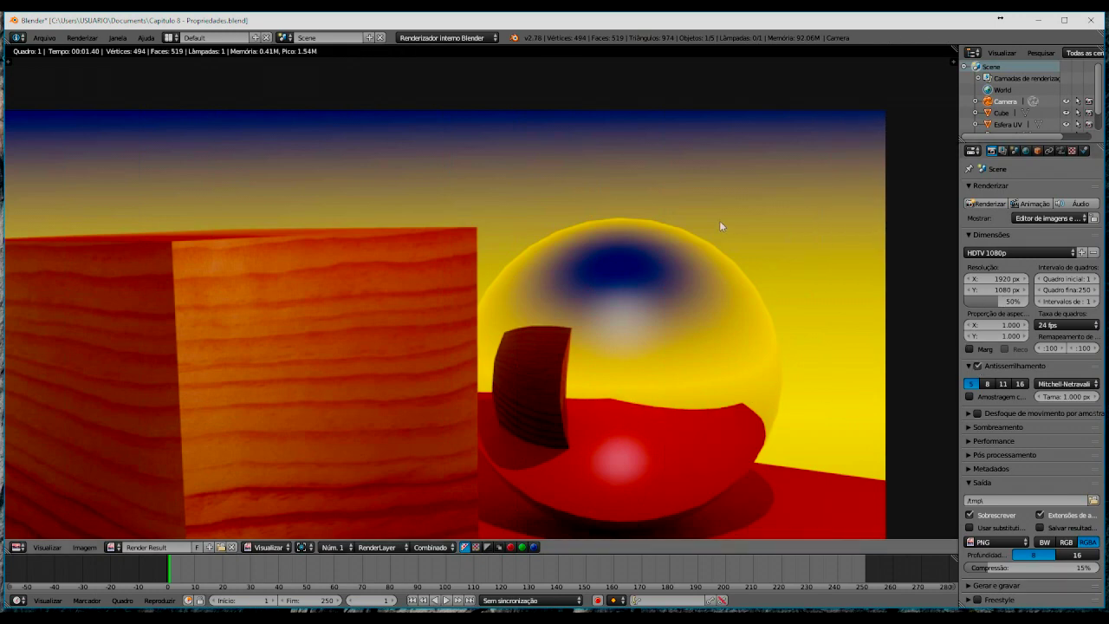
pyautogui.click(1019, 384)
# Step: Render at 16 samples, zoom into the cube's reflection on the sphere, then re-render at 5 samples
pyautogui.press('F12')
pyautogui.scroll(2, 618, 402)
pyautogui.scroll(3, 745, 450)
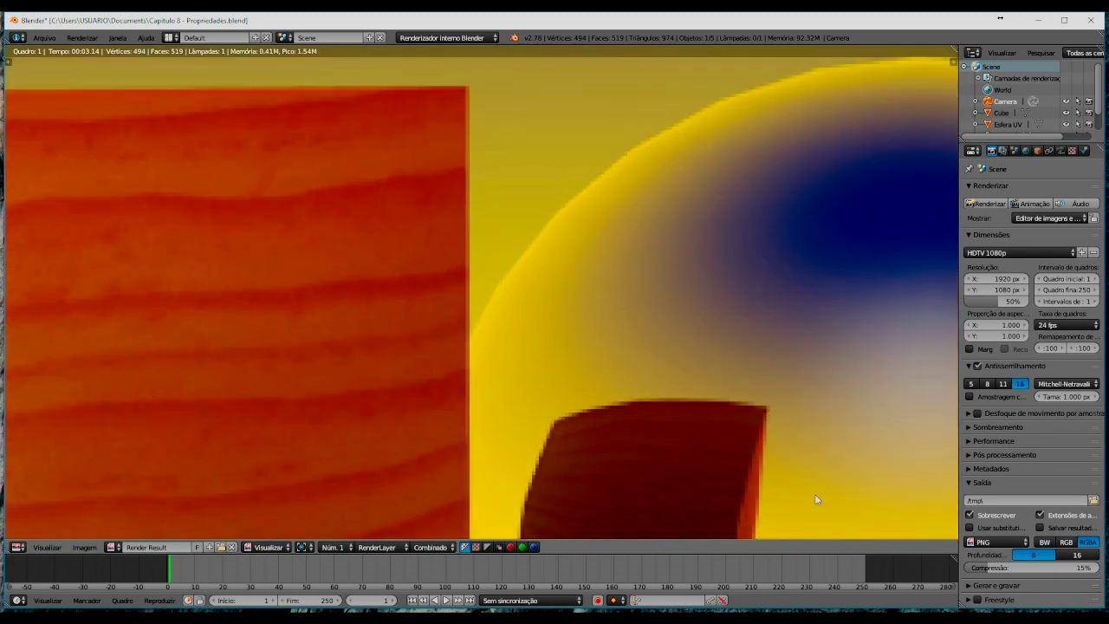
pyautogui.moveTo(744, 448)
pyautogui.mouseDown(button='middle')
pyautogui.moveTo(460, 216)
pyautogui.moveTo(321, 167)
pyautogui.mouseUp(button='middle')
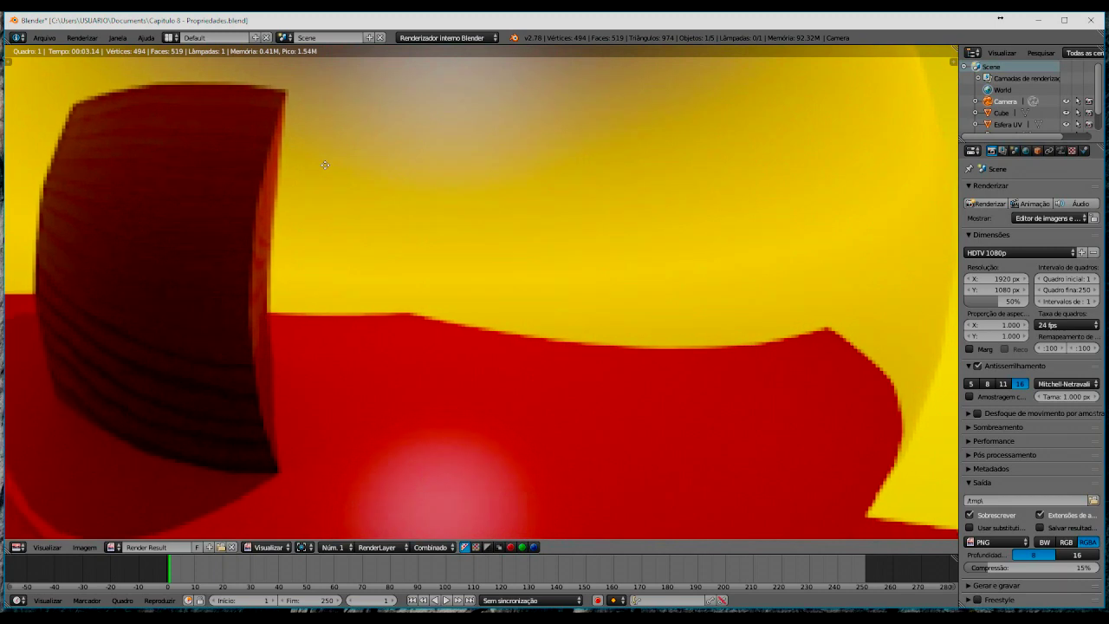
pyautogui.moveTo(321, 167); pyautogui.dragTo(323, 182, button='middle')
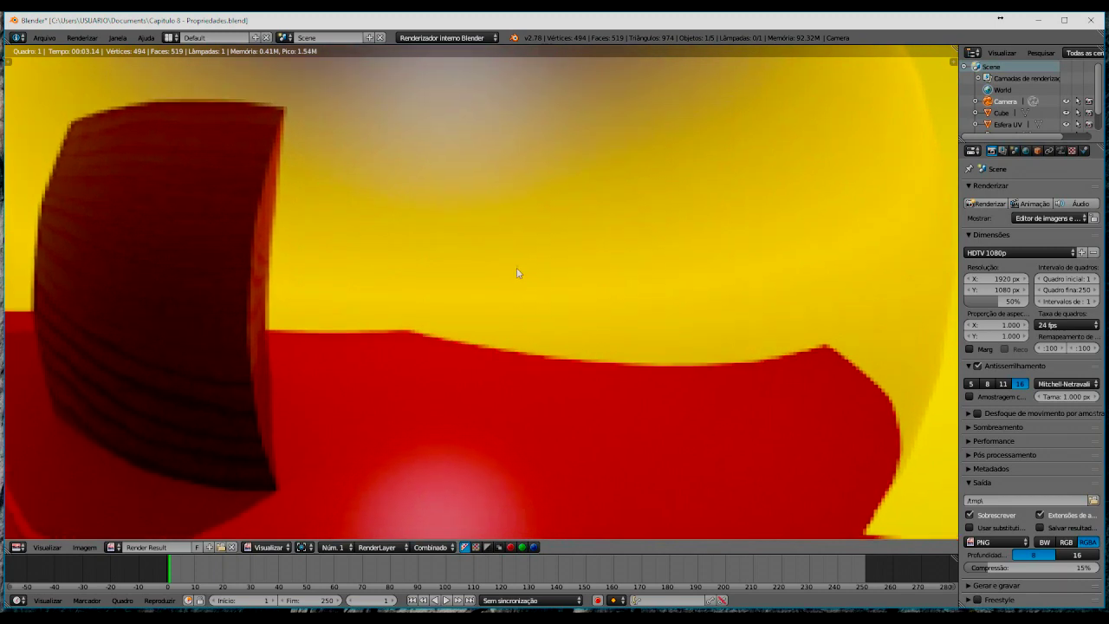
pyautogui.click(971, 384)
pyautogui.press('F12')
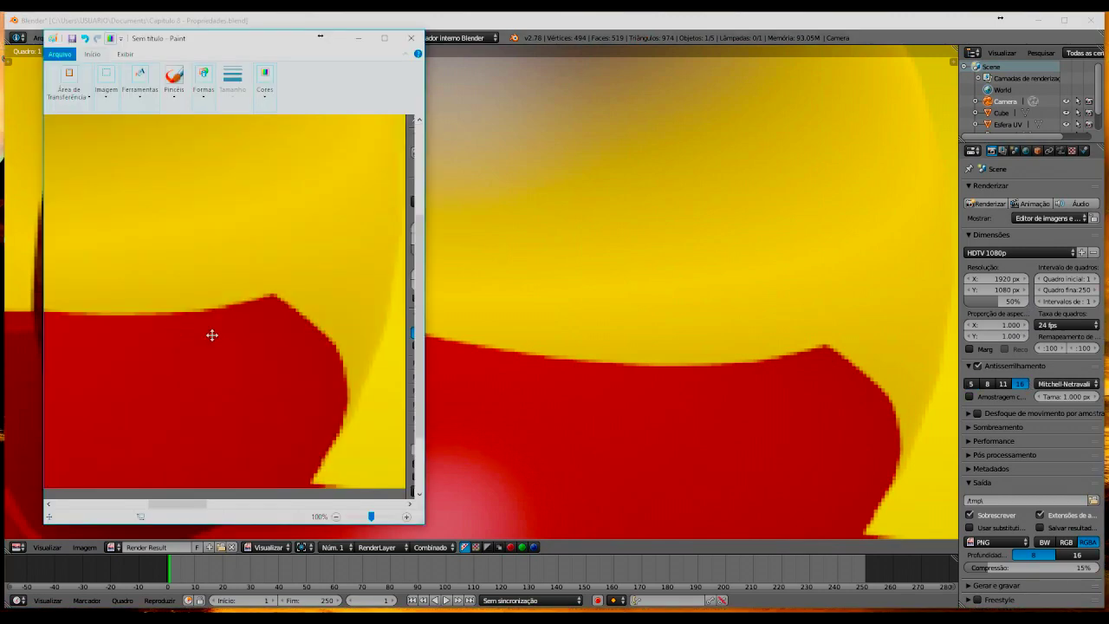
# Step: Drag the Paint snapshot toward the screen centre, then open the pixel filter list
pyautogui.moveTo(294, 44)
pyautogui.mouseDown()
pyautogui.moveTo(579, 59)
pyautogui.moveTo(540, 63)
pyautogui.mouseUp()
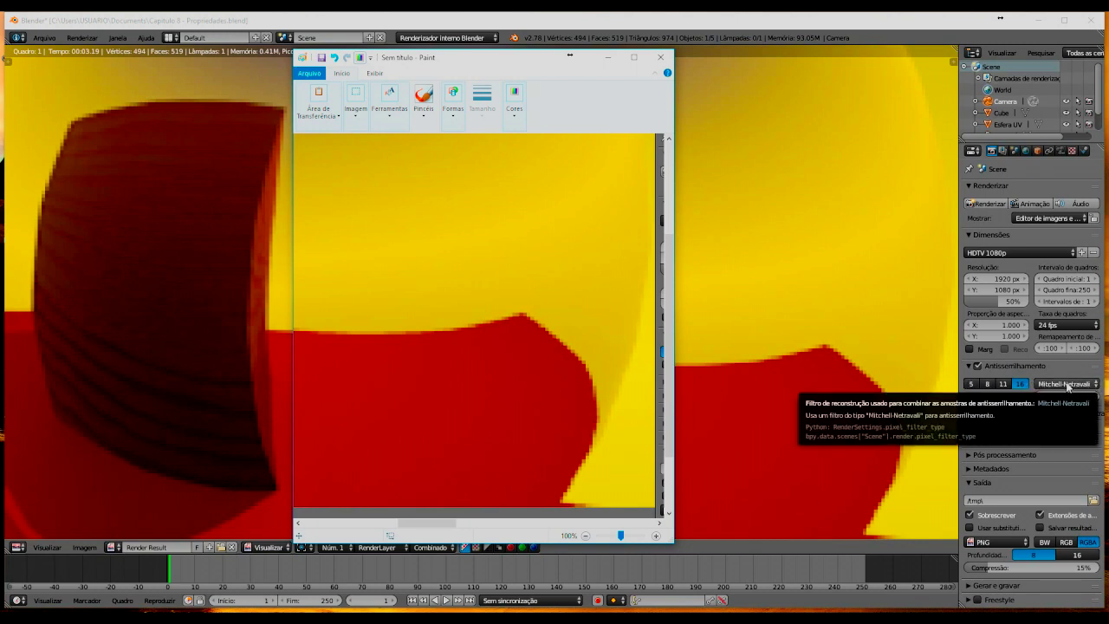
pyautogui.click(1090, 387)
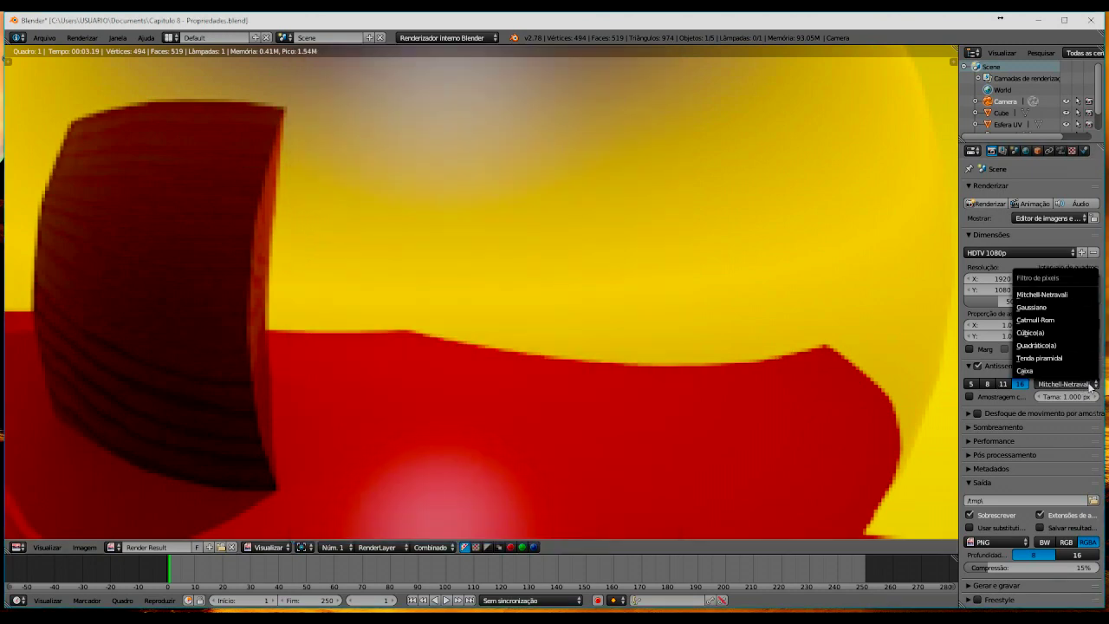
# Step: Switch the pixel filter to Cúbico(a), render, and bring the Paint snapshot forward to compare
pyautogui.click(1032, 333)
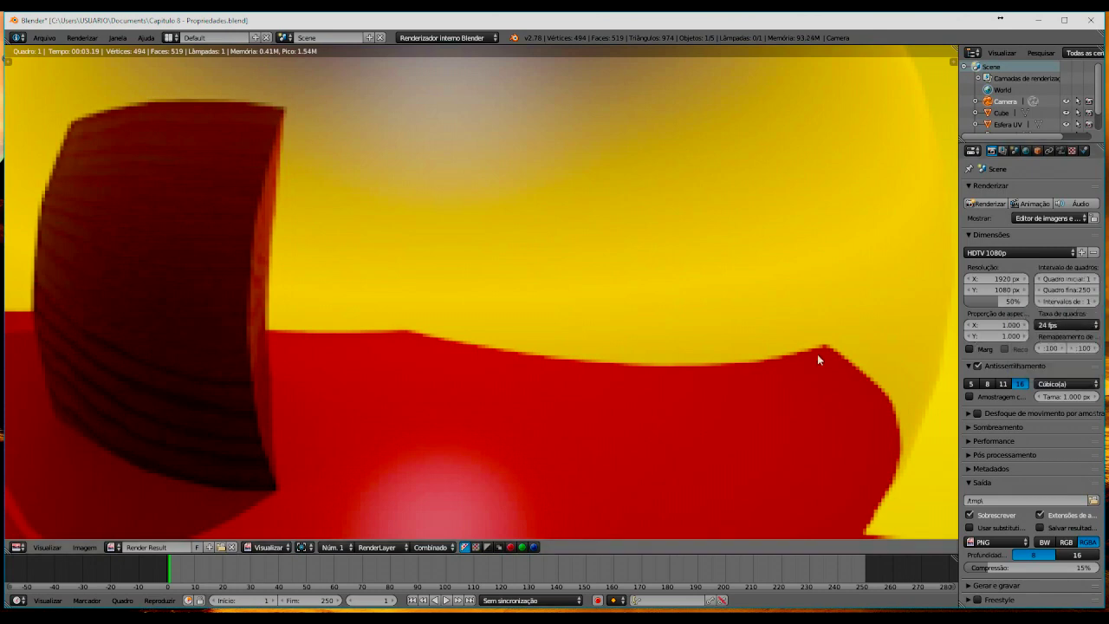
pyautogui.press('F12')
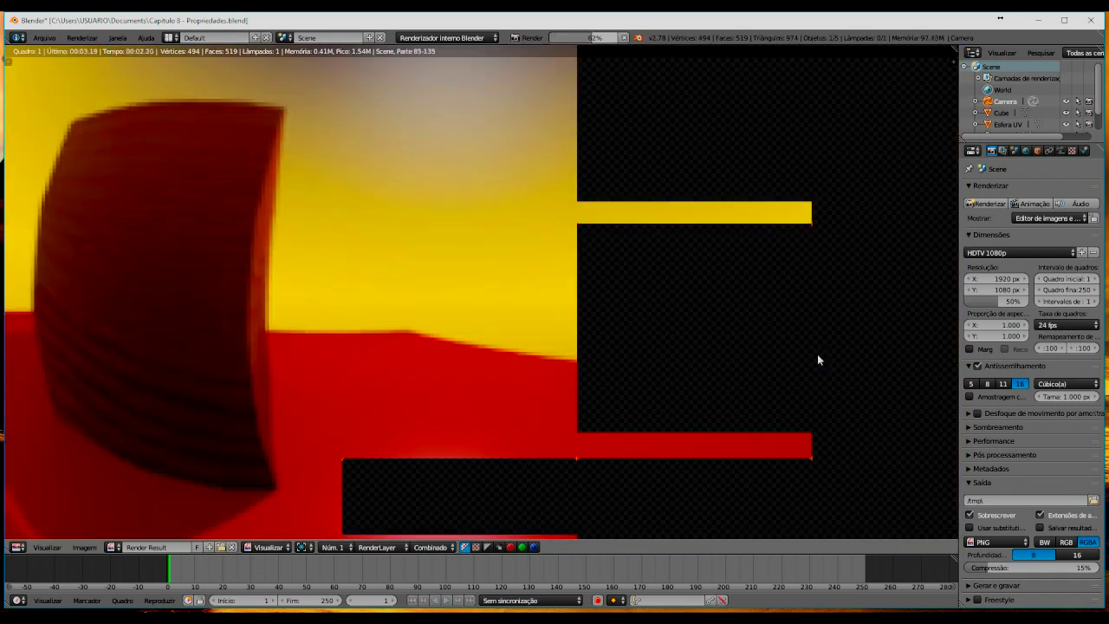
pyautogui.hotkey('alt', 'Tab')
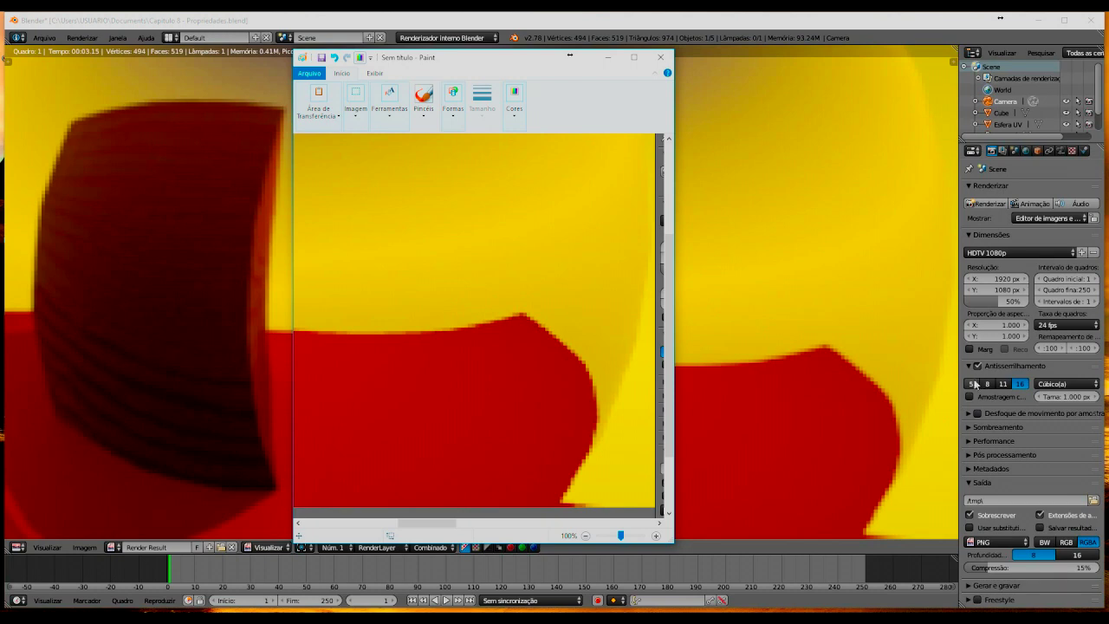
# Step: Render at 5 samples with the Cubic filter and shift the Paint snapshot slightly right beside it
pyautogui.click(973, 383)
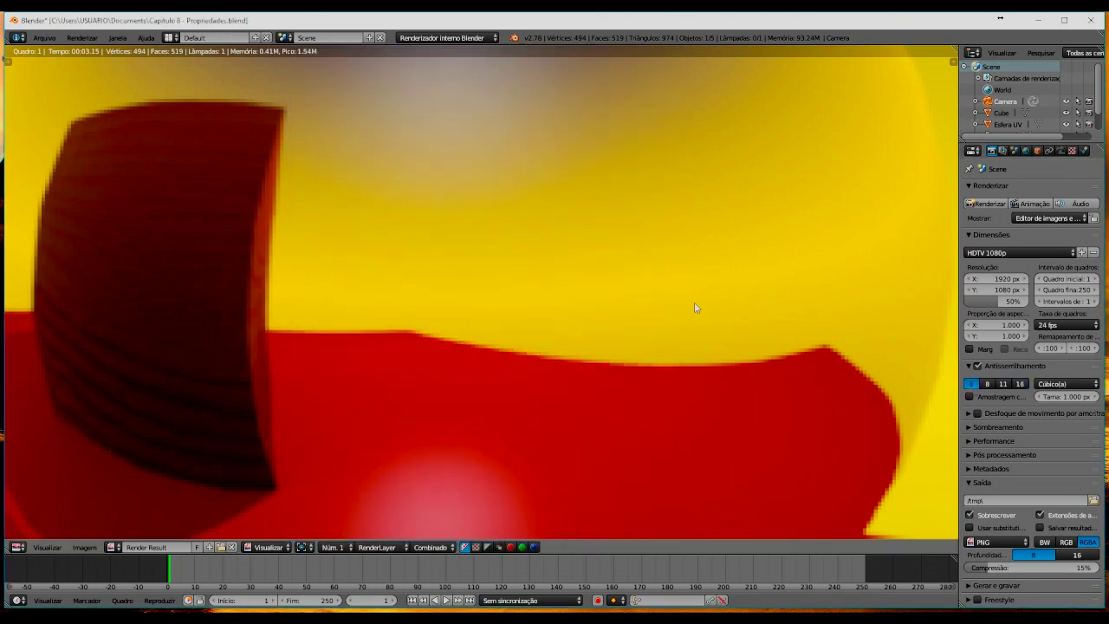
pyautogui.press('F12')
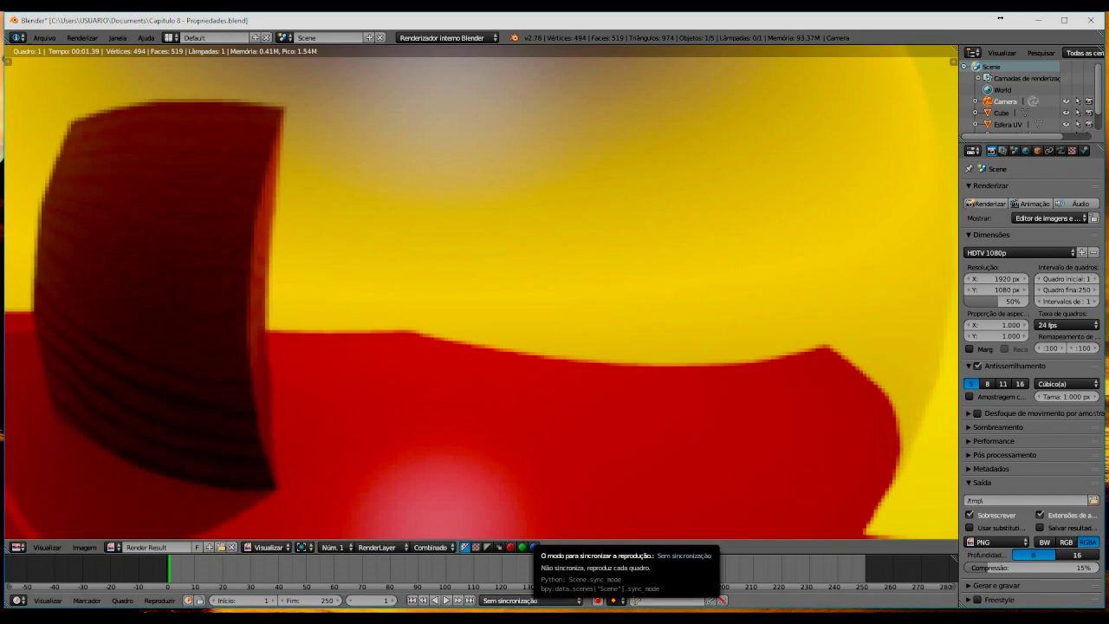
pyautogui.hotkey('alt', 'Tab')
pyautogui.moveTo(536, 59); pyautogui.dragTo(629, 76)
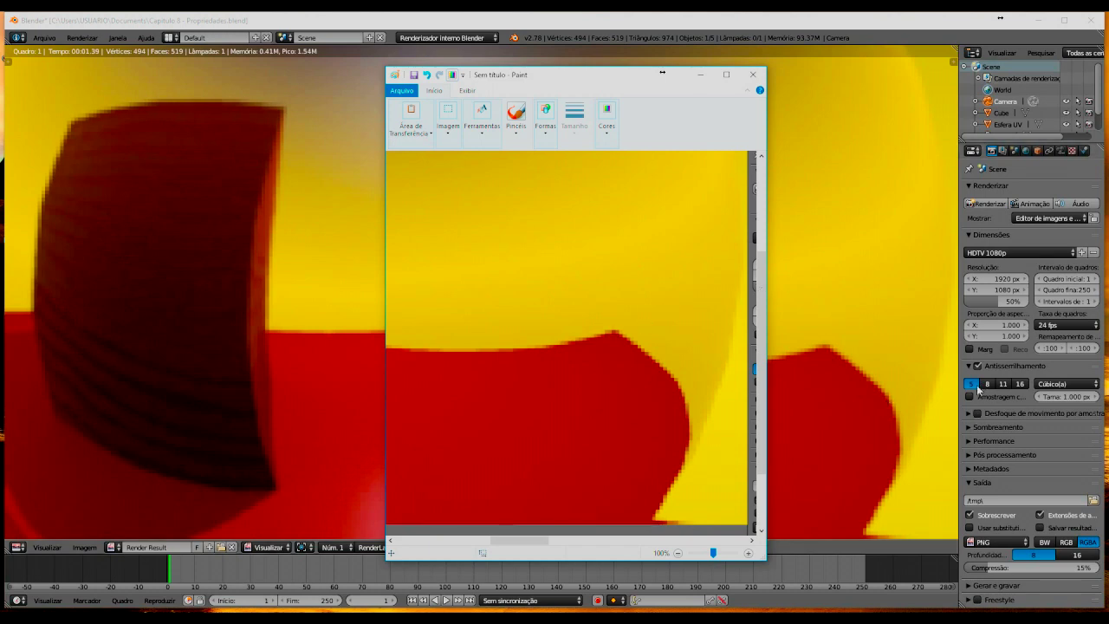
# Step: Check the pixel filter list, move the Paint snapshot left, then untick Antisserrilhamento
pyautogui.click(1058, 386)
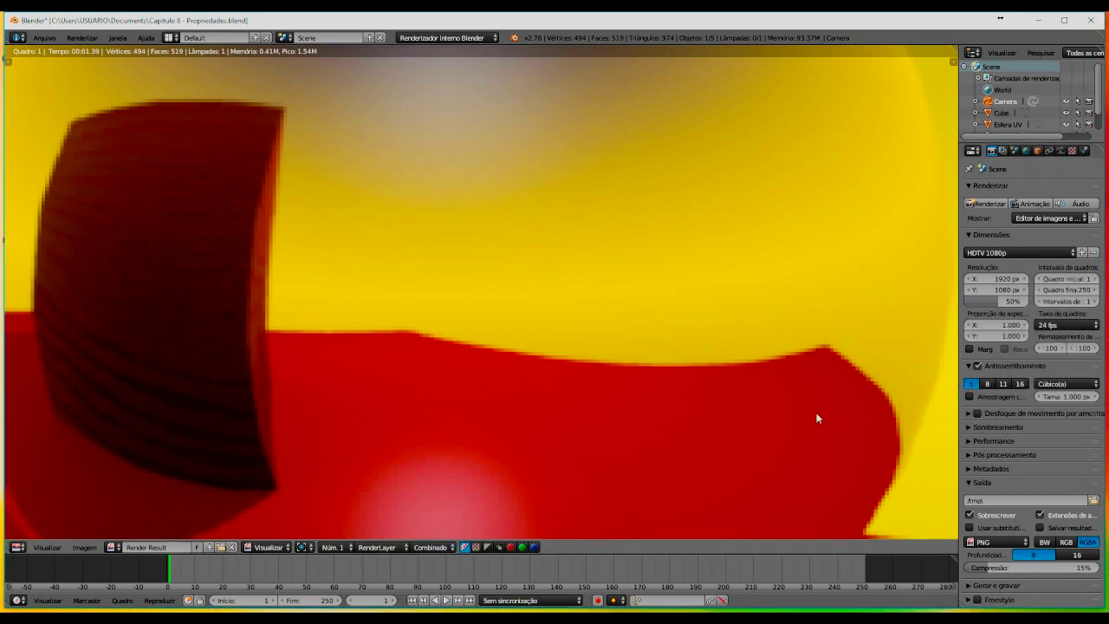
pyautogui.hotkey('alt', 'Tab')
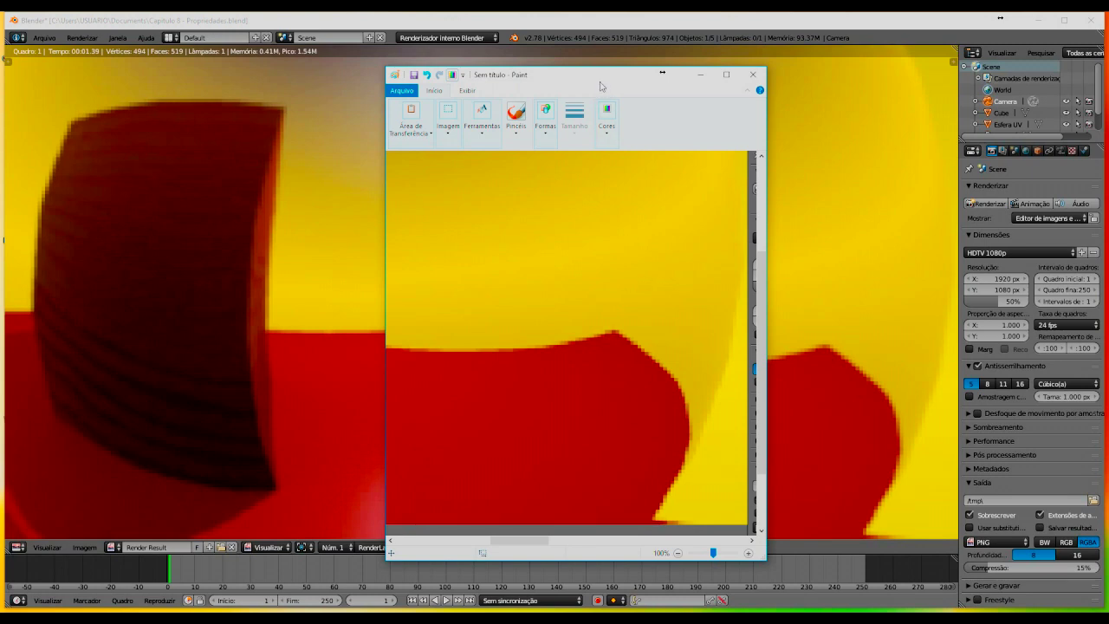
pyautogui.moveTo(599, 86); pyautogui.dragTo(509, 90)
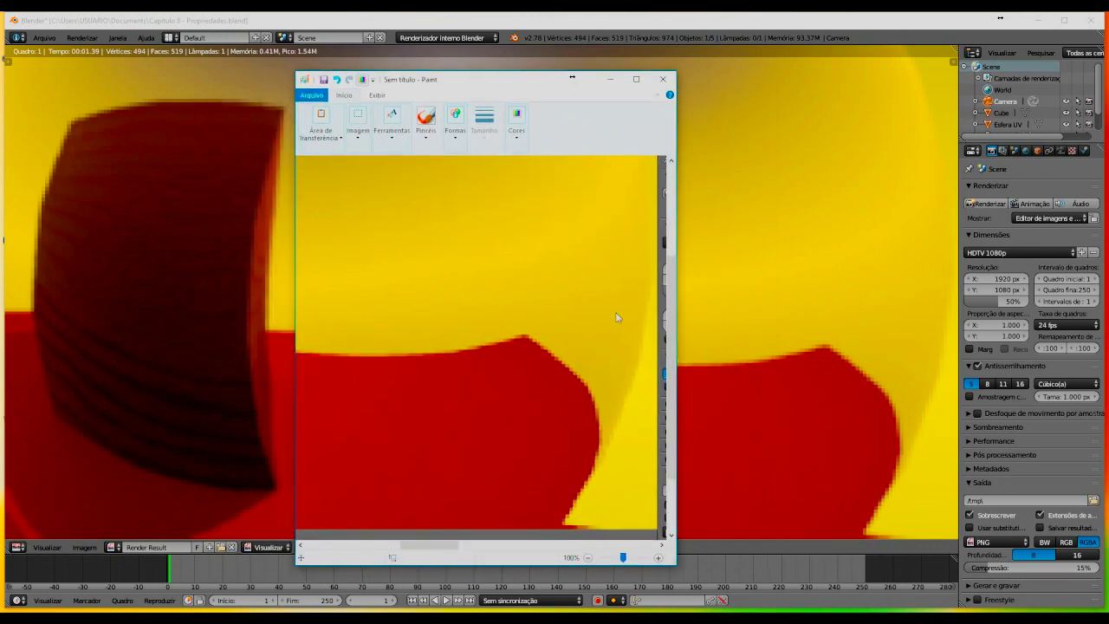
pyautogui.click(978, 365)
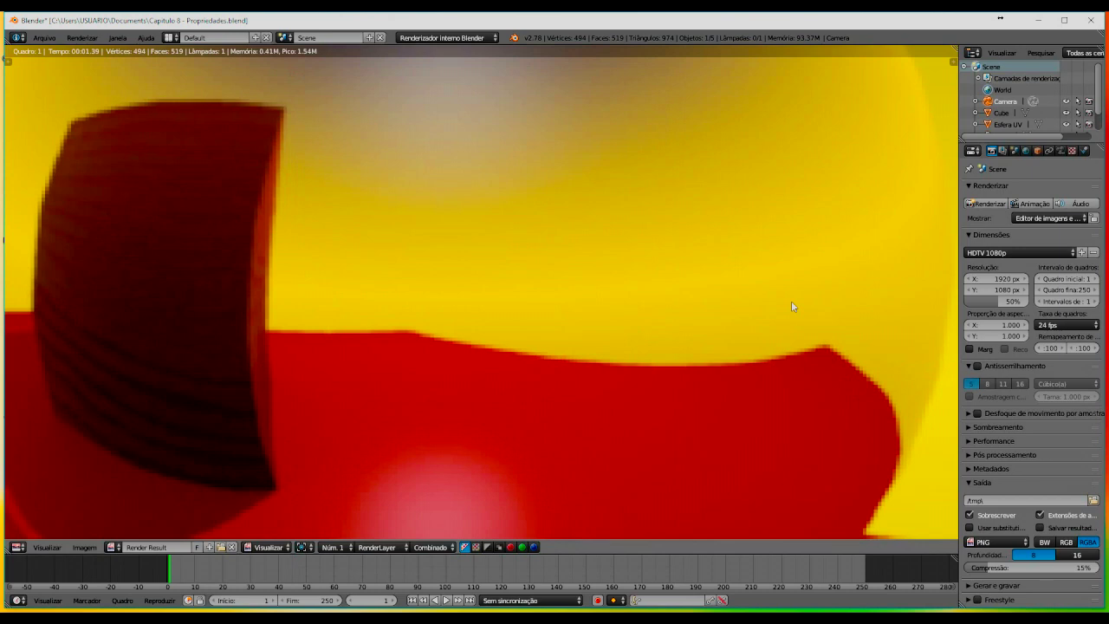
# Step: Render without anti-aliasing and compare in Paint, then re-enable it at 11 samples and render again
pyautogui.press('F12')
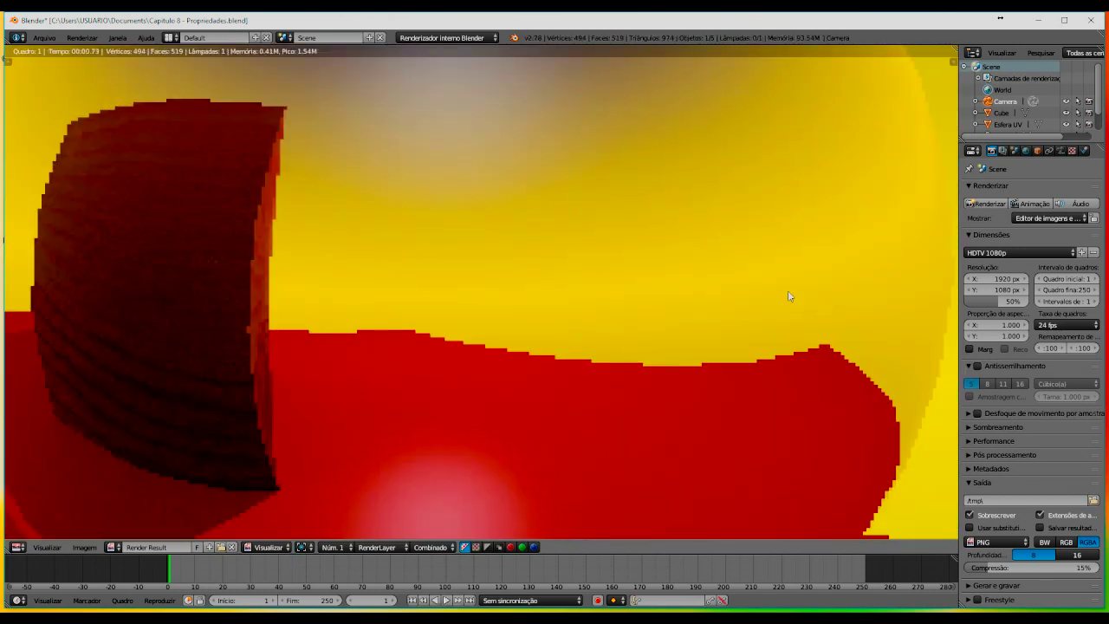
pyautogui.hotkey('alt', 'Tab')
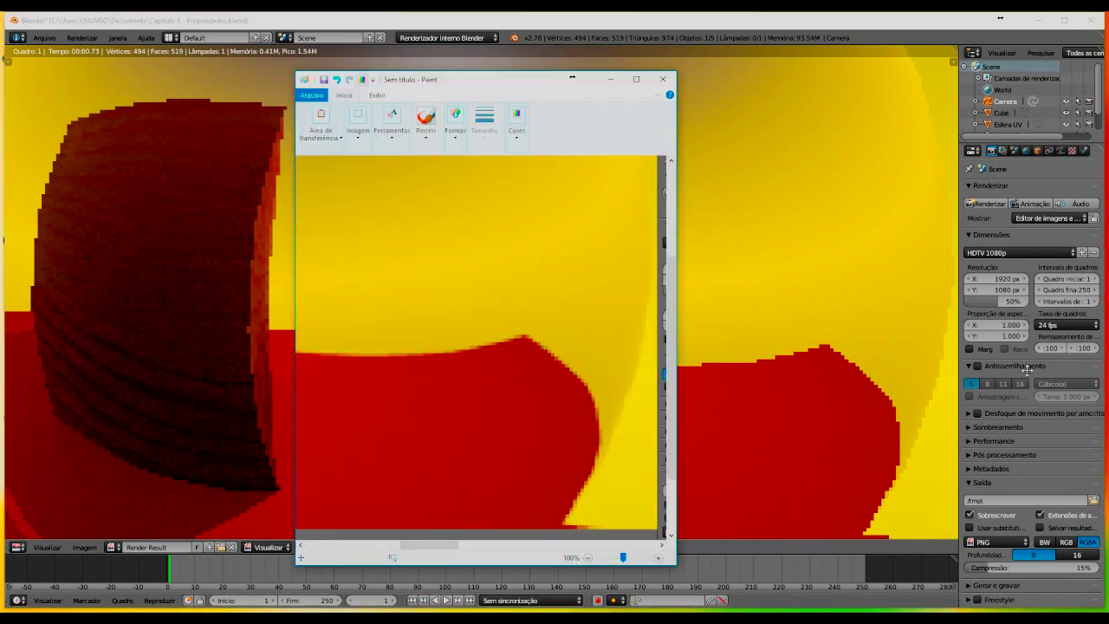
pyautogui.click(977, 368)
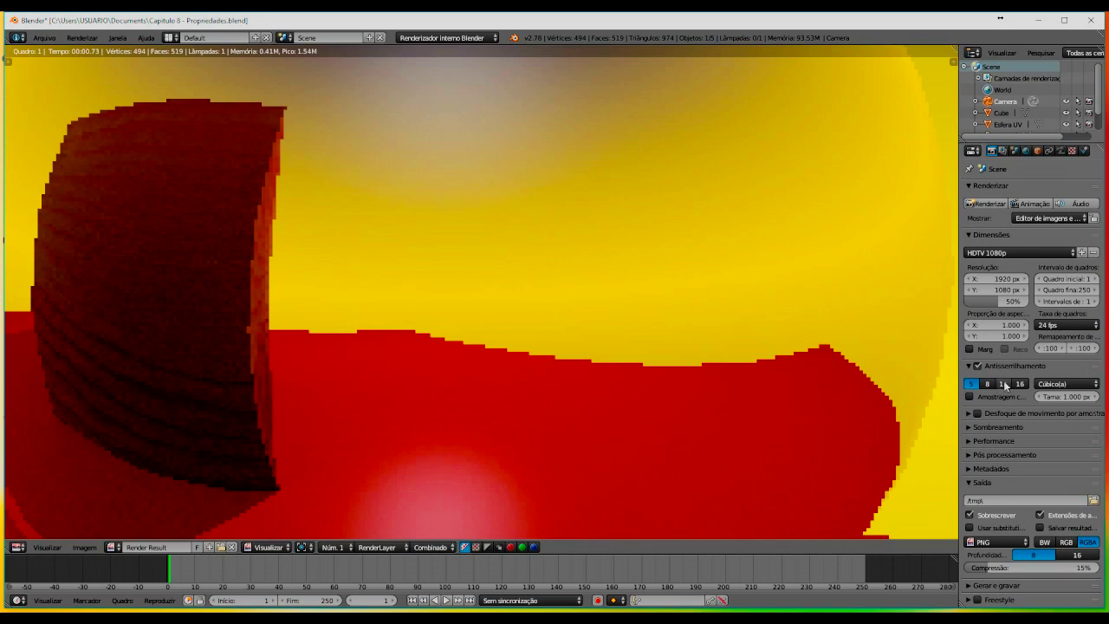
pyautogui.click(1002, 384)
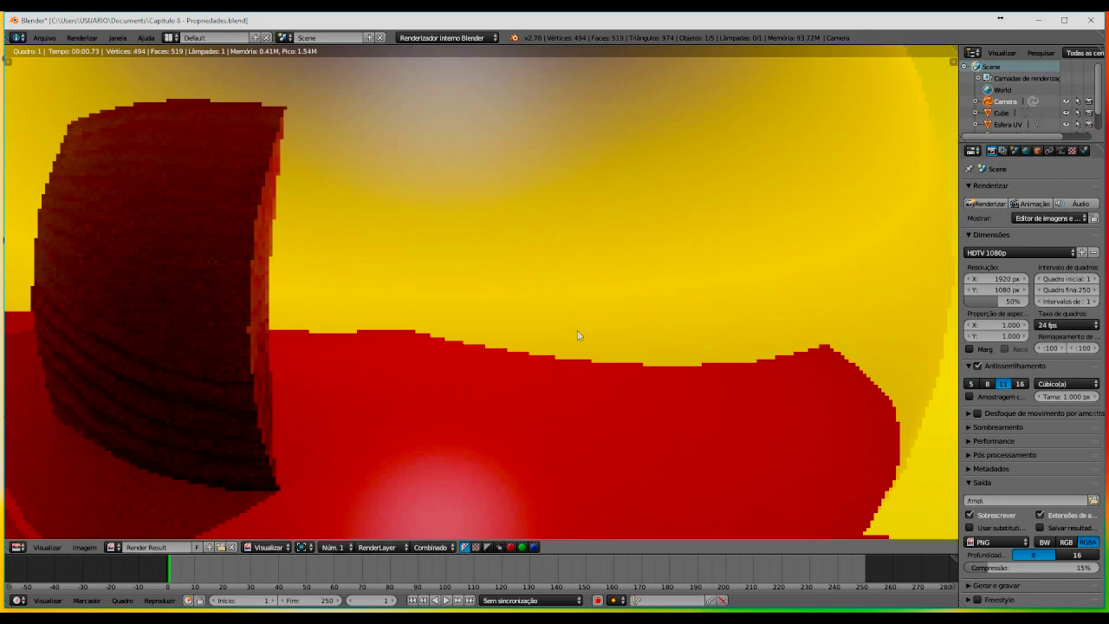
pyautogui.press('F12')
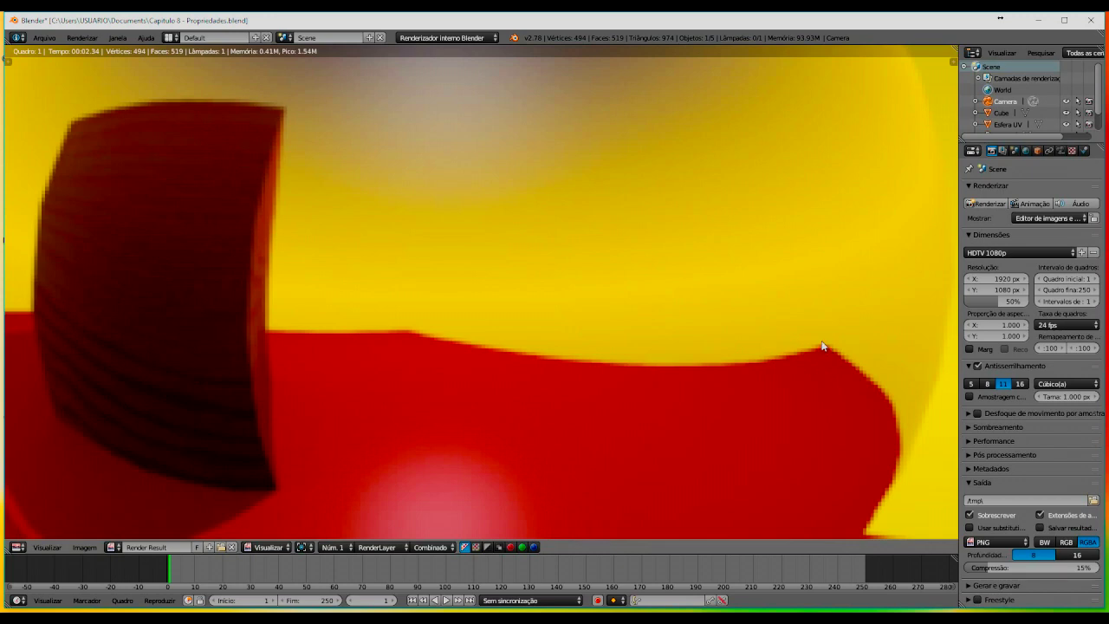
# Step: Zoom out and pan the Render Result to frame the whole scene, then open the pixel filter list
pyautogui.scroll(-4, 709, 362)
pyautogui.scroll(-3, 706, 364)
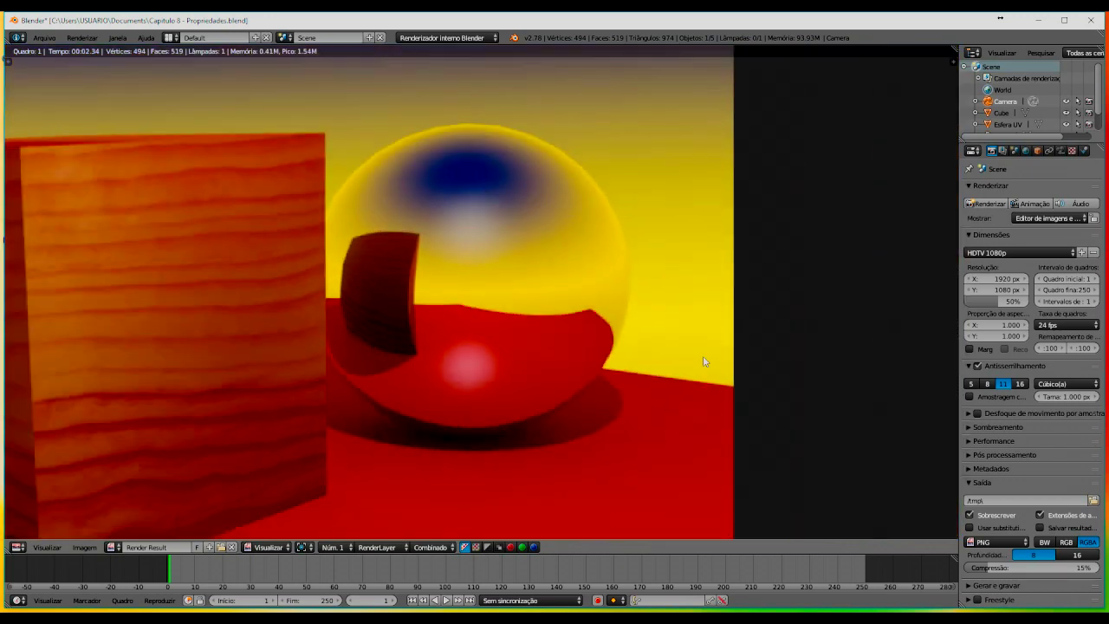
pyautogui.scroll(-2, 596, 348)
pyautogui.moveTo(498, 346); pyautogui.dragTo(552, 285)
pyautogui.moveTo(531, 291); pyautogui.dragTo(767, 261, button='middle')
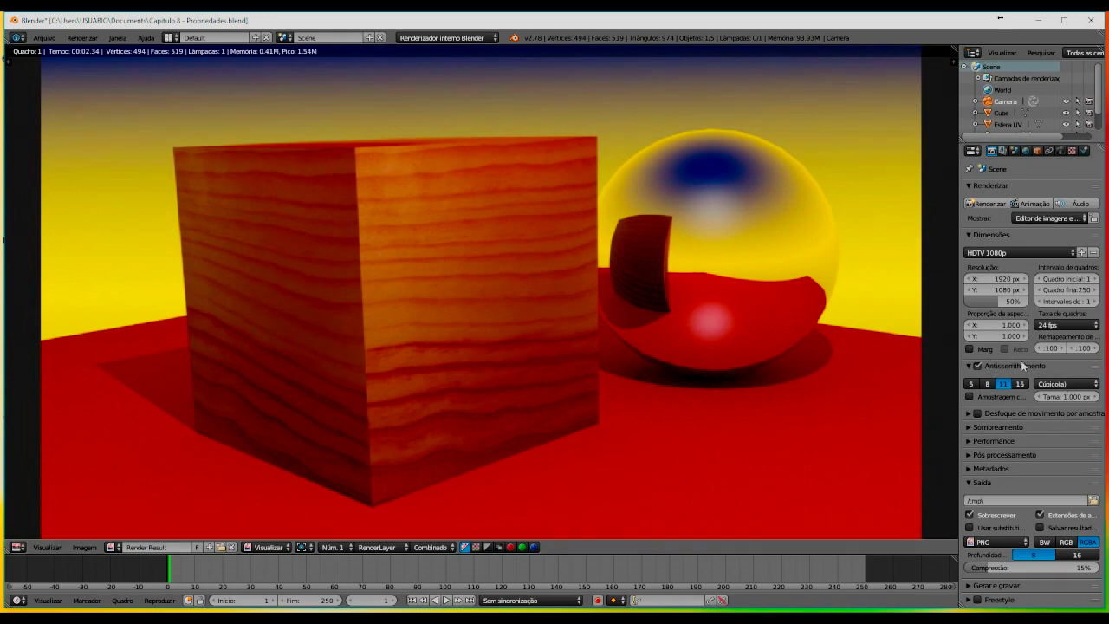
pyautogui.click(1074, 384)
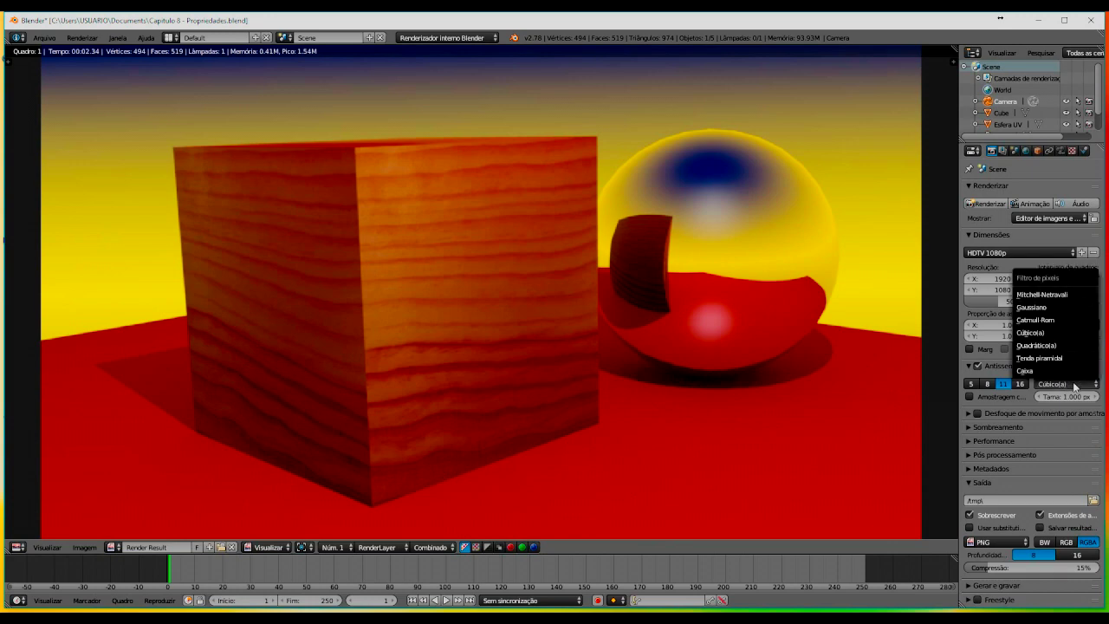
# Step: Render with the Caixa pixel filter, then return the filter field to Cúbico(a)
pyautogui.click(1044, 370)
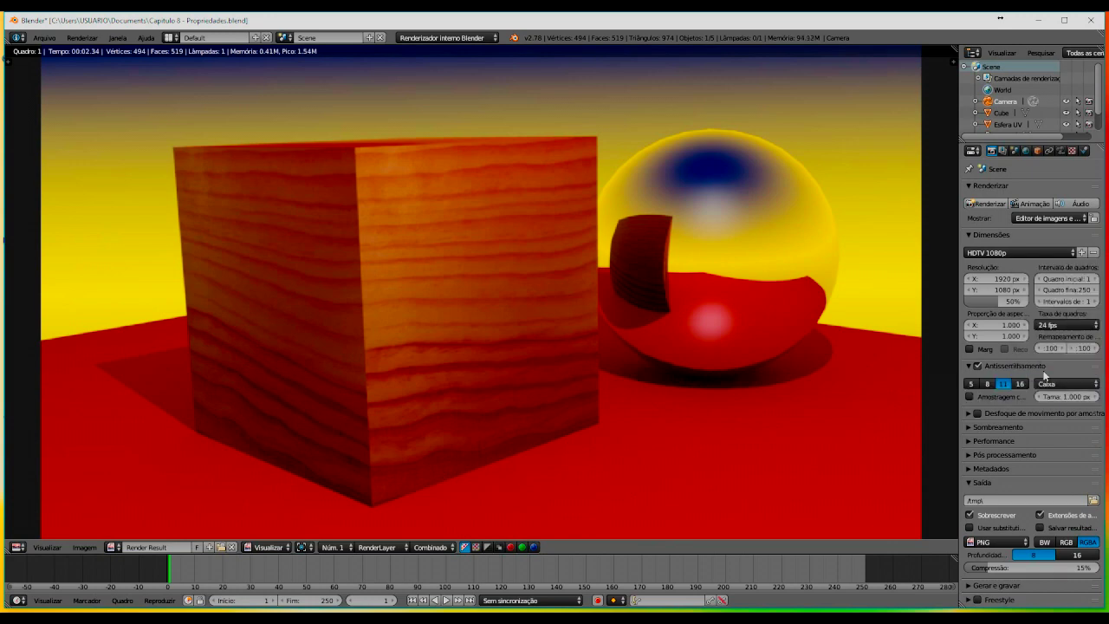
pyautogui.press('F12')
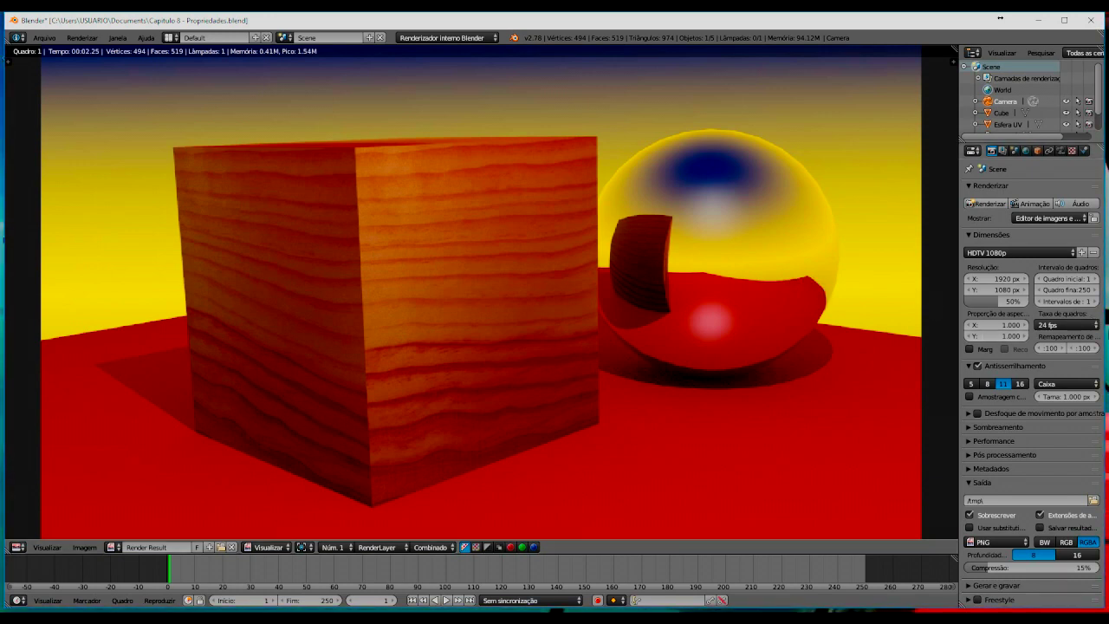
pyautogui.keyDown('ctrl'); pyautogui.scroll(-3, 1067, 383); pyautogui.keyUp('ctrl')
pyautogui.click(1077, 389)
# Step: Collapse the Antisserrilhamento and Dimensões panels, expand Sombreamento, and toggle the Texturas checkbox
pyautogui.click(968, 365)
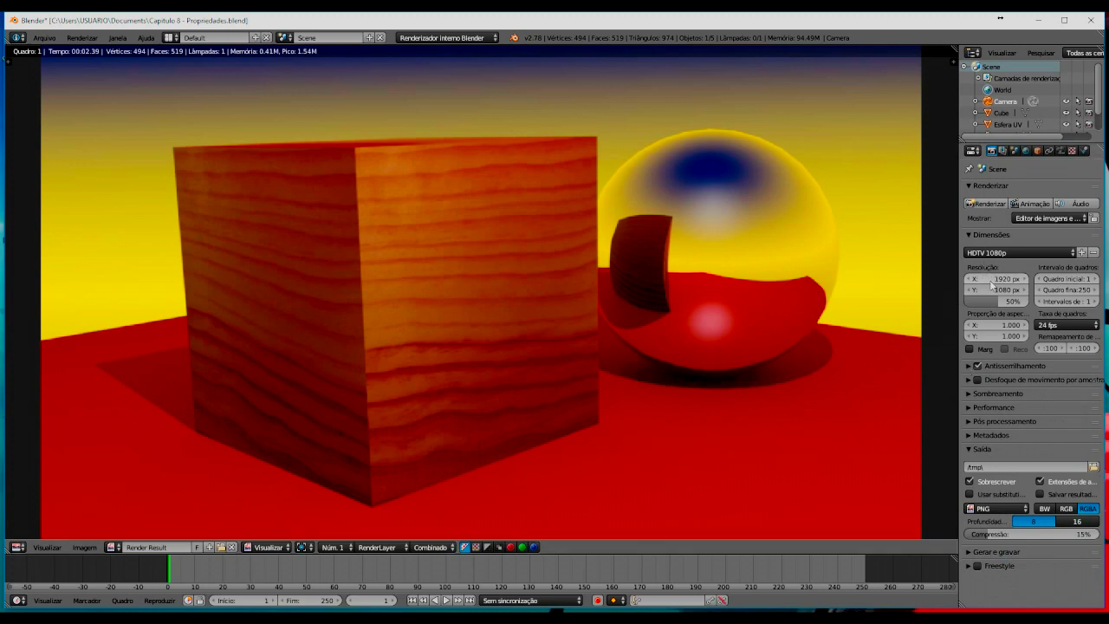
pyautogui.click(969, 235)
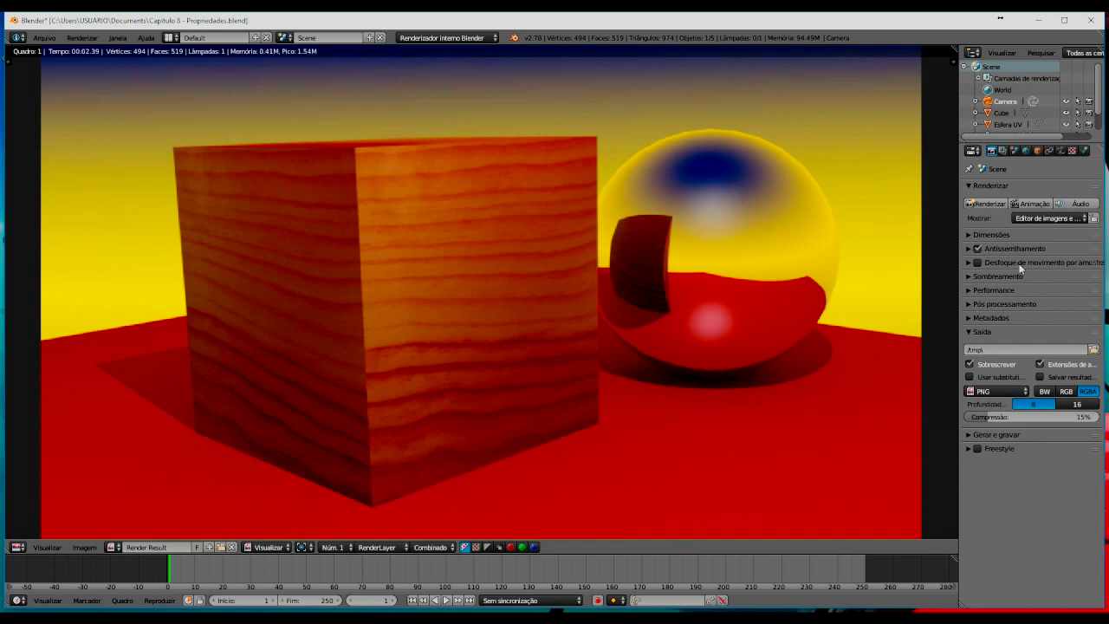
pyautogui.click(975, 277)
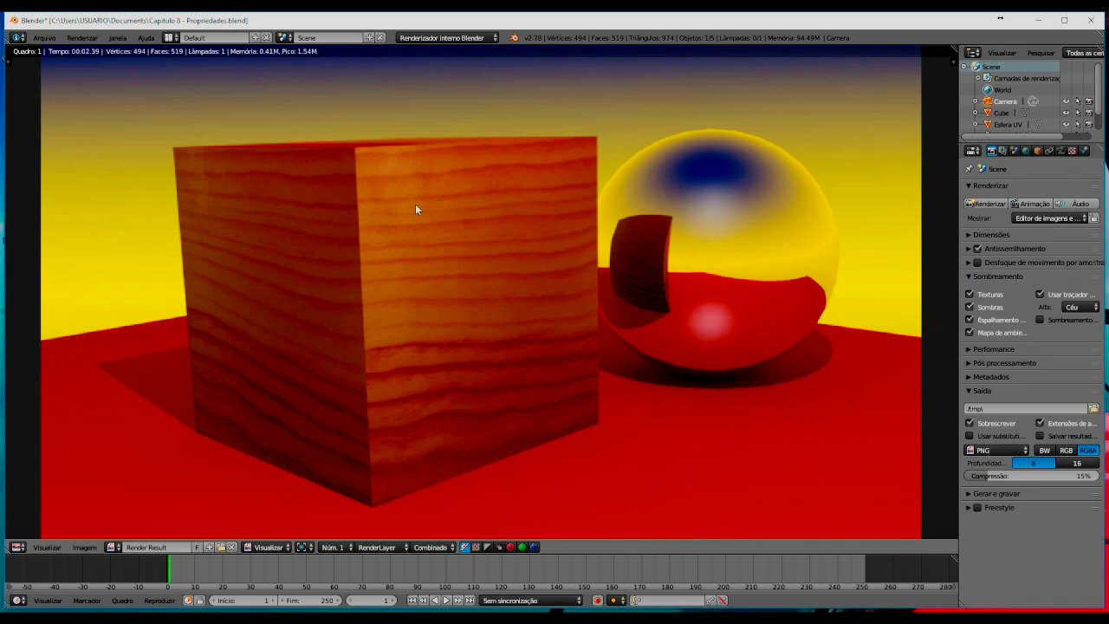
pyautogui.click(968, 295)
# Step: Untick Texturas and render again, leaving the cube plain grey without wood grain
pyautogui.click(969, 295)
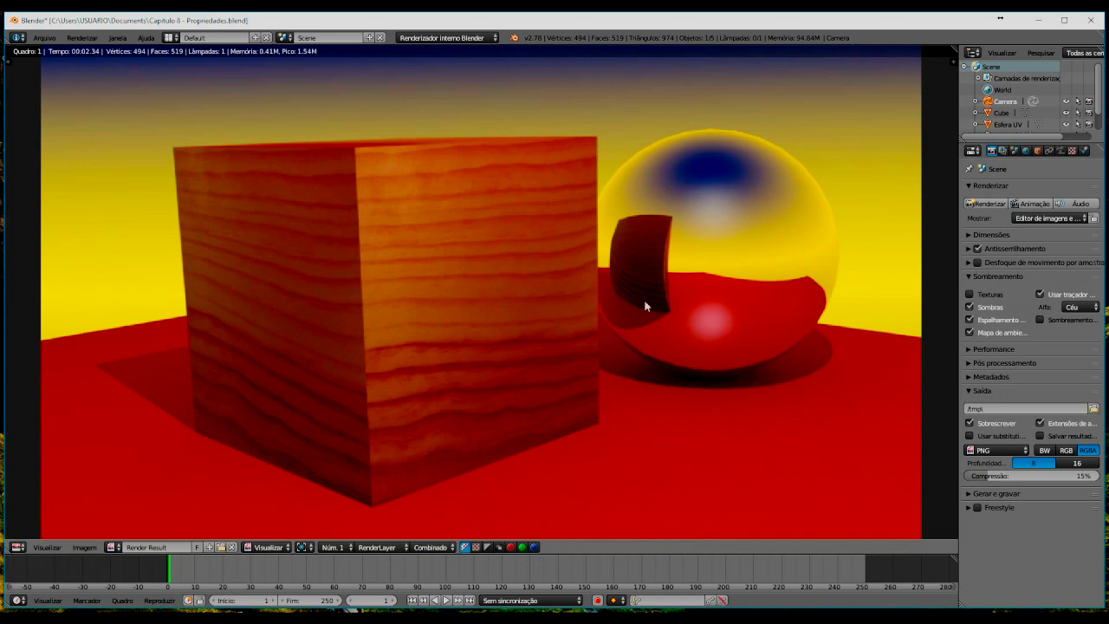
pyautogui.press('F12')
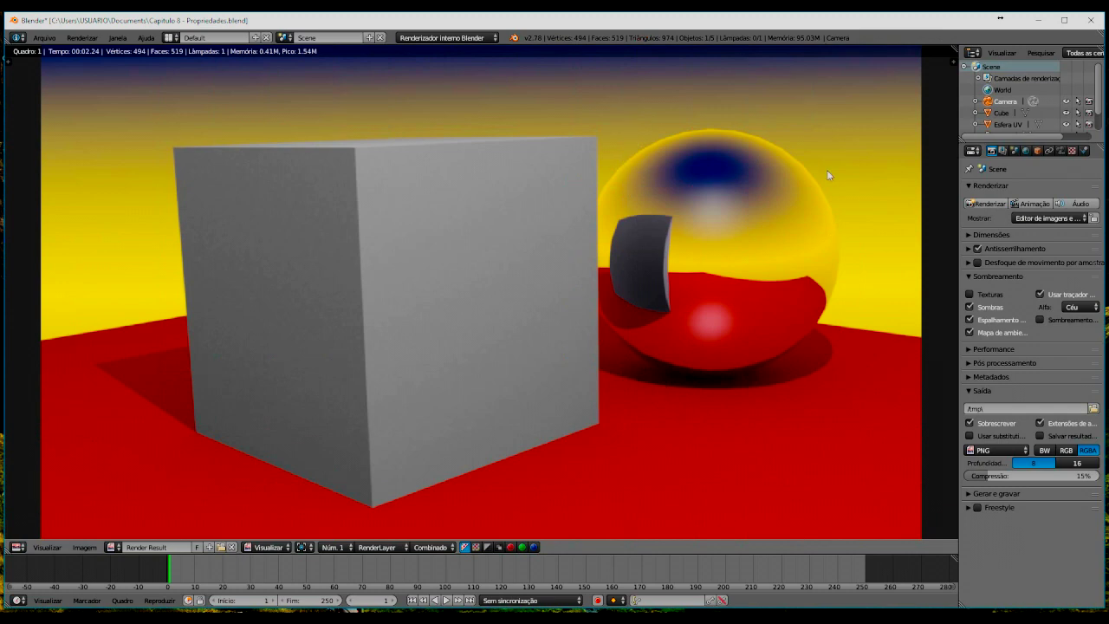
# Step: Render with textures turned on and ray tracing turned off
pyautogui.click(969, 294)
pyautogui.click(1040, 295)
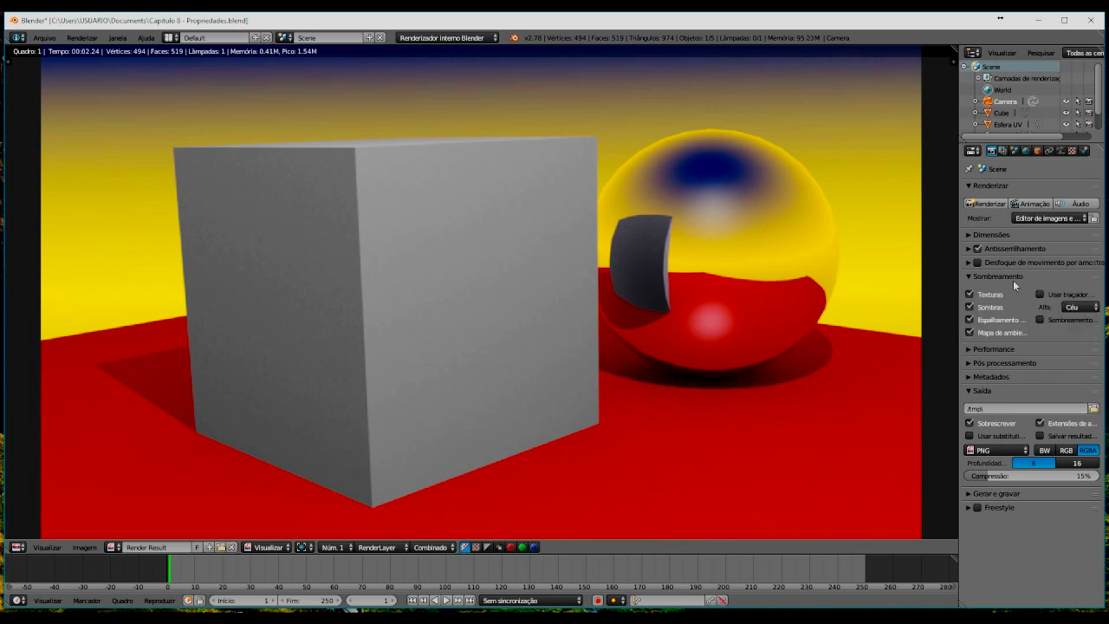
pyautogui.press('F12')
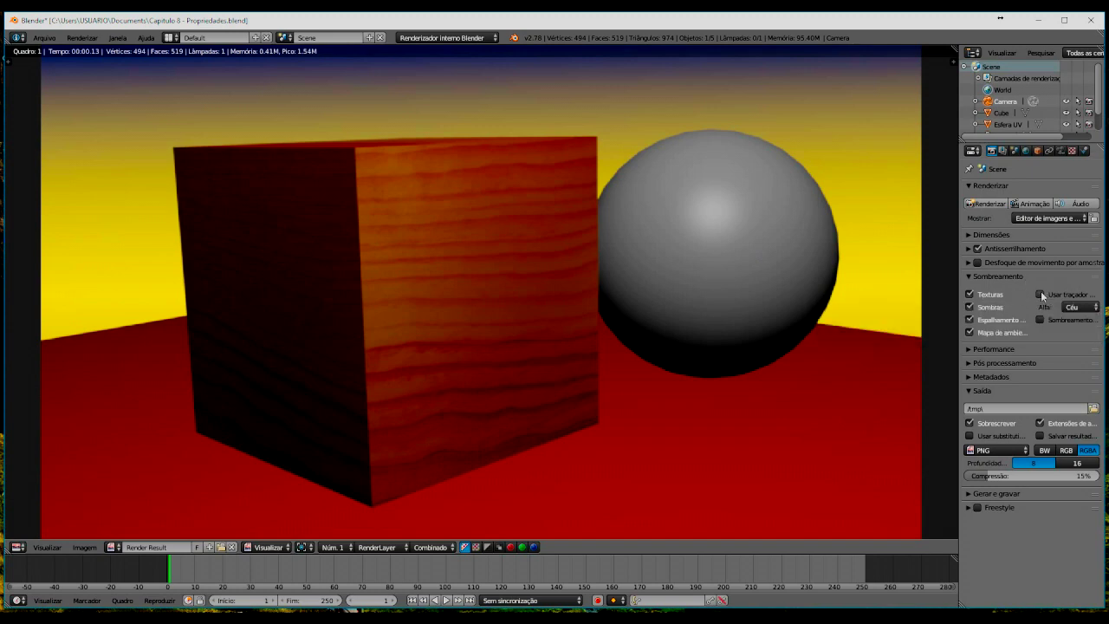
# Step: Render with textures, shadows, subsurface scattering and environment map all switched off
pyautogui.click(970, 294)
pyautogui.click(970, 306)
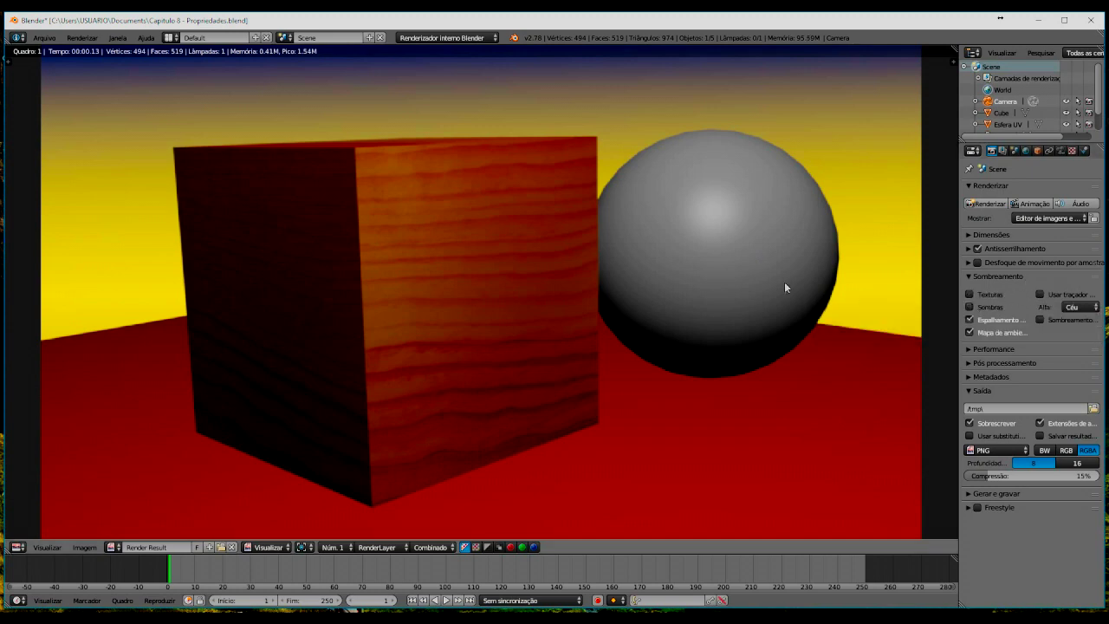
pyautogui.moveTo(969, 319); pyautogui.dragTo(969, 333)
pyautogui.press('F12')
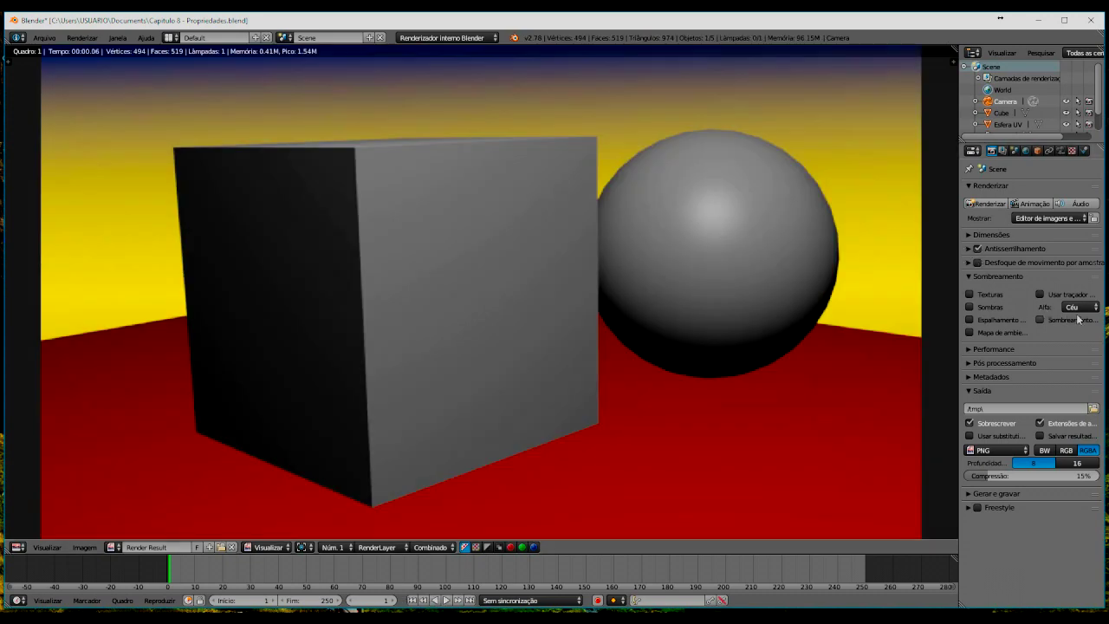
# Step: Set Alfa to Transparente and render with a transparent background
pyautogui.click(1078, 310)
pyautogui.click(1065, 289)
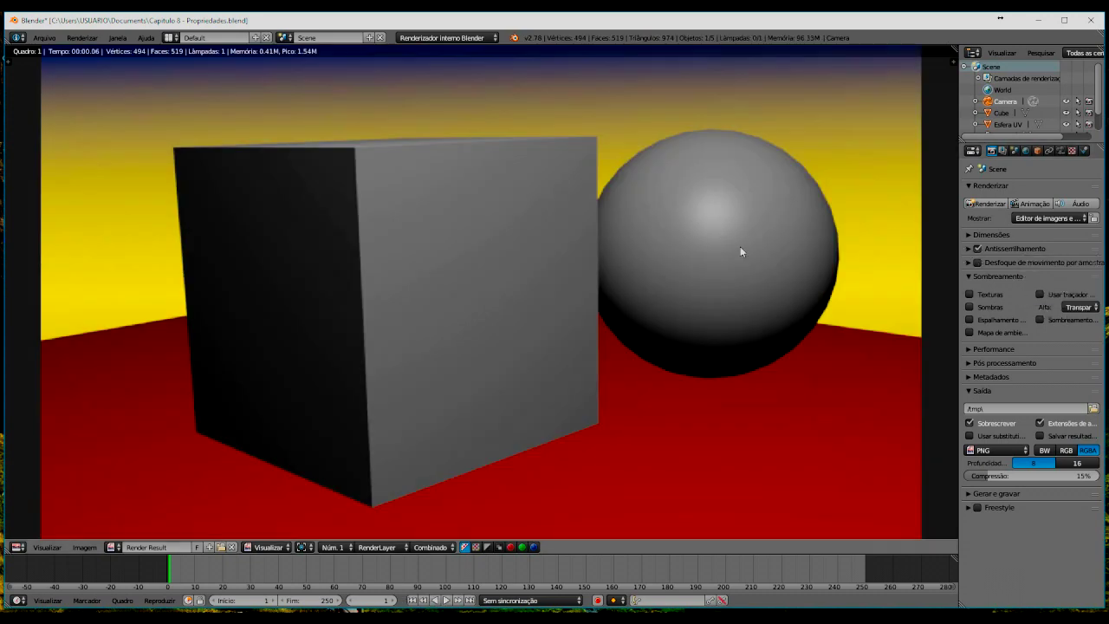
pyautogui.press('F12')
pyautogui.press('F12')
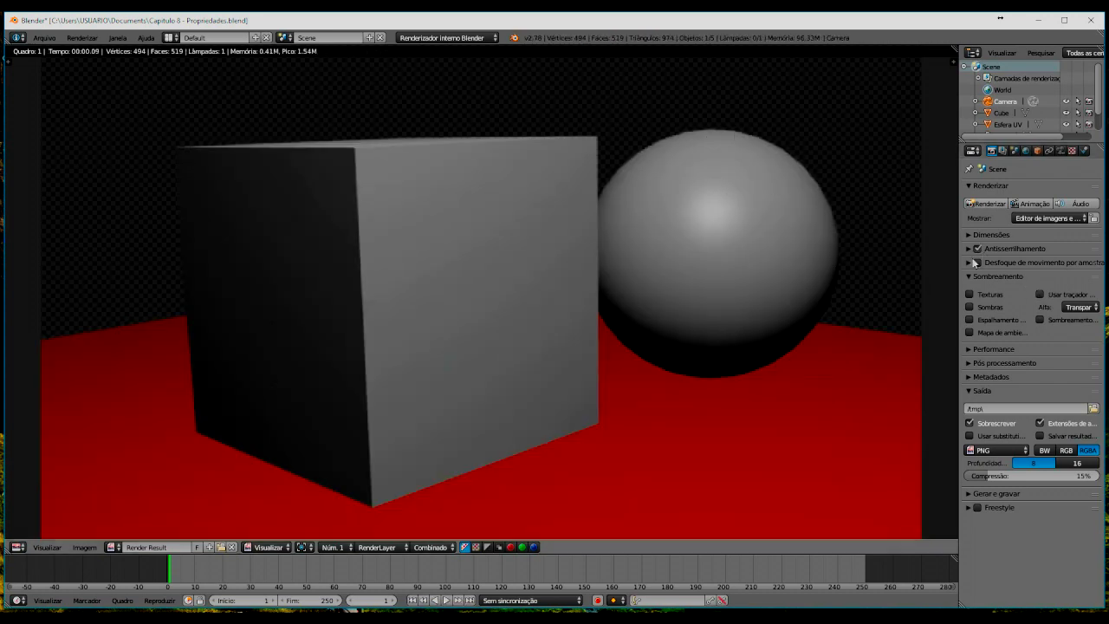
# Step: Widen the settings panel, turn ray tracing back on and re-render
pyautogui.moveTo(959, 286); pyautogui.dragTo(903, 286)
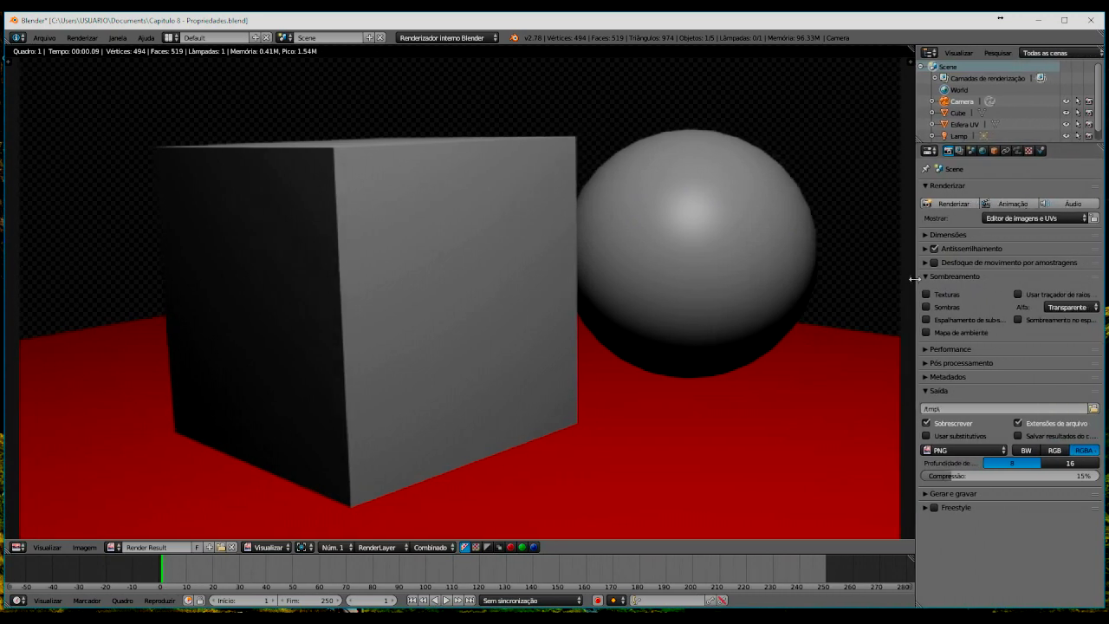
pyautogui.click(1011, 293)
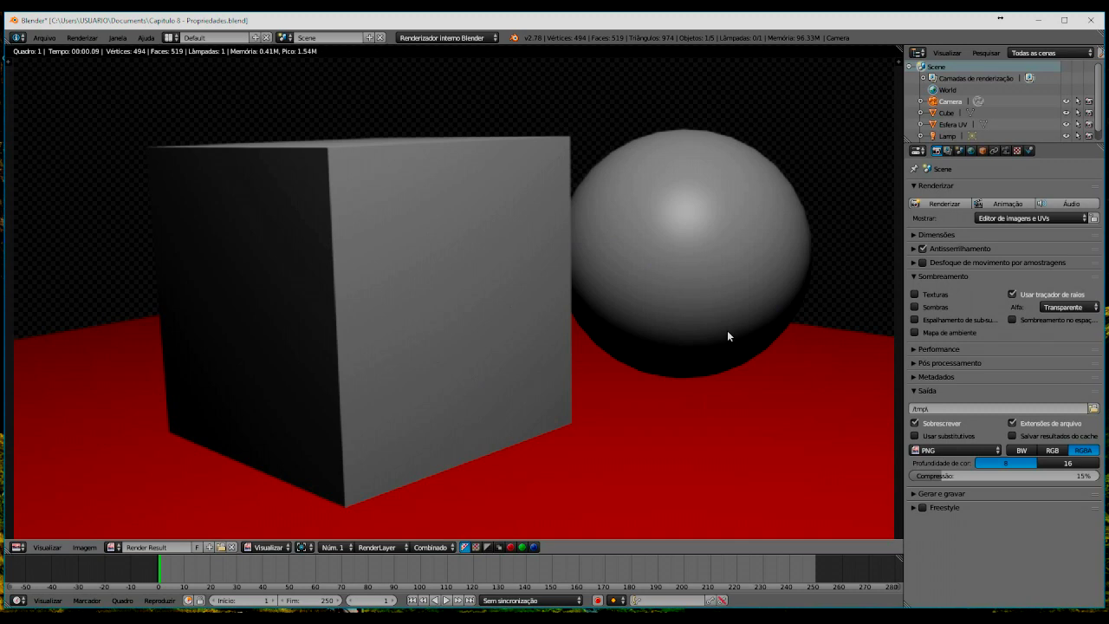
pyautogui.press('F12')
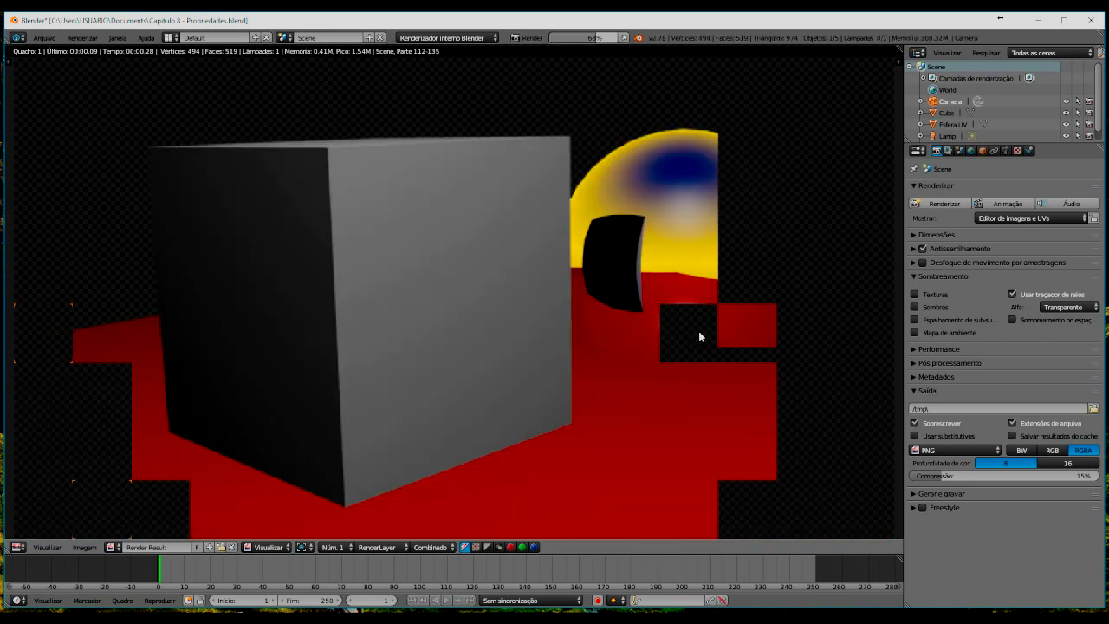
pyautogui.press('F12')
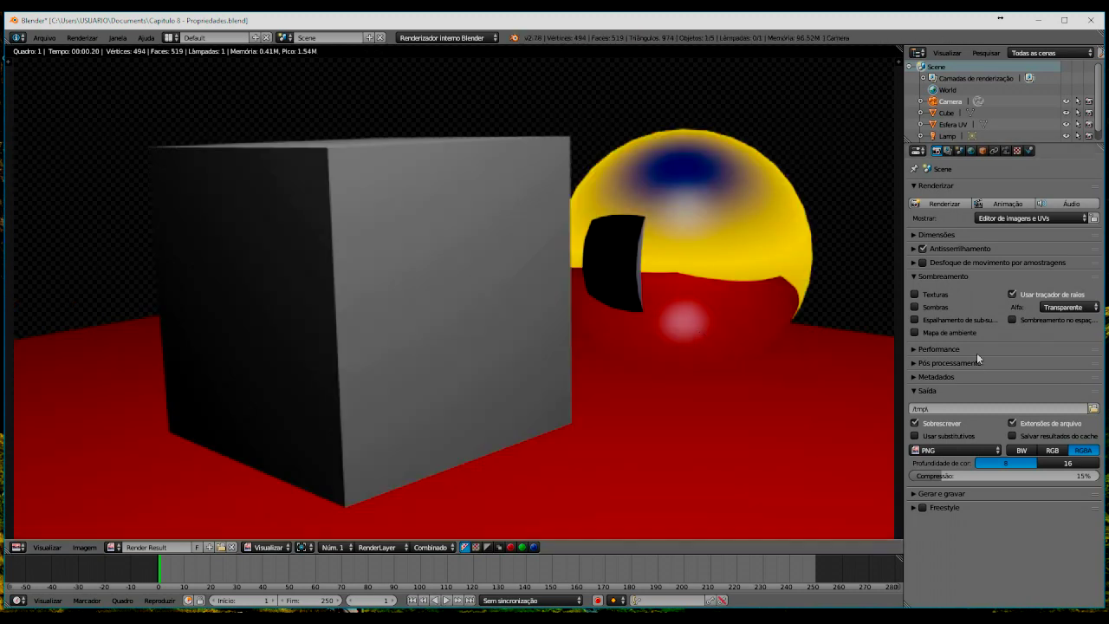
# Step: Re-enable textures, shadows, subsurface scattering and environment map, then render
pyautogui.click(915, 295)
pyautogui.click(914, 307)
pyautogui.click(914, 320)
pyautogui.click(915, 333)
pyautogui.press('F12')
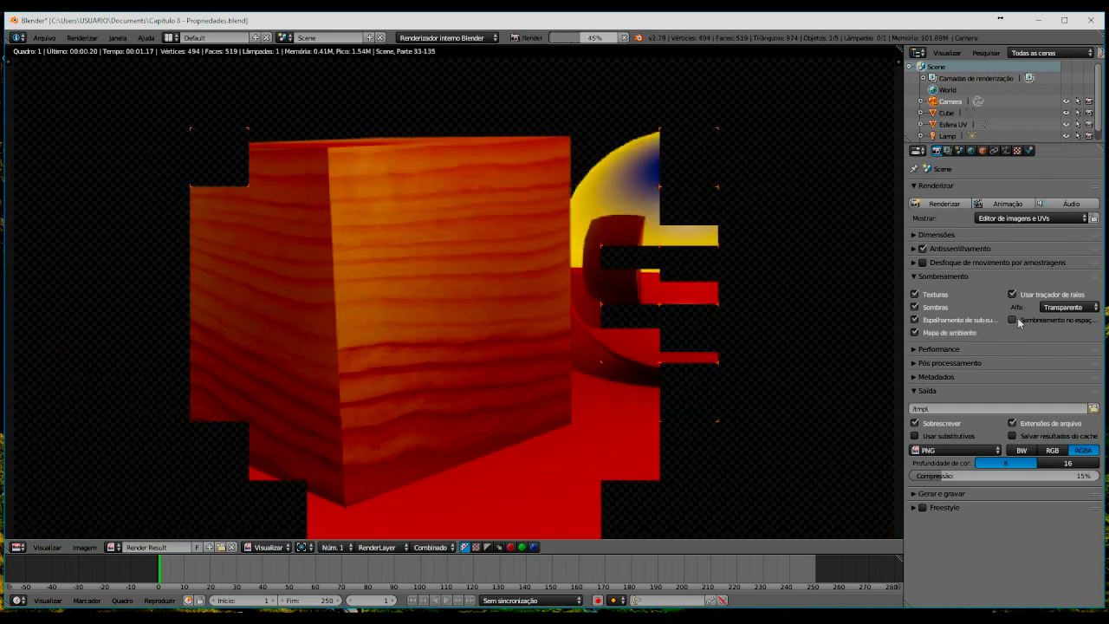
# Step: Set Alfa back to Céu, render with the sky background, and collapse the shading options
pyautogui.click(1068, 310)
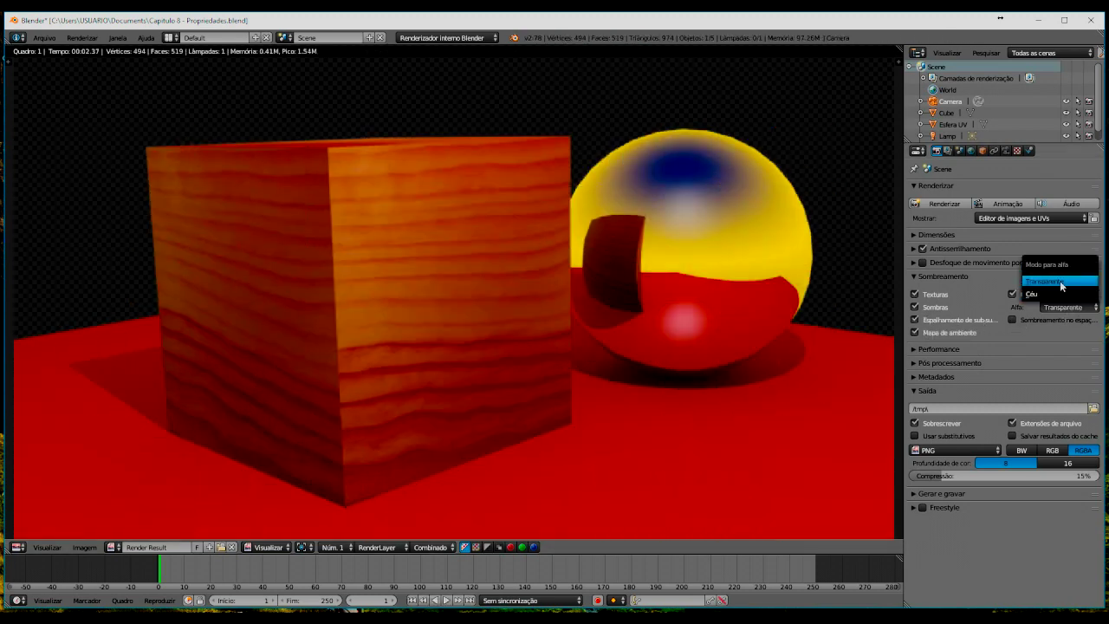
pyautogui.click(1063, 294)
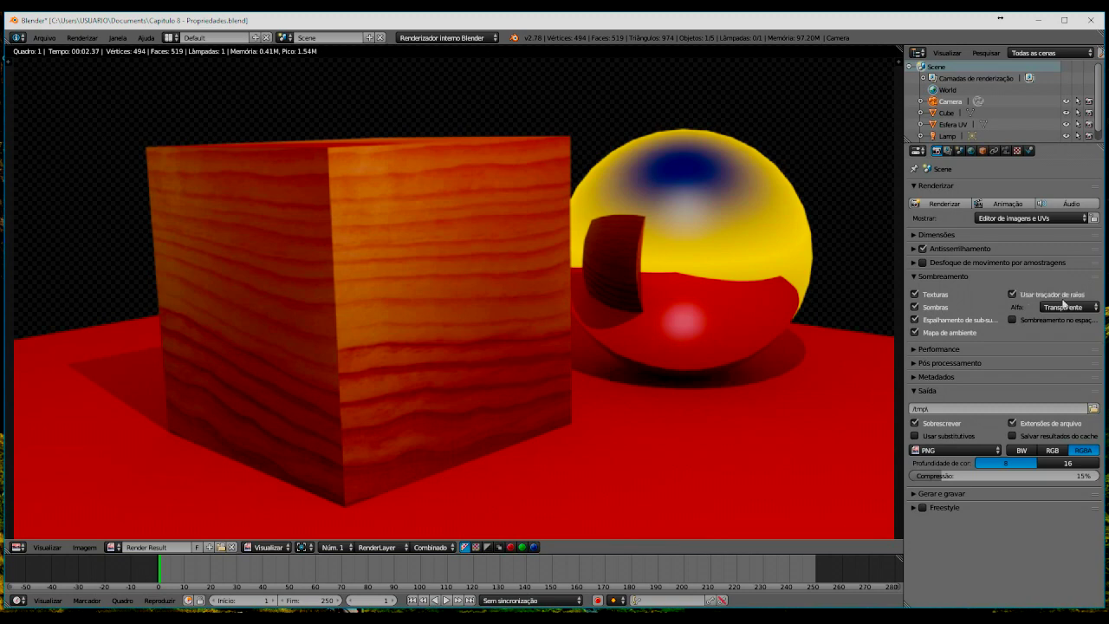
pyautogui.click(1062, 305)
pyautogui.click(1063, 297)
pyautogui.press('F12')
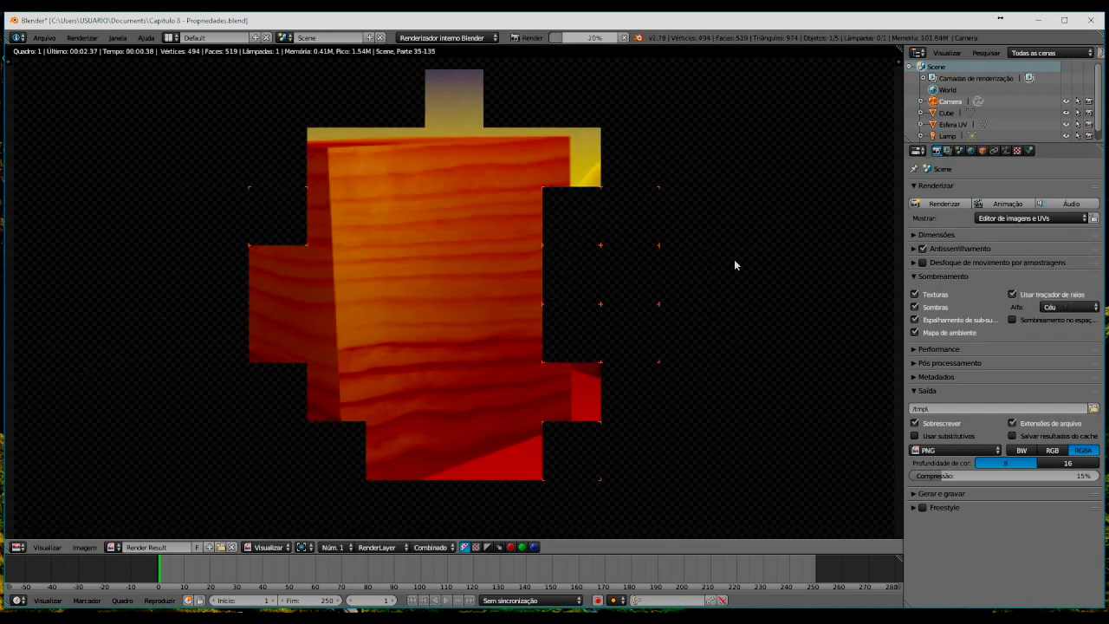
pyautogui.click(932, 276)
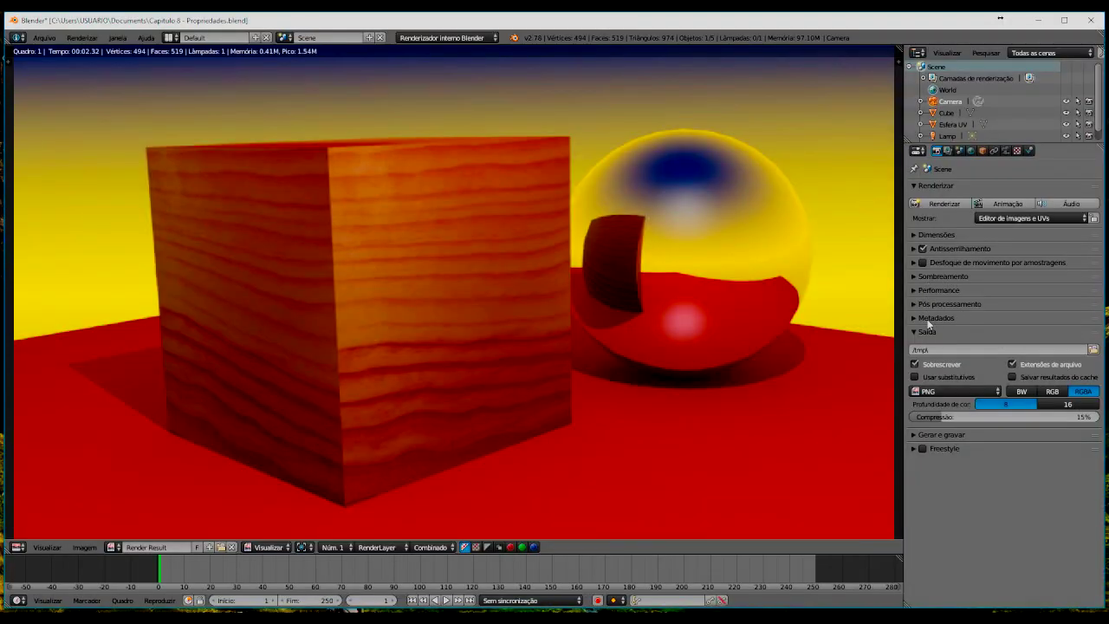
# Step: Expand the Pós processamento panel, then leave the render for the 3D camera view
pyautogui.click(914, 304)
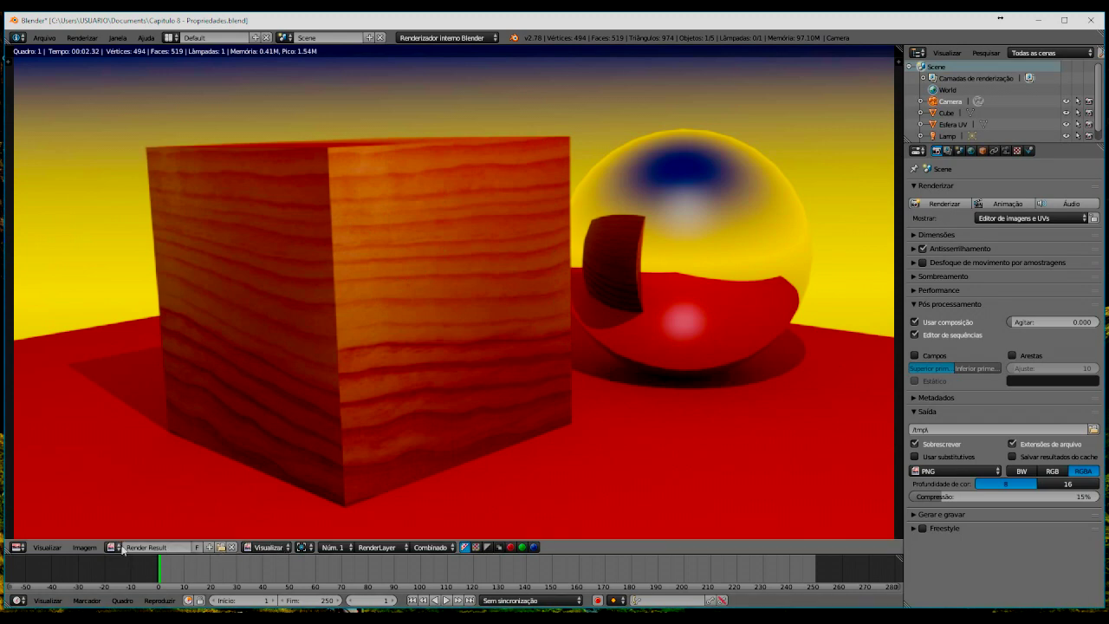
pyautogui.press('Escape')
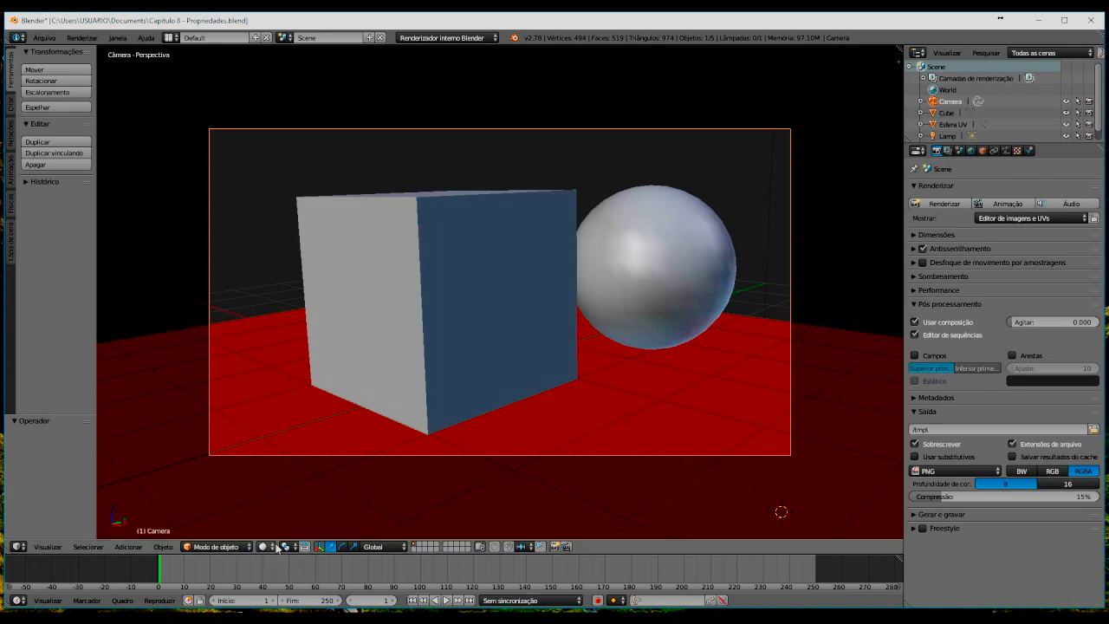
# Step: Try Material and Wireframe shading, settle on Renderizar, and enable Arestas edge outlines
pyautogui.click(274, 546)
pyautogui.click(294, 481)
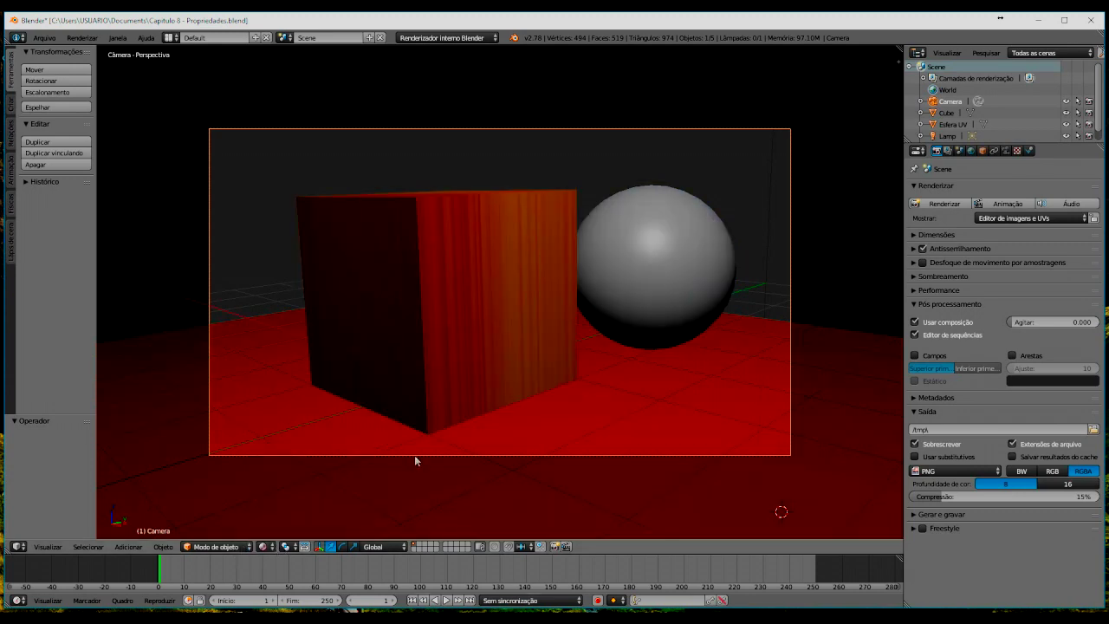
pyautogui.click(265, 547)
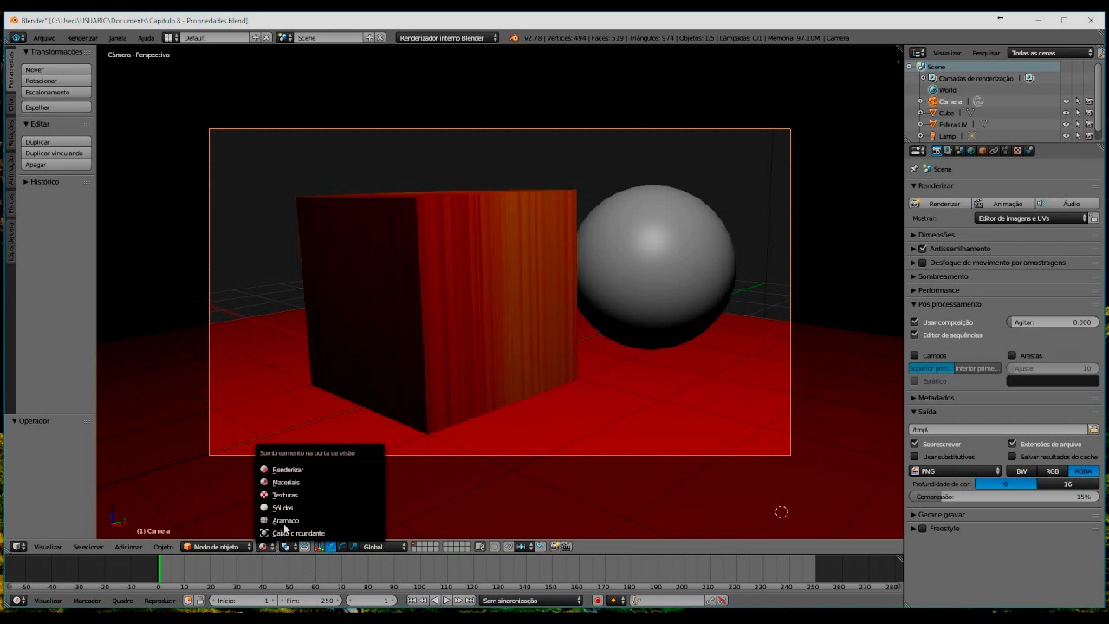
pyautogui.click(303, 521)
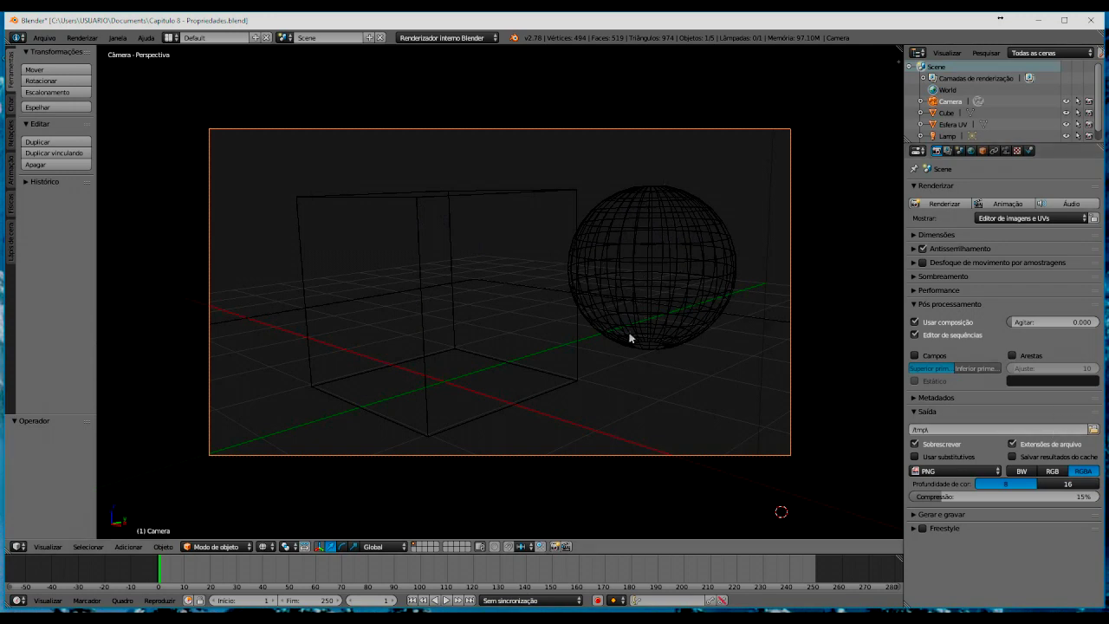
pyautogui.click(285, 546)
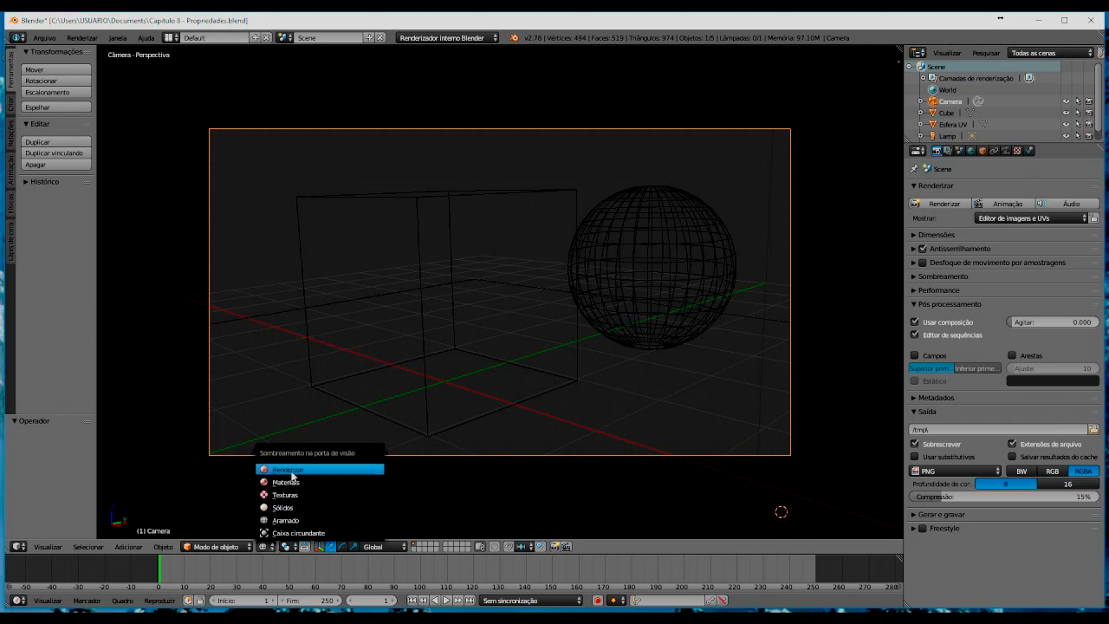
pyautogui.click(288, 469)
pyautogui.click(1011, 355)
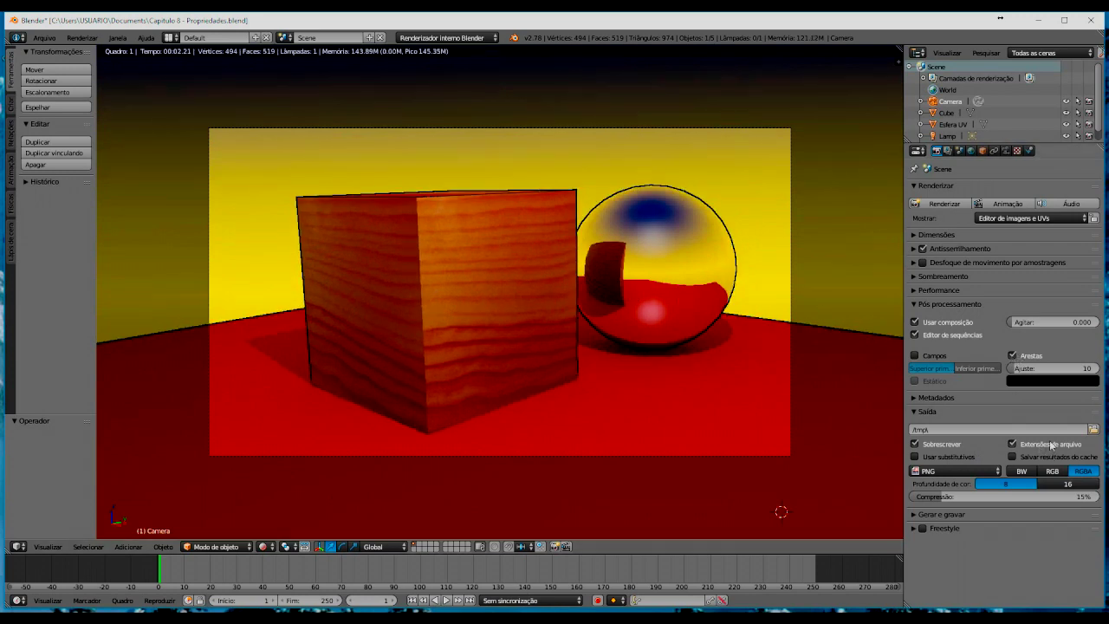
# Step: Set the Arestas outline colour to white and raise the edge value from 10 to 132
pyautogui.click(1048, 381)
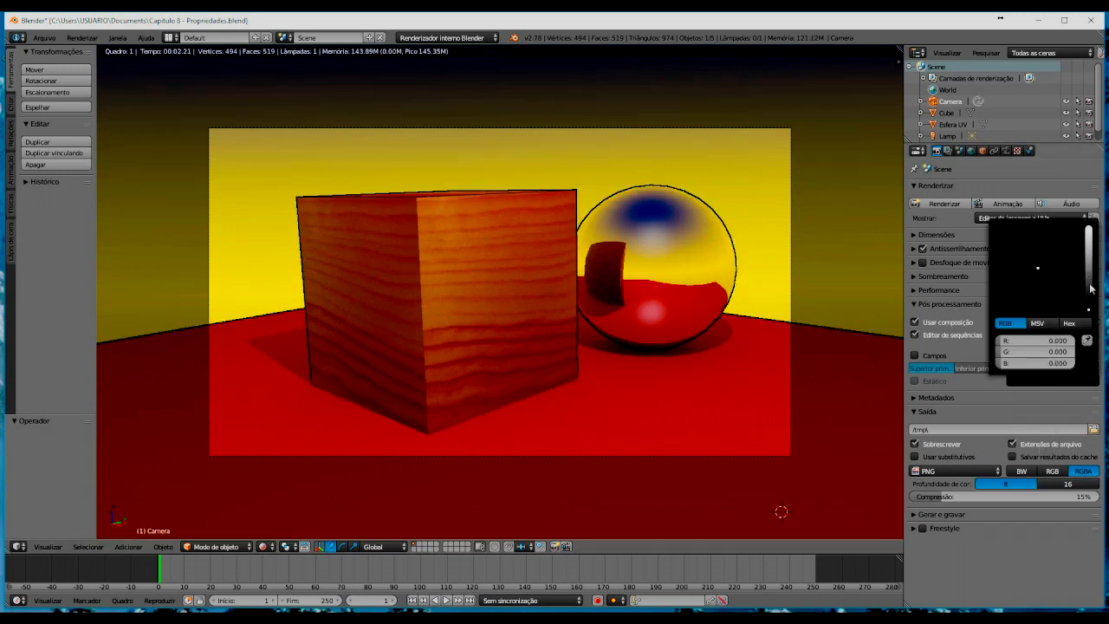
pyautogui.moveTo(1088, 313); pyautogui.dragTo(1095, 214)
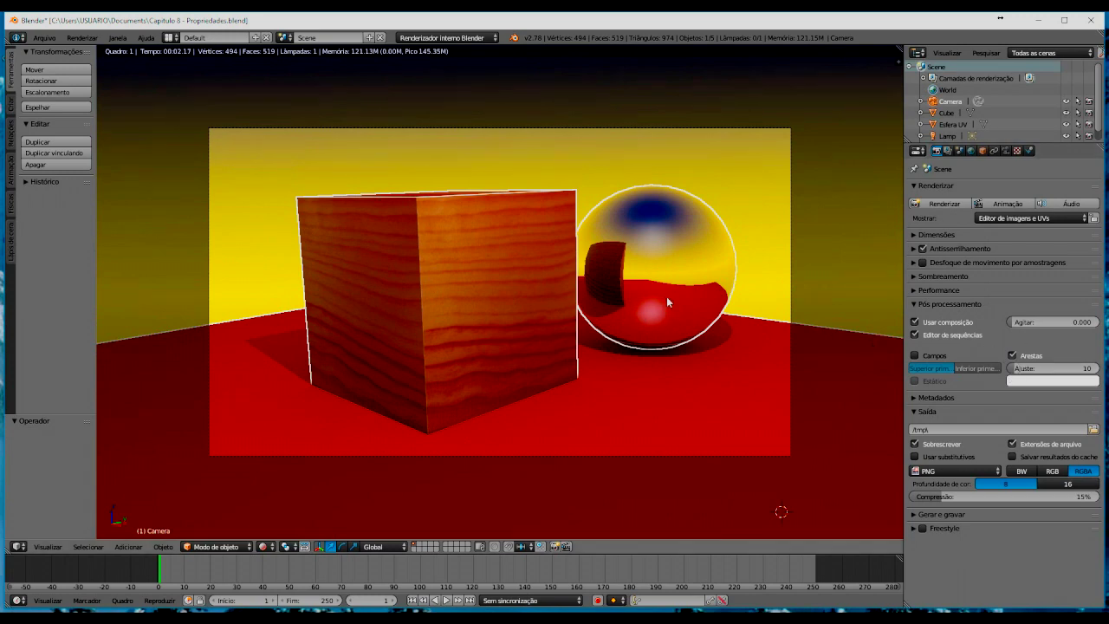
pyautogui.click(1016, 371)
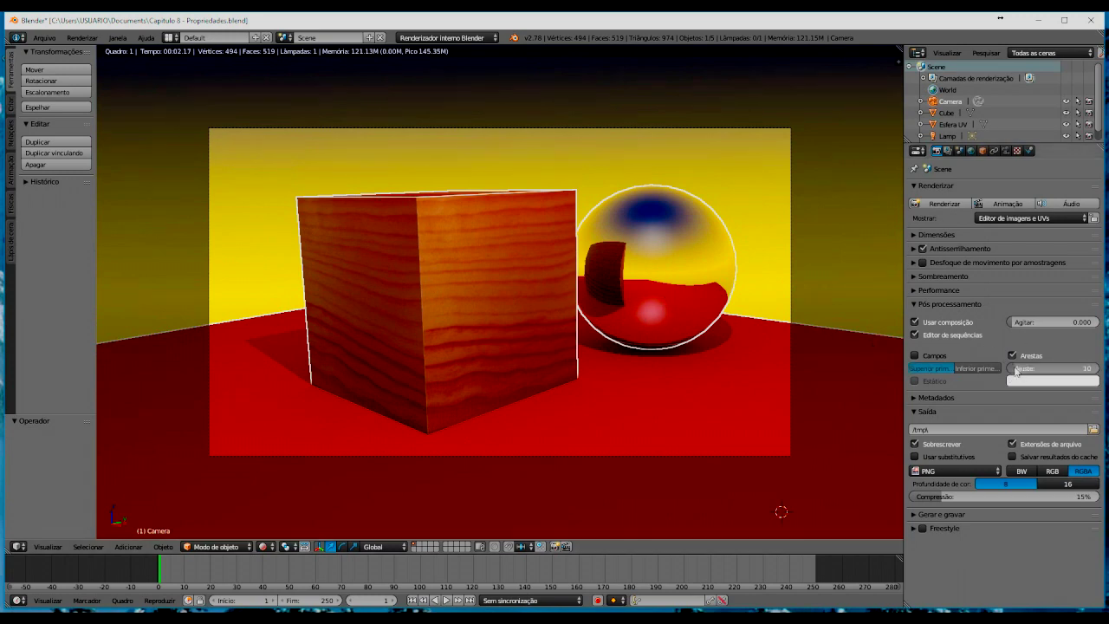
pyautogui.moveTo(1022, 371); pyautogui.dragTo(1057, 371)
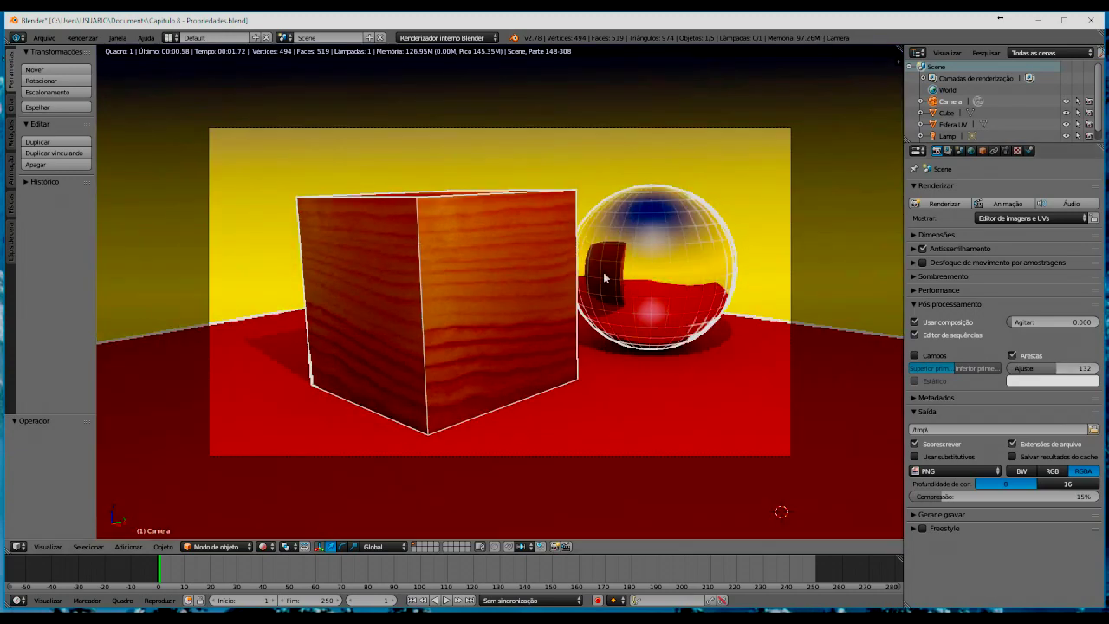
pyautogui.scroll(3, 652, 297)
pyautogui.scroll(3, 652, 297)
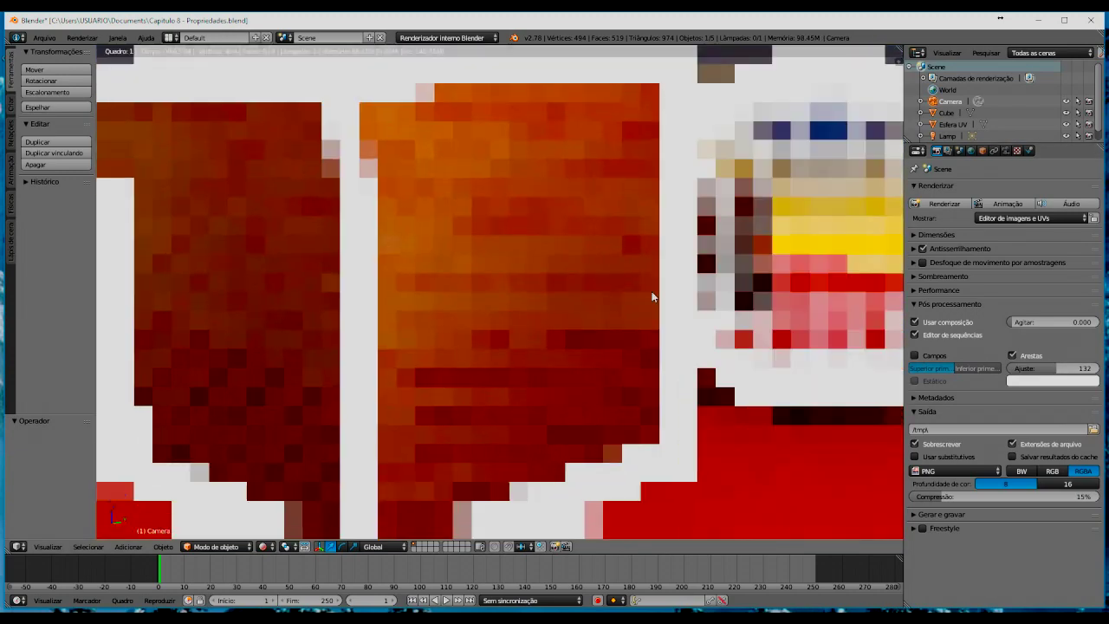
pyautogui.scroll(-5, 805, 284)
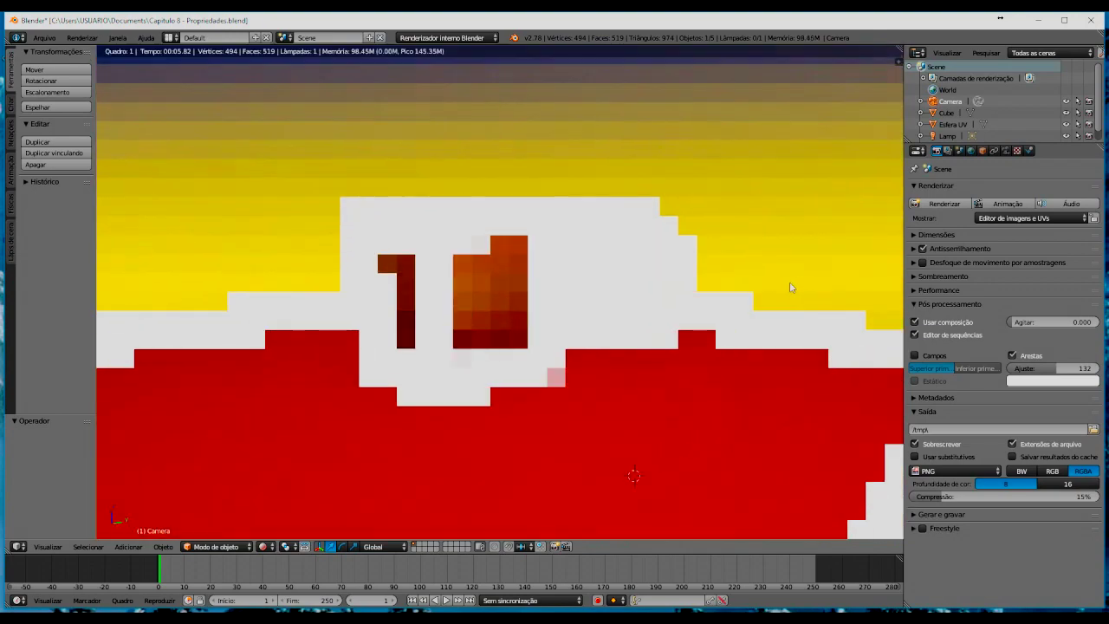
pyautogui.scroll(5, 664, 308)
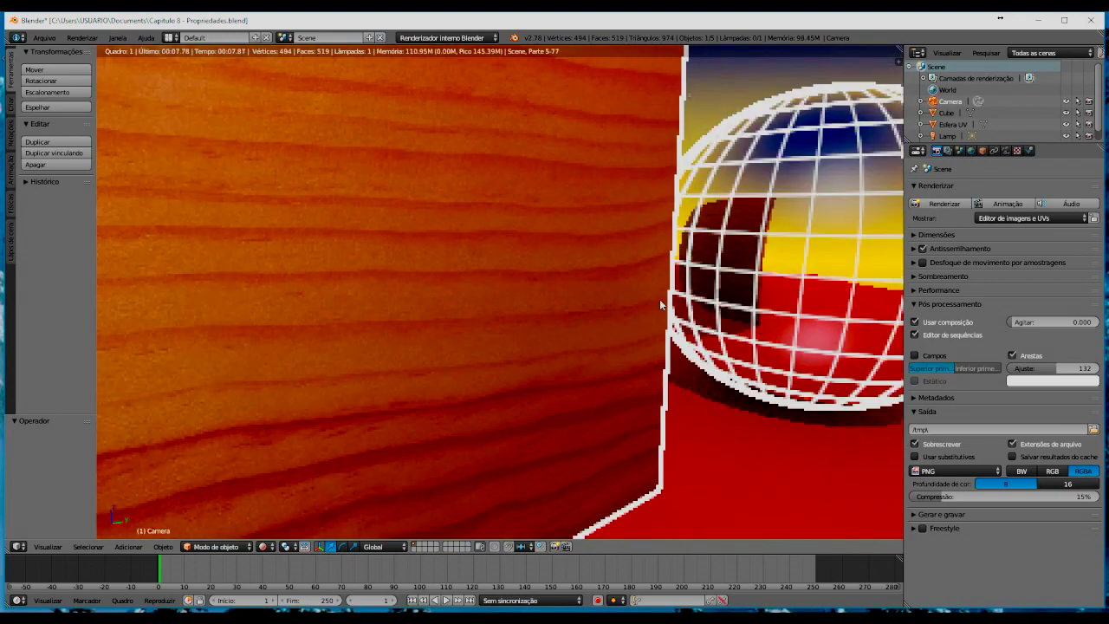
pyautogui.scroll(-2, 711, 323)
pyautogui.scroll(-1, 663, 324)
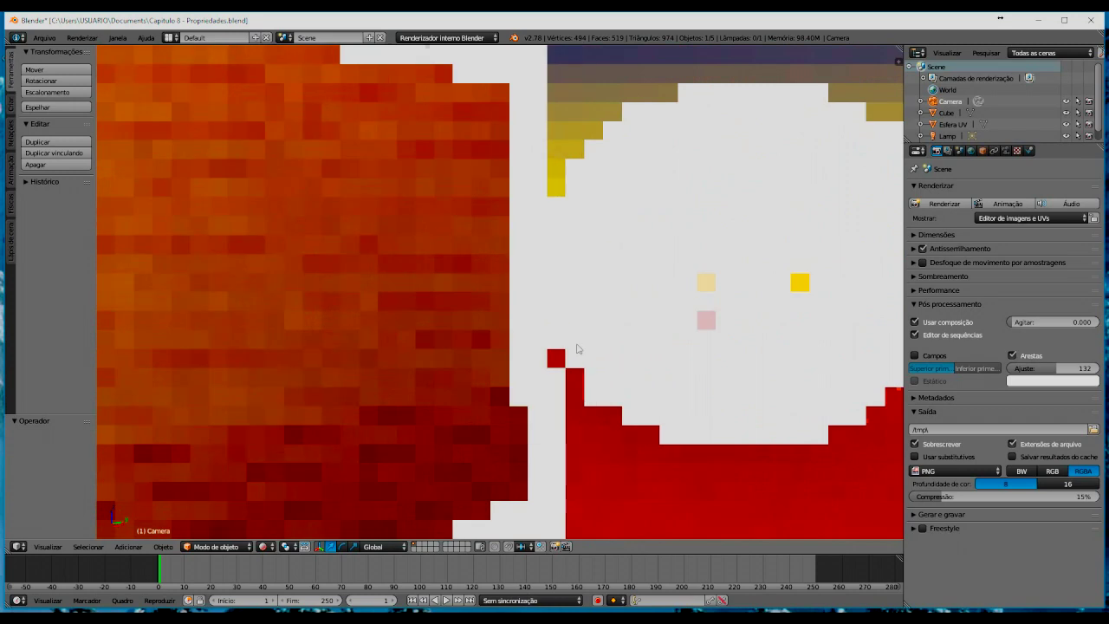
pyautogui.scroll(-1, 577, 341)
pyautogui.scroll(-1, 411, 378)
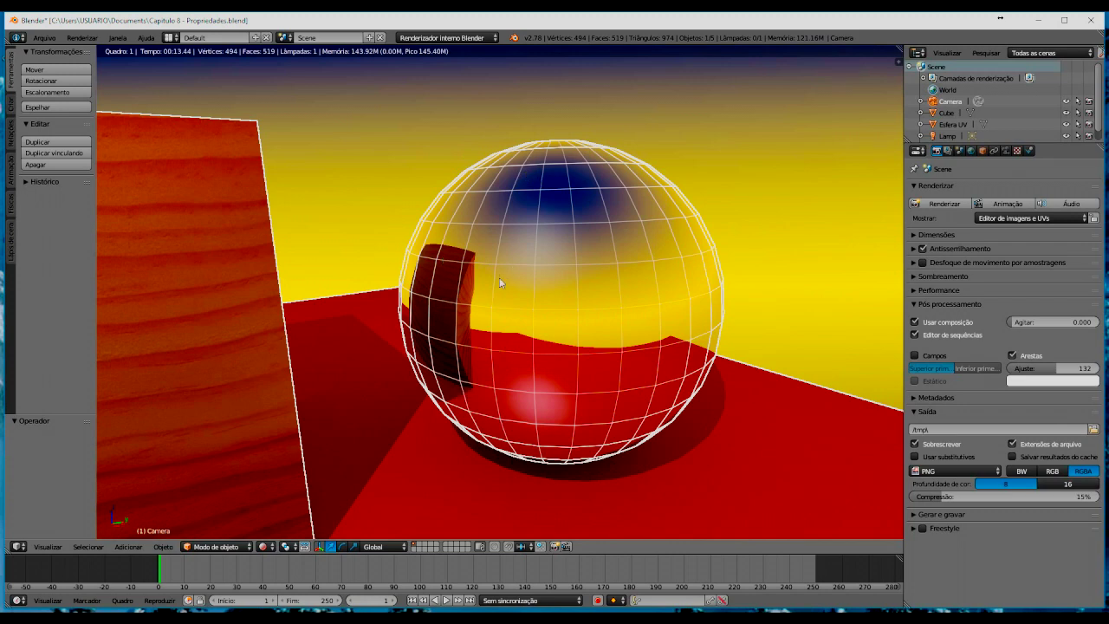
pyautogui.scroll(-3, 499, 282)
pyautogui.scroll(-2, 500, 290)
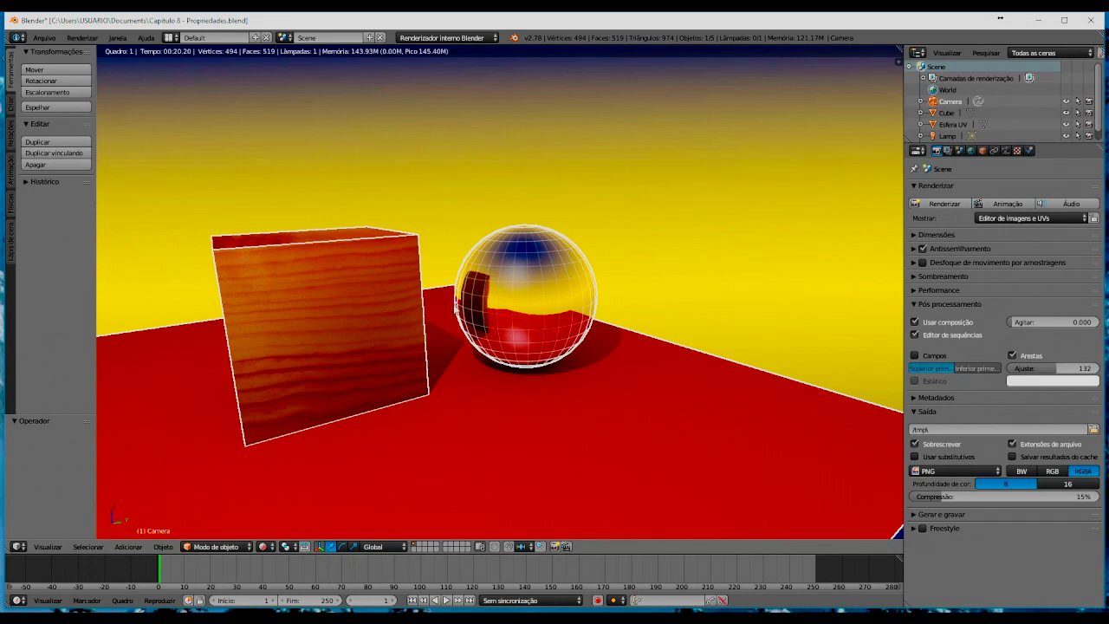
# Step: Render the outlined frame, collapse Pós processamento and expand the Metadados panel
pyautogui.press('F12')
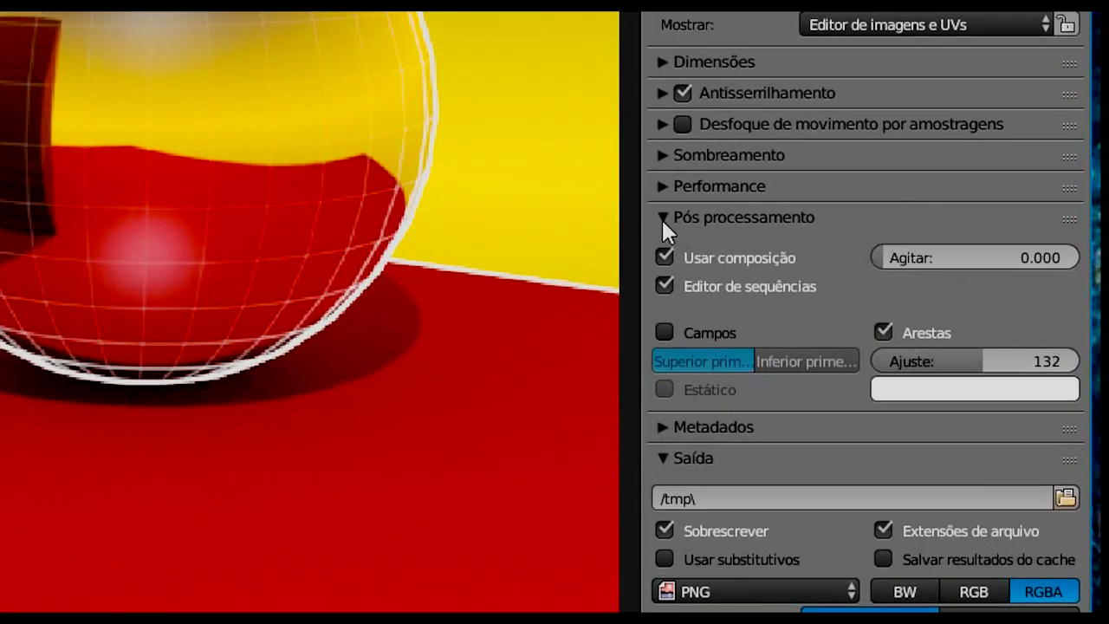
pyautogui.click(660, 218)
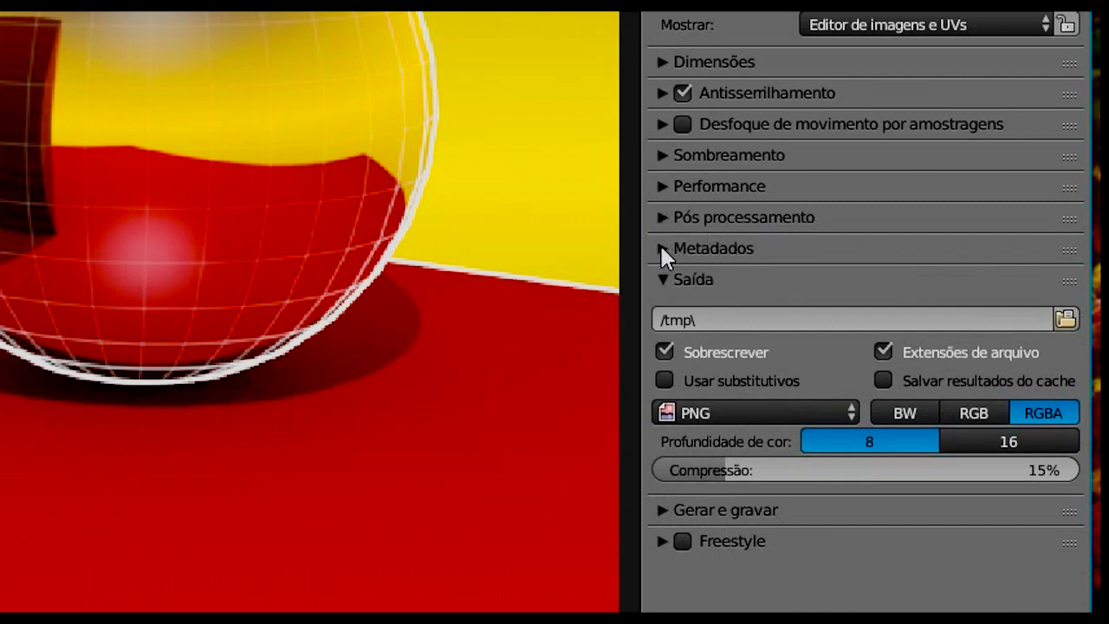
pyautogui.click(663, 249)
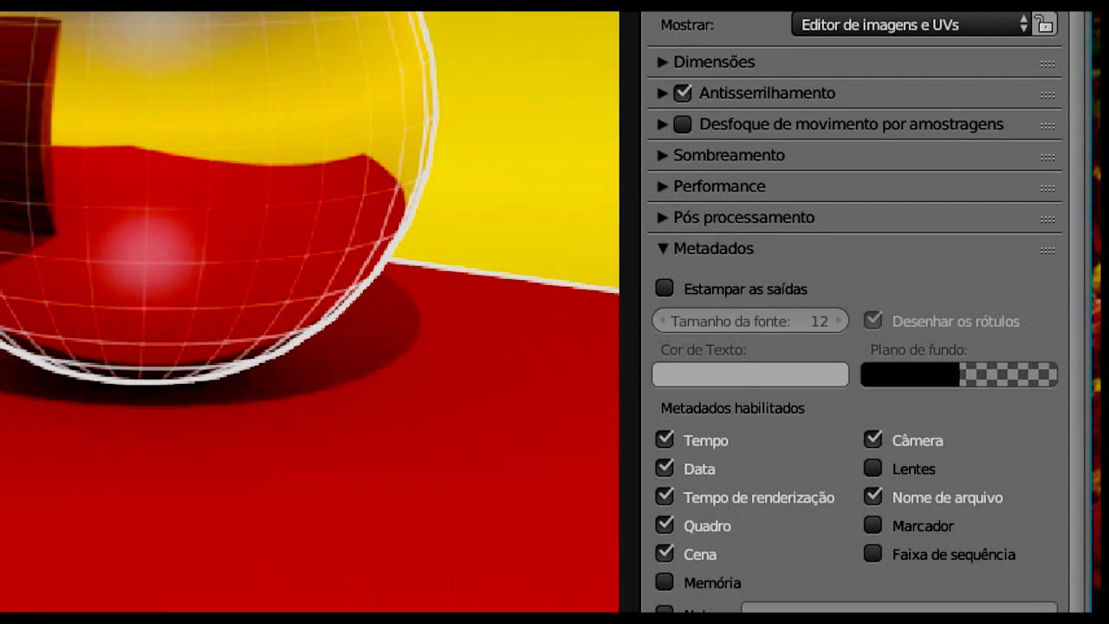
# Step: Enable Estampar as saídas, uncheck Data, Tempo de renderização, Quadro, Cena, Nome de arquivo, Câmera, then render
pyautogui.click(662, 284)
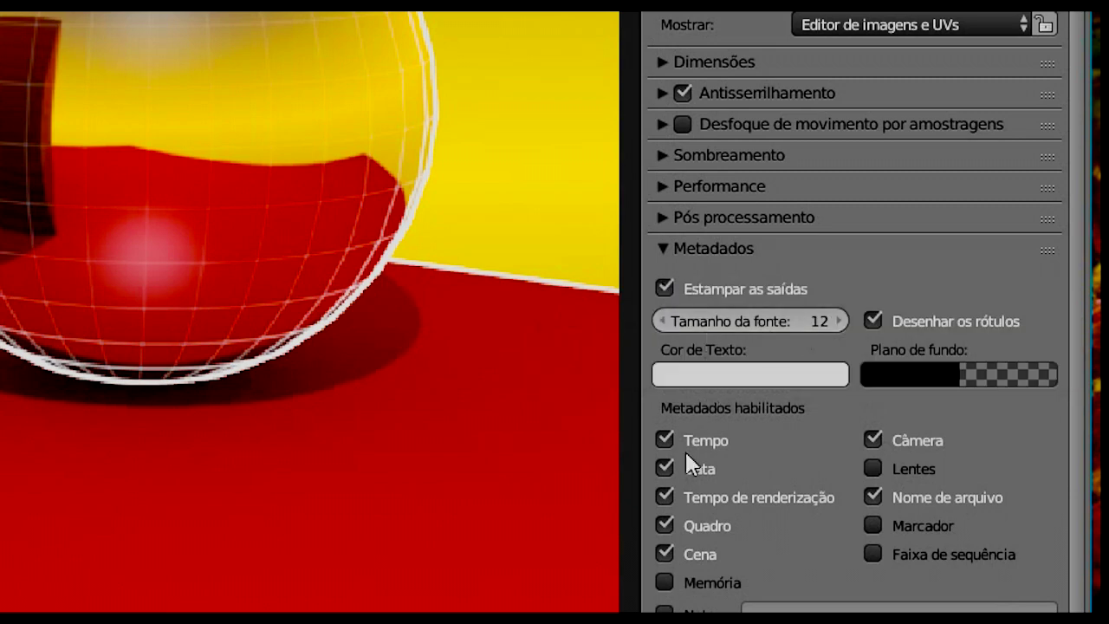
pyautogui.click(664, 468)
pyautogui.click(664, 497)
pyautogui.click(664, 525)
pyautogui.click(664, 554)
pyautogui.click(875, 494)
pyautogui.click(873, 438)
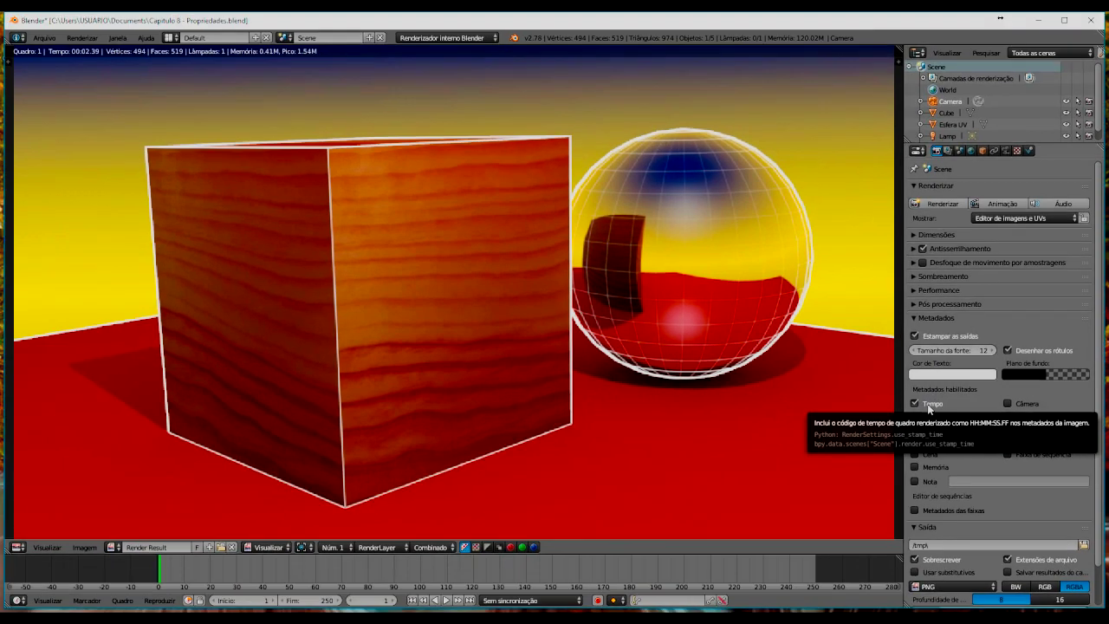
pyautogui.press('F12')
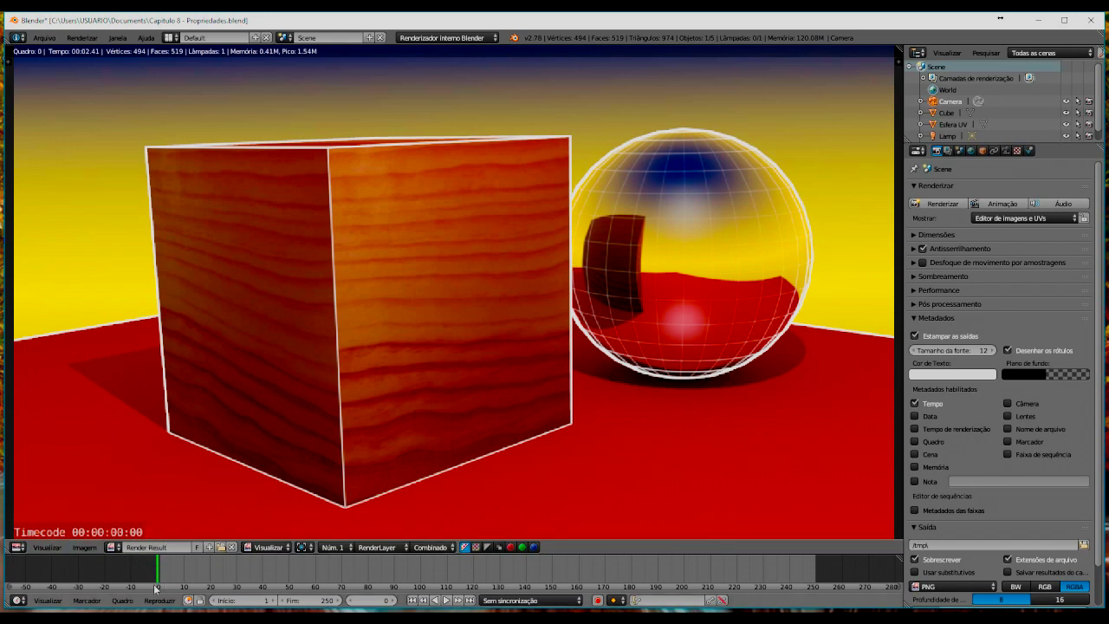
# Step: Render at frame 20, then move the playhead to frame 61 and render again
pyautogui.hotkey('alt', 'a')
pyautogui.moveTo(204, 573); pyautogui.dragTo(211, 573)
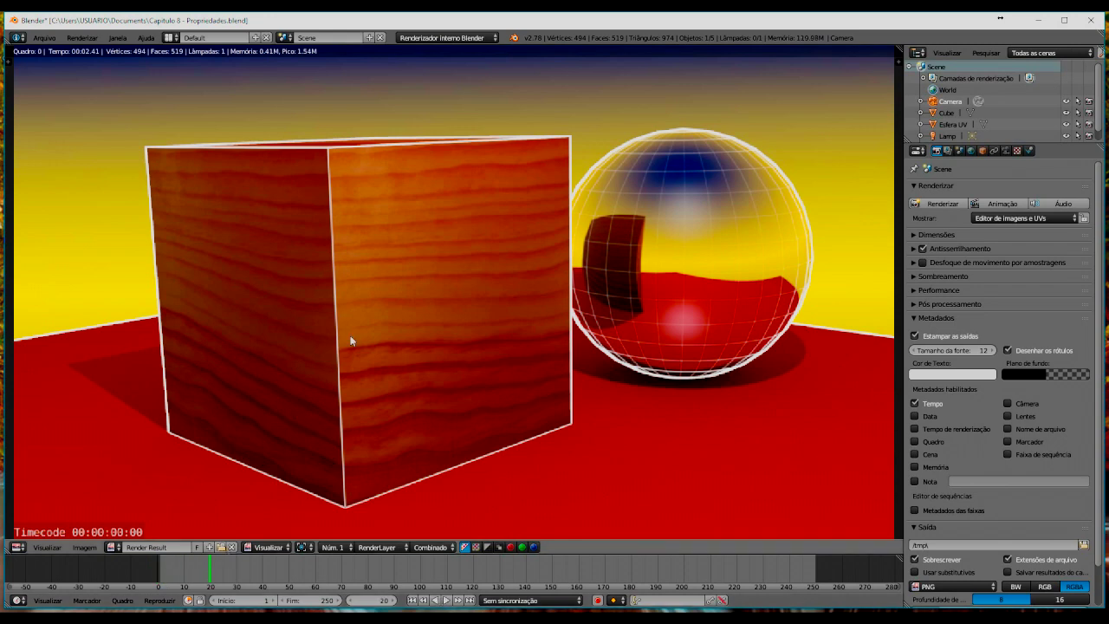
pyautogui.press('F12')
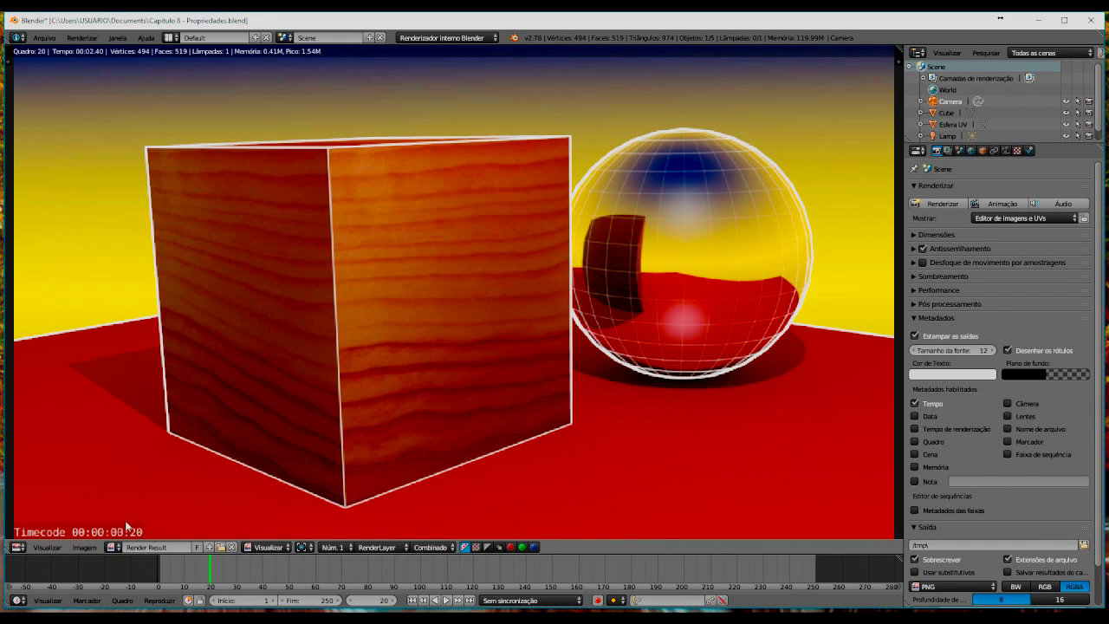
pyautogui.moveTo(212, 574); pyautogui.dragTo(319, 571)
pyautogui.press('F12')
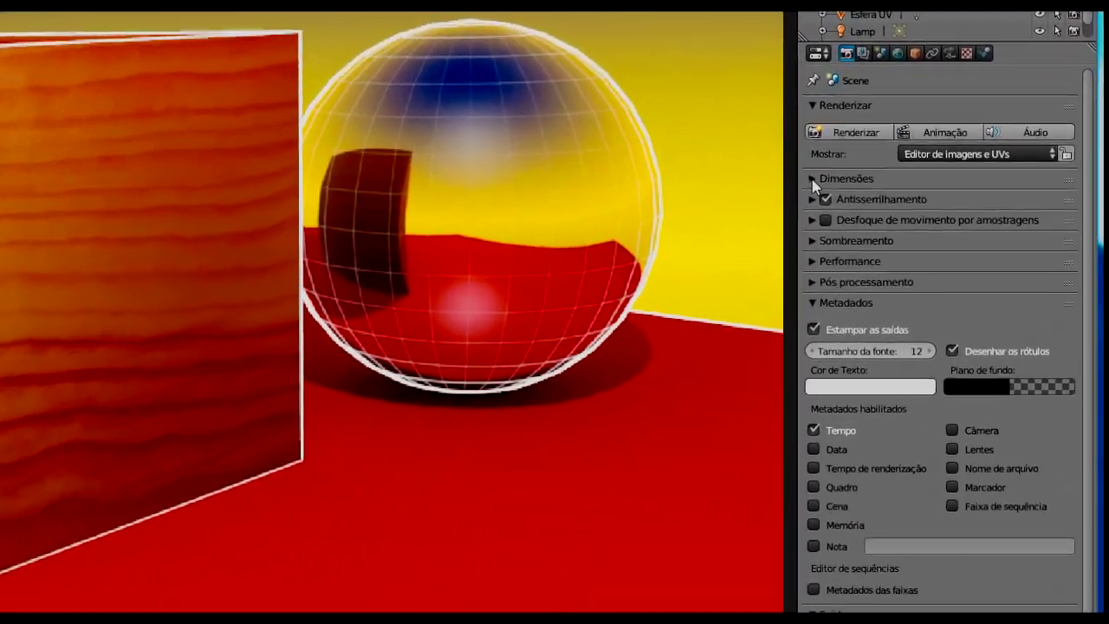
# Step: Expand Dimensões to check the 24 fps frame rate and enter 60/24 in Calculator
pyautogui.click(875, 205)
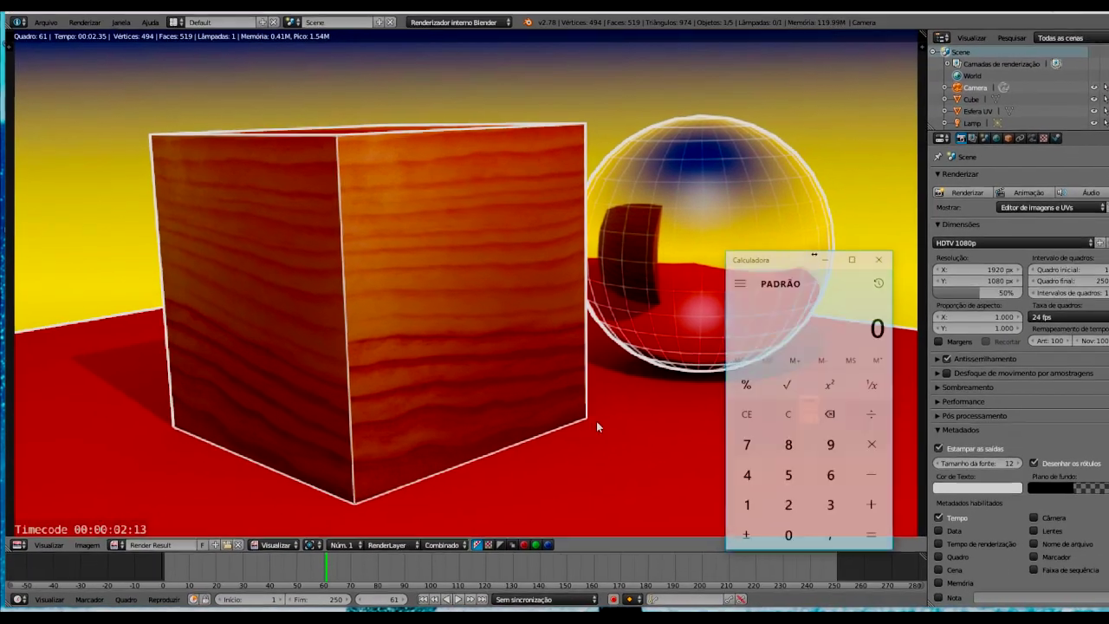
pyautogui.write('60/24')
# Step: Compute 60/24, then bring the timeline to frame 24 and render it
pyautogui.press('Return')
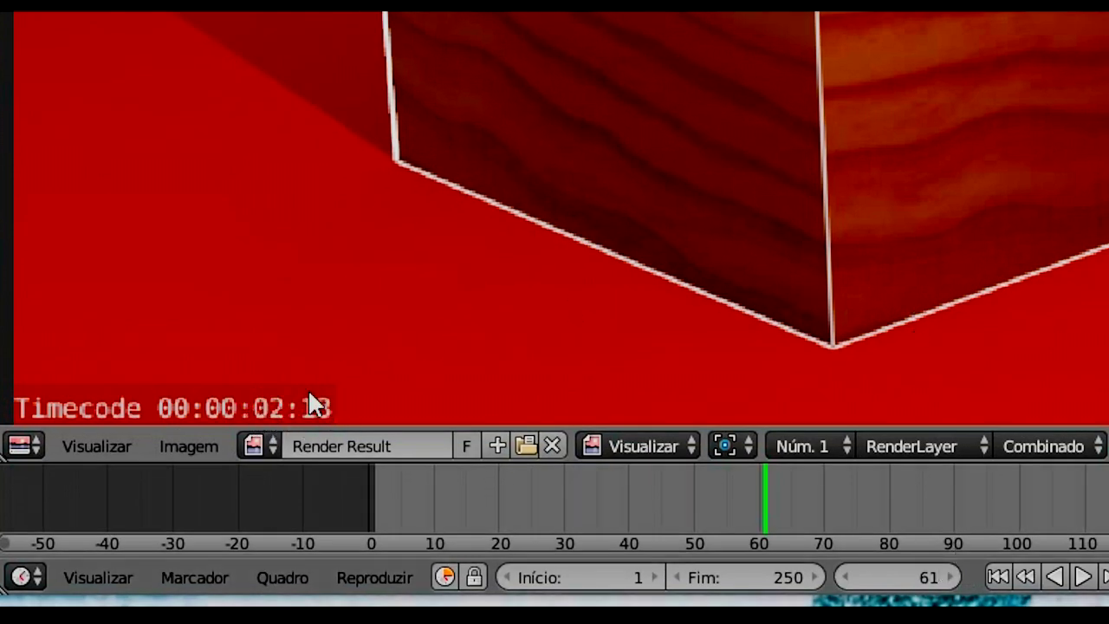
pyautogui.hotkey('alt', 'a')
pyautogui.moveTo(759, 501)
pyautogui.mouseDown()
pyautogui.moveTo(419, 486)
pyautogui.moveTo(510, 482)
pyautogui.mouseUp()
pyautogui.hotkey('alt', 'a')
pyautogui.click(950, 575)
pyautogui.click(950, 575)
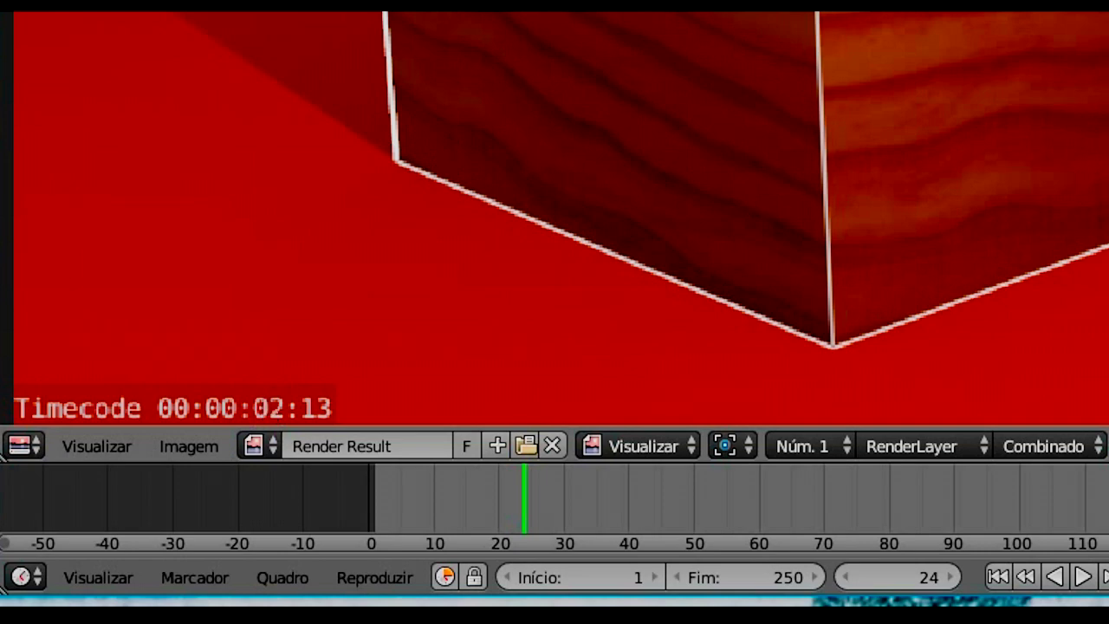
pyautogui.press('F12')
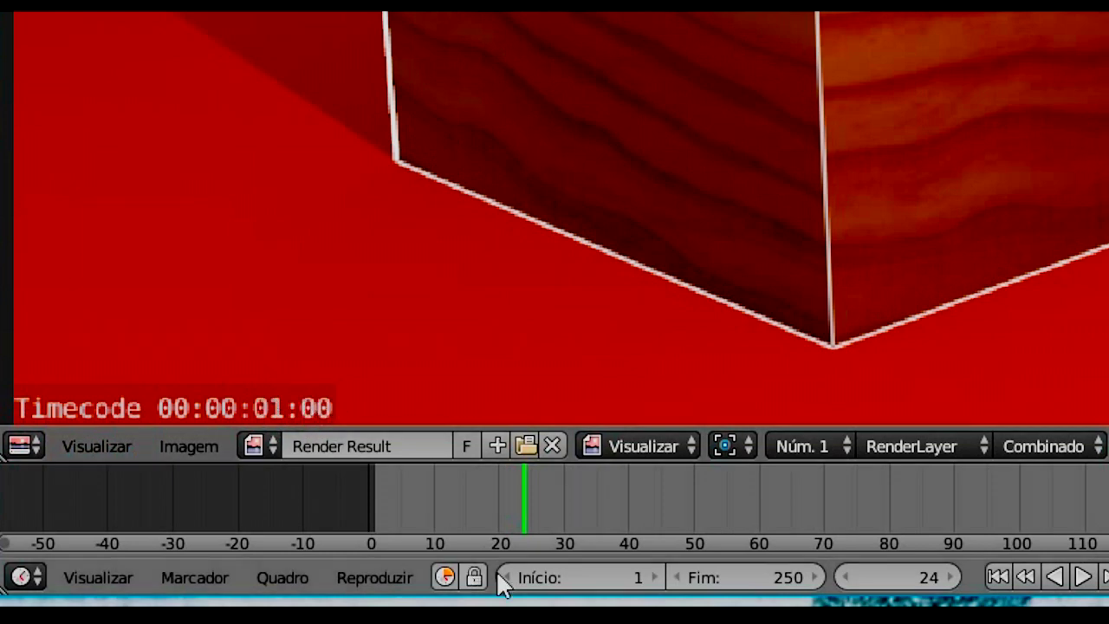
# Step: Play to frame 30 and render, giving the stamp Timecode 00:00:01:06
pyautogui.hotkey('alt', 'a')
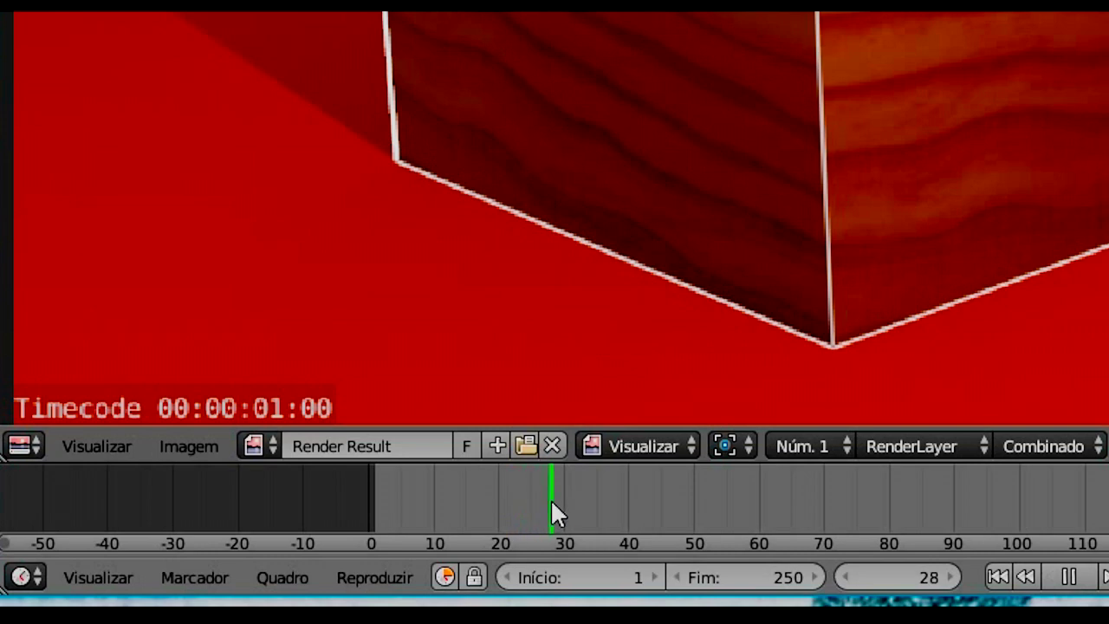
pyautogui.hotkey('alt', 'a')
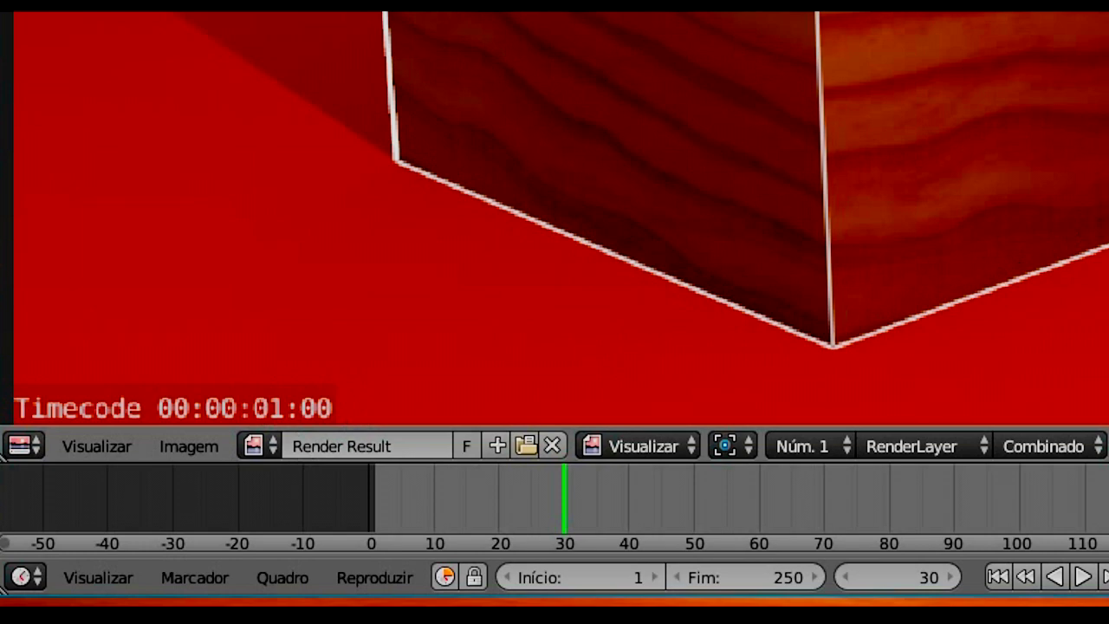
pyautogui.press('F12')
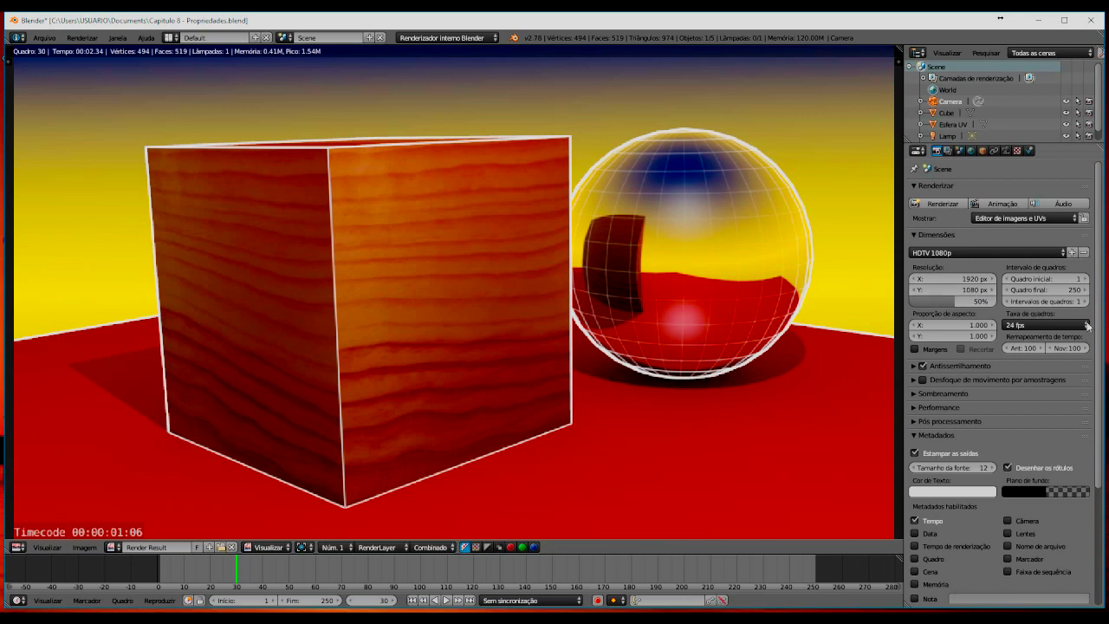
# Step: Set Taxa de quadros to 30 fps and re-render
pyautogui.click(1083, 326)
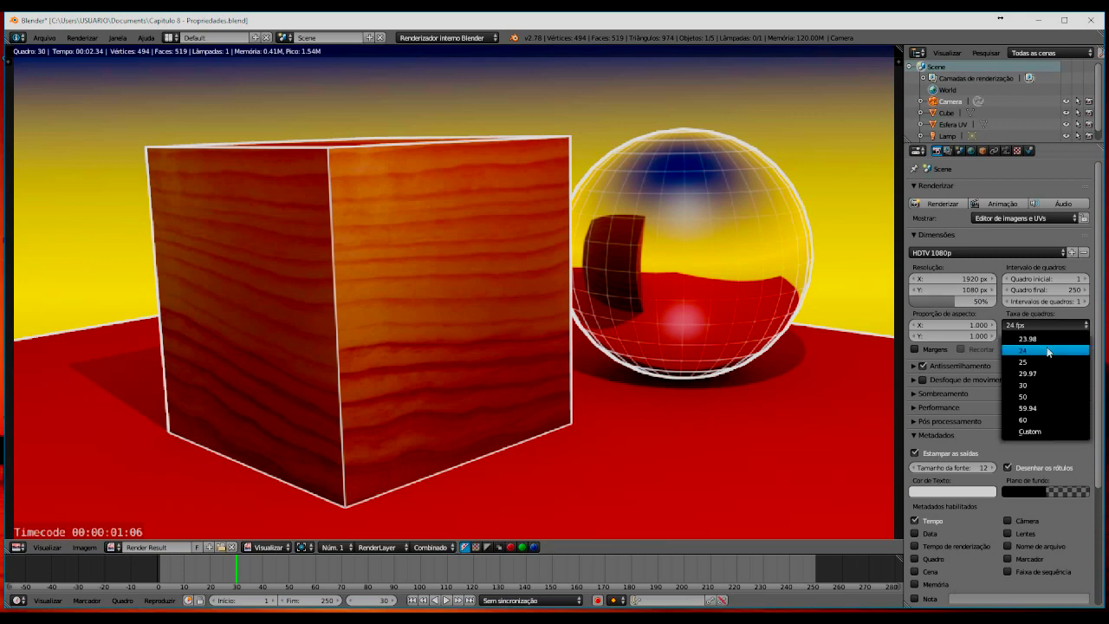
pyautogui.click(1035, 385)
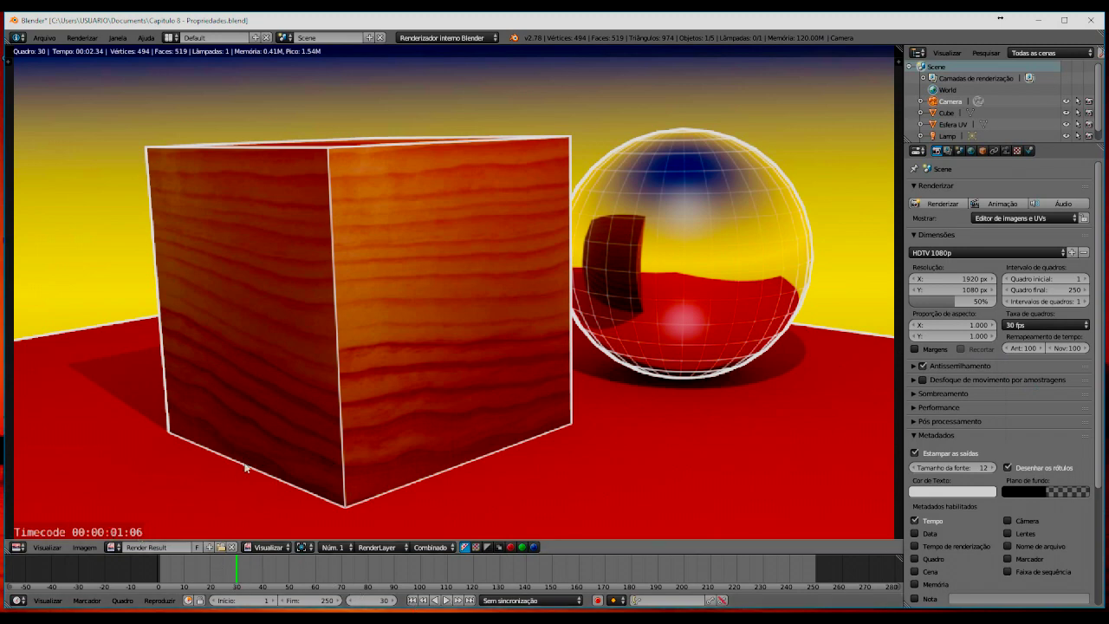
pyautogui.press('F12')
# Step: Replace the Tempo stamp with the Data stamp and render
pyautogui.moveTo(1097, 317); pyautogui.dragTo(1103, 452)
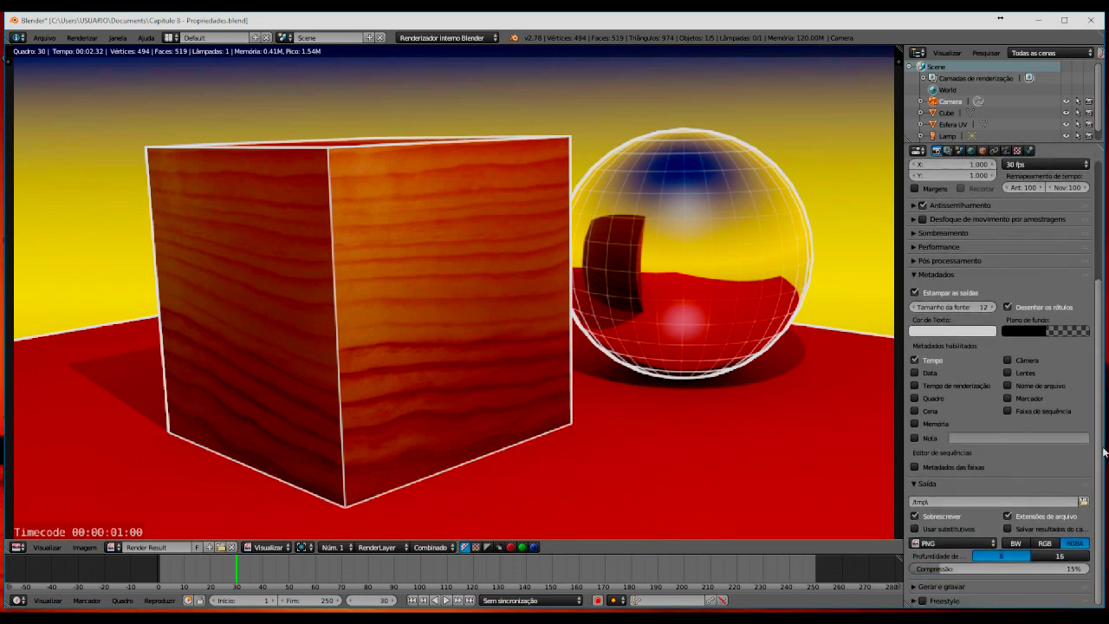
pyautogui.click(915, 372)
pyautogui.click(914, 359)
pyautogui.press('F12')
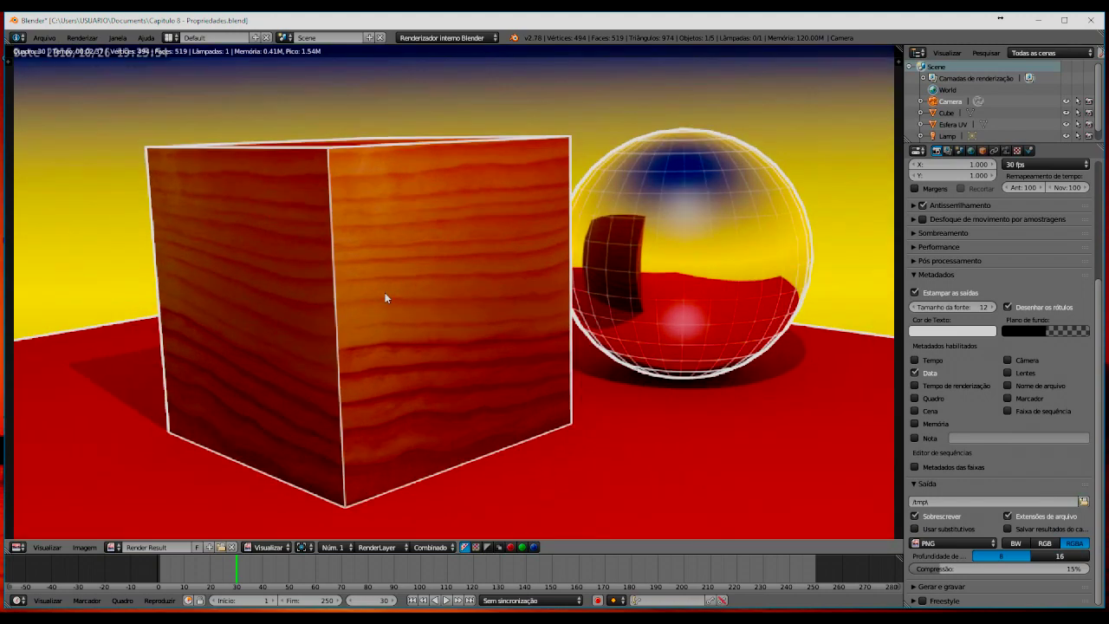
# Step: Zoom and pan the render to inspect the date stamp, then back to the cube
pyautogui.scroll(2, 385, 291)
pyautogui.scroll(-3, 384, 292)
pyautogui.scroll(2, 385, 292)
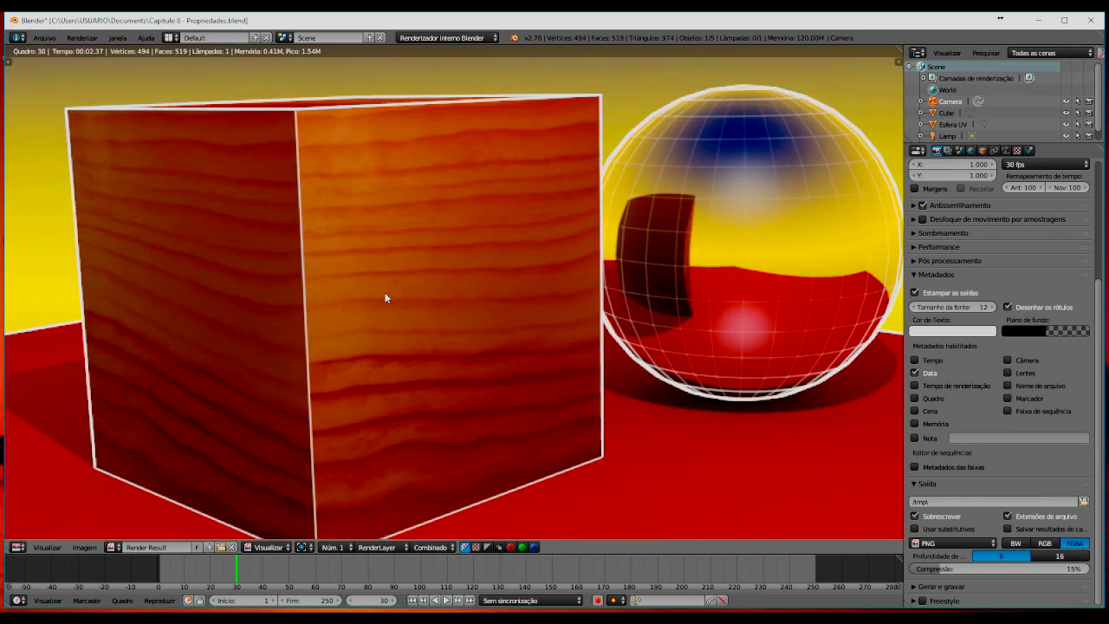
pyautogui.moveTo(386, 289)
pyautogui.mouseDown(button='middle')
pyautogui.moveTo(624, 444)
pyautogui.moveTo(615, 450)
pyautogui.mouseUp(button='middle')
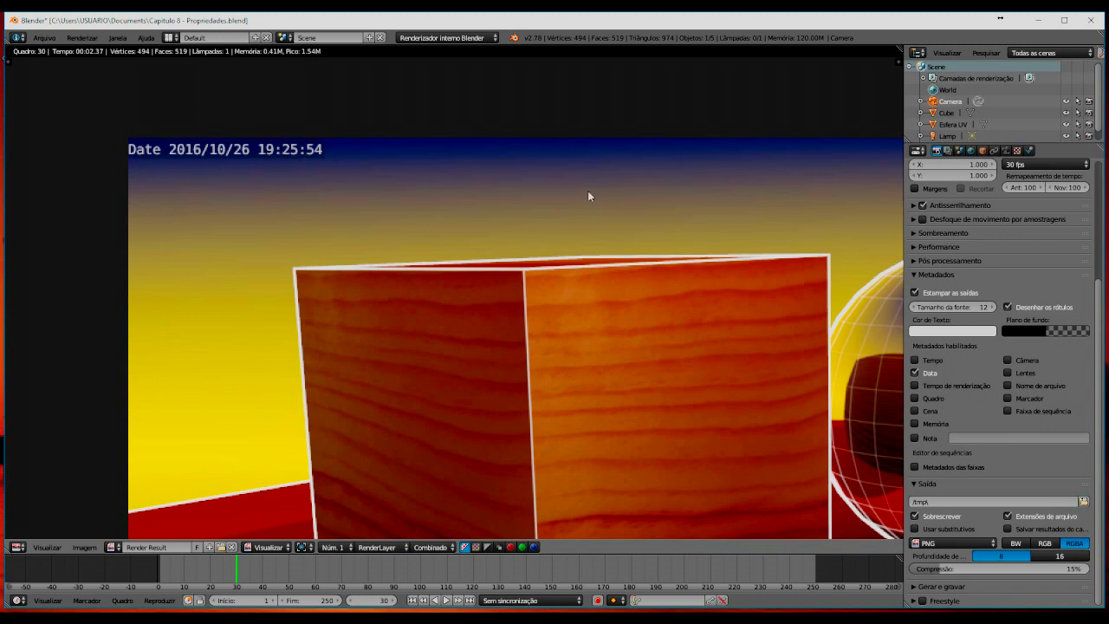
pyautogui.moveTo(483, 309); pyautogui.dragTo(375, 204, button='middle')
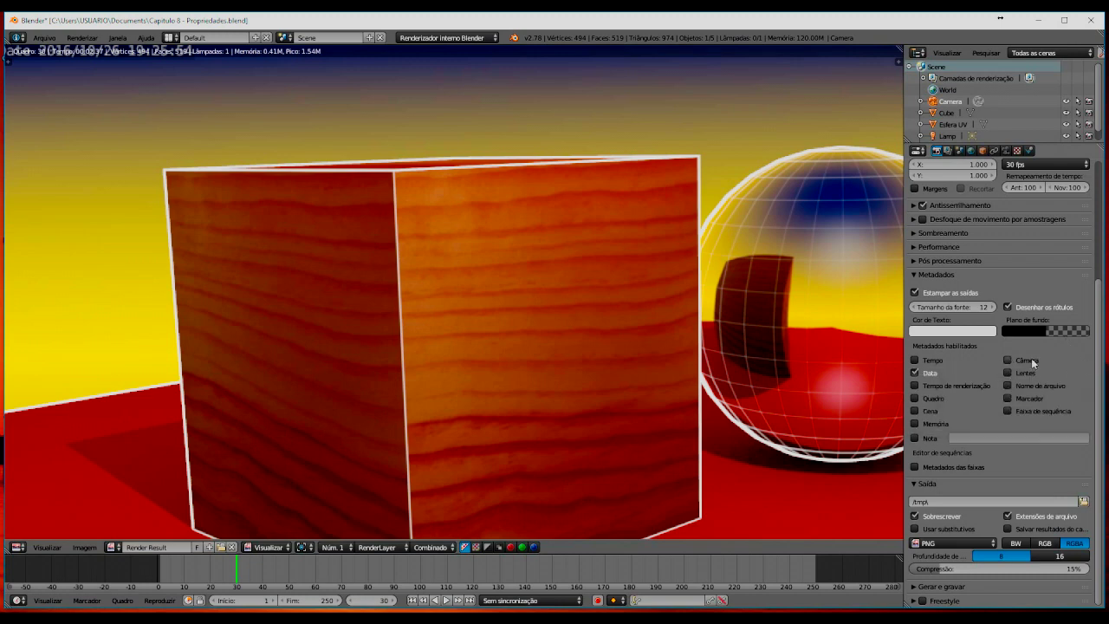
# Step: Enable the sequence strip, marker, camera, lens, file name, render time, frame, memory and note stamps
pyautogui.click(1007, 410)
pyautogui.click(1007, 396)
pyautogui.click(1007, 372)
pyautogui.click(1007, 360)
pyautogui.click(1007, 385)
pyautogui.click(914, 385)
pyautogui.click(914, 397)
pyautogui.click(915, 424)
pyautogui.click(915, 437)
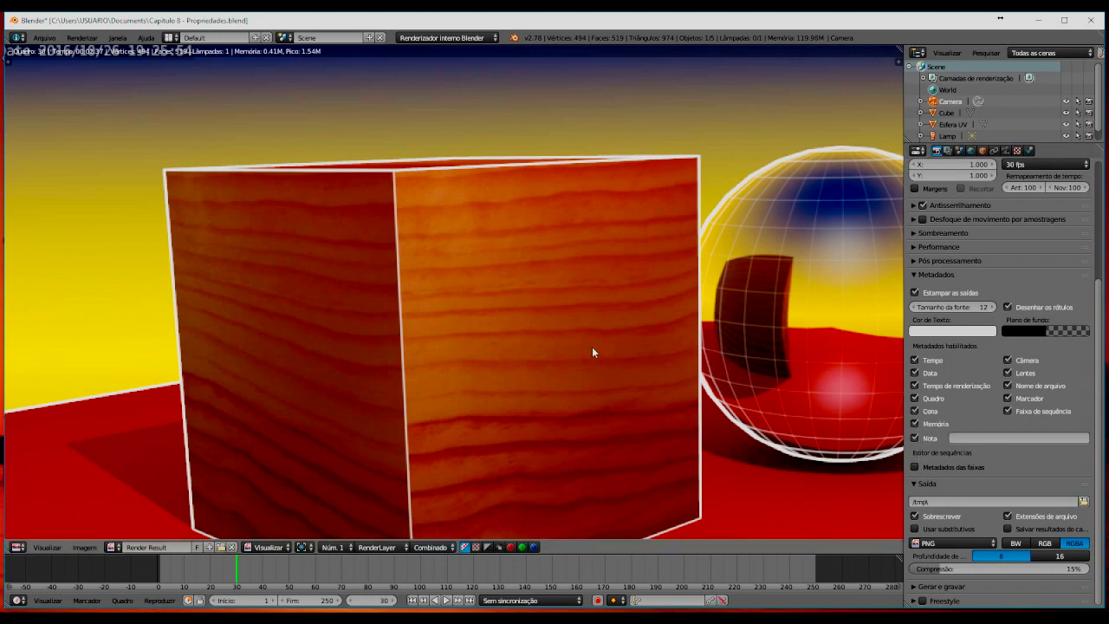
# Step: Re-render with F12 and zoom out to view all the metadata stamps
pyautogui.press('F12')
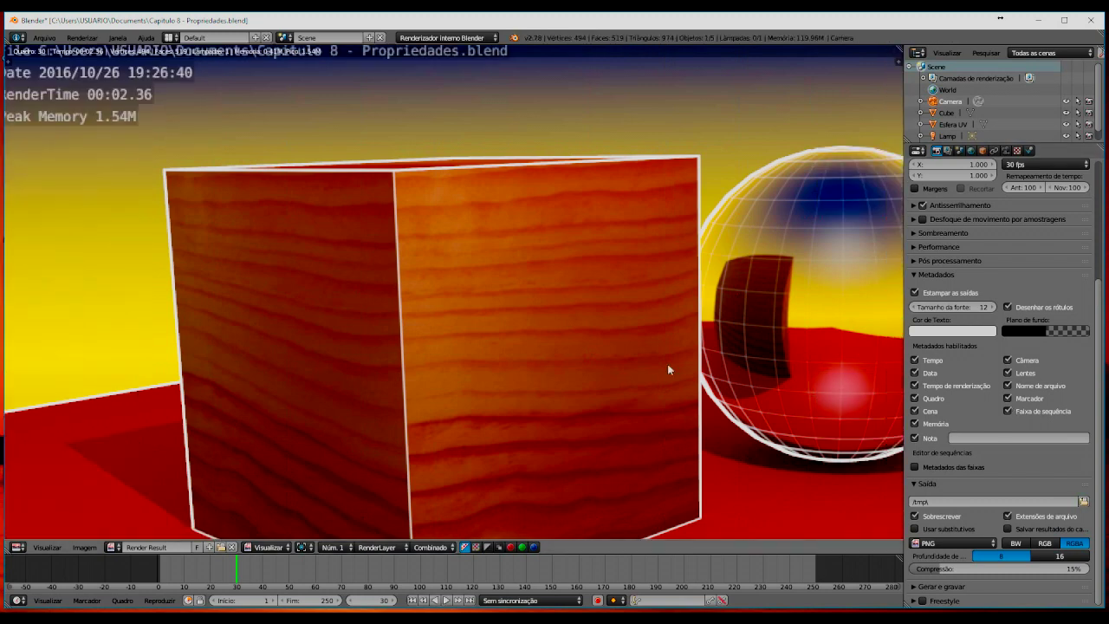
pyautogui.scroll(-1, 374, 197)
pyautogui.scroll(-1, 374, 197)
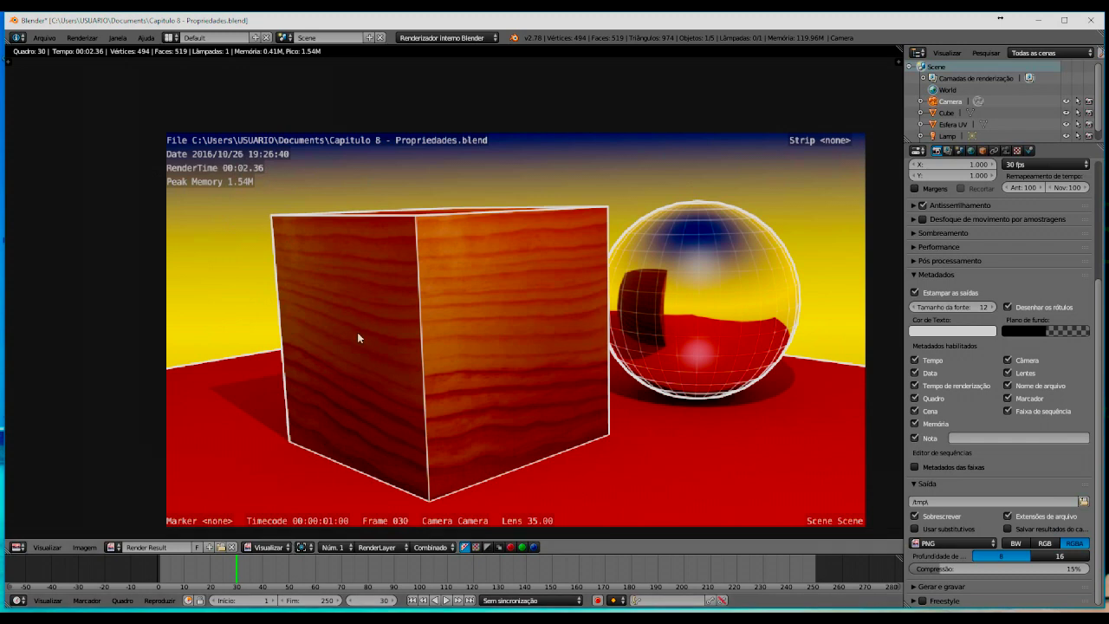
pyautogui.click(911, 233)
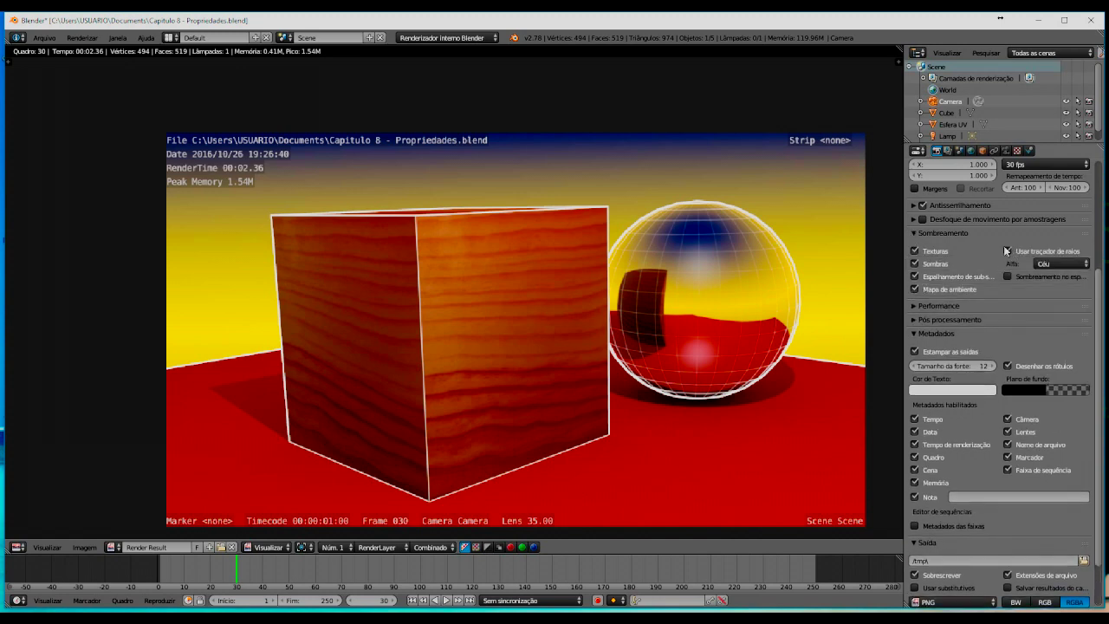
# Step: Render a test frame with ray tracing and textures turned off
pyautogui.click(1007, 250)
pyautogui.click(914, 251)
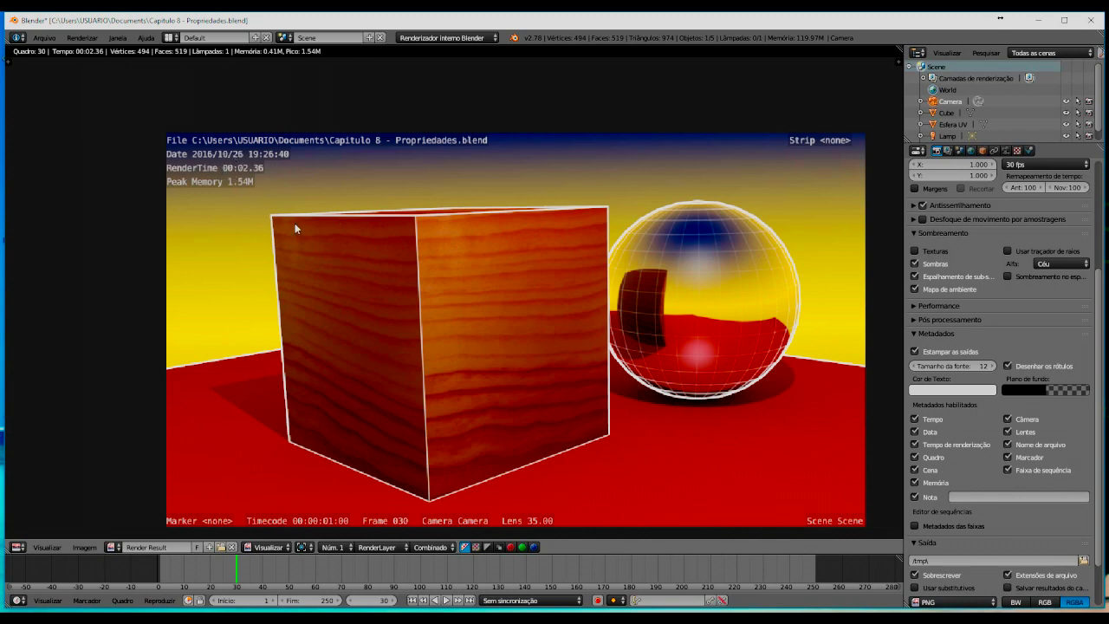
pyautogui.press('F12')
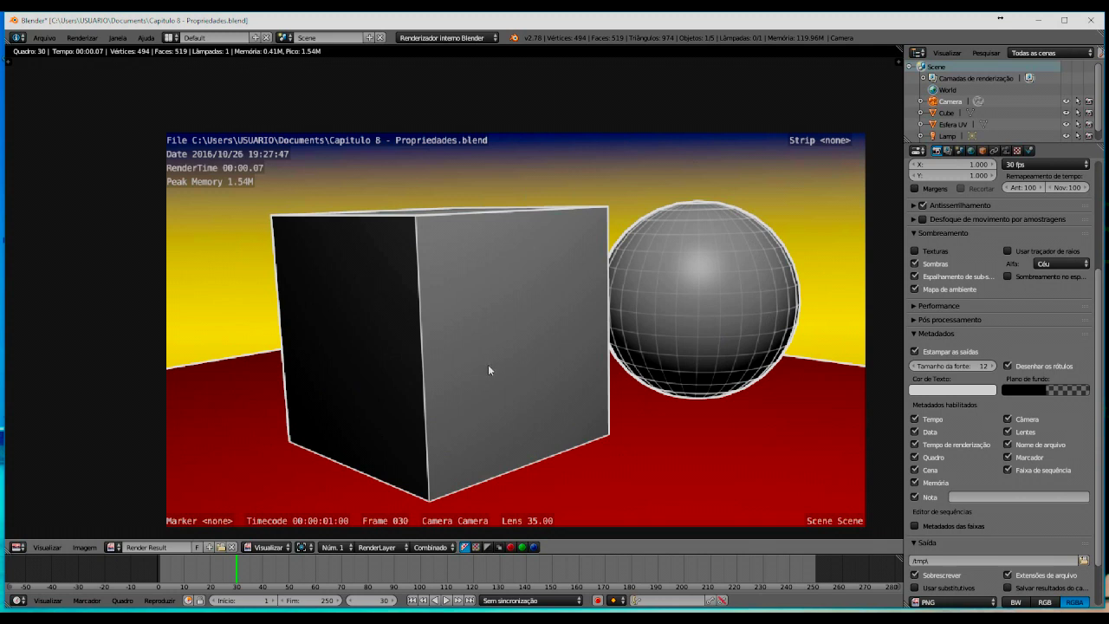
# Step: Turn ray tracing and textures back on and collapse the shading settings
pyautogui.click(1008, 251)
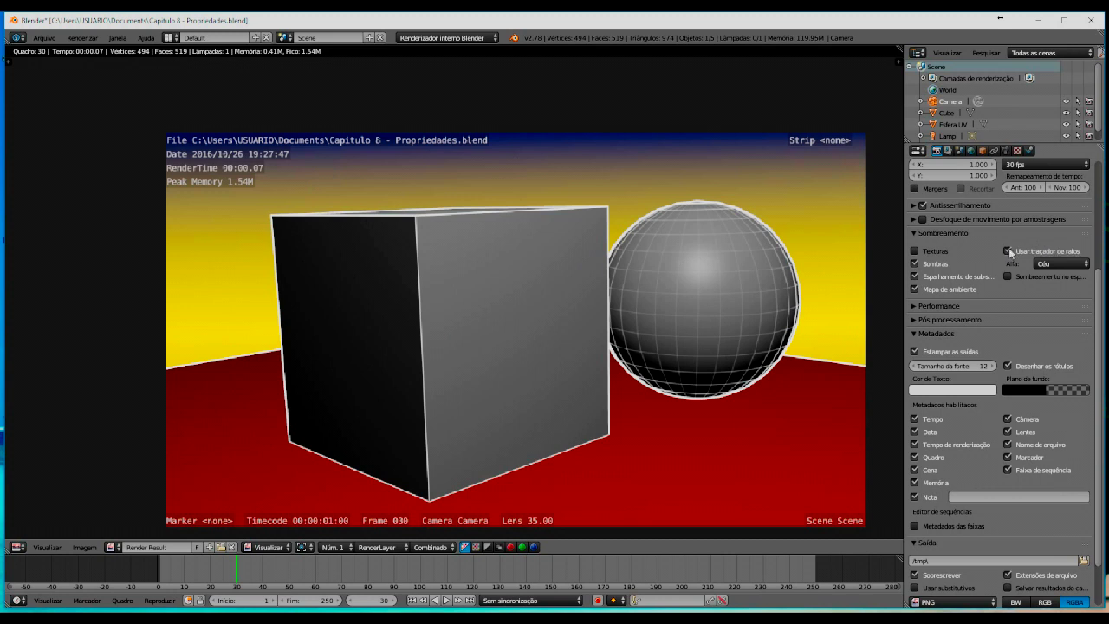
pyautogui.click(915, 251)
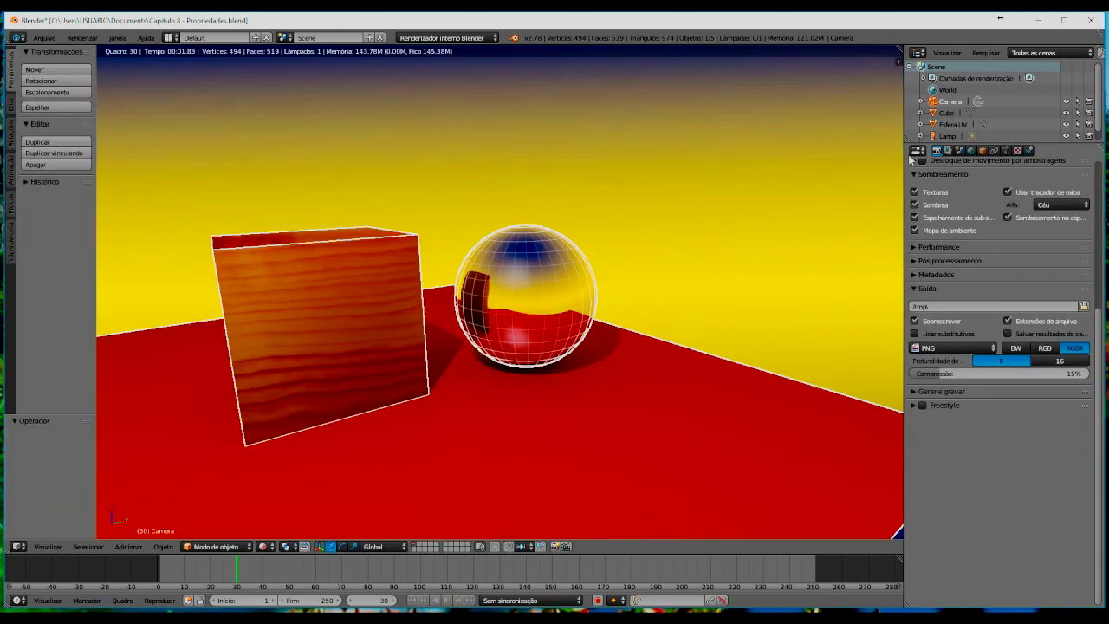
pyautogui.click(915, 174)
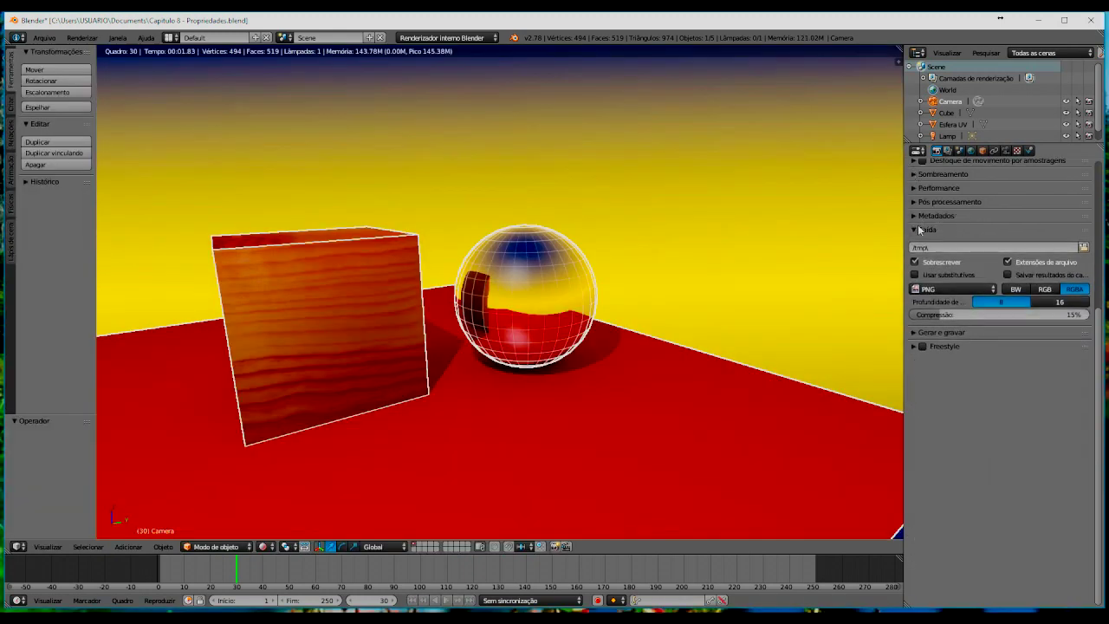
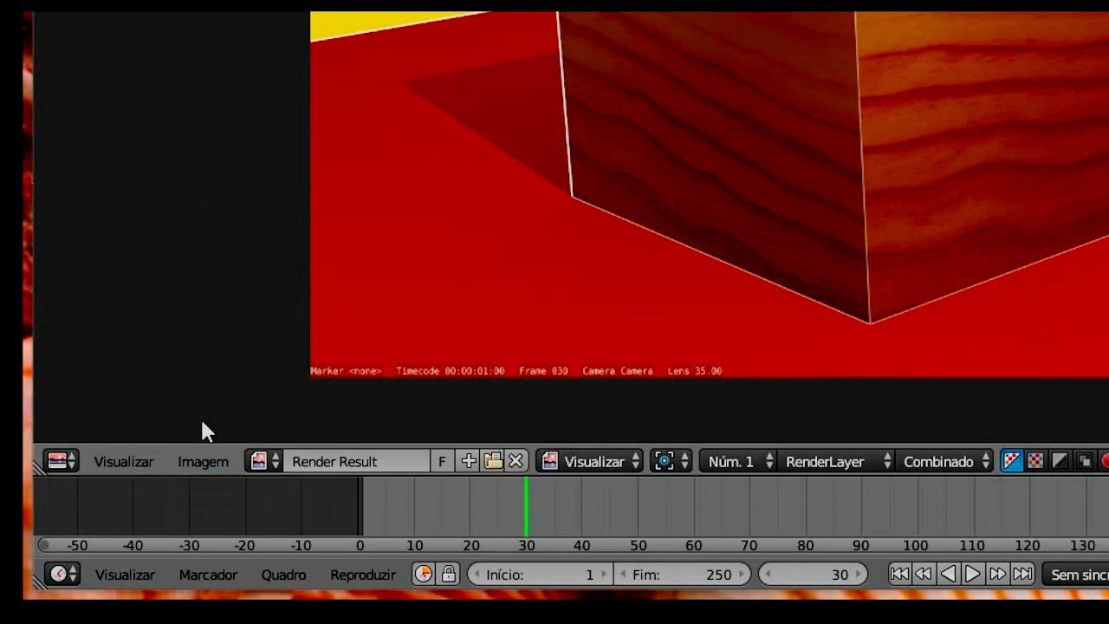
# Step: Save the render result over the existing Capitulo 8 - Propriedades.png in Documents
pyautogui.click(204, 461)
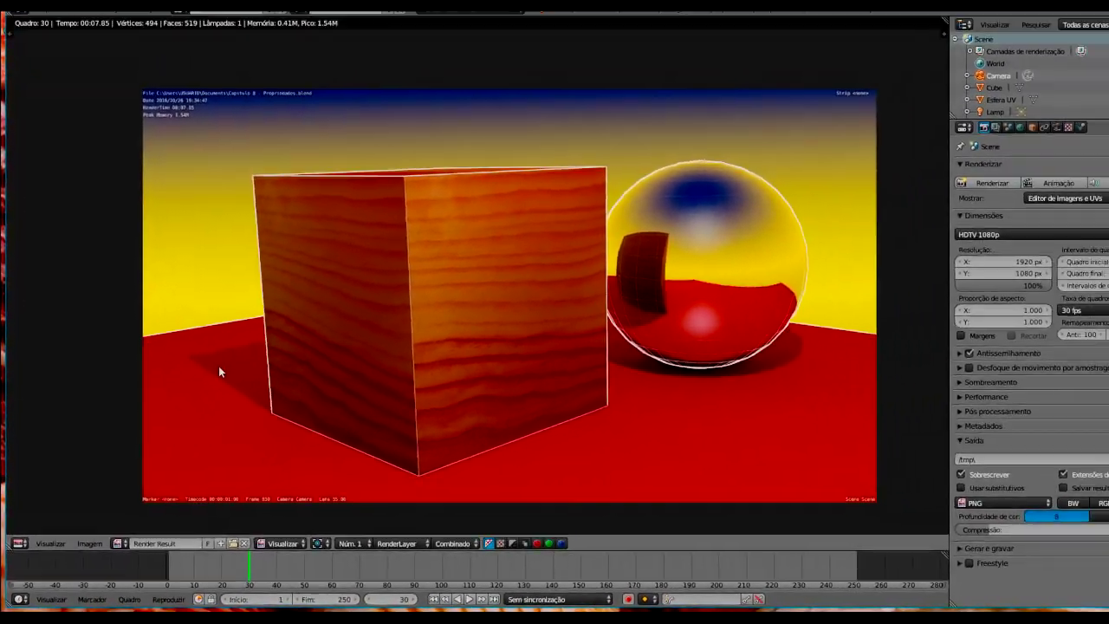
pyautogui.press('F3')
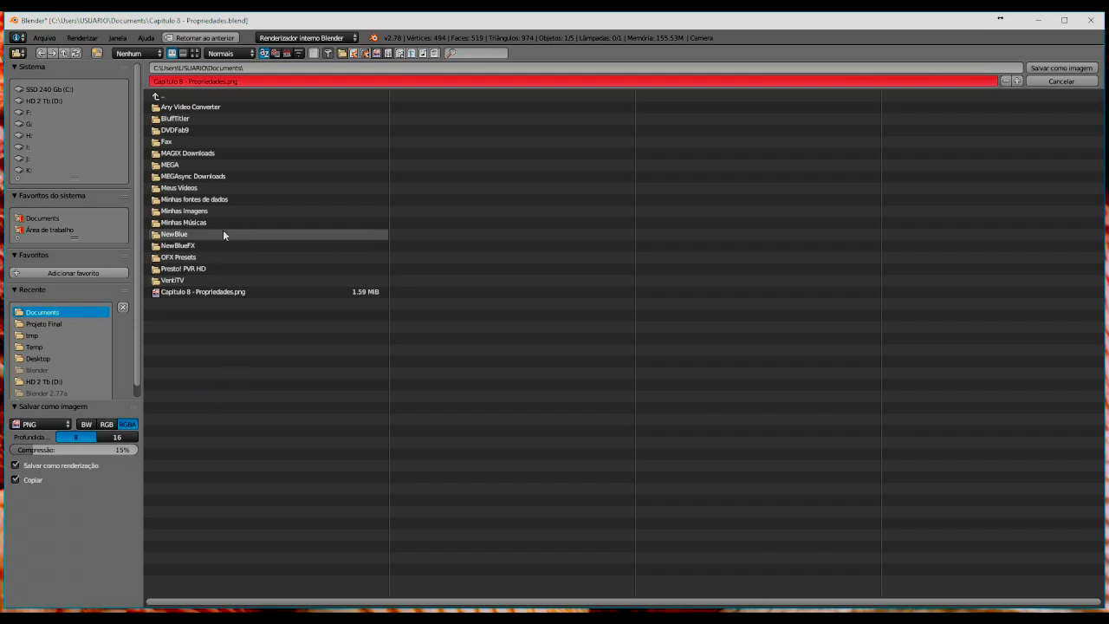
pyautogui.click(237, 293)
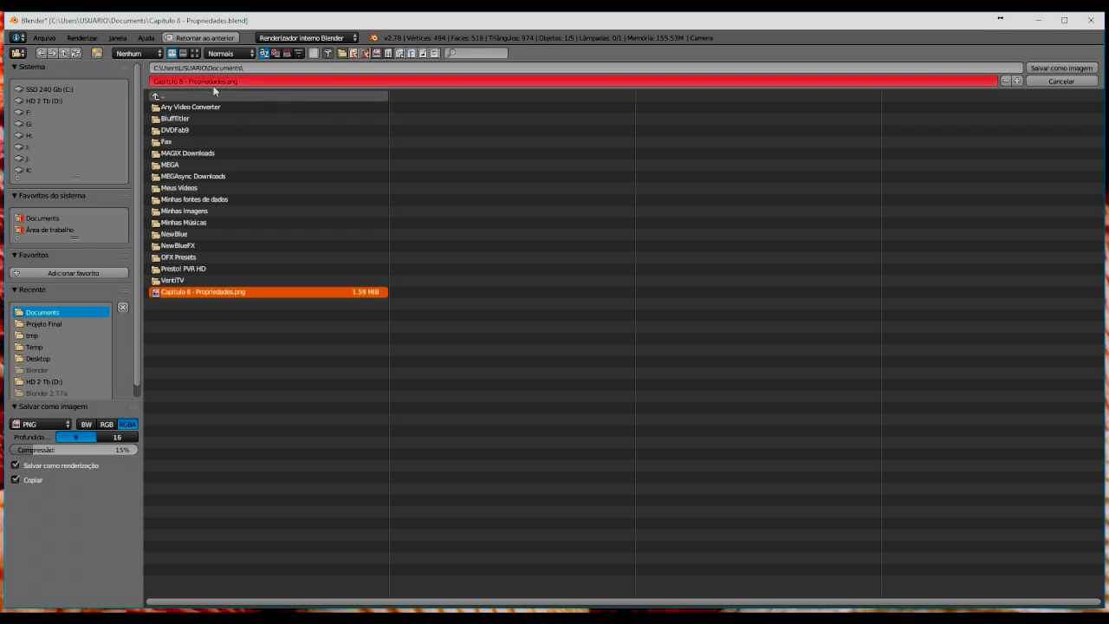
pyautogui.click(1055, 69)
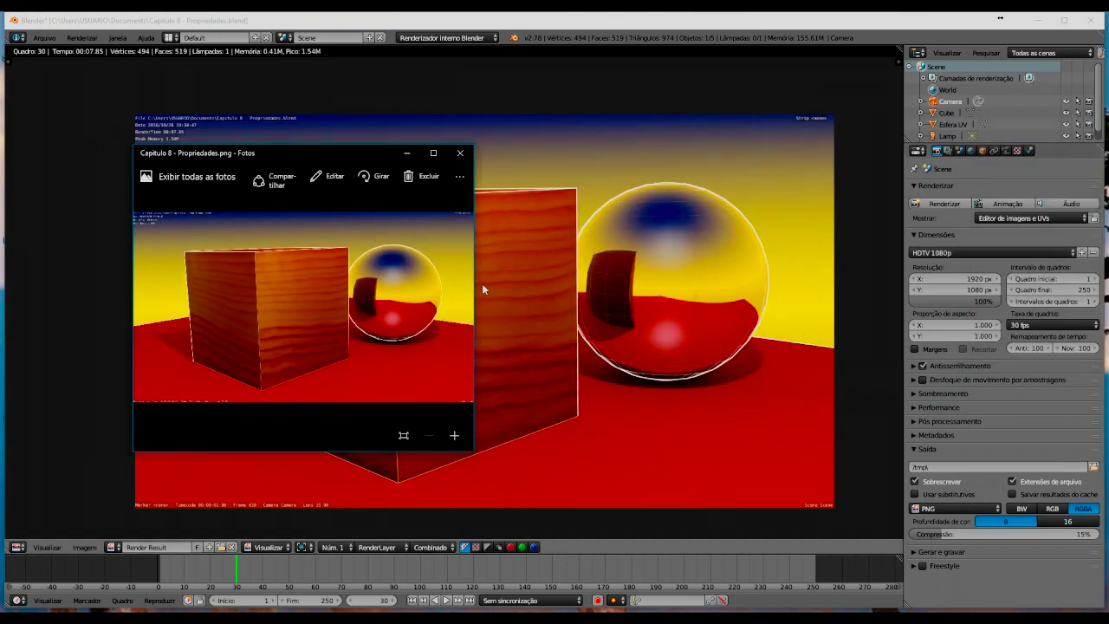
# Step: Widen the Photos window and show the PNG's file information: 1920 x 1080, 1.6 MB
pyautogui.moveTo(473, 282); pyautogui.dragTo(571, 281)
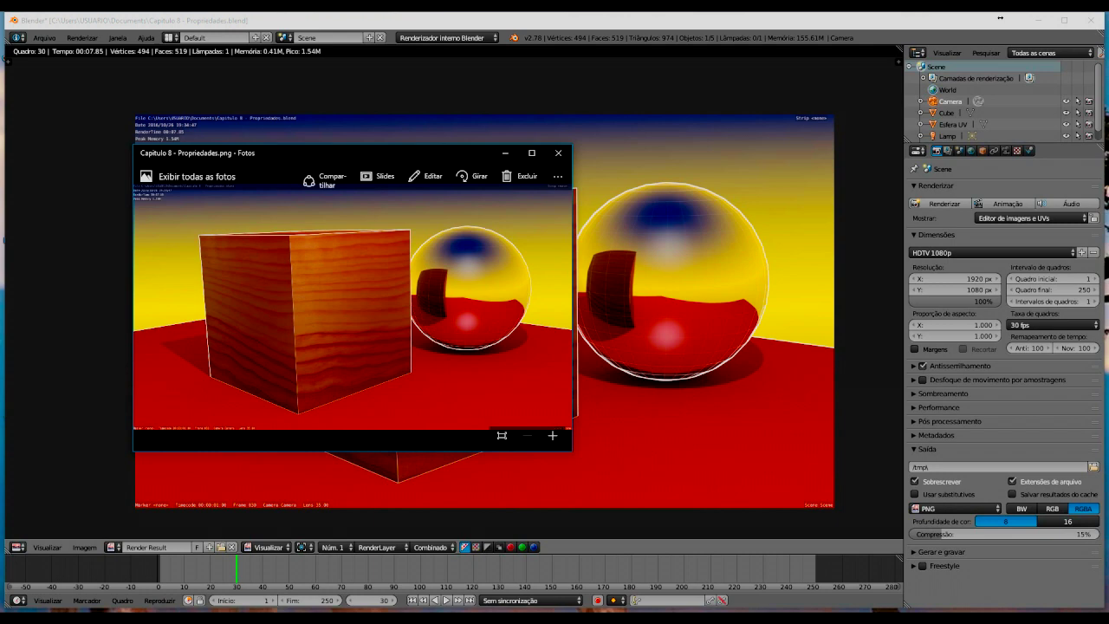
pyautogui.rightClick(373, 283)
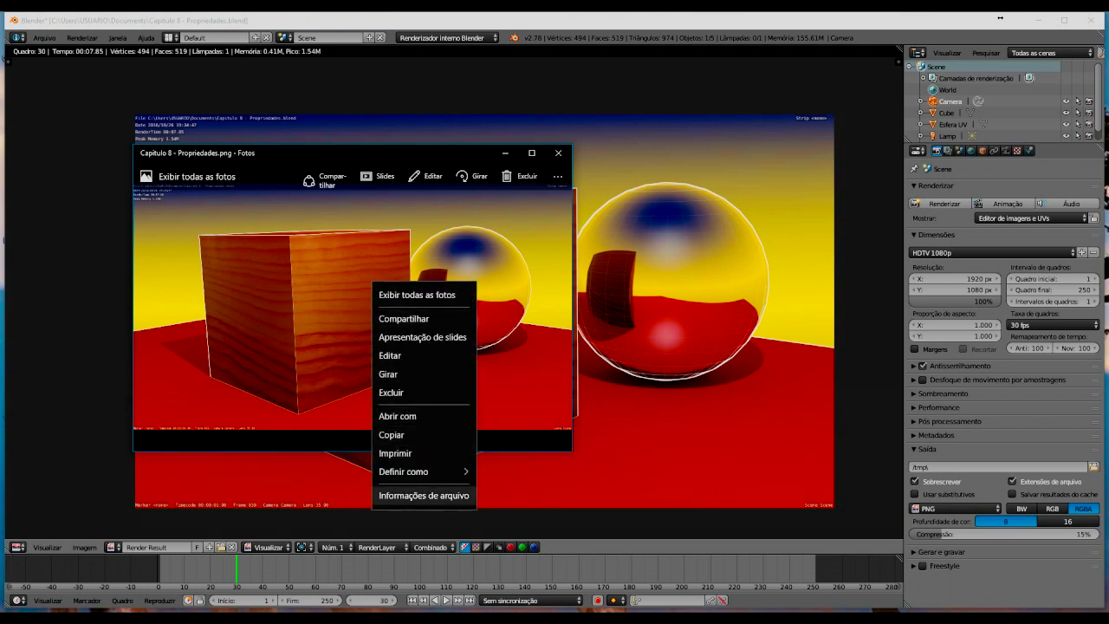
pyautogui.click(423, 495)
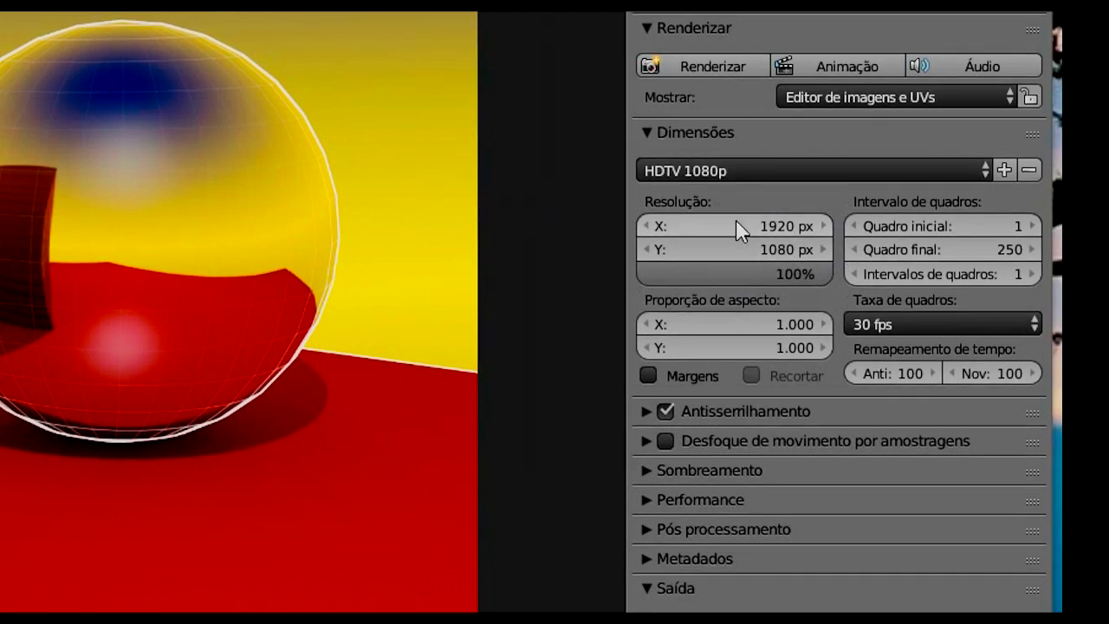
# Step: Set the resolution percentage to 50% and render the frame with F12
pyautogui.click(825, 269)
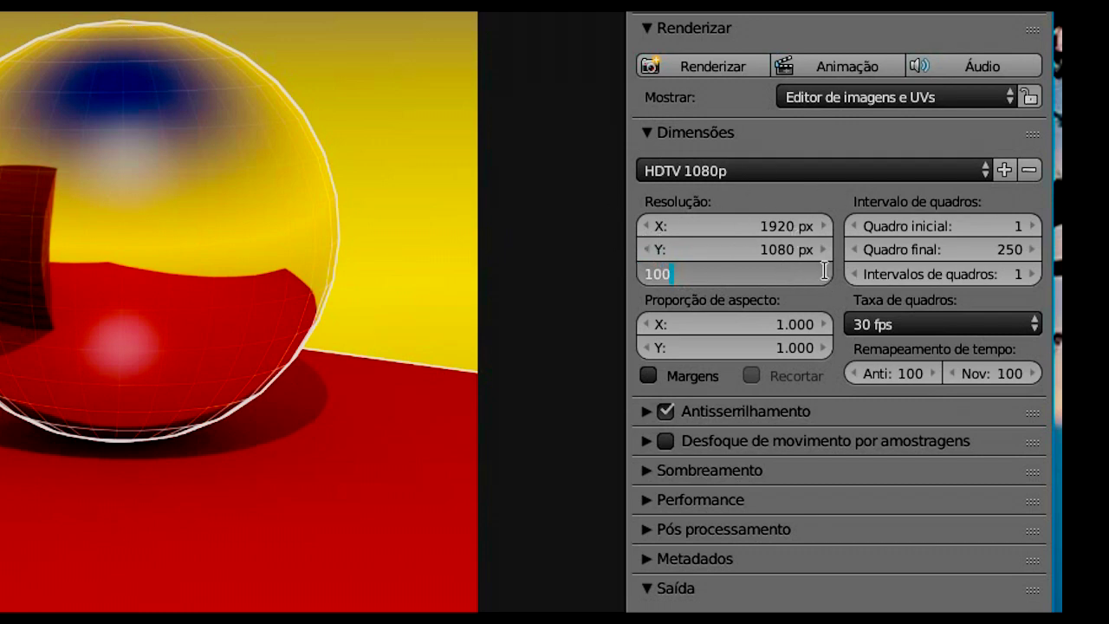
pyautogui.press('Return')
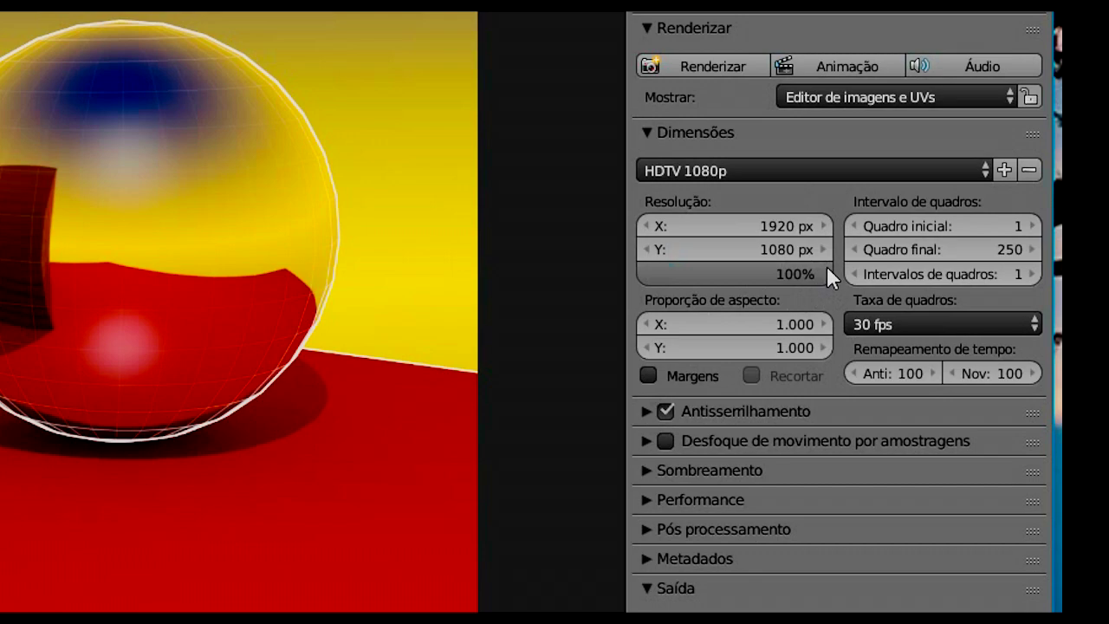
pyautogui.moveTo(719, 275); pyautogui.dragTo(714, 279)
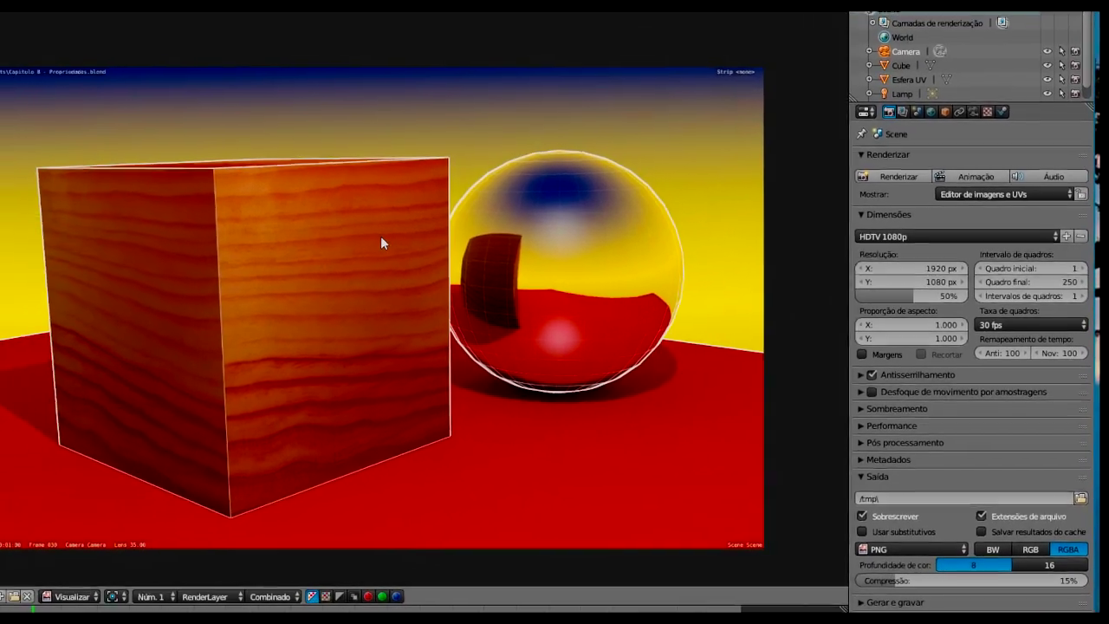
pyautogui.press('F12')
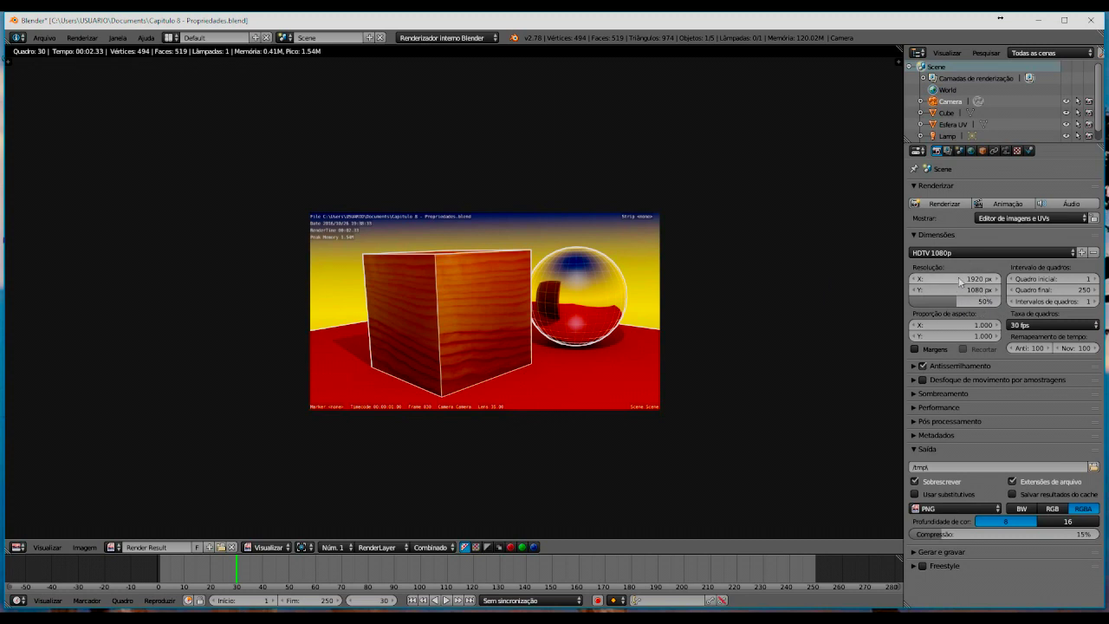
# Step: Save the half-size render over Capitulo 8 - Propriedades.png
pyautogui.click(88, 548)
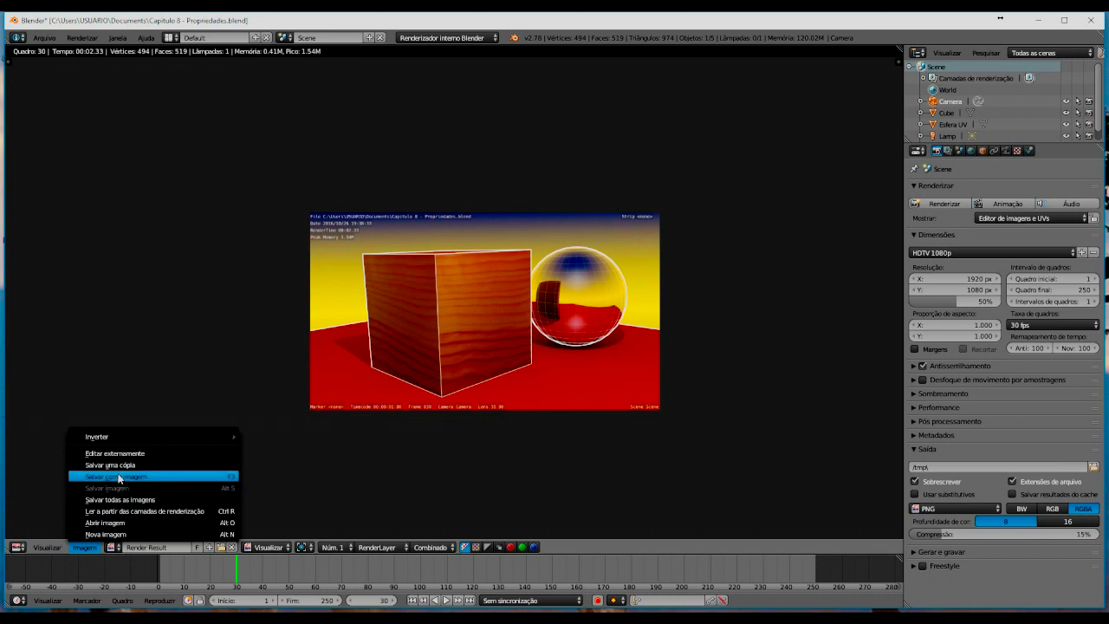
pyautogui.click(118, 476)
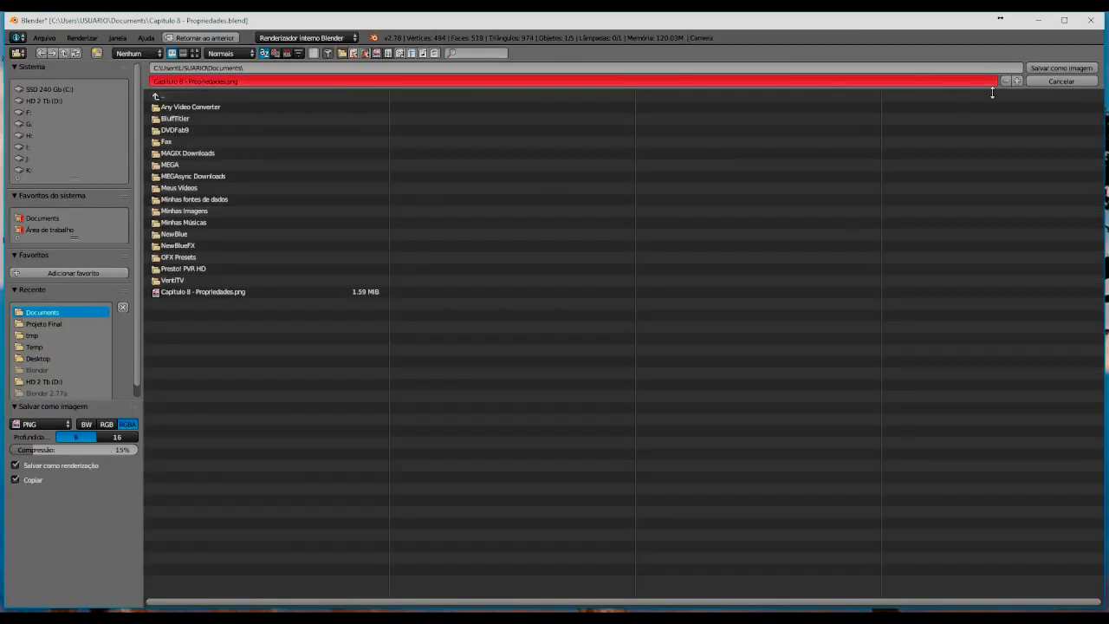
pyautogui.click(1036, 68)
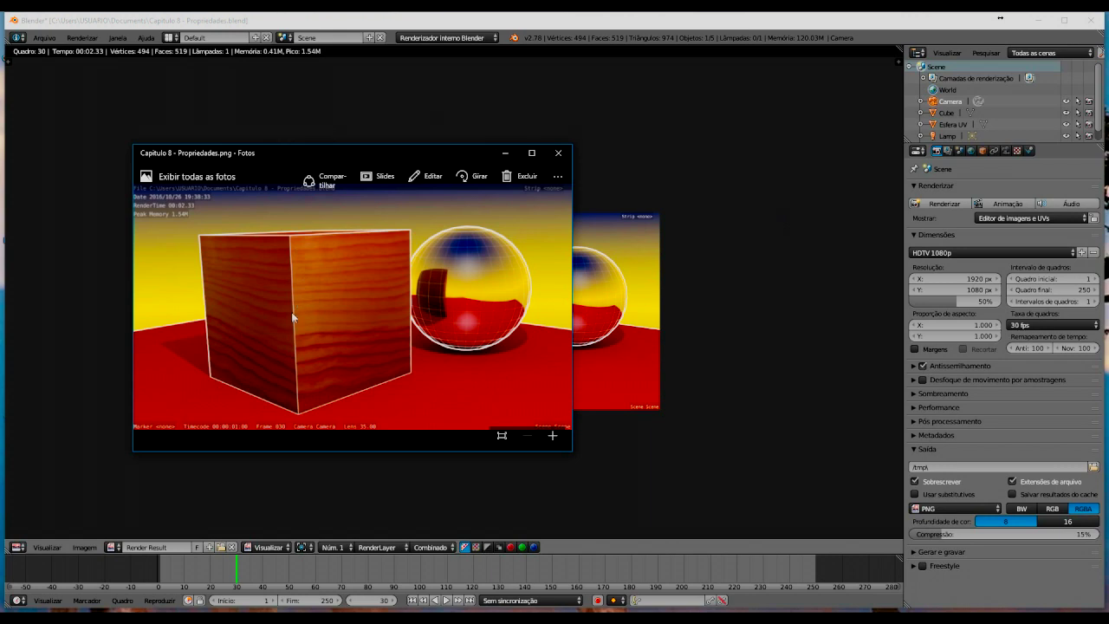
# Step: Check that the re-saved PNG is 960 x 540 at 470 KB, then close Photos
pyautogui.rightClick(257, 296)
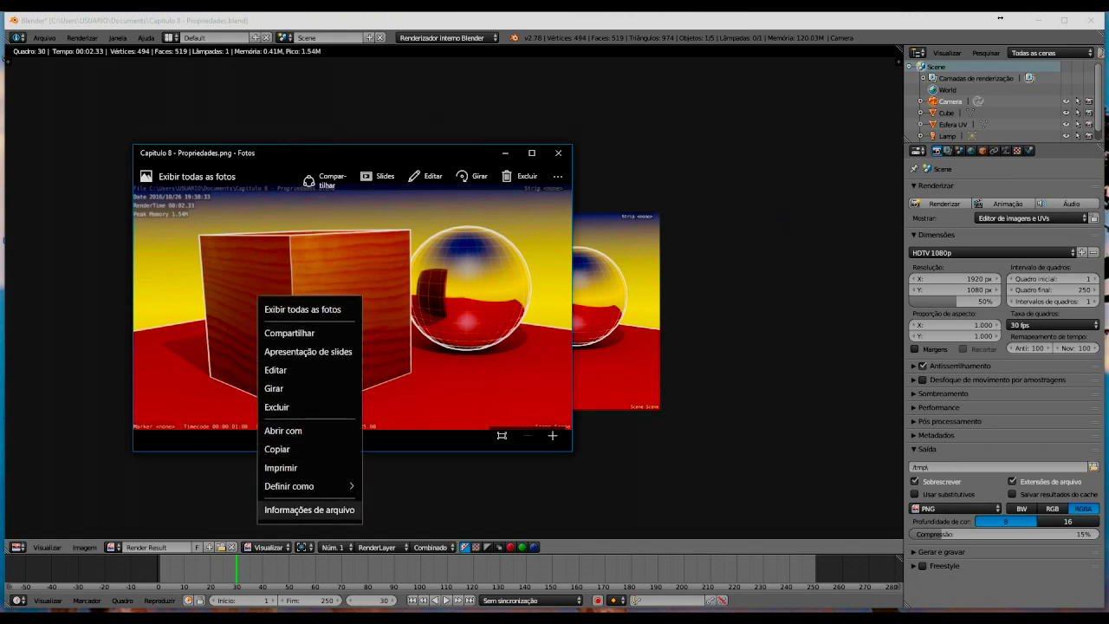
pyautogui.click(310, 510)
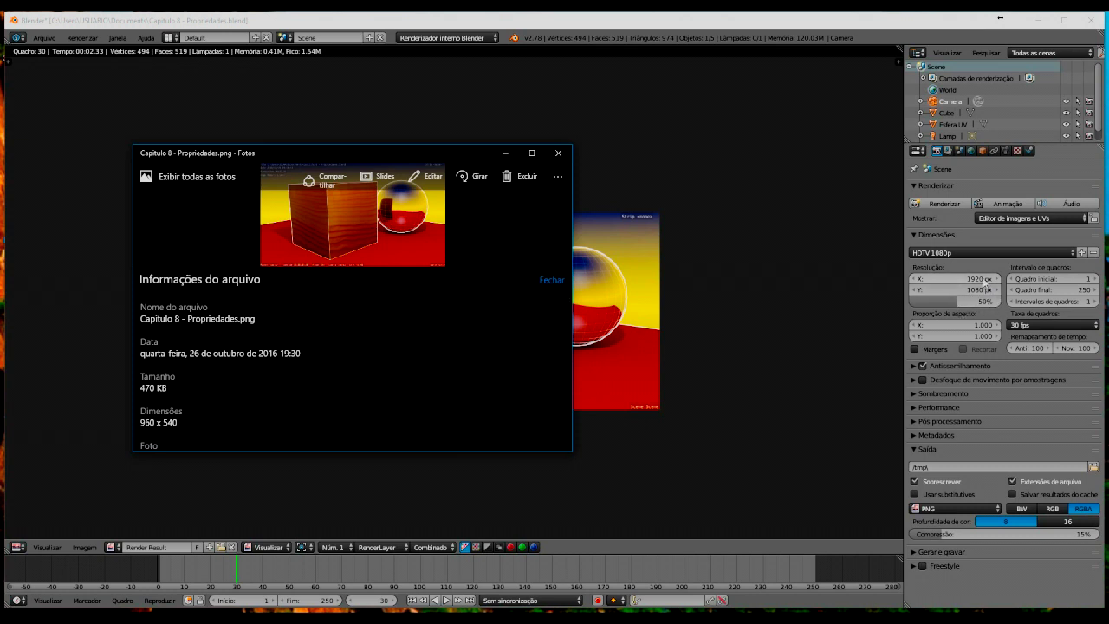
pyautogui.click(557, 152)
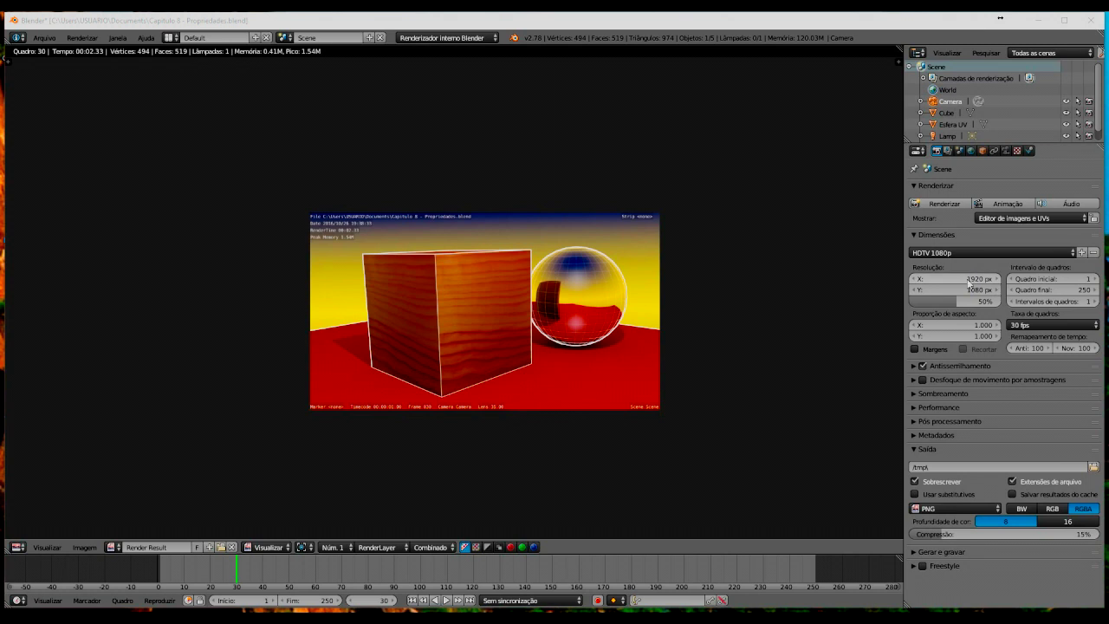
# Step: Lower the resolution percentage to about 7% and render a quick test
pyautogui.click(954, 300)
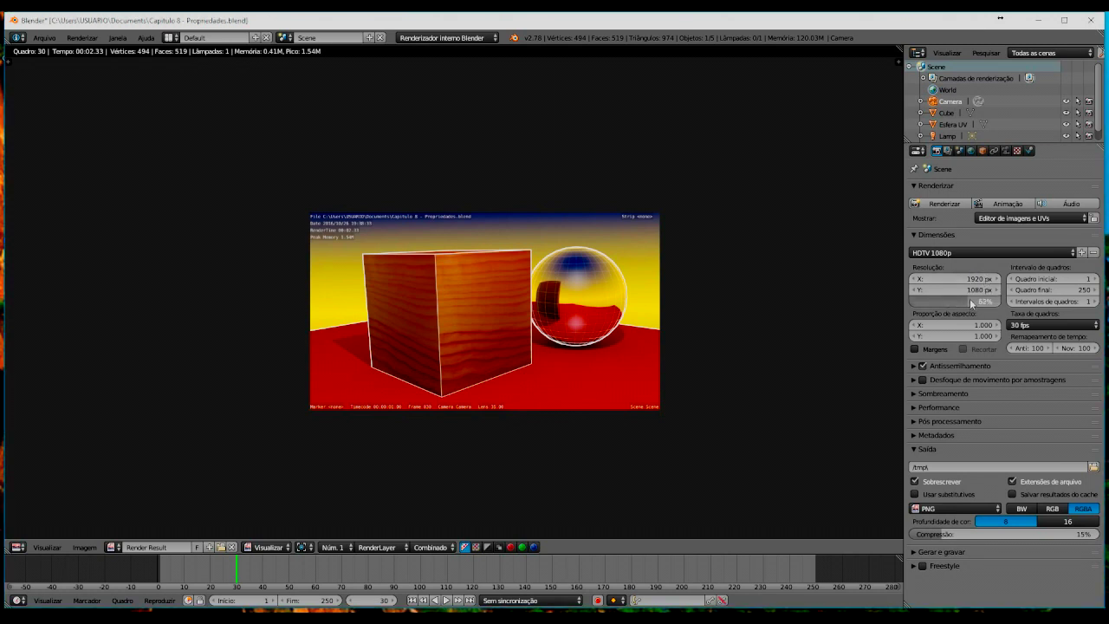
pyautogui.moveTo(949, 305); pyautogui.dragTo(922, 305)
pyautogui.press('F12')
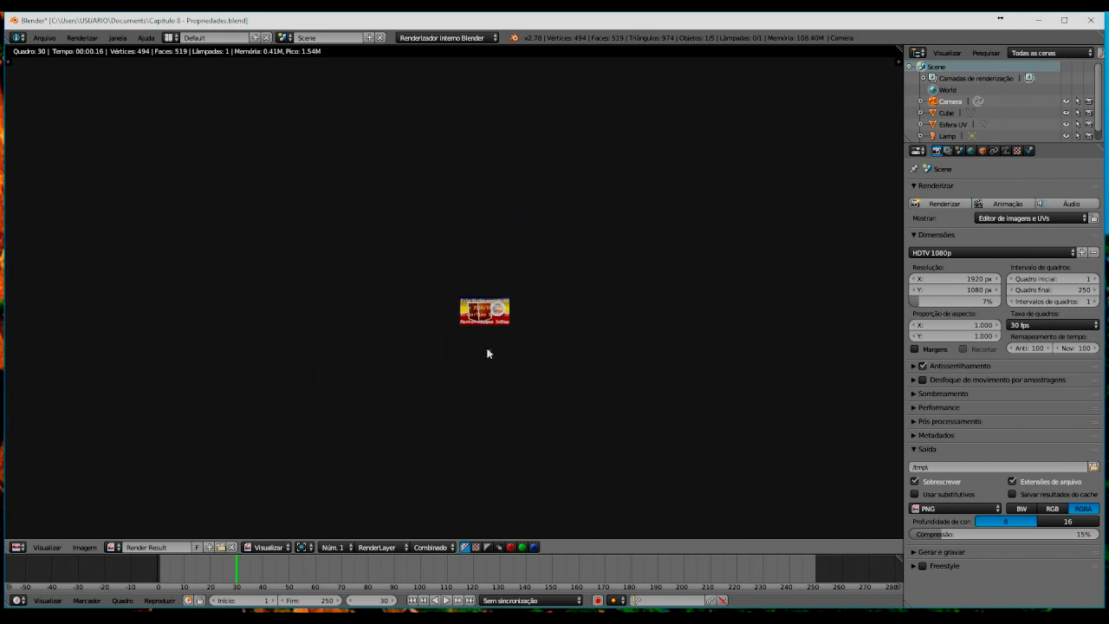
# Step: Render again at full 100% resolution and collapse the Dimensões panel
pyautogui.moveTo(927, 301); pyautogui.dragTo(996, 301)
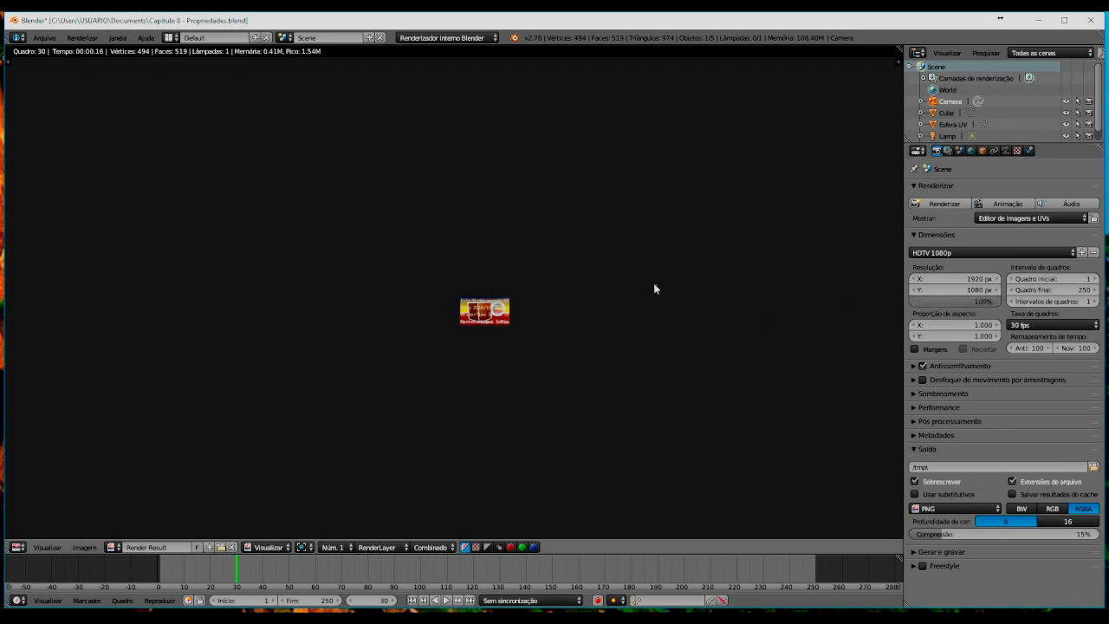
pyautogui.press('F12')
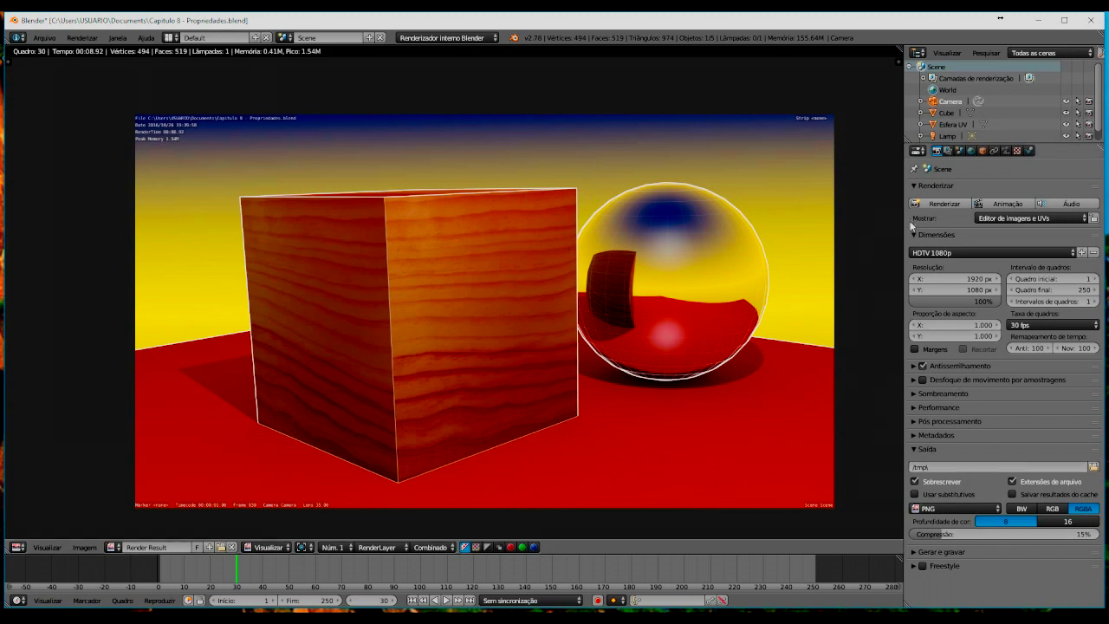
pyautogui.click(915, 234)
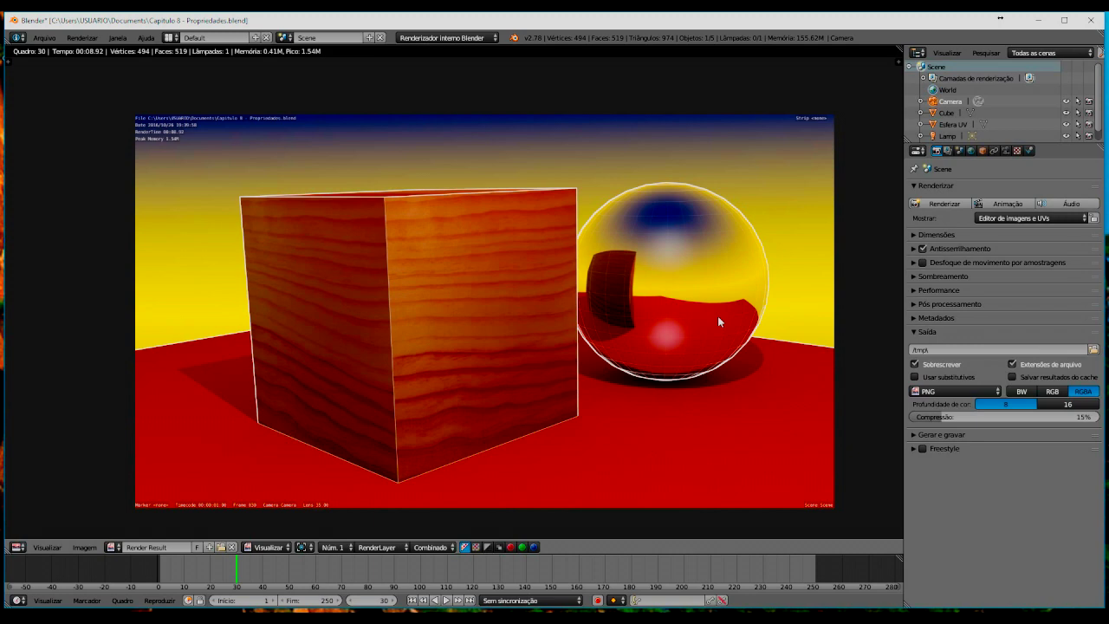
# Step: Open Capitulo 8 - Animação.blend from the recent files list
pyautogui.hotkey('ctrl', 'shift', 'o')
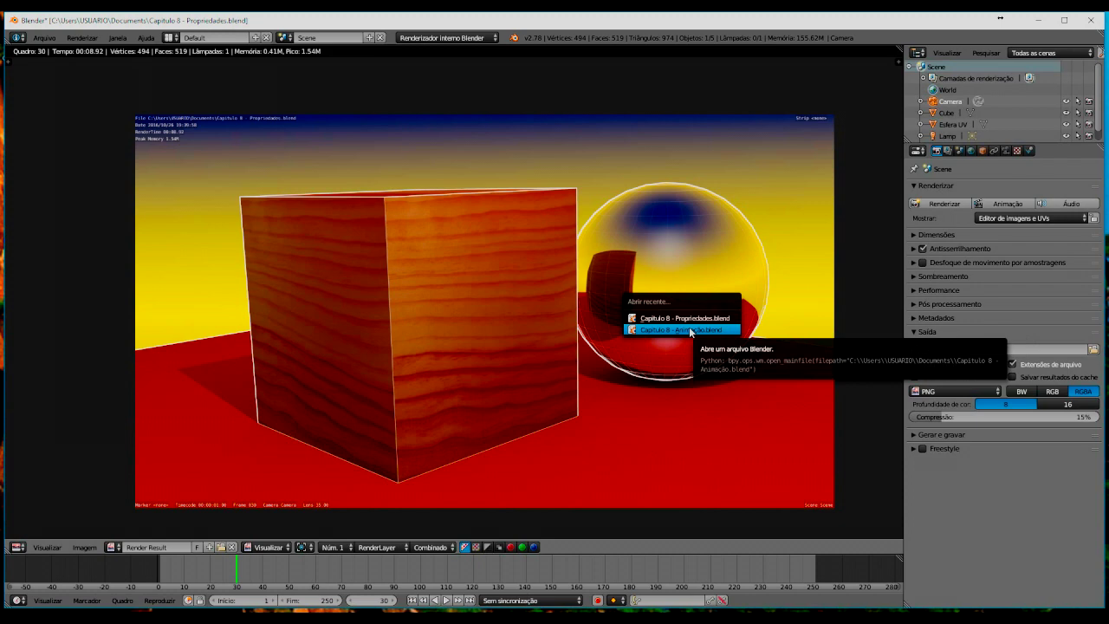
pyautogui.click(691, 330)
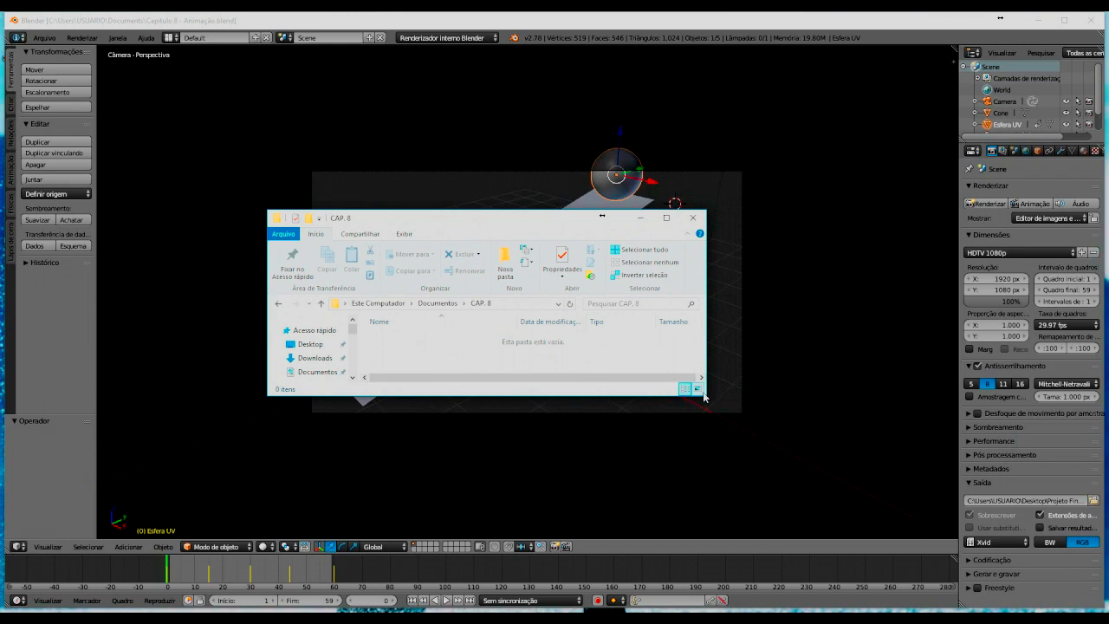
# Step: Enlarge the CAP. 8 Explorer window and move it up and left
pyautogui.moveTo(706, 395); pyautogui.dragTo(797, 564)
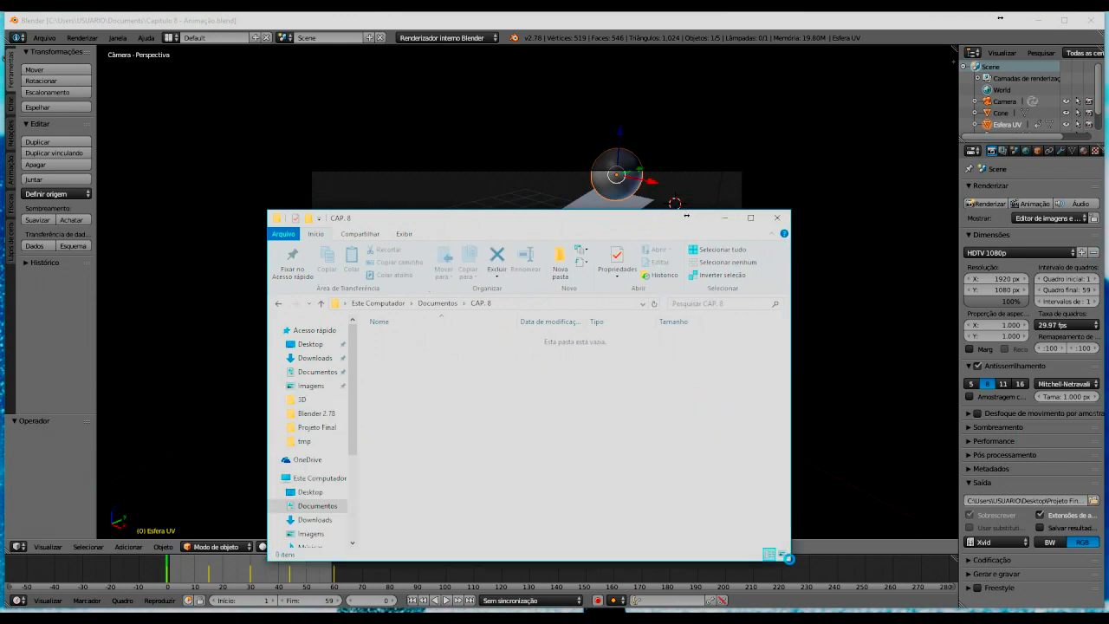
pyautogui.moveTo(504, 216); pyautogui.dragTo(377, 108)
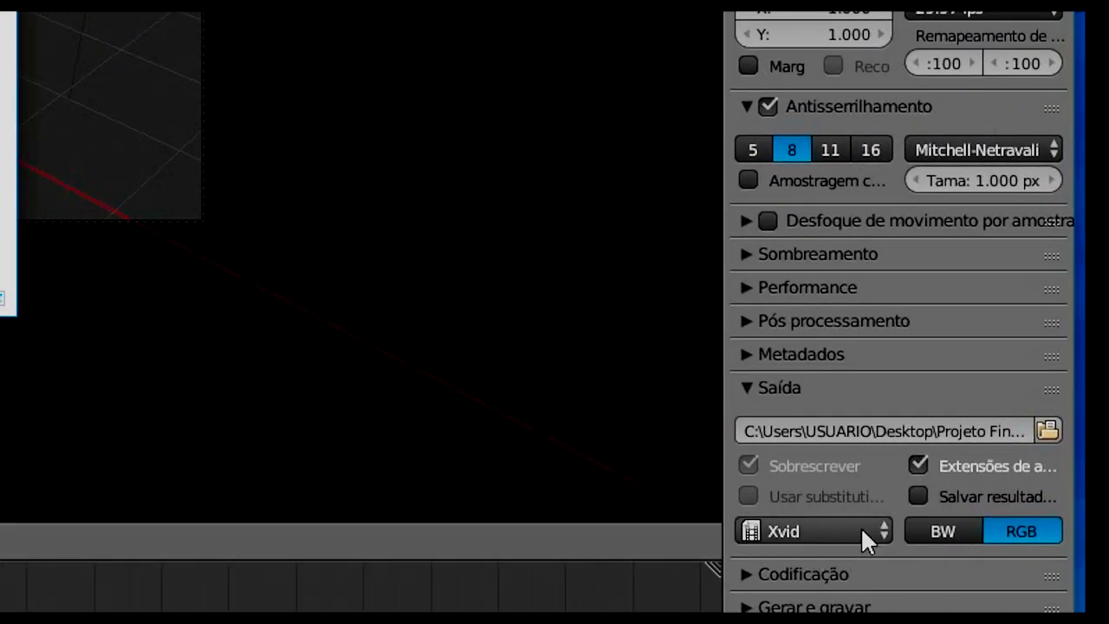
# Step: Set the output format to PNG with Transparent alpha and browse for the output folder
pyautogui.click(864, 524)
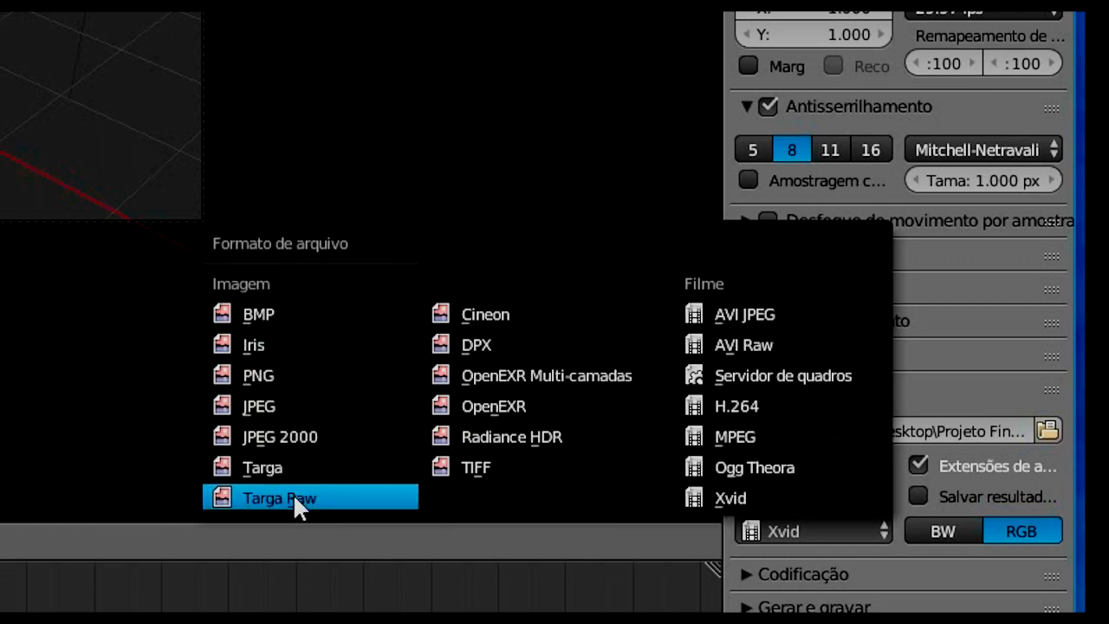
pyautogui.click(275, 374)
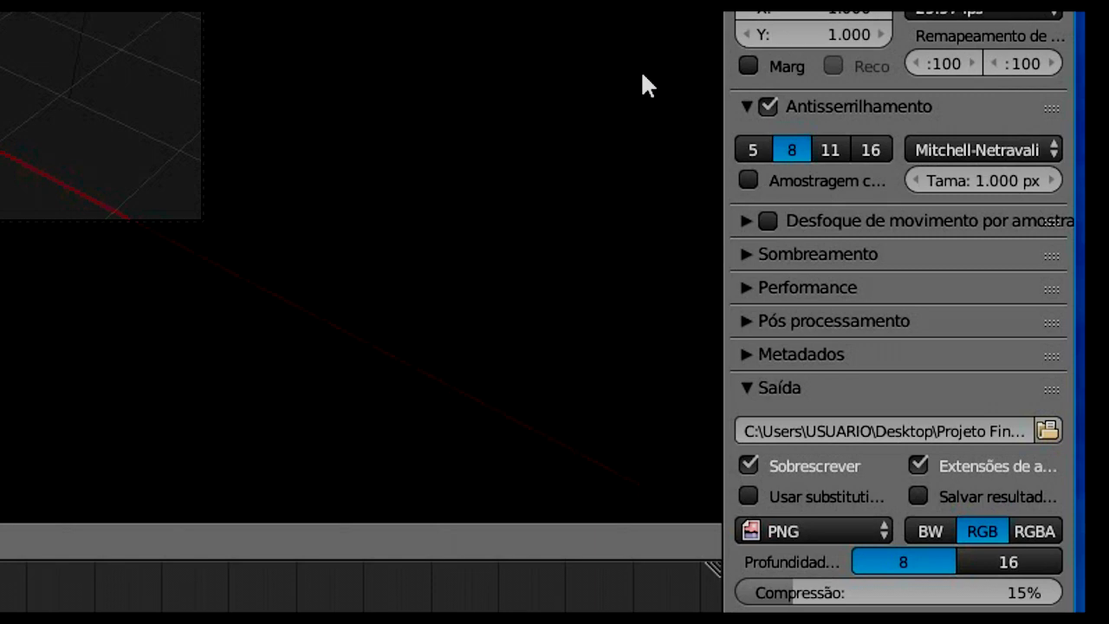
pyautogui.click(746, 254)
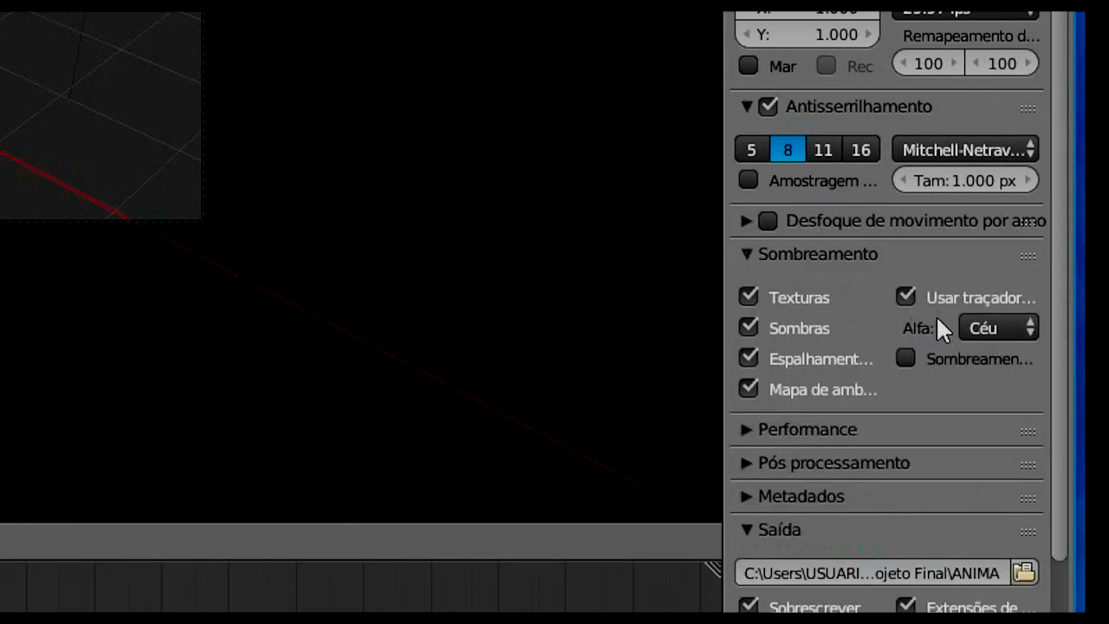
pyautogui.click(1007, 329)
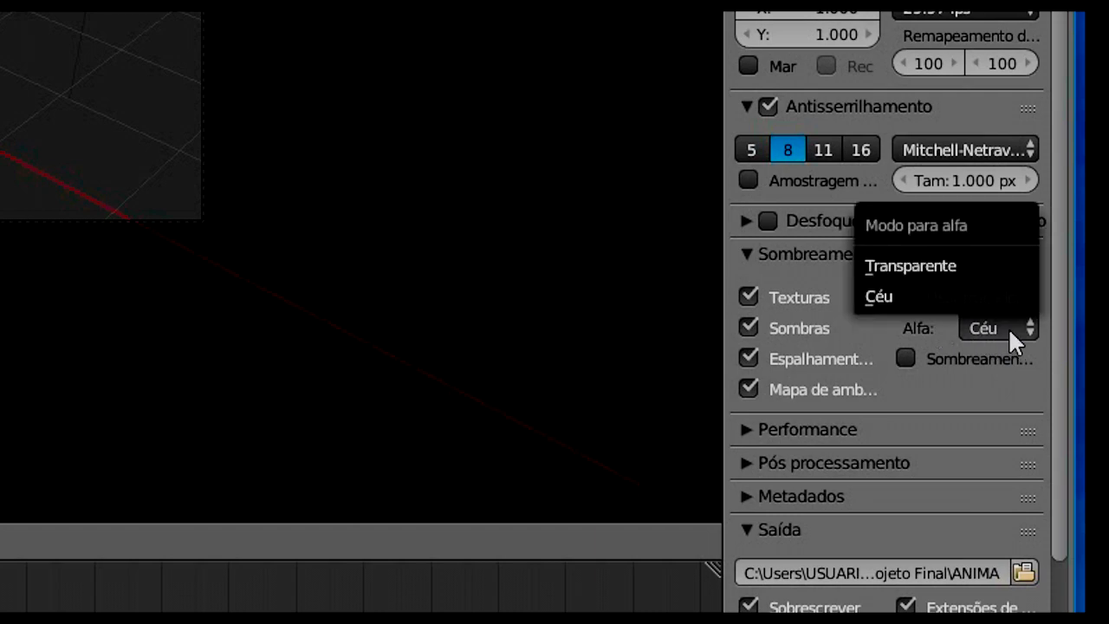
pyautogui.click(949, 267)
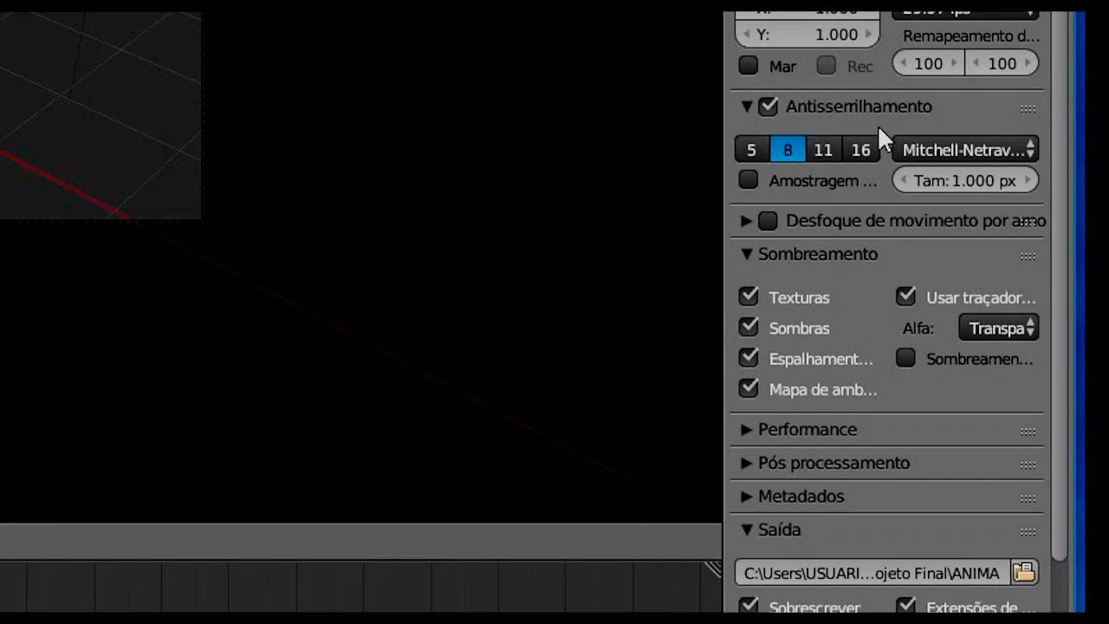
pyautogui.scroll(-5, 879, 132)
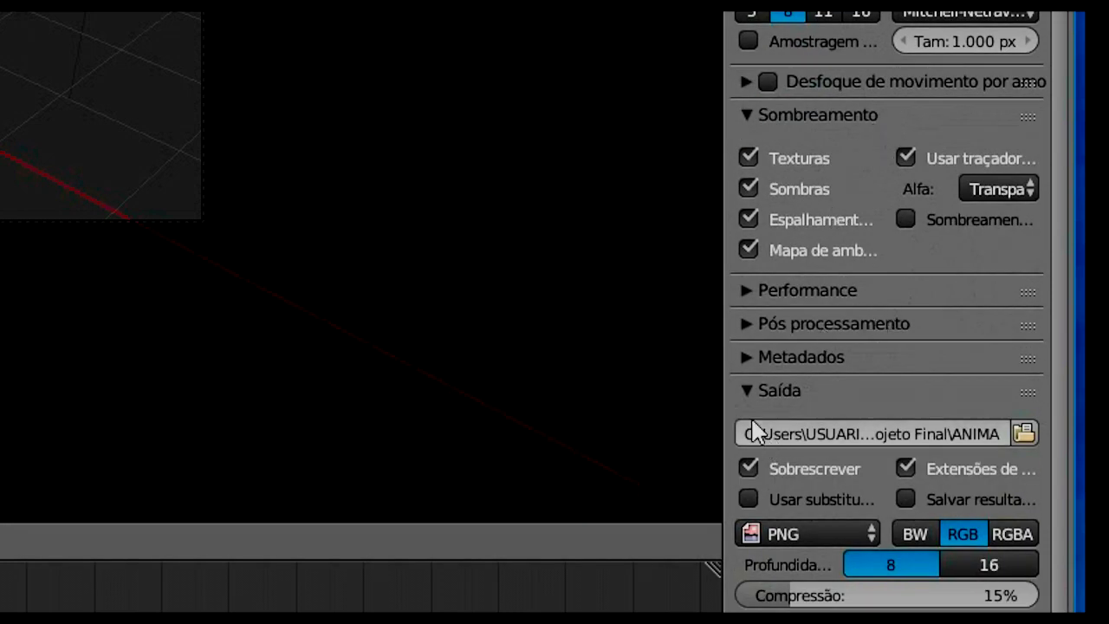
pyautogui.click(1024, 432)
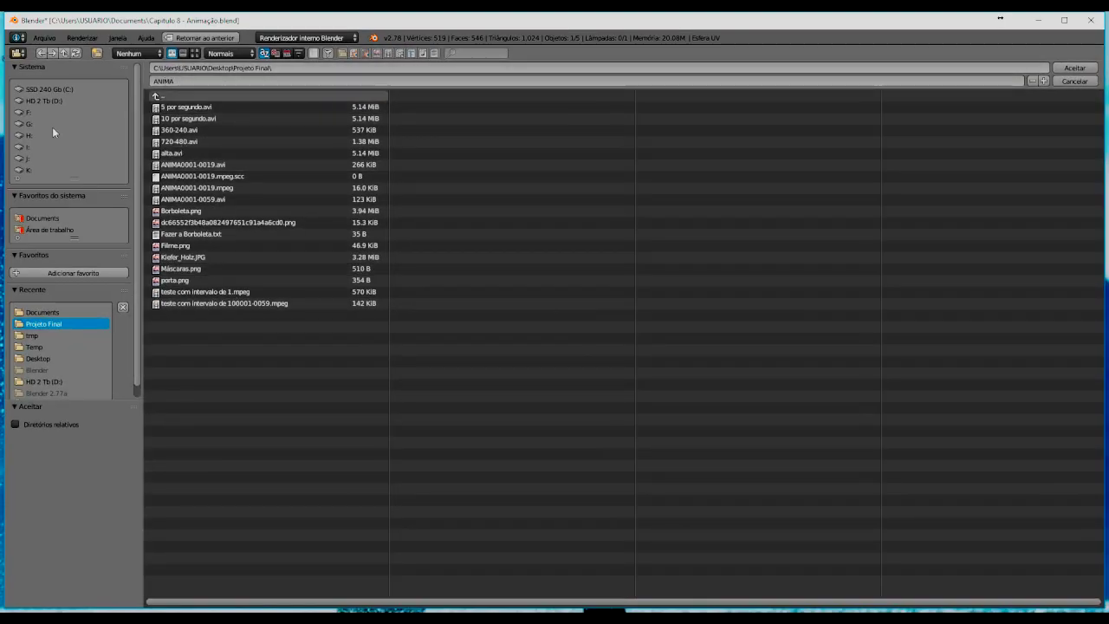
# Step: Set the render output path to Documents > CAP. 8 with file name cap8
pyautogui.click(42, 220)
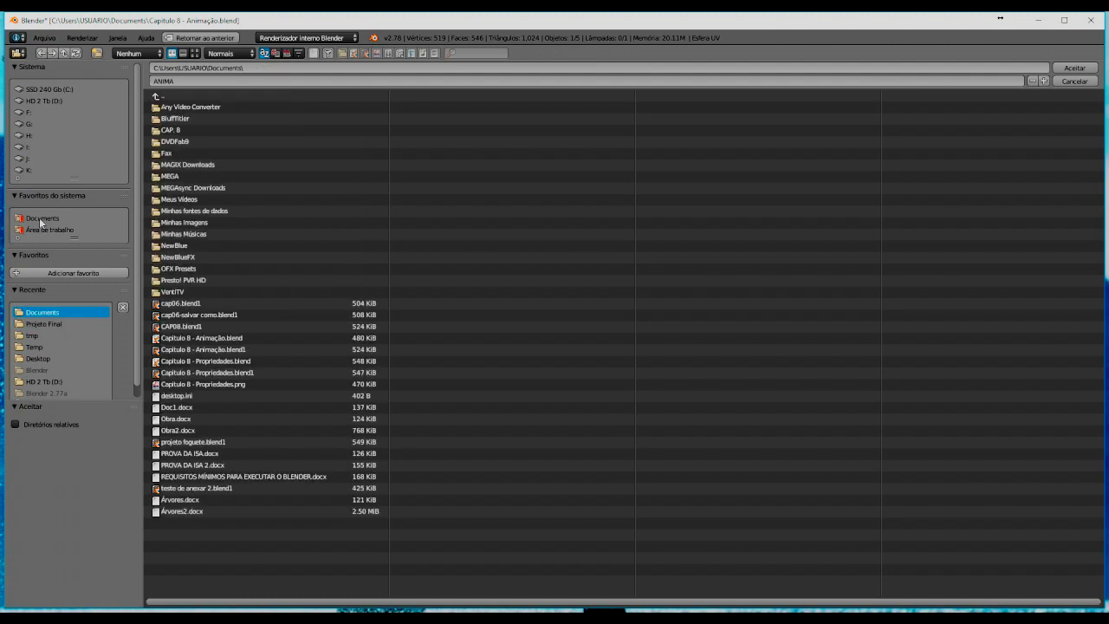
pyautogui.click(174, 130)
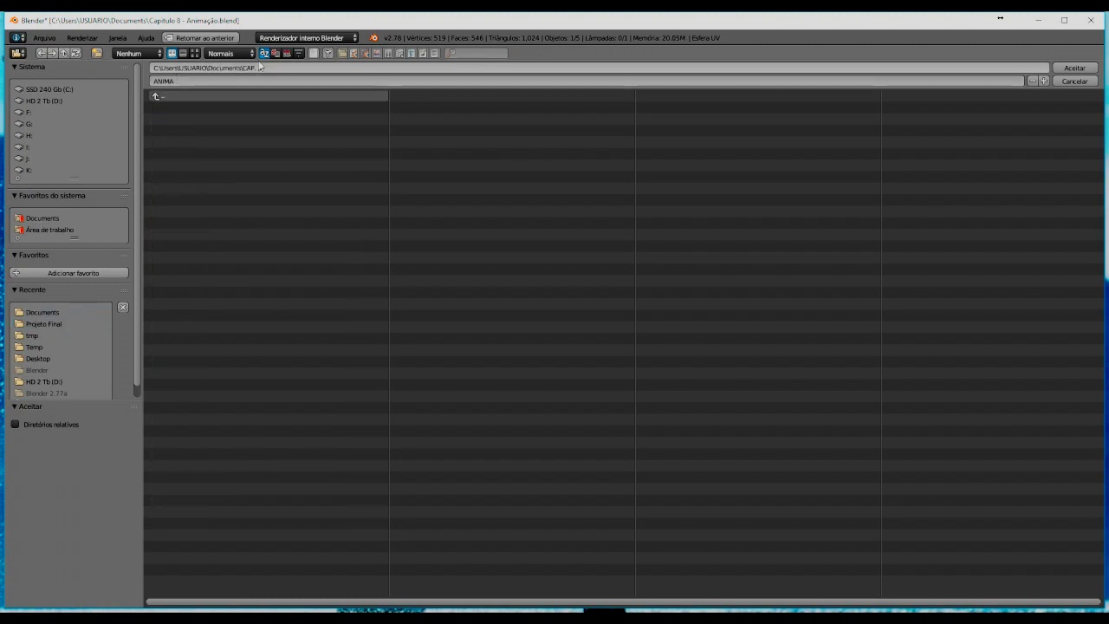
pyautogui.click(184, 82)
pyautogui.write('cap8')
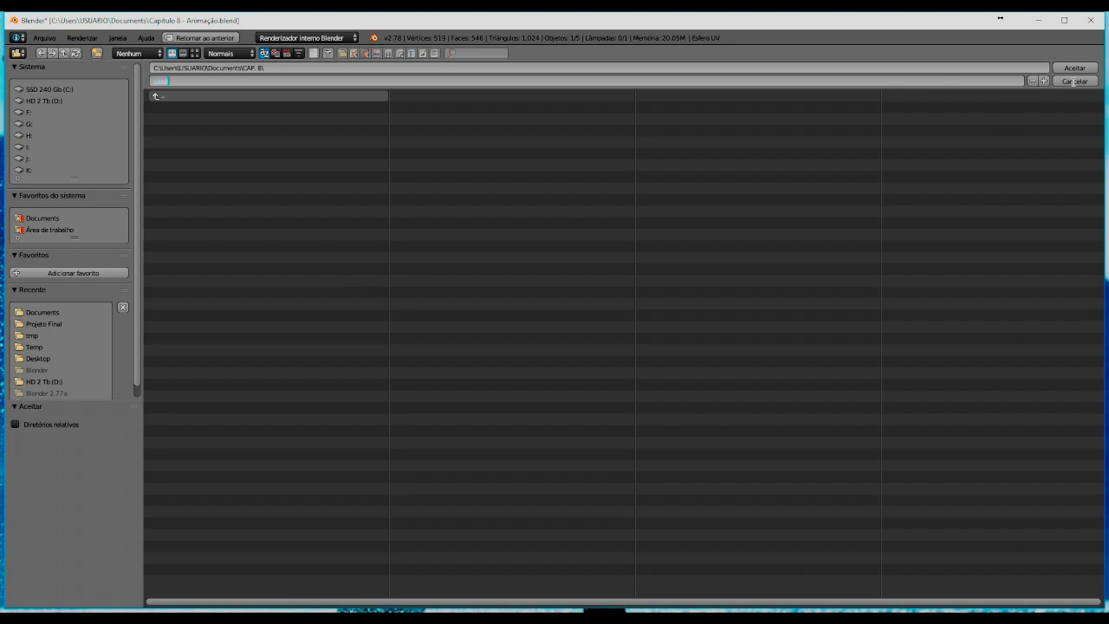
pyautogui.click(1074, 68)
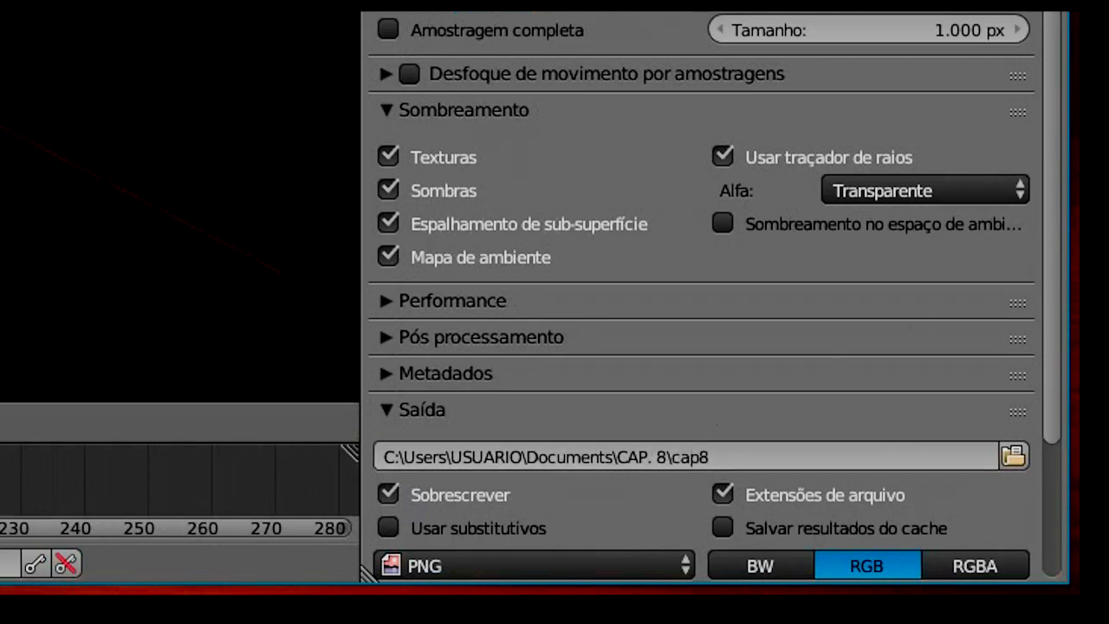
pyautogui.moveTo(1053, 153); pyautogui.dragTo(1049, 389)
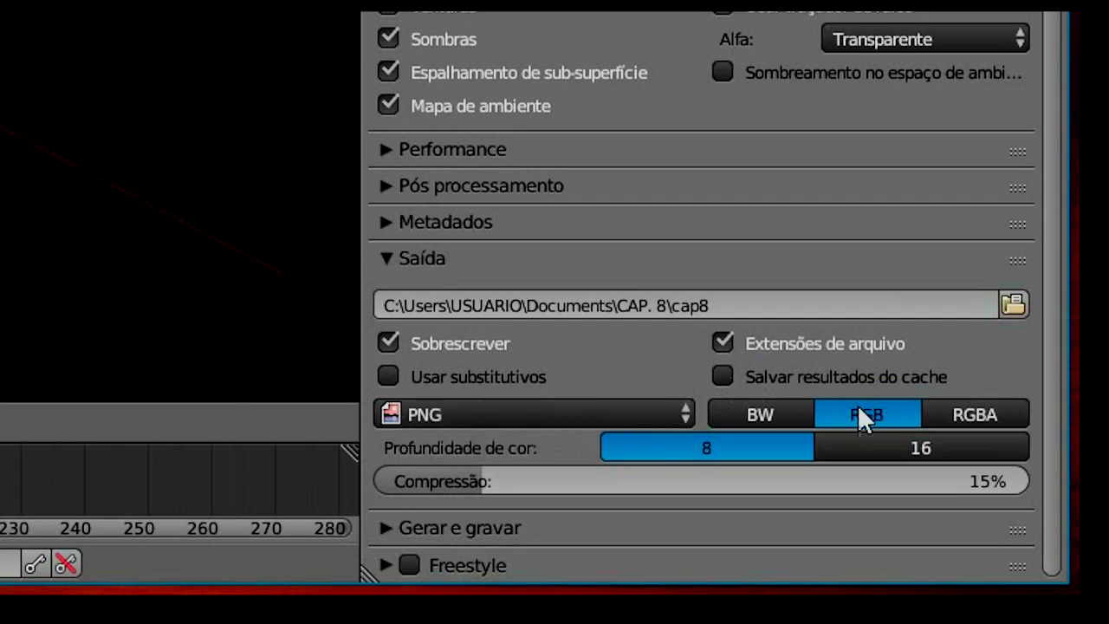
# Step: Set the PNG colour mode to RGBA and the colour depth to 16 bits
pyautogui.click(758, 416)
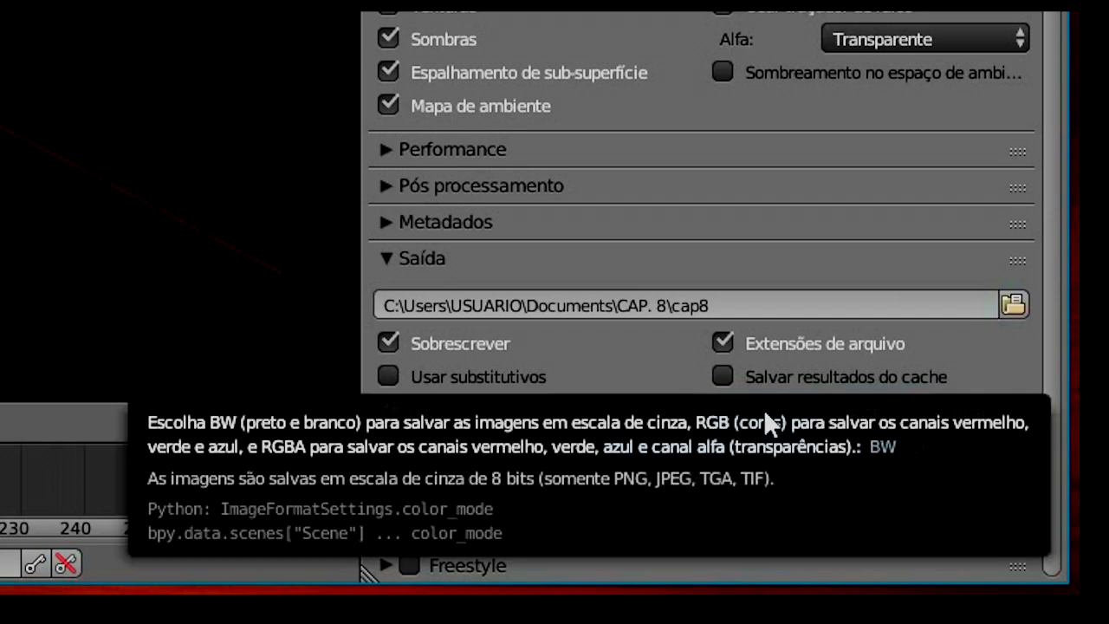
pyautogui.click(881, 421)
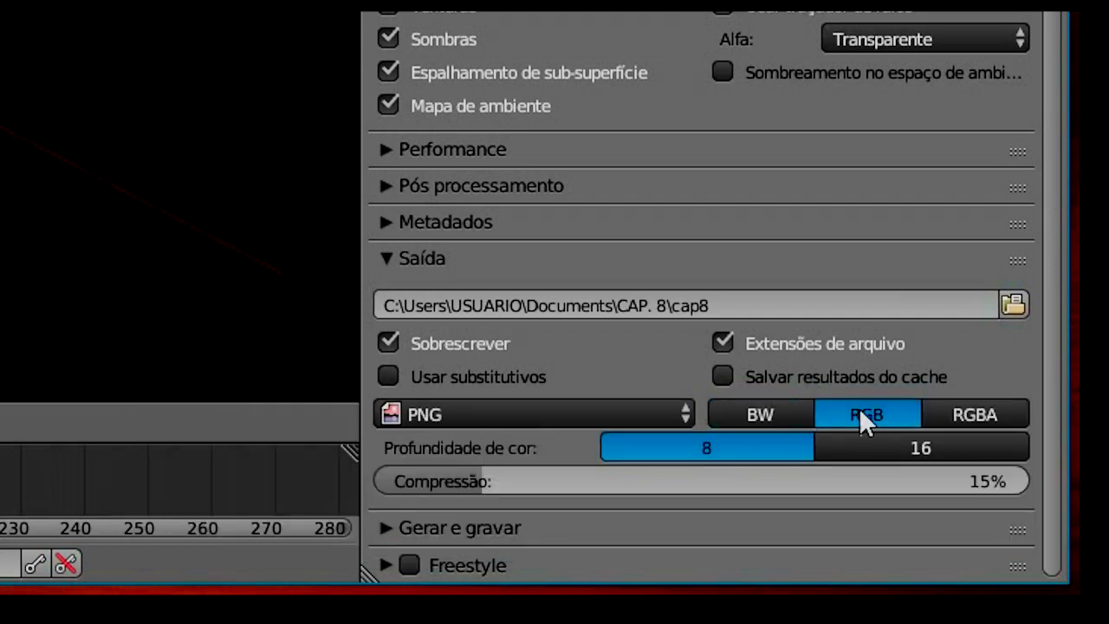
pyautogui.click(994, 415)
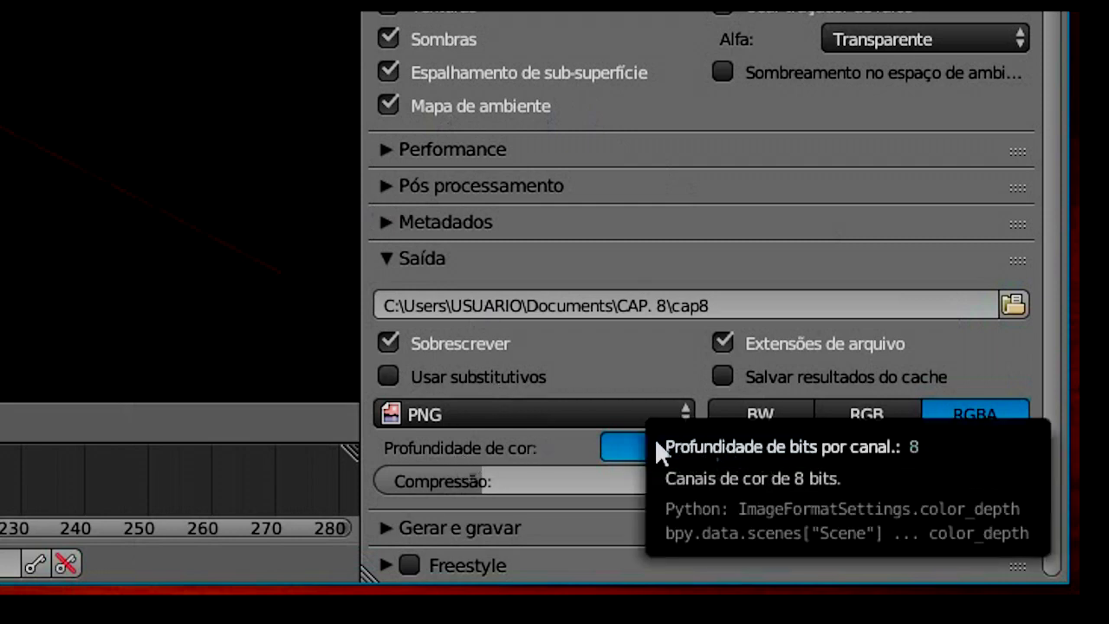
pyautogui.click(928, 451)
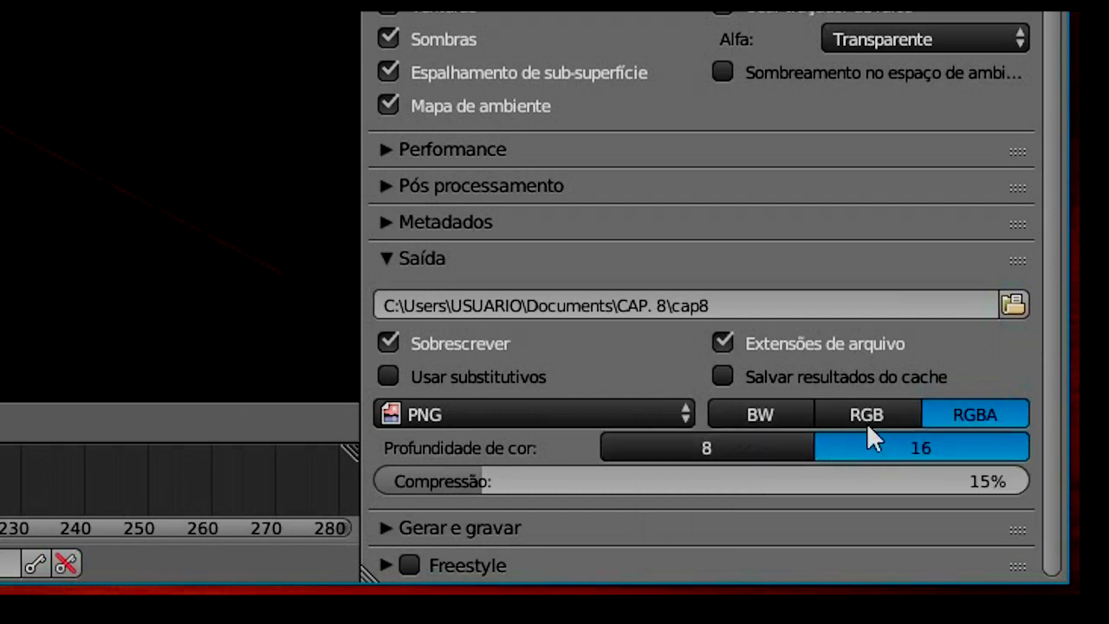
pyautogui.click(753, 457)
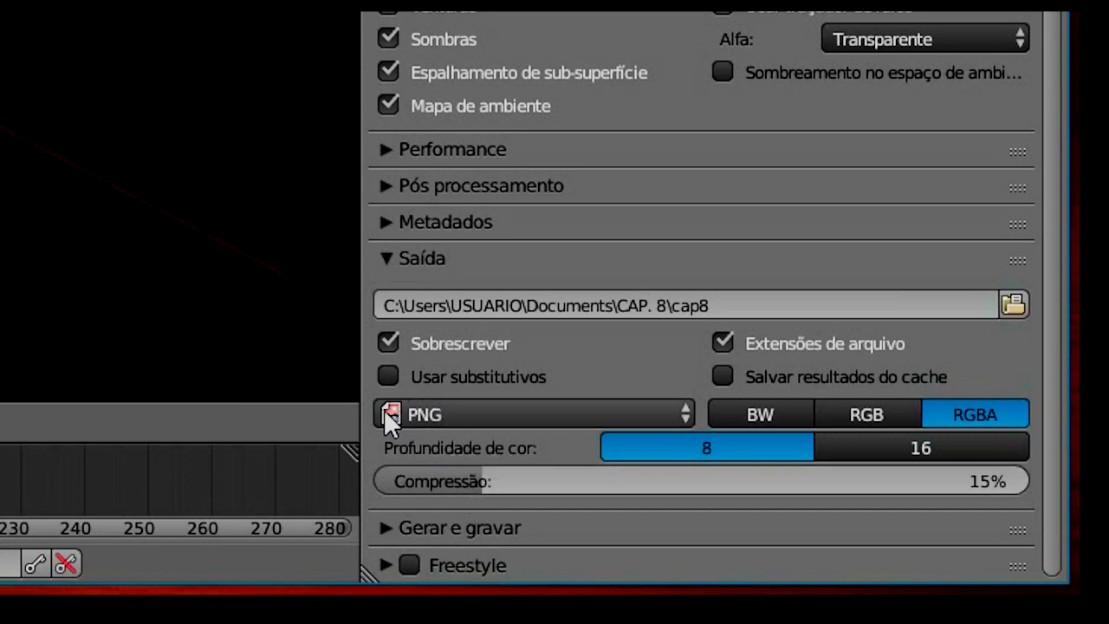
pyautogui.click(424, 416)
# Step: Try different PNG compression values, passing 15% and bringing the slider to 0%
pyautogui.moveTo(480, 475); pyautogui.dragTo(482, 476)
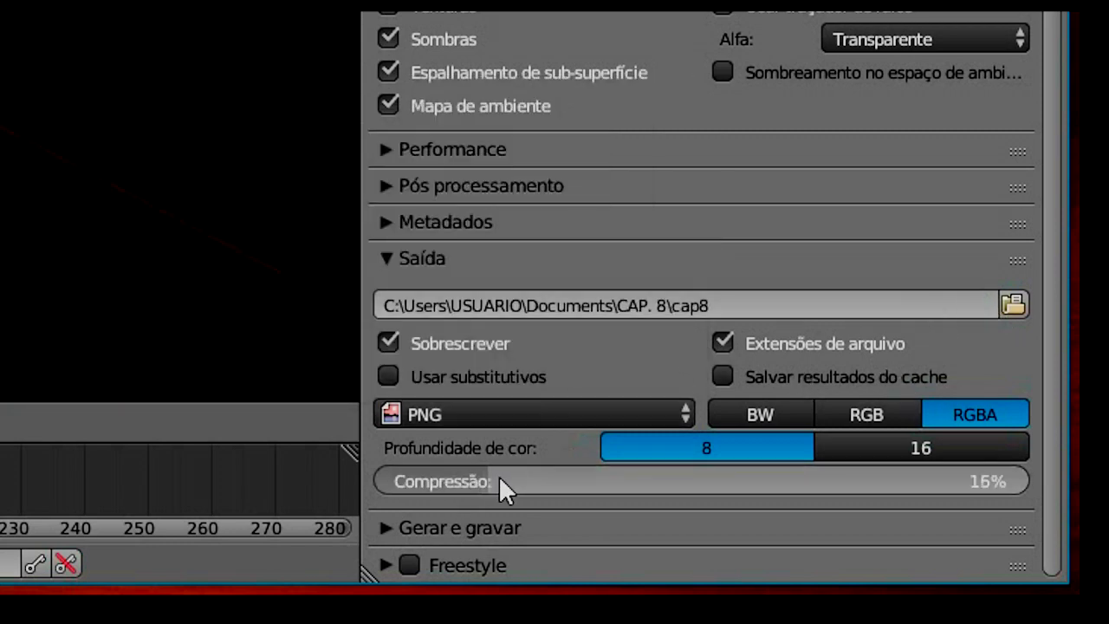
pyautogui.moveTo(592, 475)
pyautogui.mouseDown()
pyautogui.moveTo(906, 475)
pyautogui.moveTo(483, 475)
pyautogui.moveTo(494, 487)
pyautogui.moveTo(450, 472)
pyautogui.moveTo(1047, 453)
pyautogui.mouseUp()
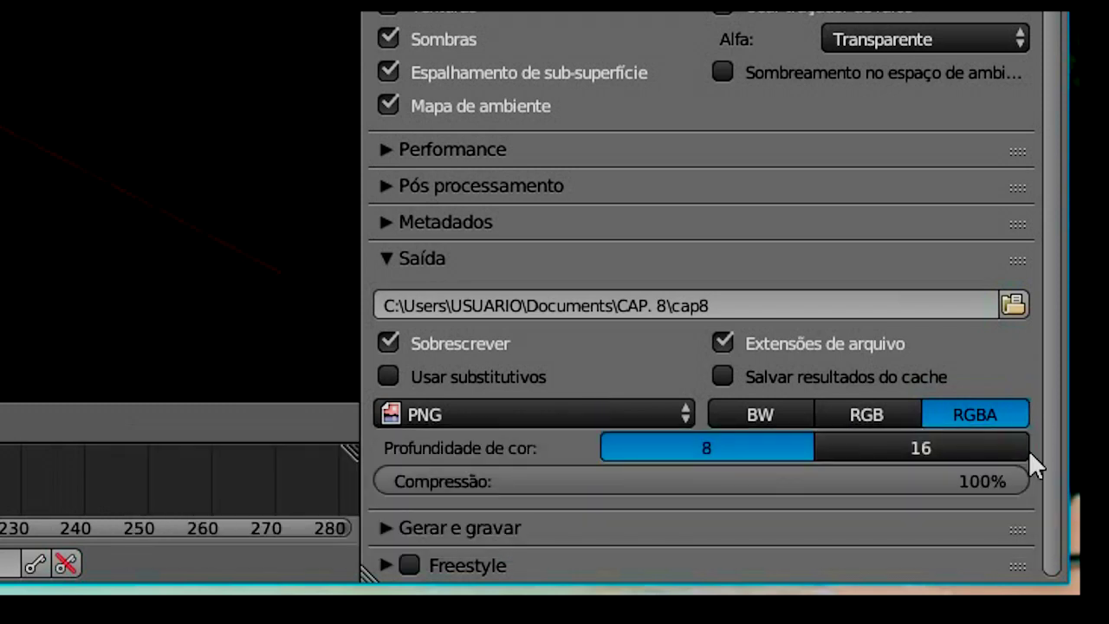
pyautogui.moveTo(1026, 489); pyautogui.dragTo(347, 532)
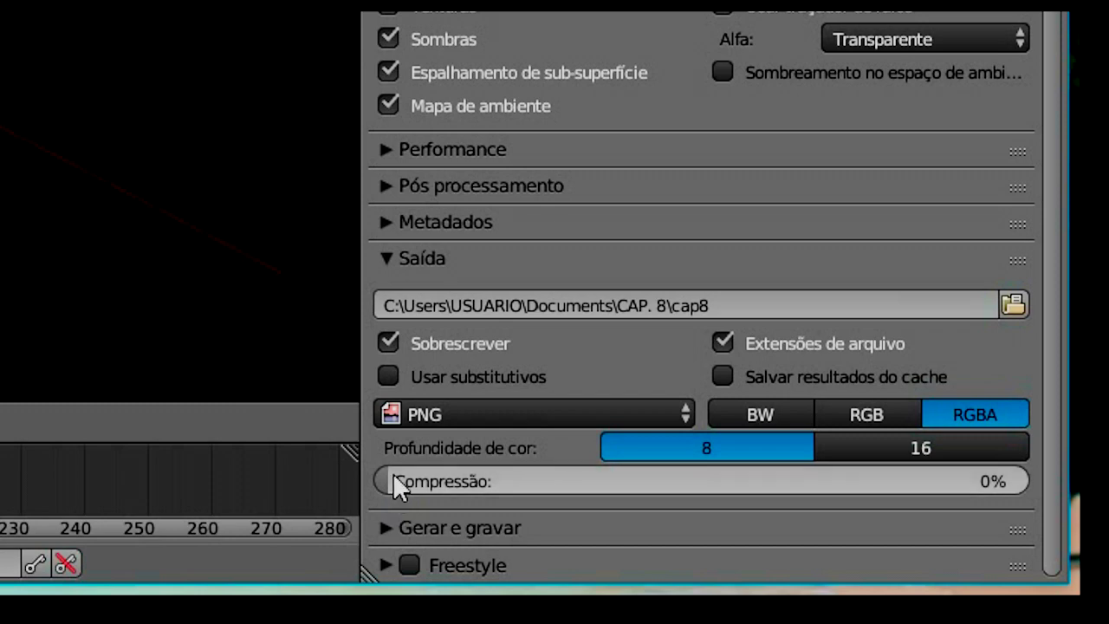
pyautogui.moveTo(392, 482)
pyautogui.mouseDown()
pyautogui.moveTo(537, 469)
pyautogui.moveTo(502, 475)
pyautogui.mouseUp()
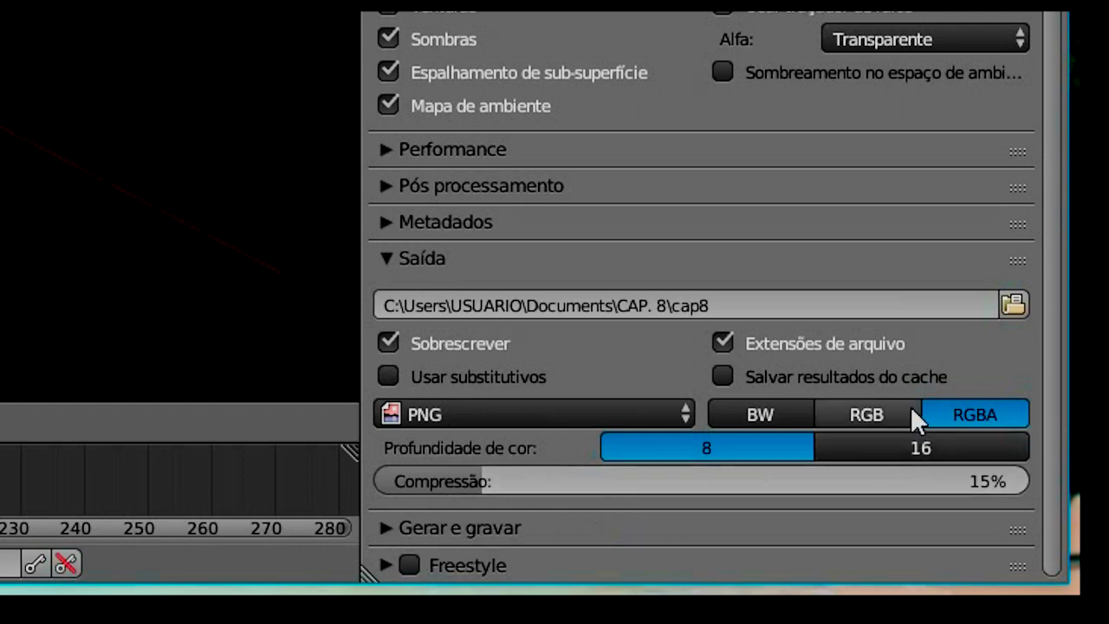
pyautogui.click(760, 424)
pyautogui.click(866, 414)
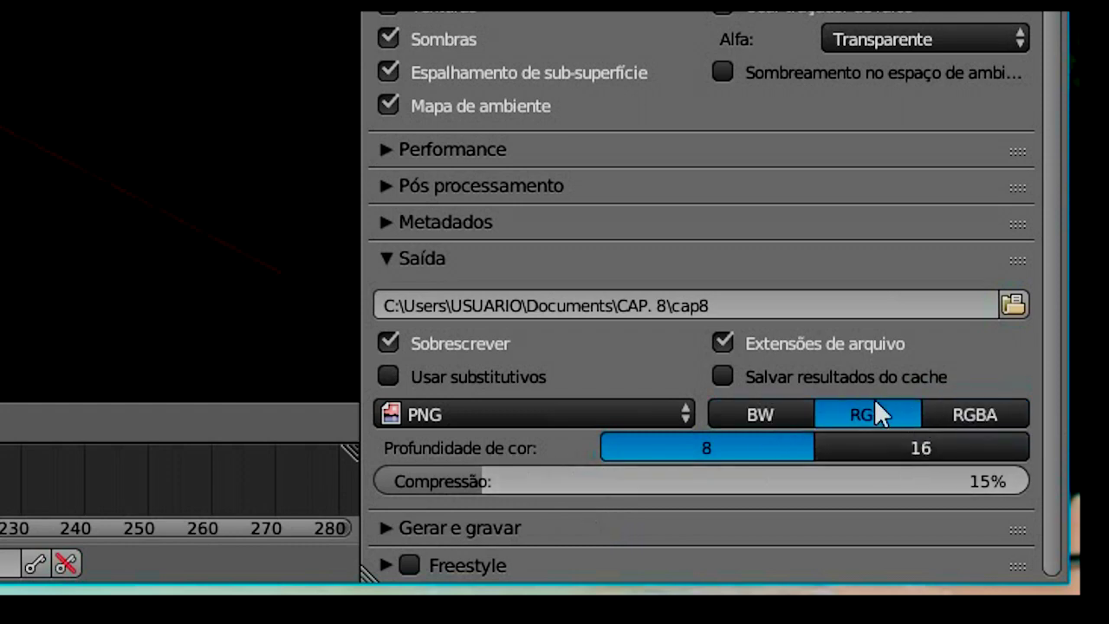
pyautogui.click(987, 412)
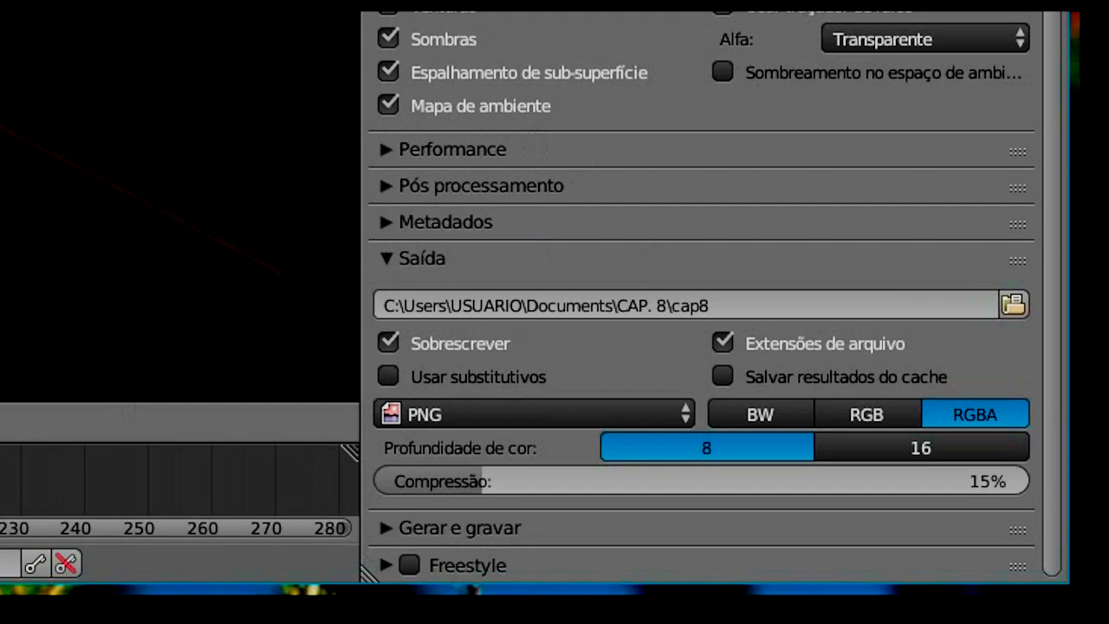
pyautogui.click(756, 415)
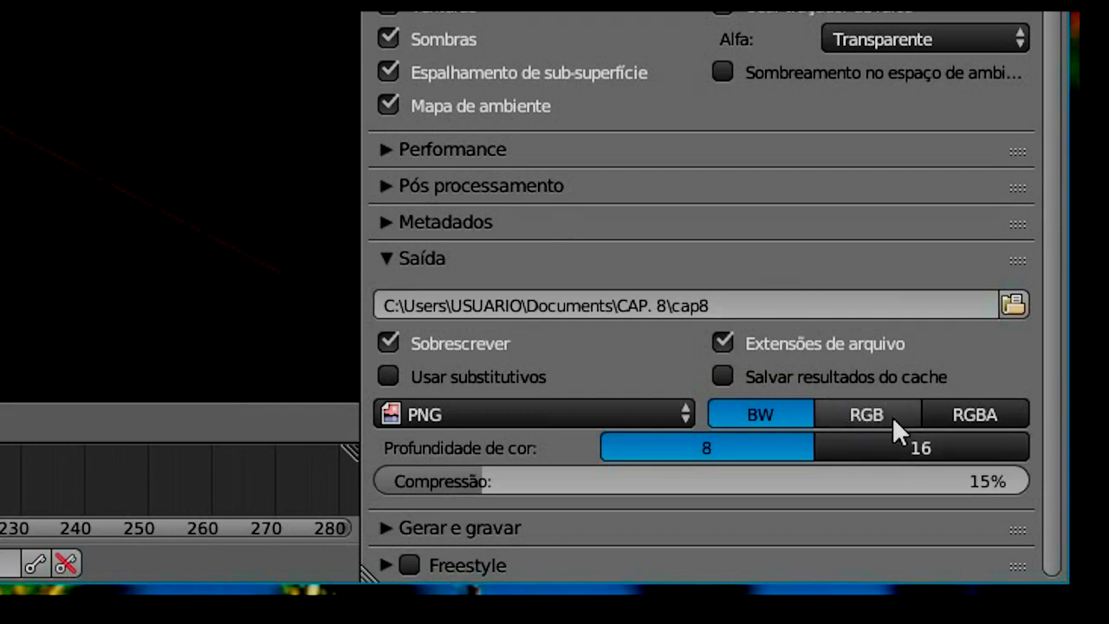
pyautogui.click(870, 415)
pyautogui.click(970, 415)
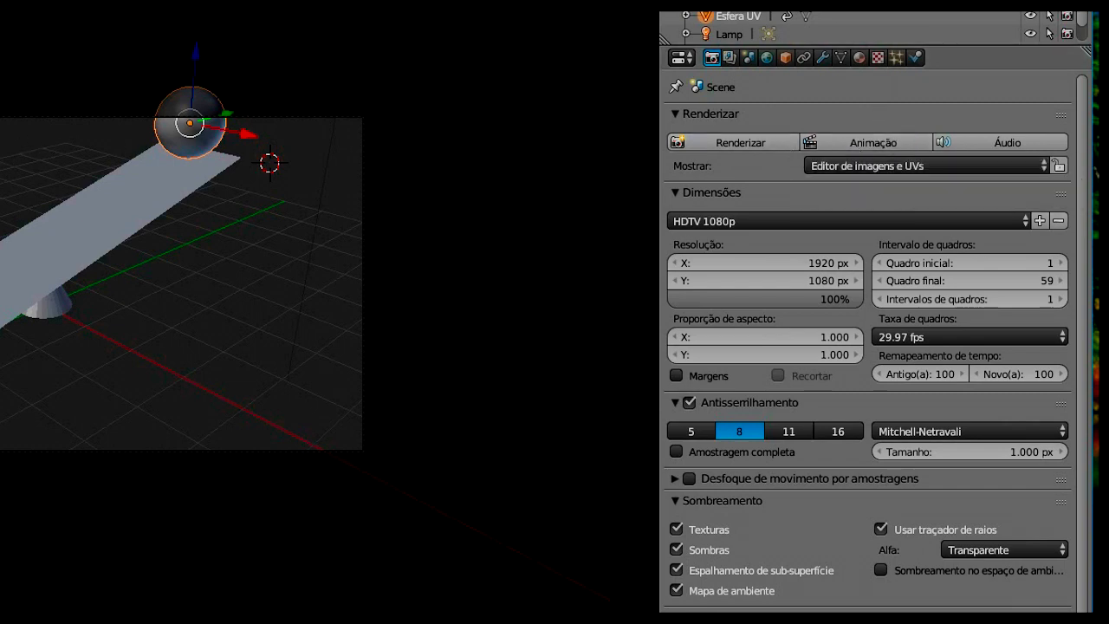
# Step: Render the full animation as transparent PNG frames into the CAP. 8 folder
pyautogui.click(869, 143)
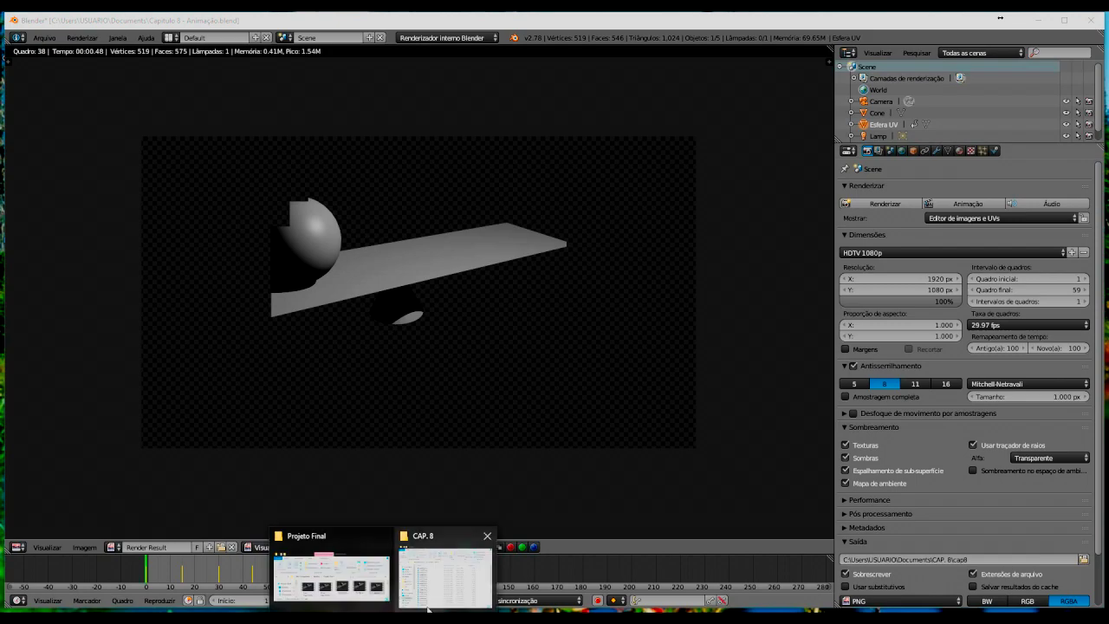
# Step: Check the 37 rendered frames, cap80001 to cap80037, in CAP. 8, then return to Blender's render
pyautogui.click(444, 583)
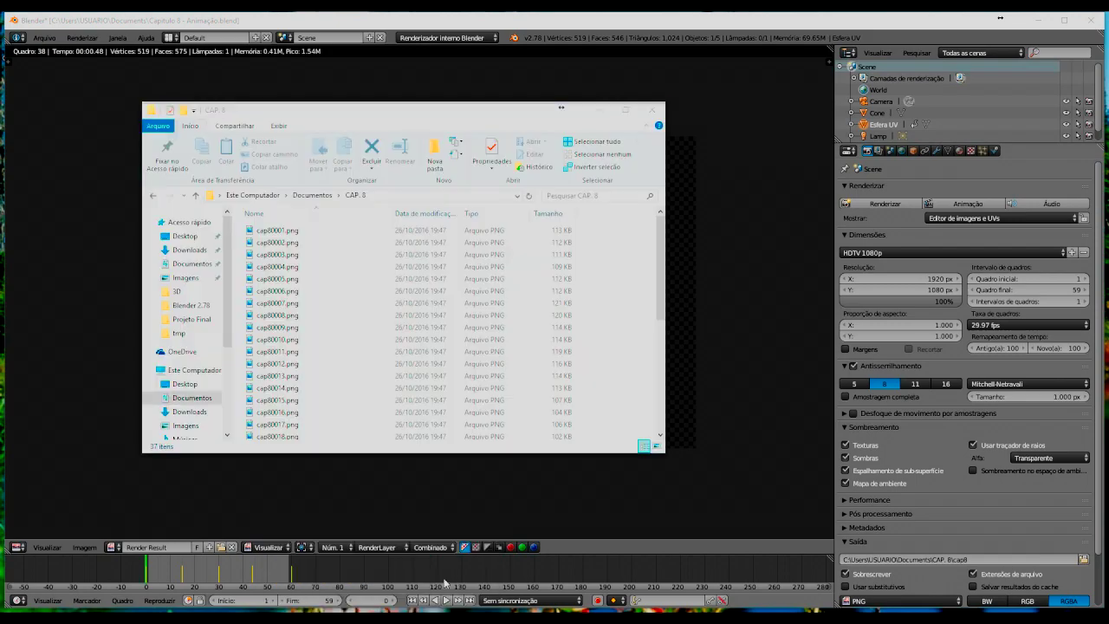
pyautogui.click(625, 108)
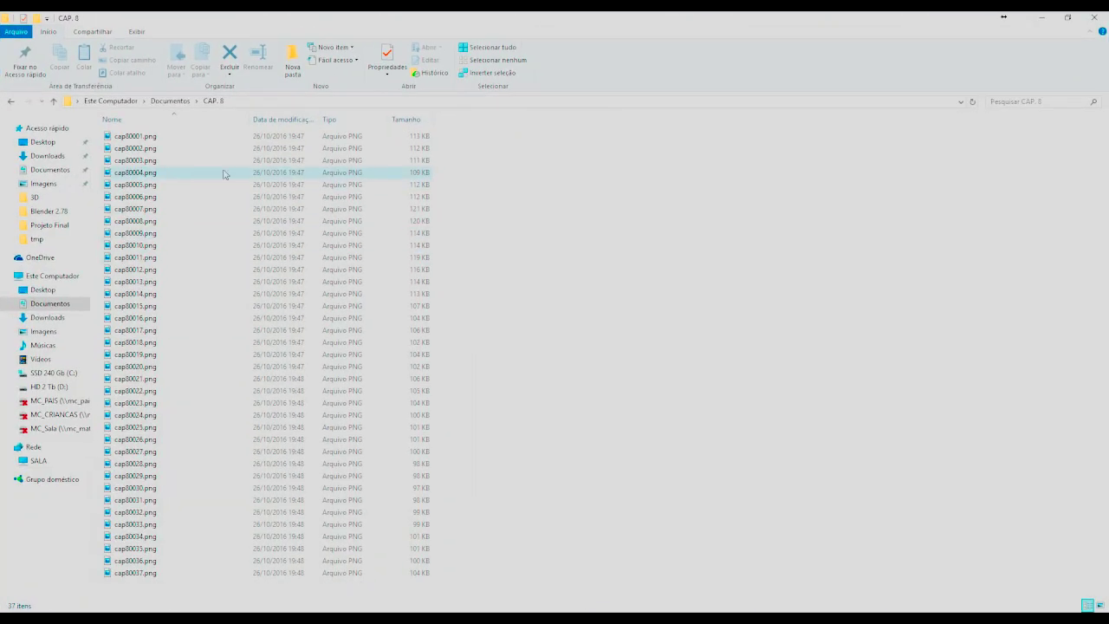
pyautogui.click(146, 578)
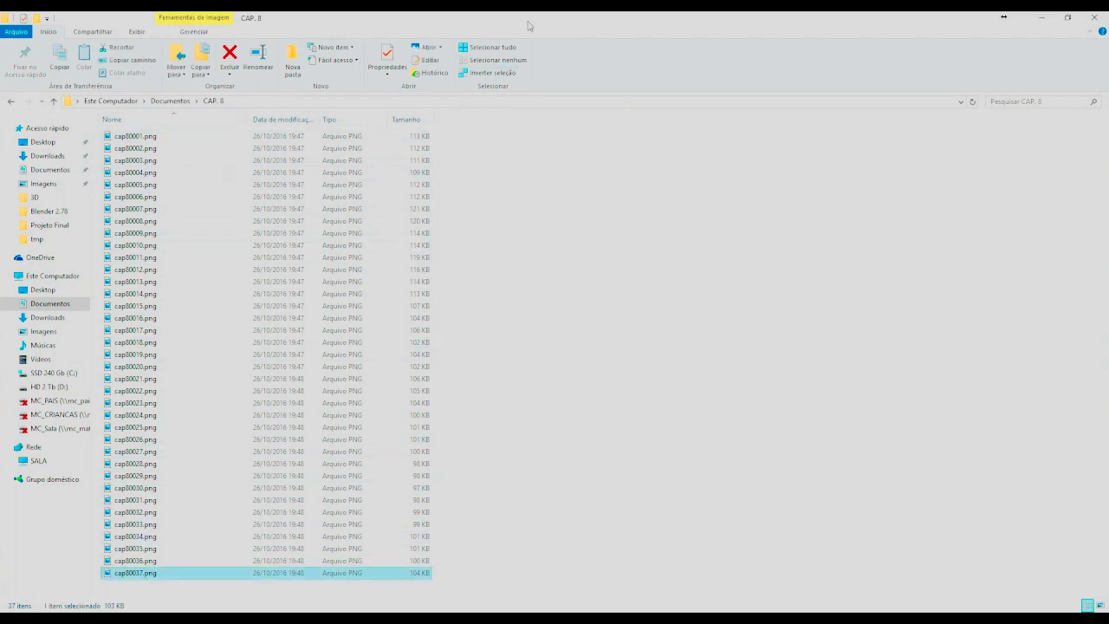
pyautogui.click(1067, 17)
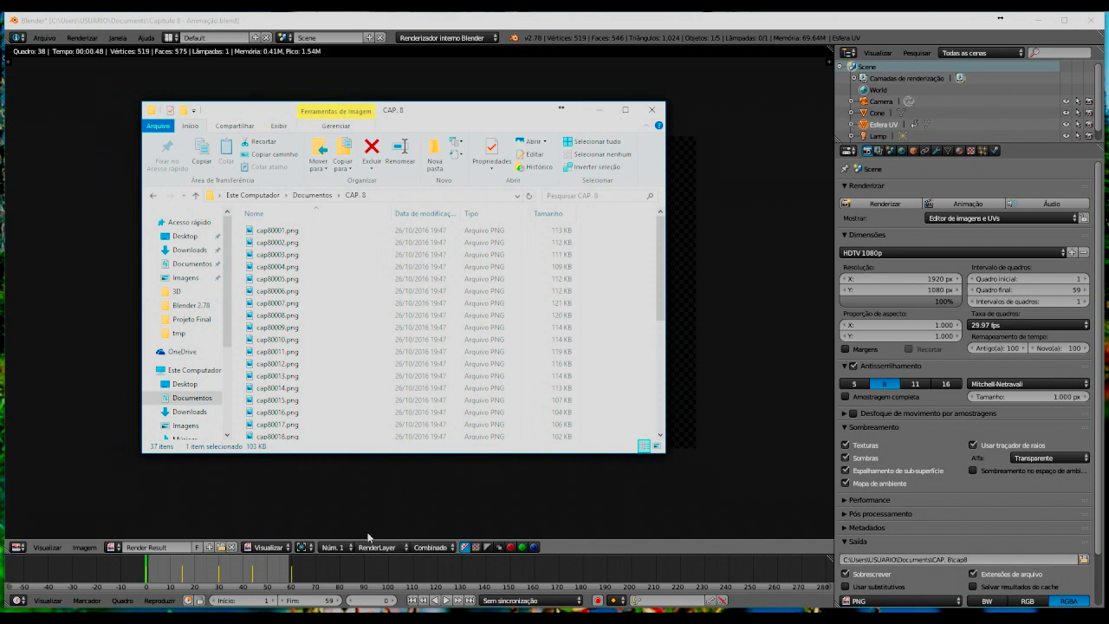
pyautogui.click(225, 576)
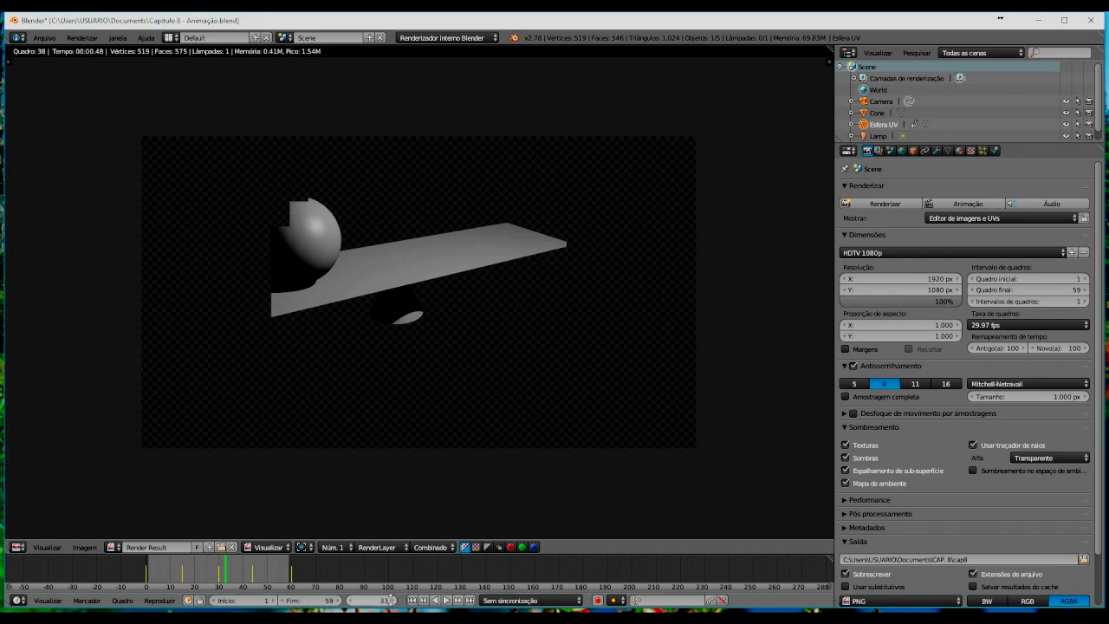
# Step: Step the current frame forward to frame 38
pyautogui.click(392, 601)
pyautogui.click(393, 602)
pyautogui.click(392, 601)
pyautogui.click(393, 601)
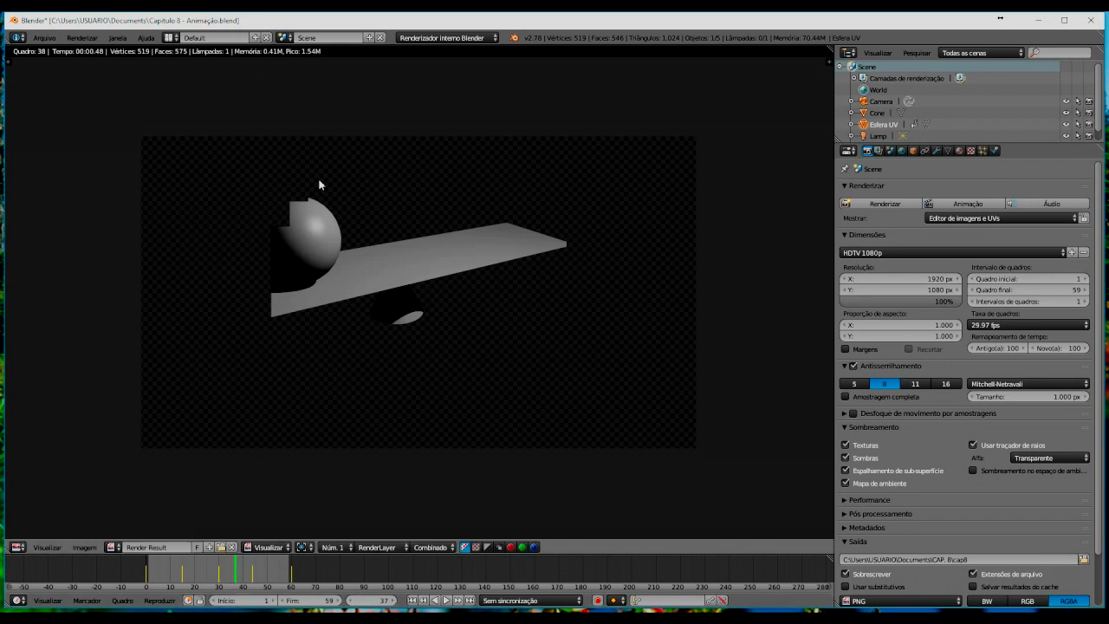
pyautogui.click(395, 600)
# Step: Return to the 3D view, play the animation with Alt+A, and stop at frame 0
pyautogui.press('Escape')
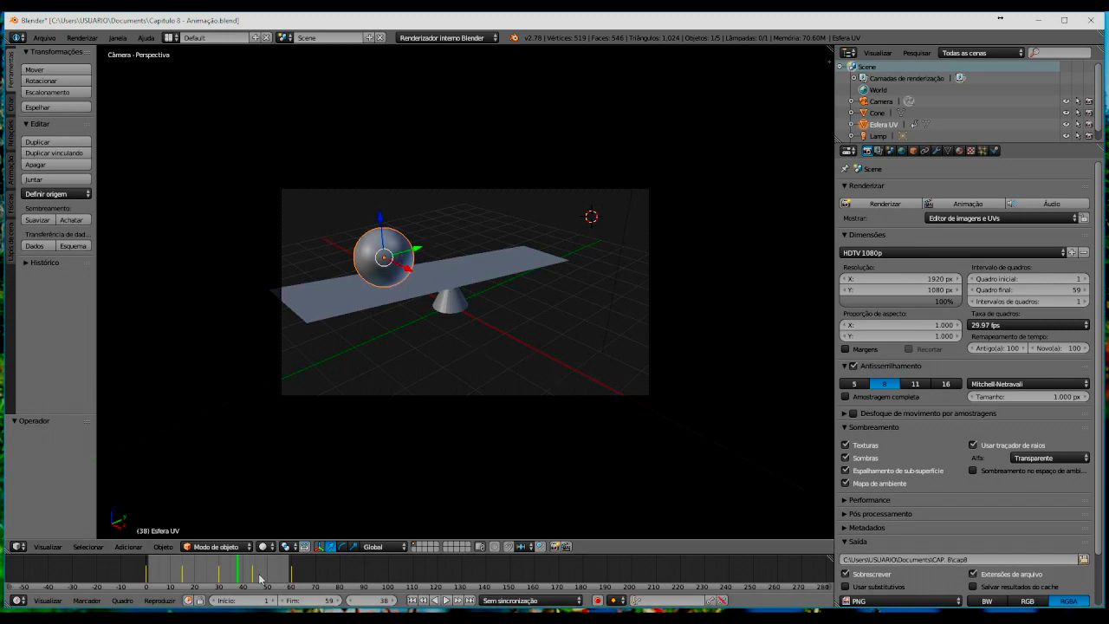
pyautogui.hotkey('alt', 'a')
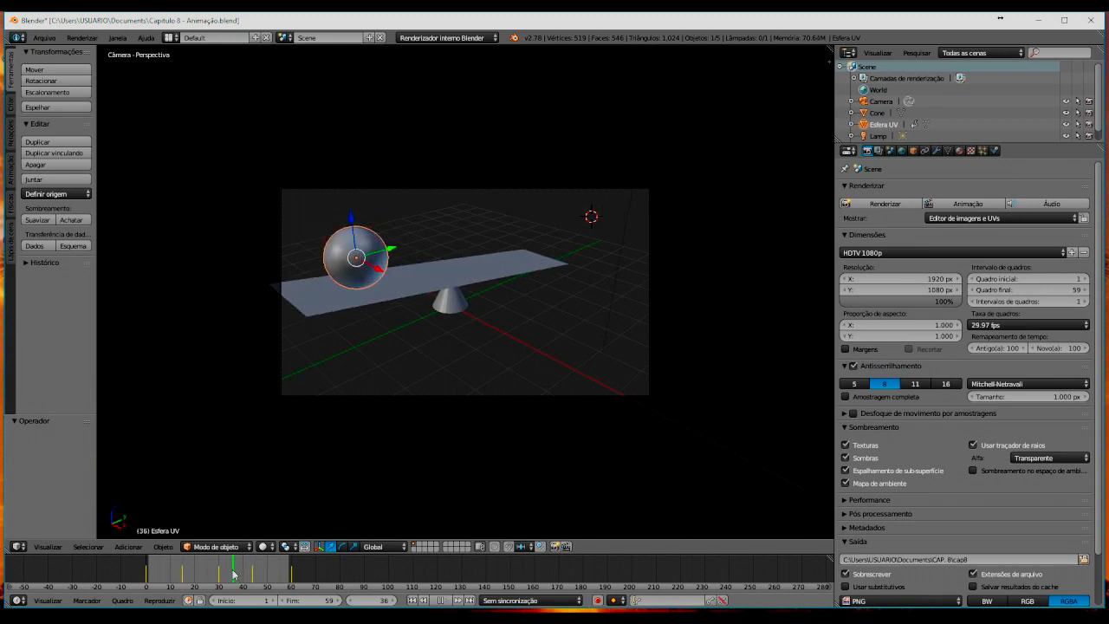
pyautogui.click(172, 585)
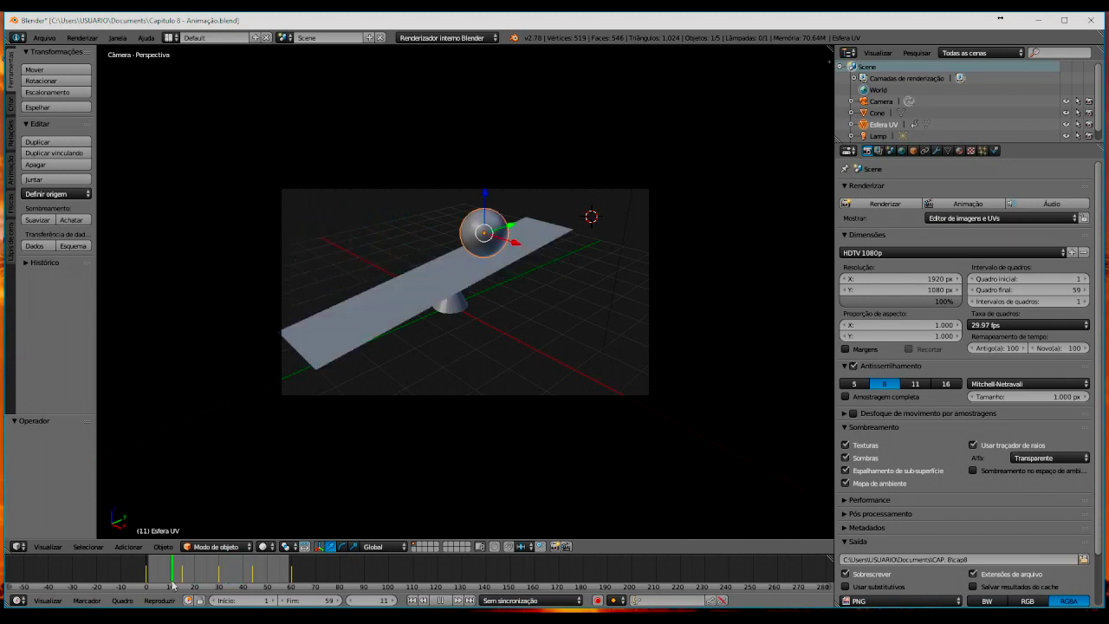
pyautogui.press('Escape')
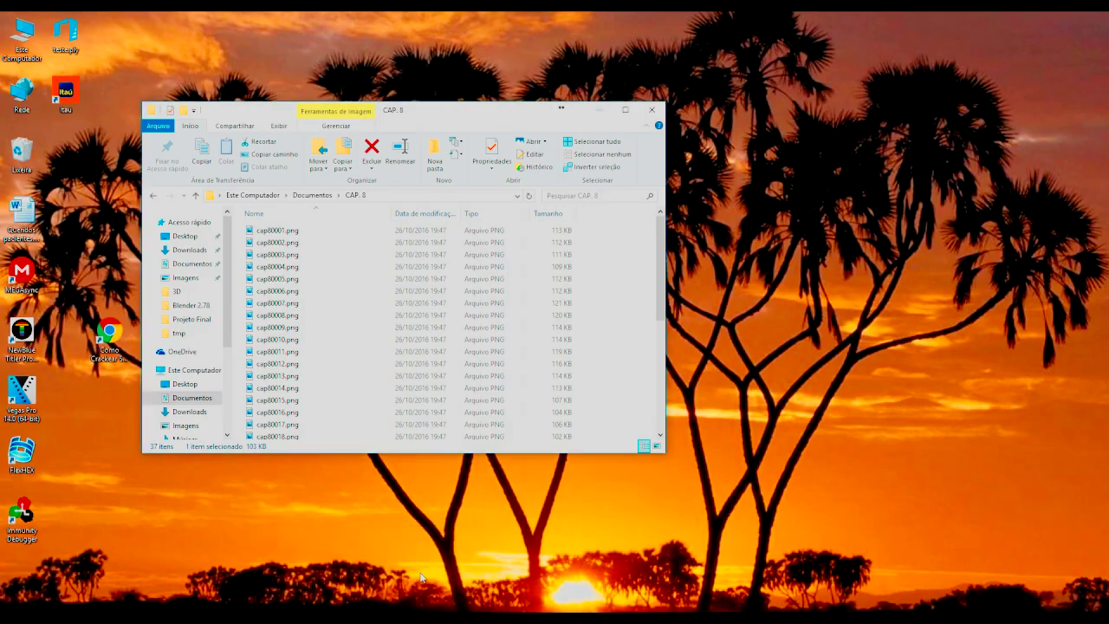
# Step: Switch the CAP. 8 folder view to Ícones extra grandes
pyautogui.click(433, 574)
pyautogui.click(280, 126)
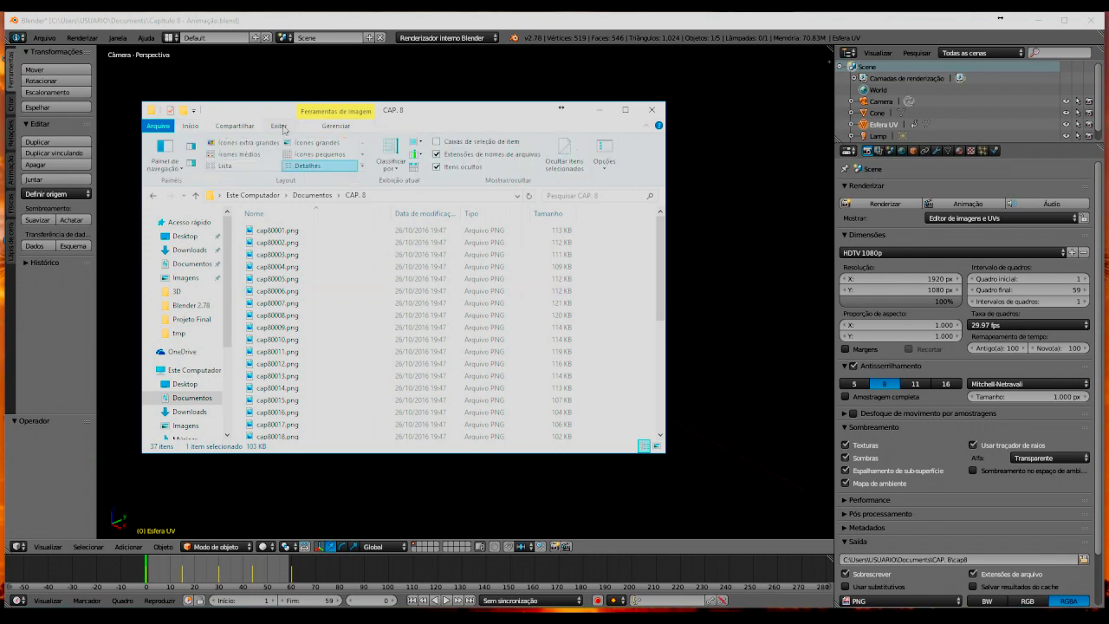
pyautogui.click(249, 144)
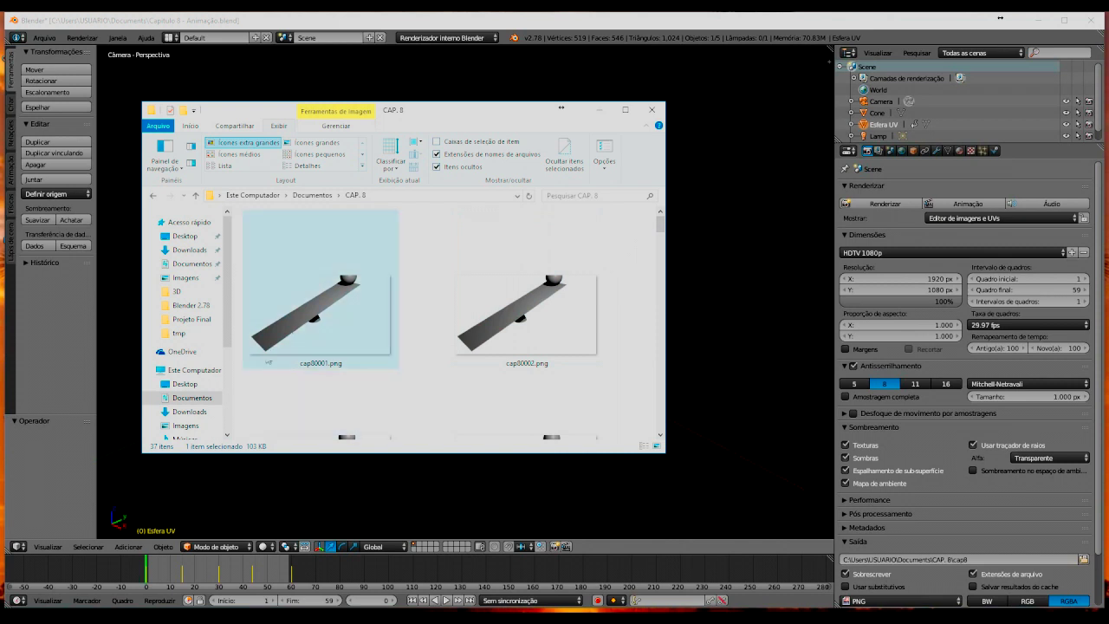
# Step: Look through the frame thumbnails (cap80002, cap80005, cap80006, cap80010) and move the window over VEGAS Pro
pyautogui.click(529, 327)
pyautogui.scroll(-3, 350, 420)
pyautogui.click(376, 384)
pyautogui.click(542, 371)
pyautogui.moveTo(661, 241)
pyautogui.mouseDown()
pyautogui.moveTo(643, 420)
pyautogui.moveTo(623, 249)
pyautogui.mouseUp()
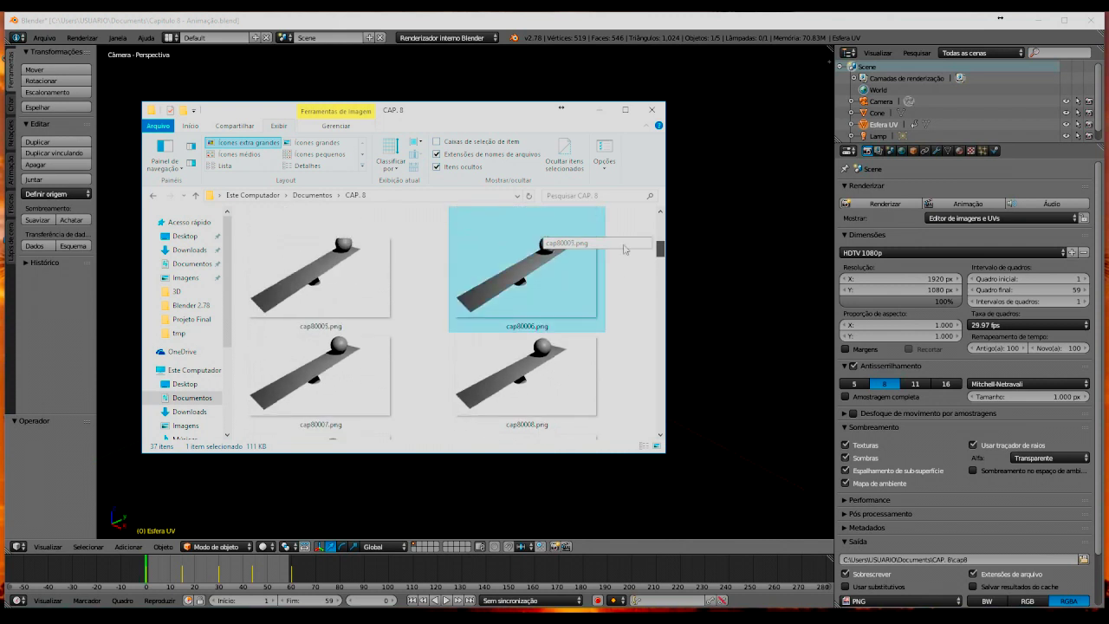
pyautogui.scroll(-2, 623, 250)
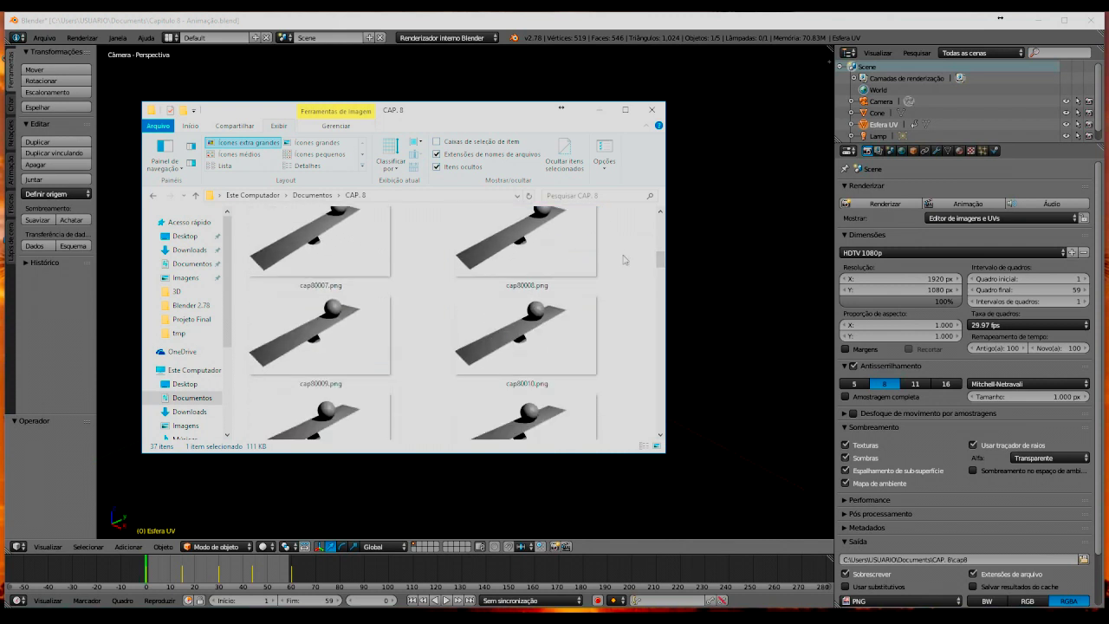
pyautogui.moveTo(317, 342)
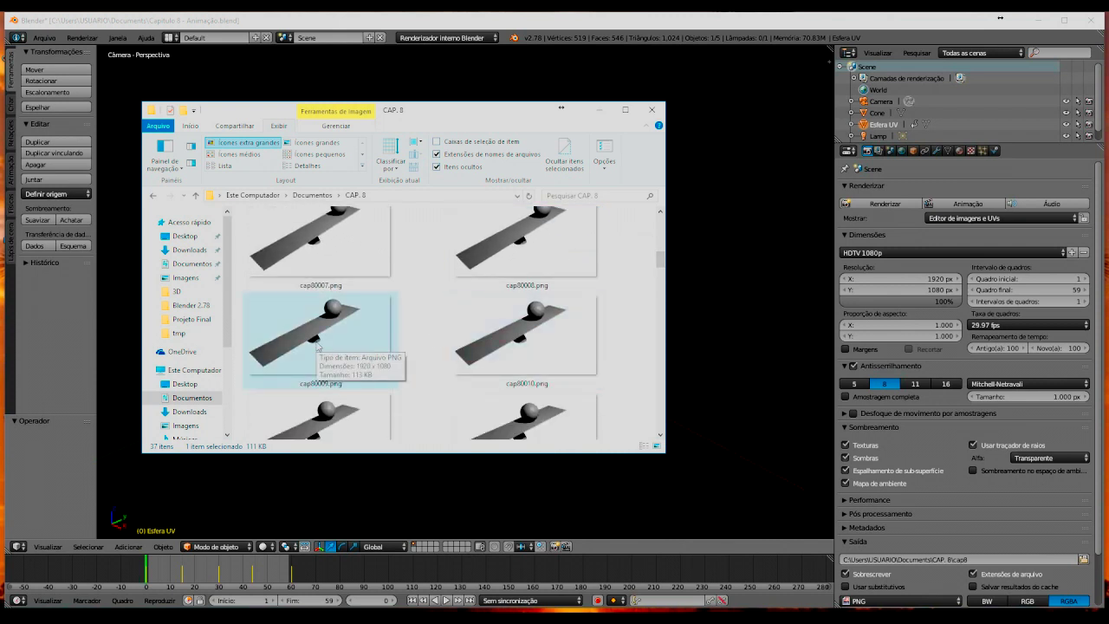
pyautogui.click(495, 381)
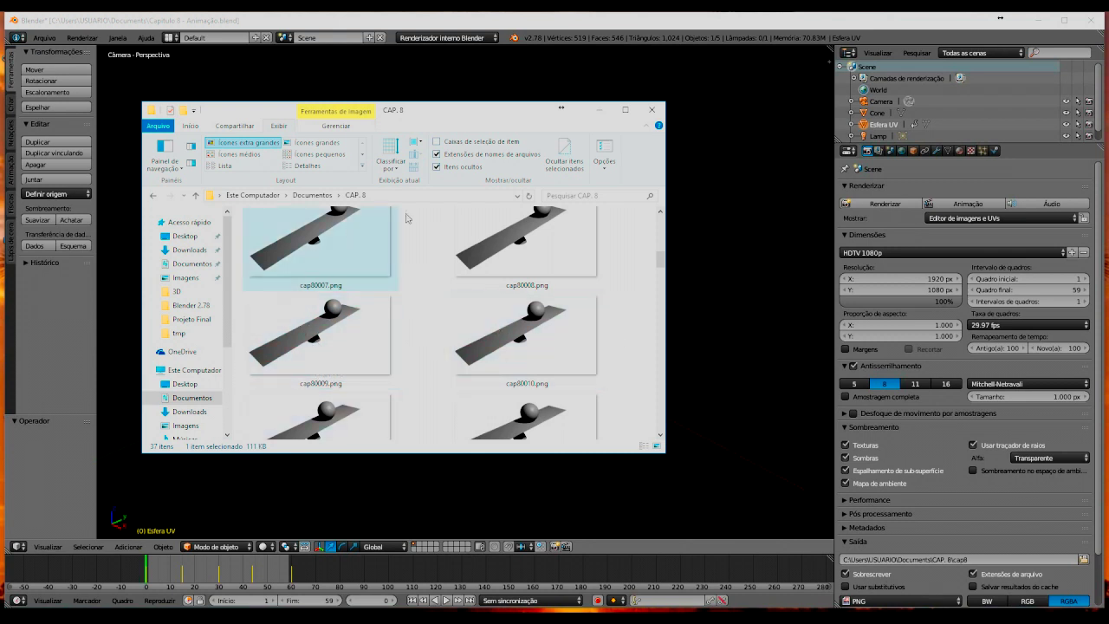
pyautogui.click(355, 367)
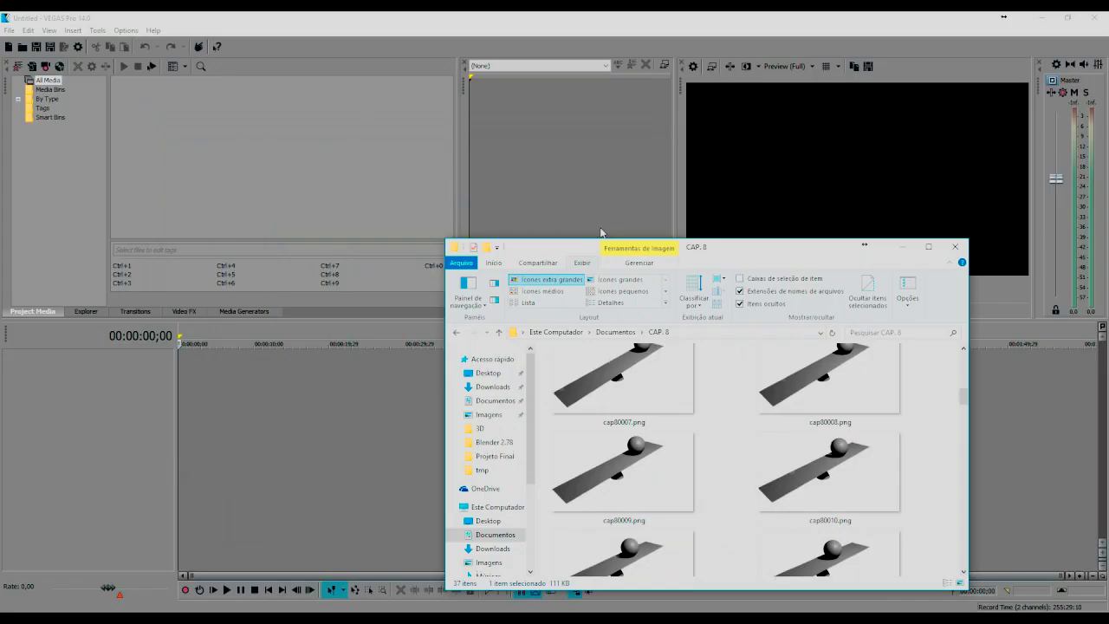
pyautogui.moveTo(584, 252); pyautogui.dragTo(638, 180)
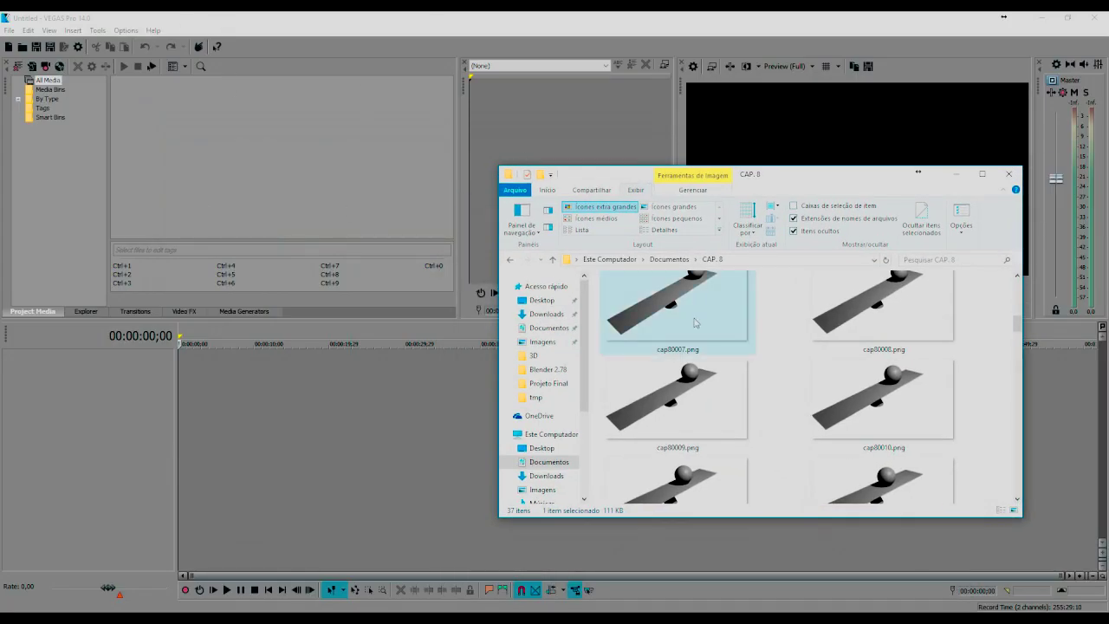
# Step: Drop all 37 rendered PNG frames at the start of the VEGAS timeline and close Explorer
pyautogui.click(685, 318)
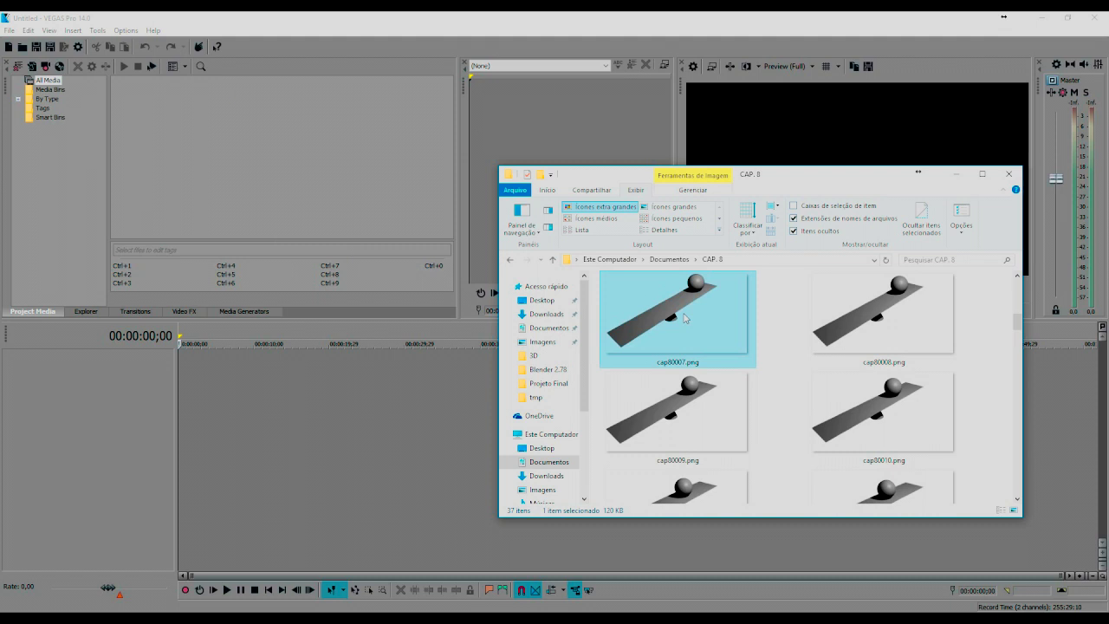
pyautogui.hotkey('ctrl', 'a')
pyautogui.moveTo(1017, 326); pyautogui.dragTo(1018, 289)
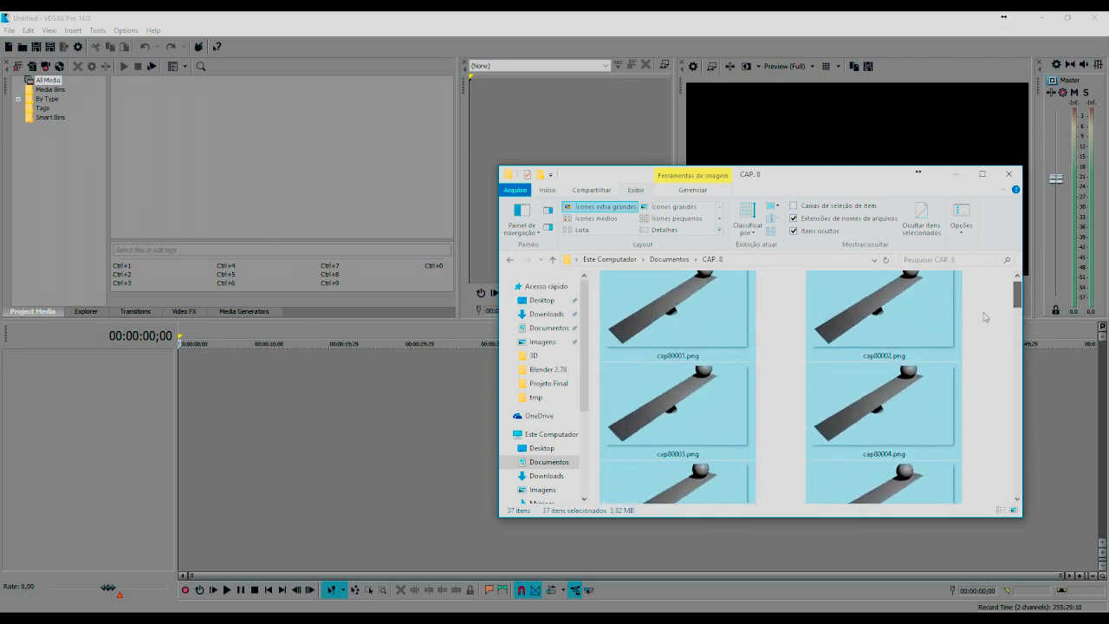
pyautogui.moveTo(695, 312); pyautogui.dragTo(432, 365)
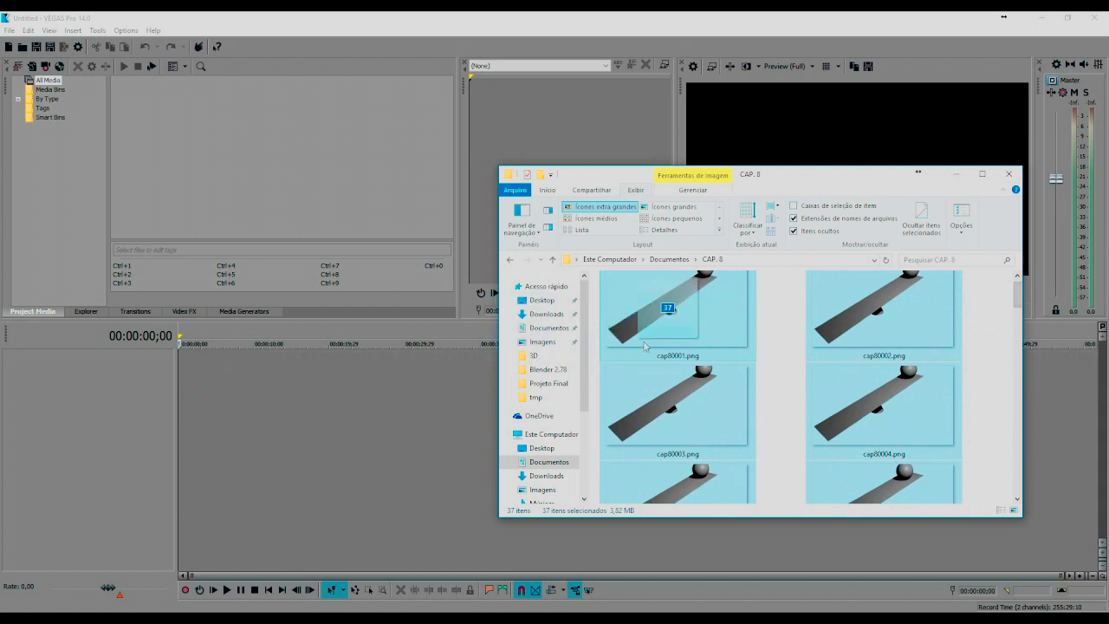
pyautogui.moveTo(219, 410); pyautogui.dragTo(179, 401)
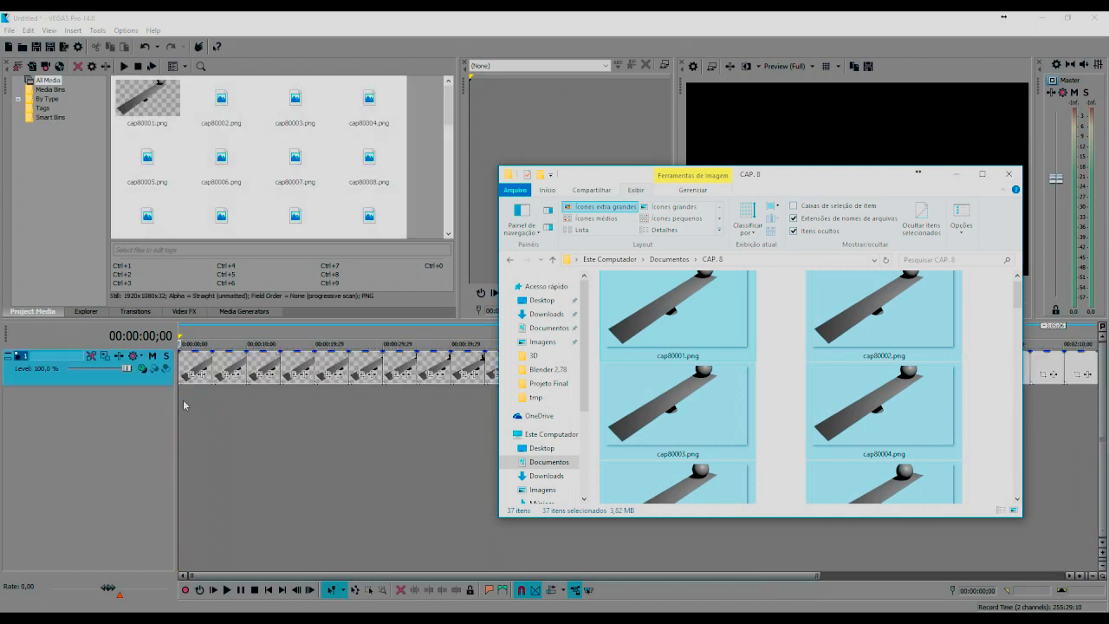
pyautogui.click(1005, 172)
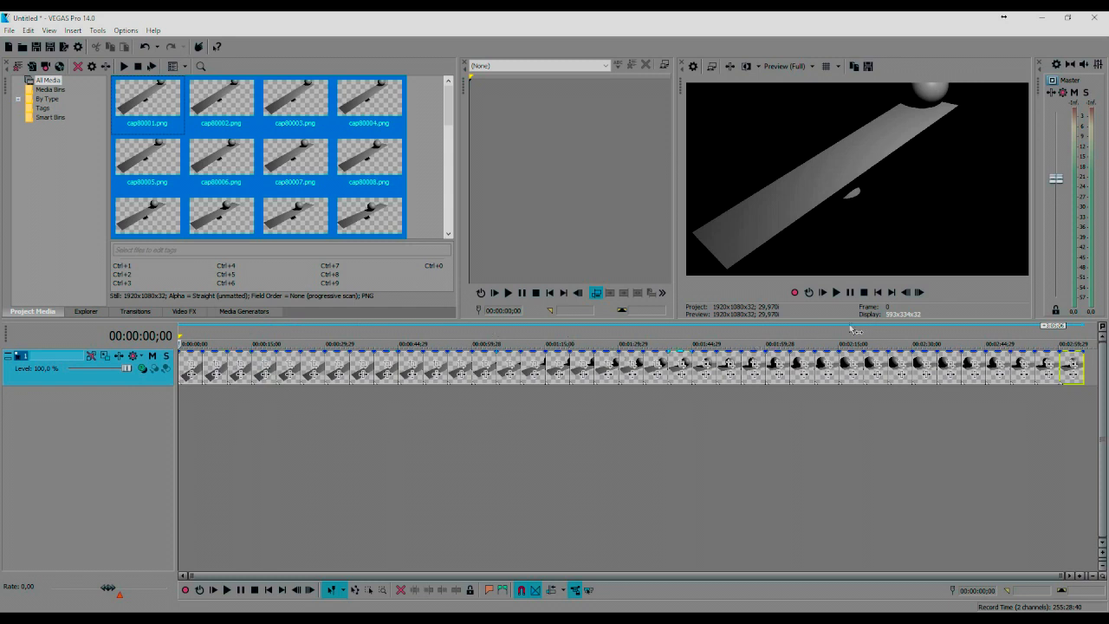
# Step: Play the image sequence, stop it, and mark a looped region on the timeline
pyautogui.click(231, 398)
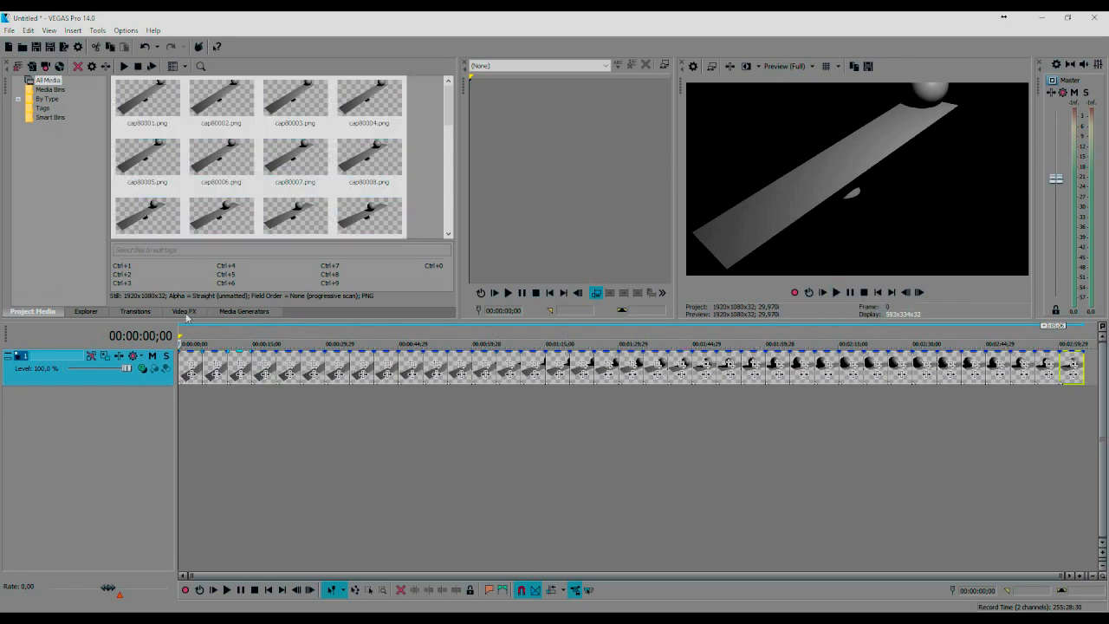
pyautogui.press('space')
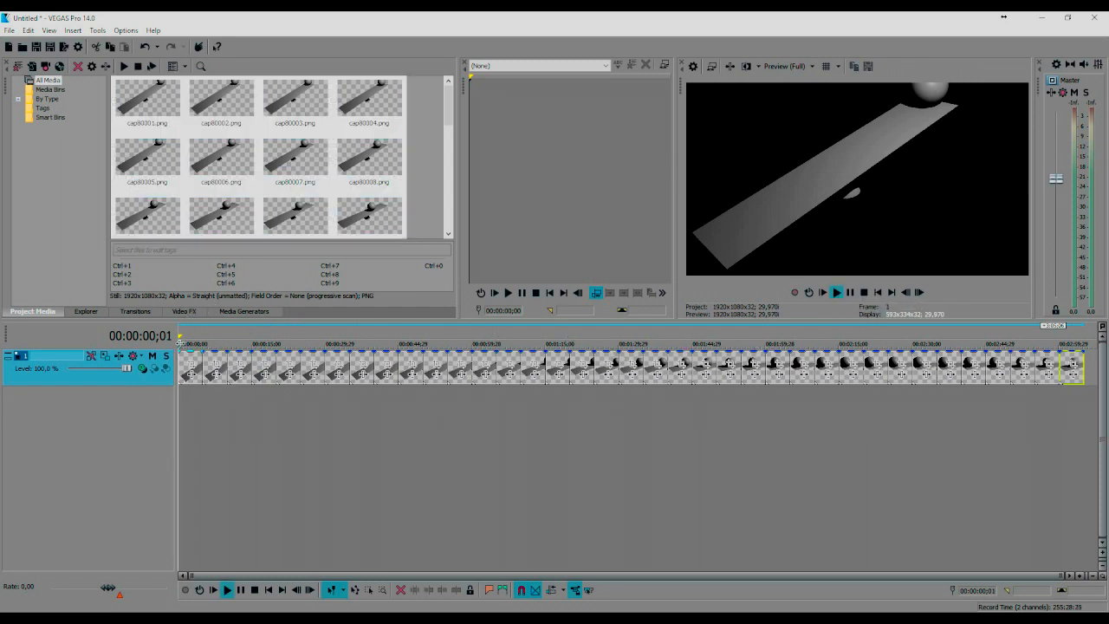
pyautogui.press('Return')
pyautogui.moveTo(203, 337)
pyautogui.mouseDown()
pyautogui.moveTo(925, 340)
pyautogui.moveTo(317, 338)
pyautogui.moveTo(521, 338)
pyautogui.moveTo(374, 337)
pyautogui.moveTo(394, 338)
pyautogui.mouseUp()
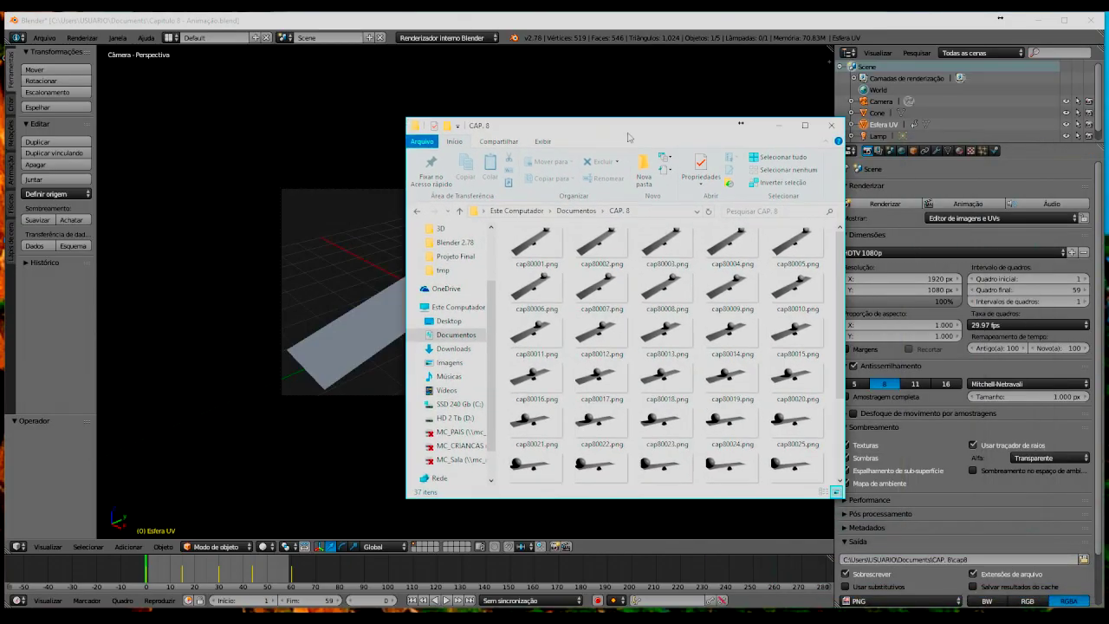
# Step: Browse the CAP. 8 thumbnails, from cap80011 through cap80035
pyautogui.moveTo(628, 137); pyautogui.dragTo(371, 94)
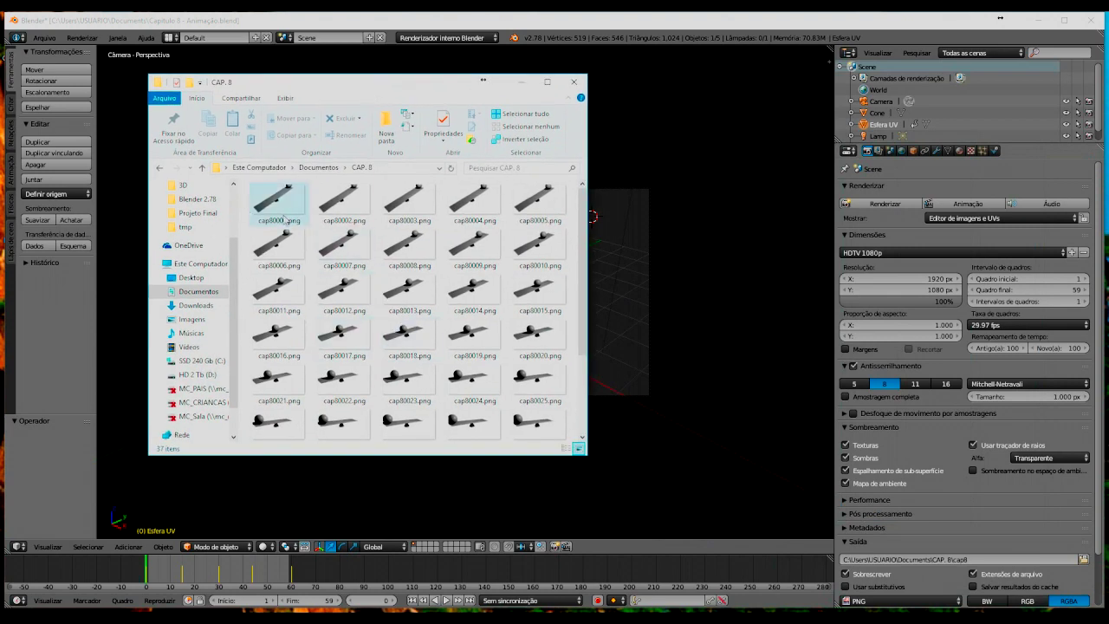
pyautogui.click(278, 290)
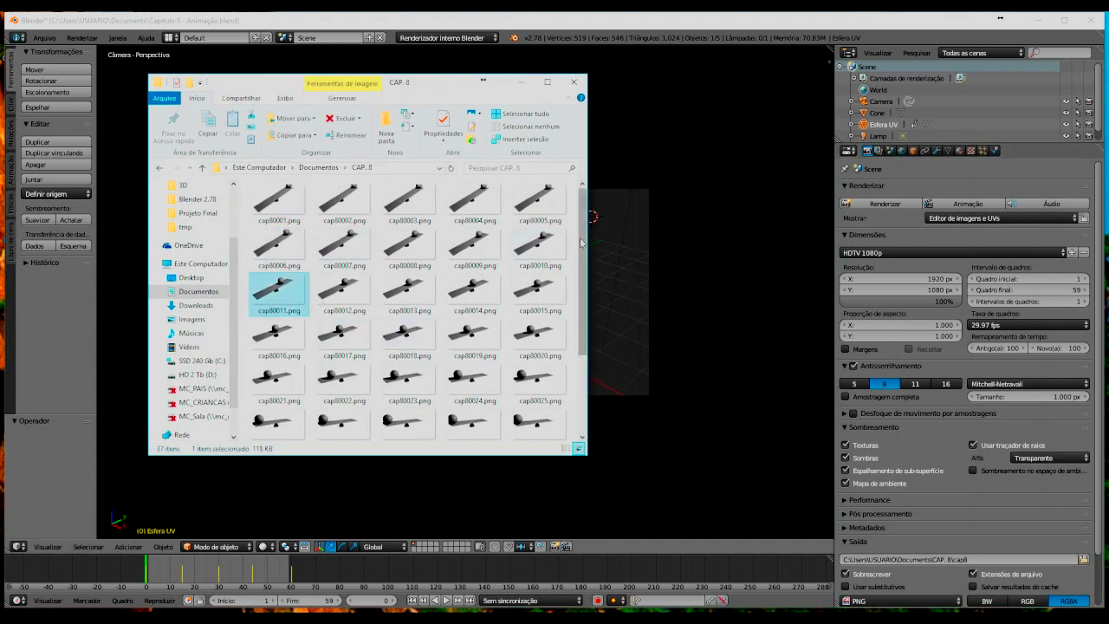
pyautogui.moveTo(580, 245); pyautogui.dragTo(594, 336)
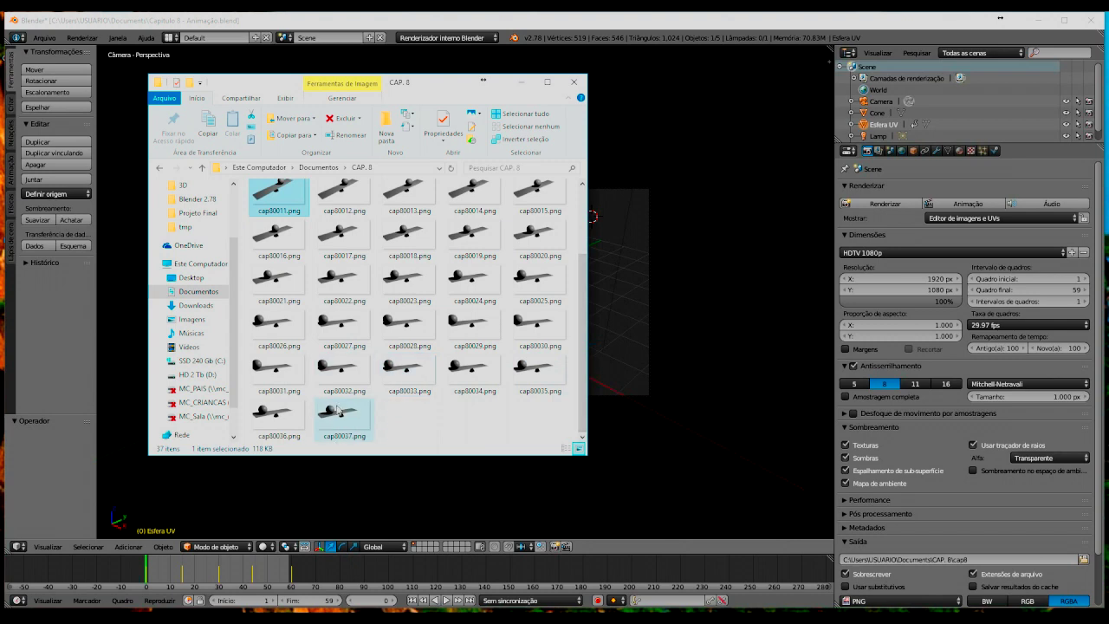
pyautogui.click(283, 363)
pyautogui.click(360, 368)
pyautogui.click(389, 367)
# Step: Review frames cap80035, cap80037, cap80017 and cap80018, then open cap80001 in the image editor
pyautogui.click(472, 372)
pyautogui.click(534, 367)
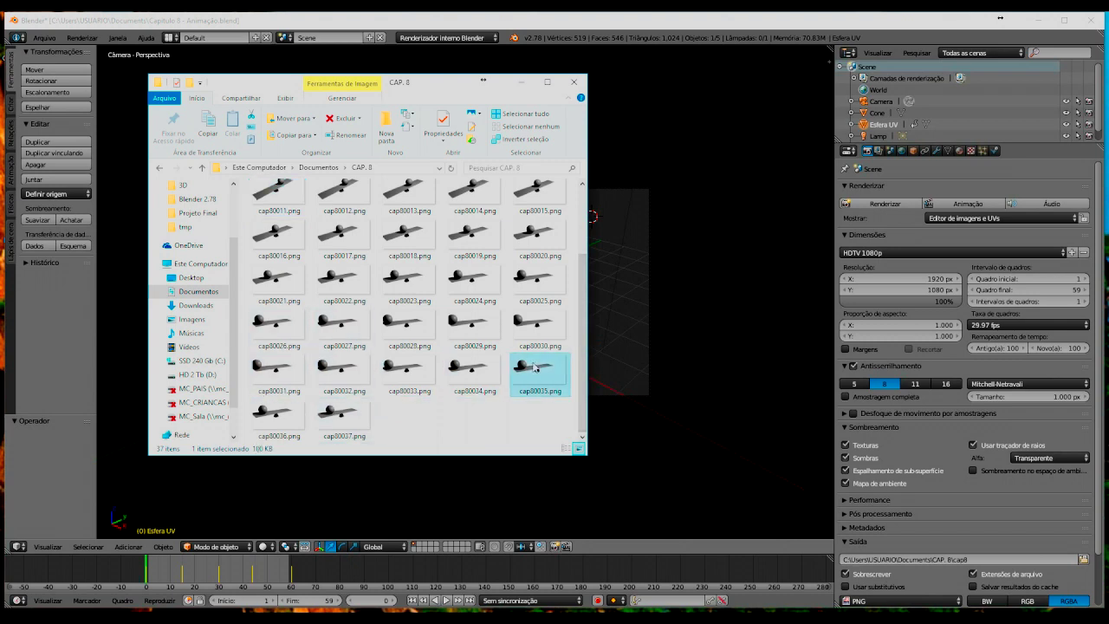
pyautogui.click(347, 422)
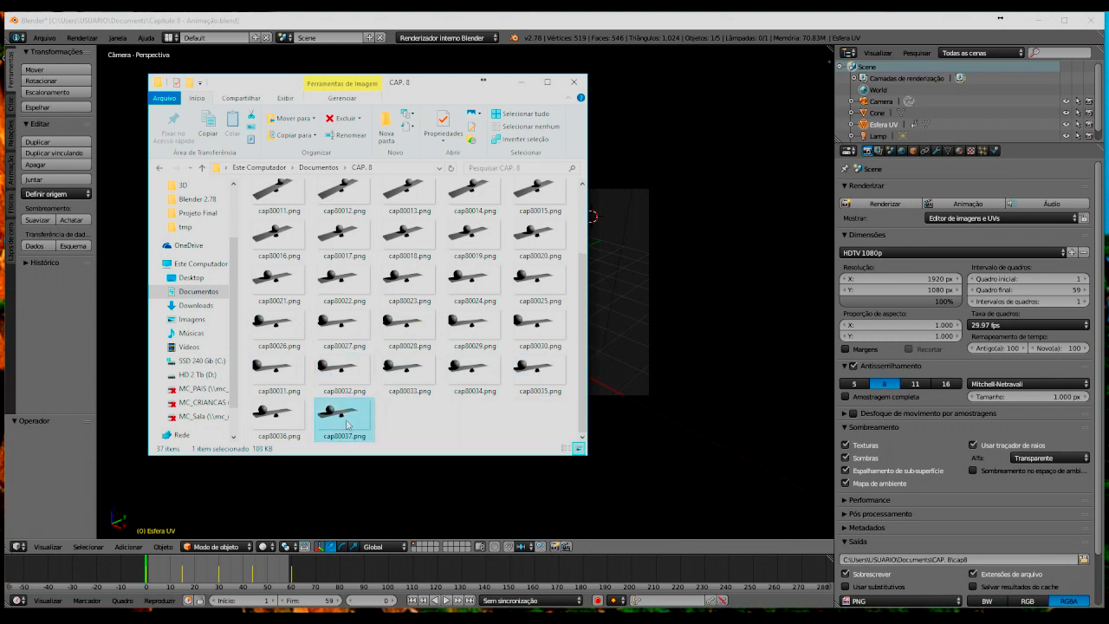
pyautogui.click(351, 227)
pyautogui.click(405, 228)
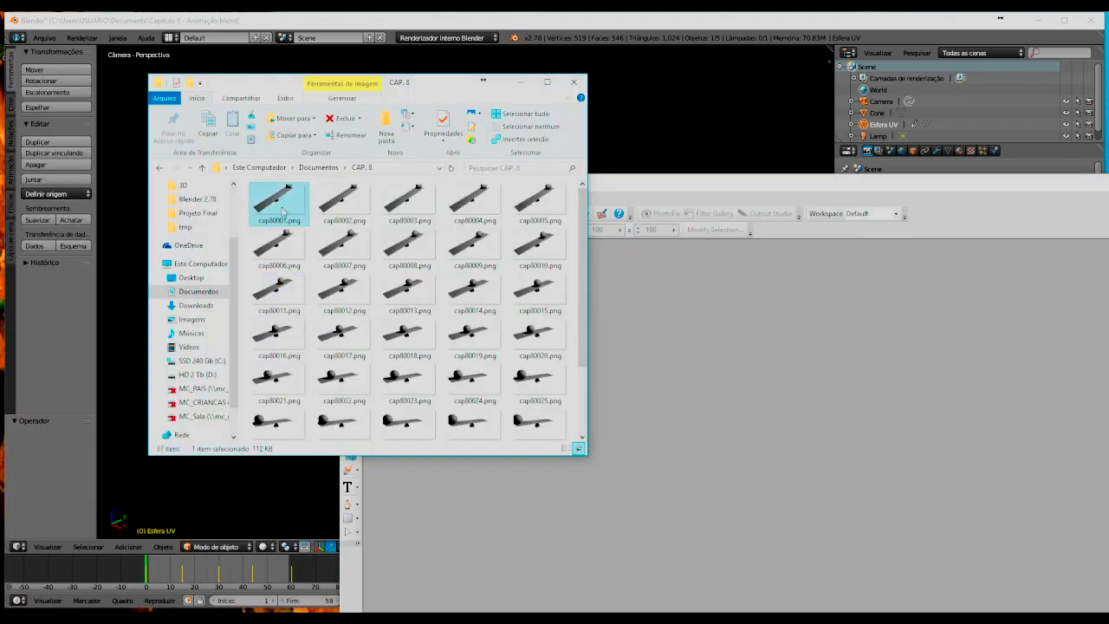
pyautogui.moveTo(282, 211); pyautogui.dragTo(659, 338)
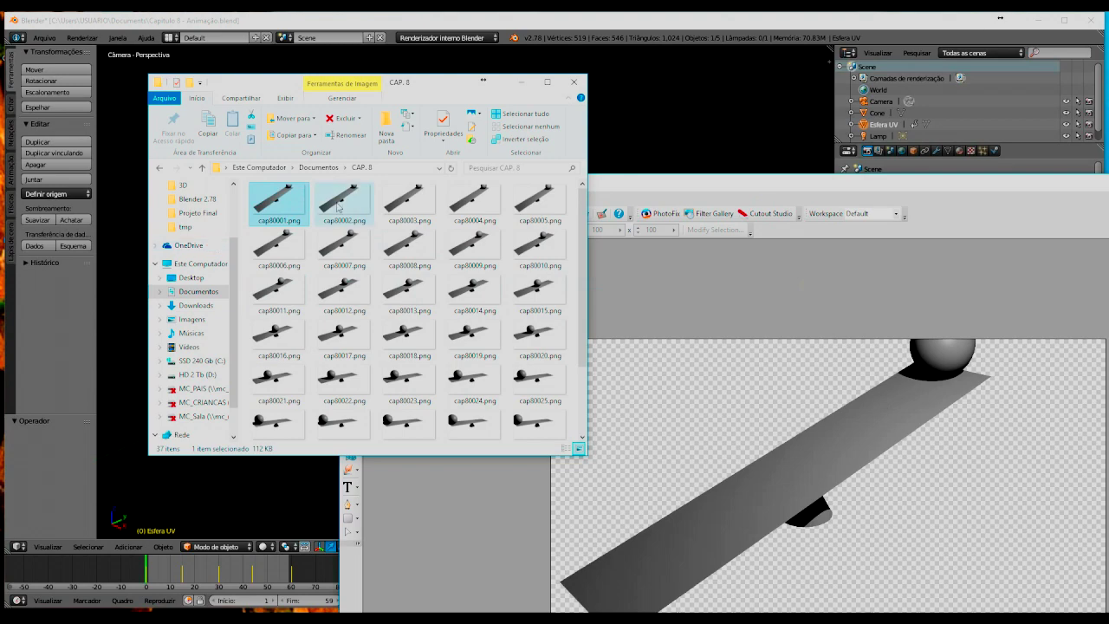
# Step: Add cap80002 to maximized PhotoPlus and shift it with the Move tool to compare plank positions
pyautogui.moveTo(342, 201); pyautogui.dragTo(783, 429)
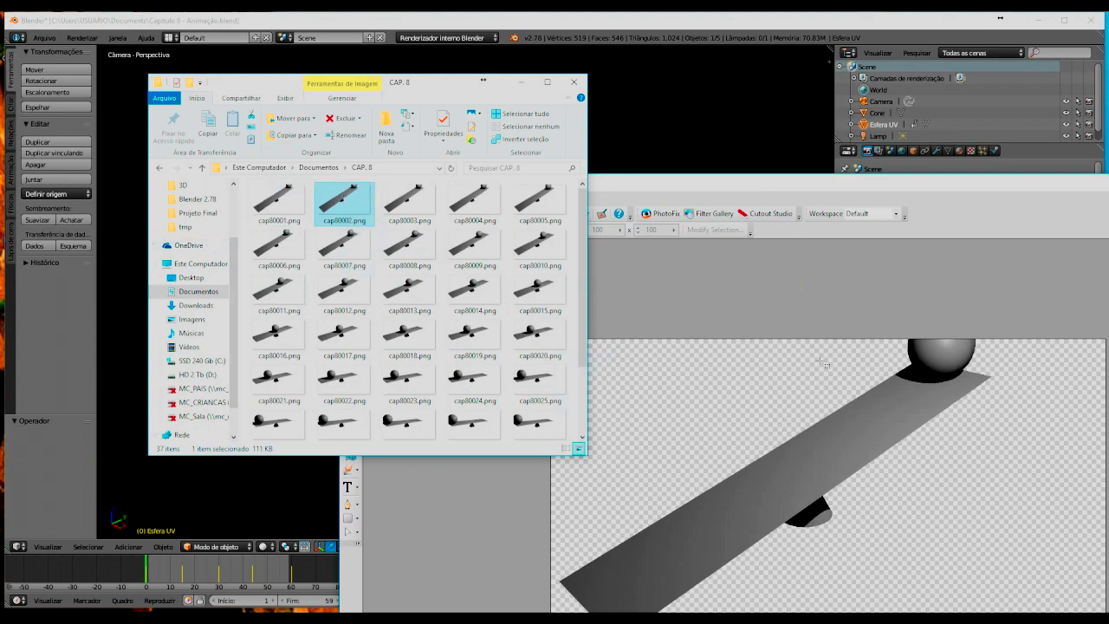
pyautogui.doubleClick(946, 182)
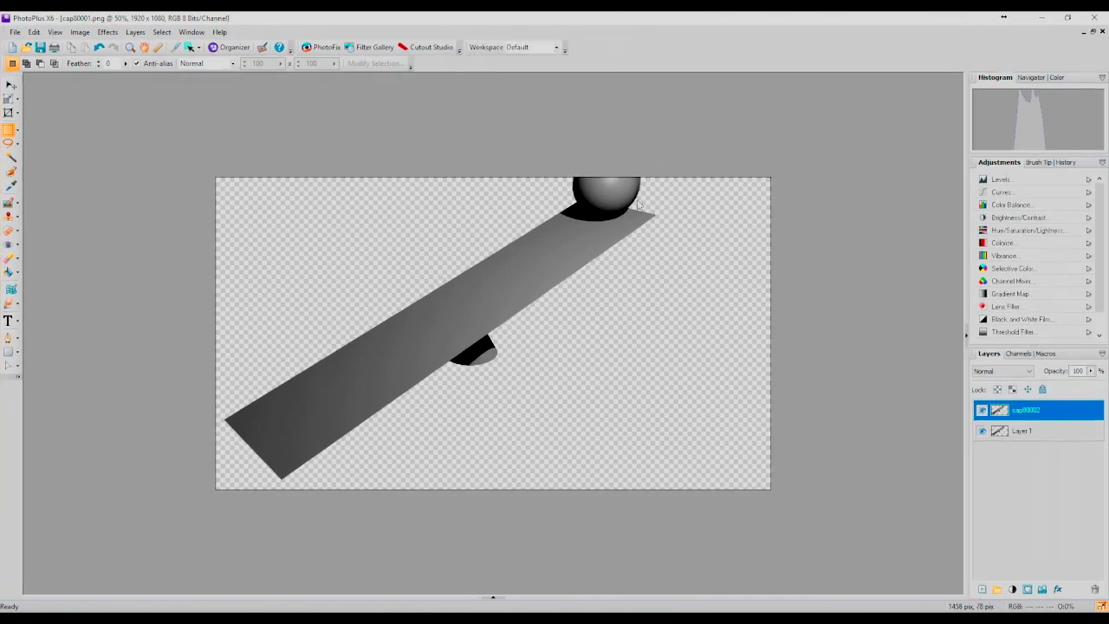
pyautogui.press('v')
pyautogui.moveTo(377, 247)
pyautogui.mouseDown()
pyautogui.moveTo(339, 200)
pyautogui.moveTo(482, 296)
pyautogui.mouseUp()
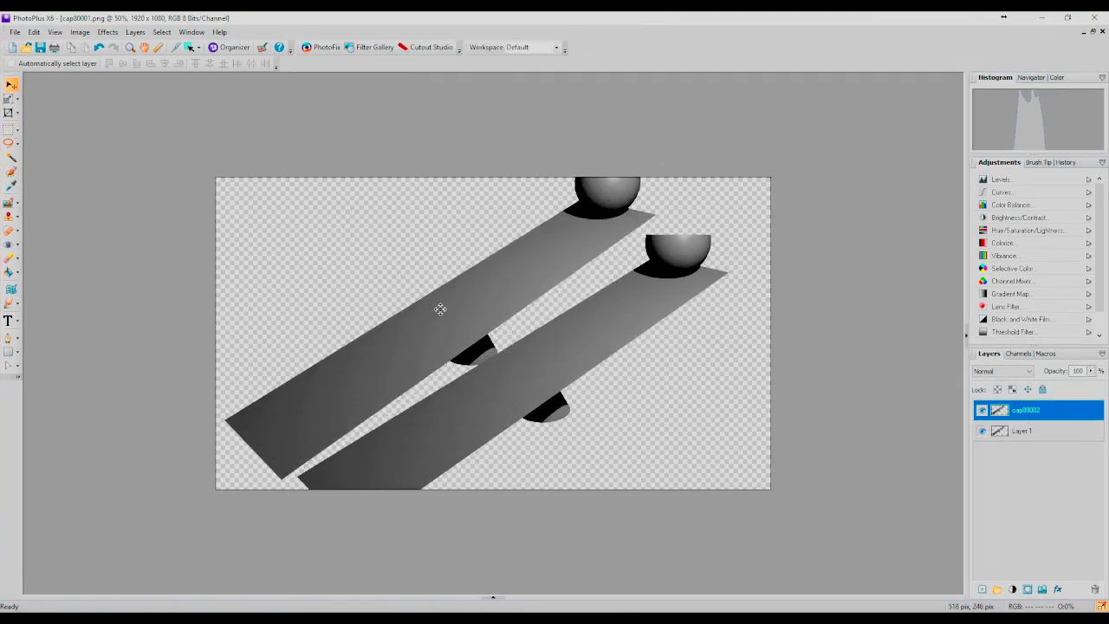
pyautogui.moveTo(482, 296); pyautogui.dragTo(485, 290)
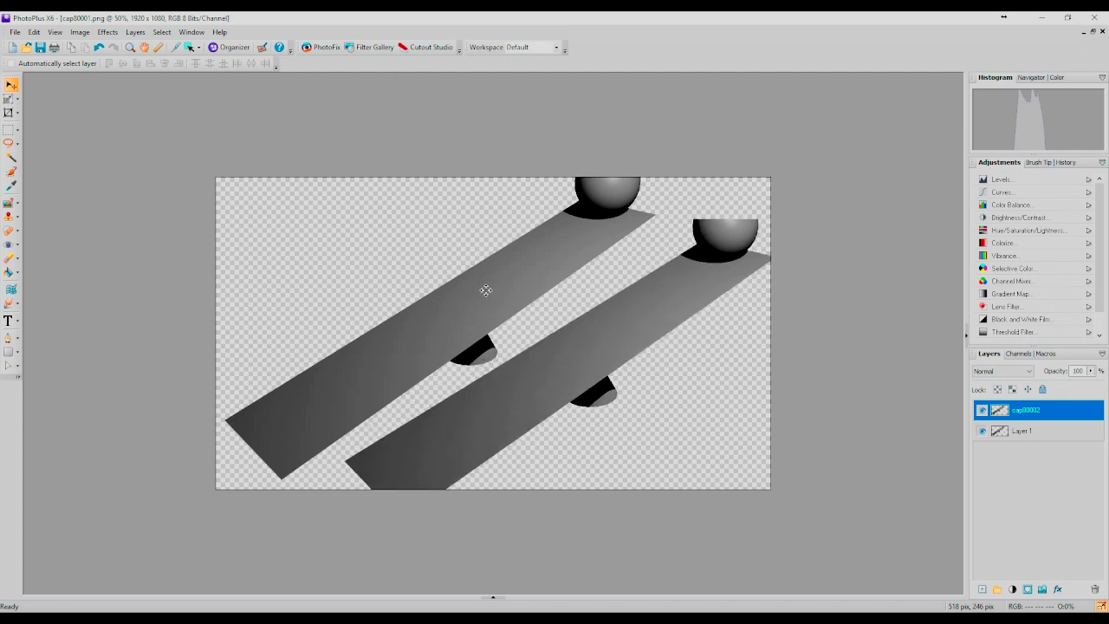
pyautogui.moveTo(649, 326)
pyautogui.mouseDown()
pyautogui.moveTo(441, 279)
pyautogui.moveTo(442, 335)
pyautogui.moveTo(517, 309)
pyautogui.moveTo(586, 345)
pyautogui.moveTo(614, 323)
pyautogui.mouseUp()
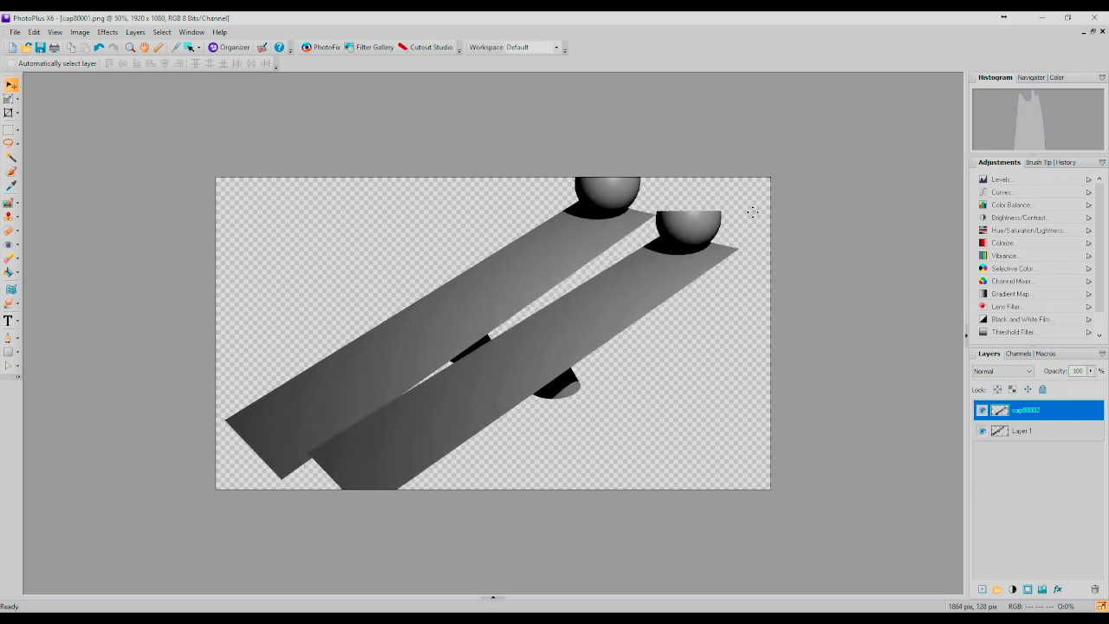
pyautogui.moveTo(622, 302)
pyautogui.mouseDown()
pyautogui.moveTo(554, 290)
pyautogui.moveTo(443, 217)
pyautogui.moveTo(522, 307)
pyautogui.moveTo(622, 288)
pyautogui.mouseUp()
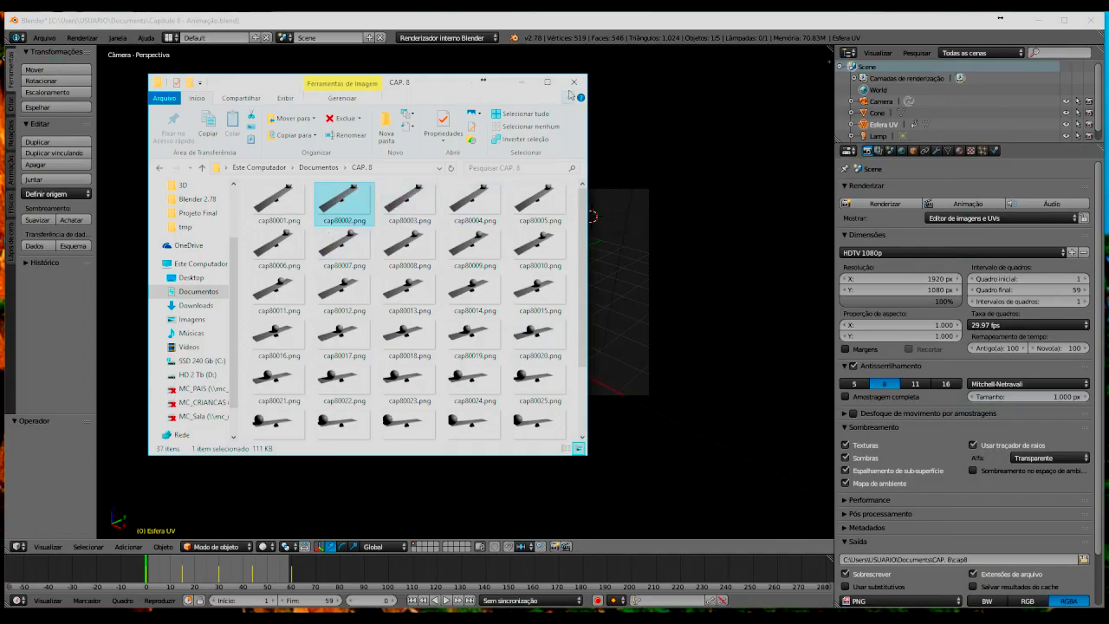
# Step: Close the CAP. 8 folder, zoom the camera view out, and render frame 0 with F12
pyautogui.click(575, 83)
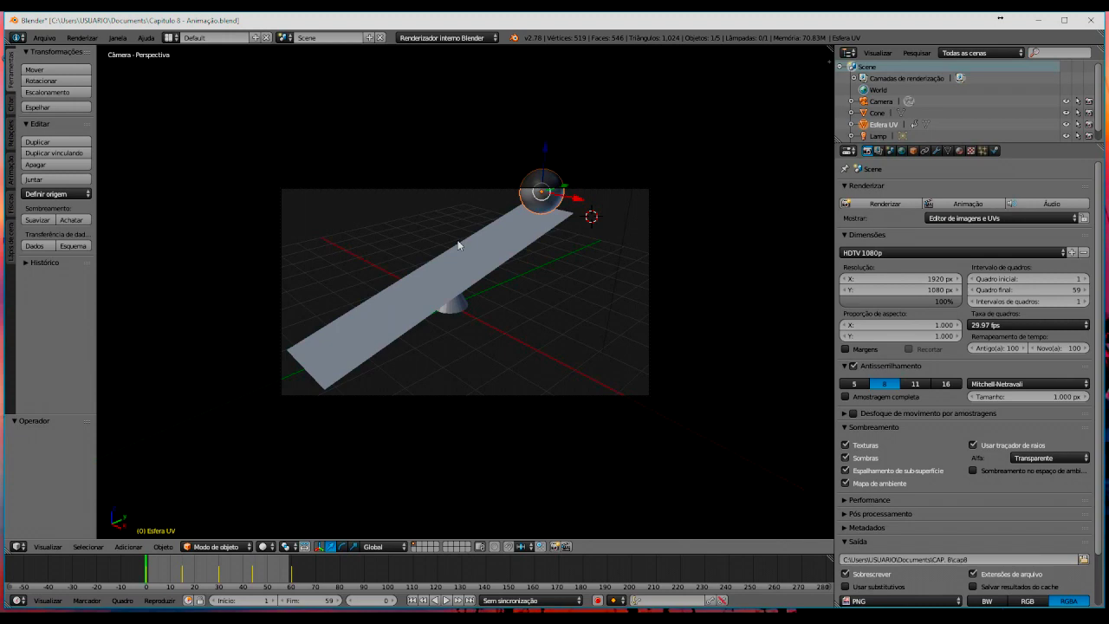
pyautogui.scroll(-1, 448, 391)
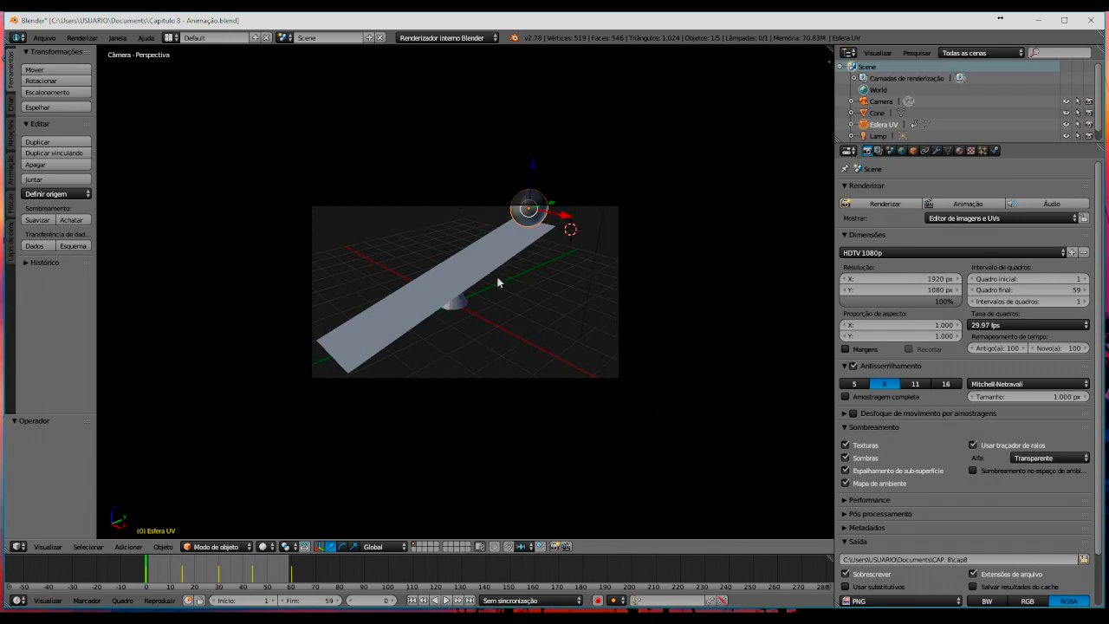
pyautogui.press('F12')
pyautogui.scroll(-3, 953, 433)
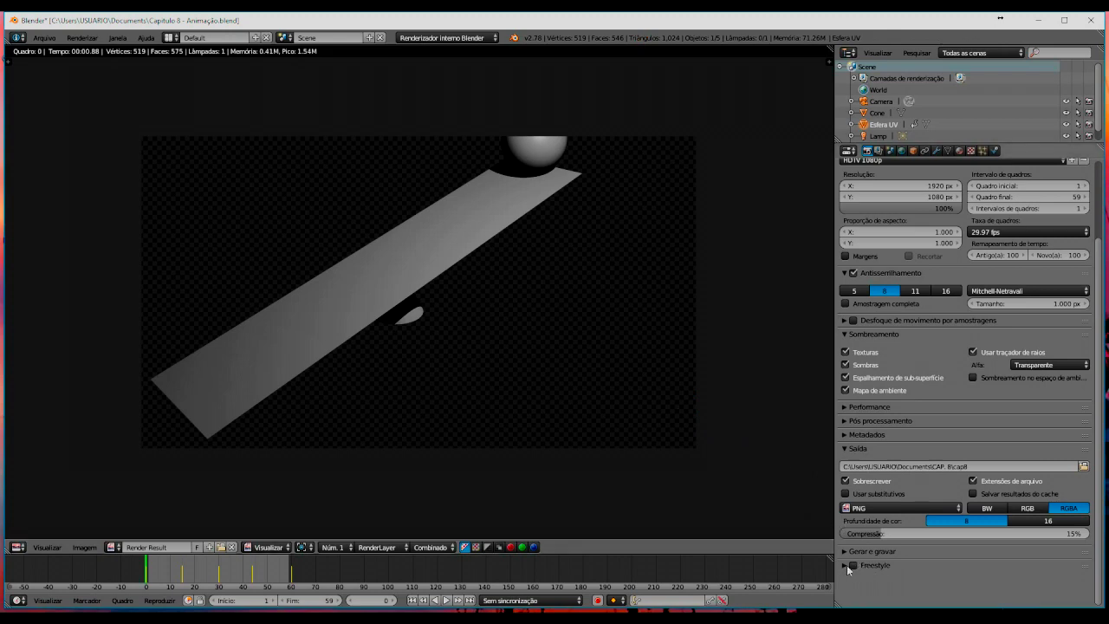
# Step: Enable Freestyle, render at 2.7 px line thickness, then re-render at 23.8 px
pyautogui.click(843, 565)
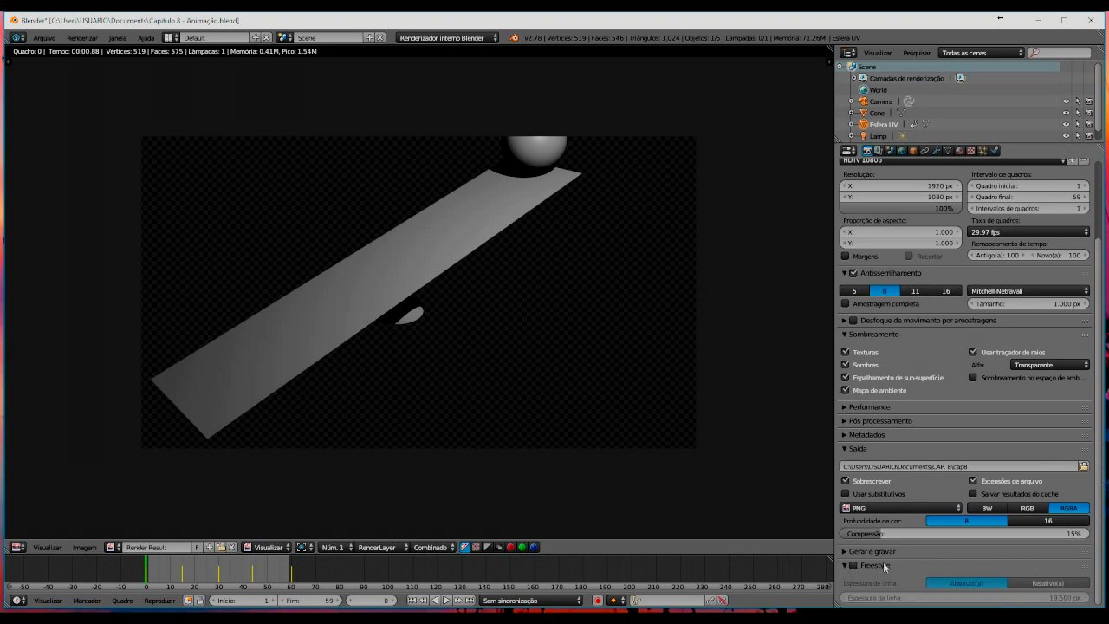
pyautogui.click(853, 566)
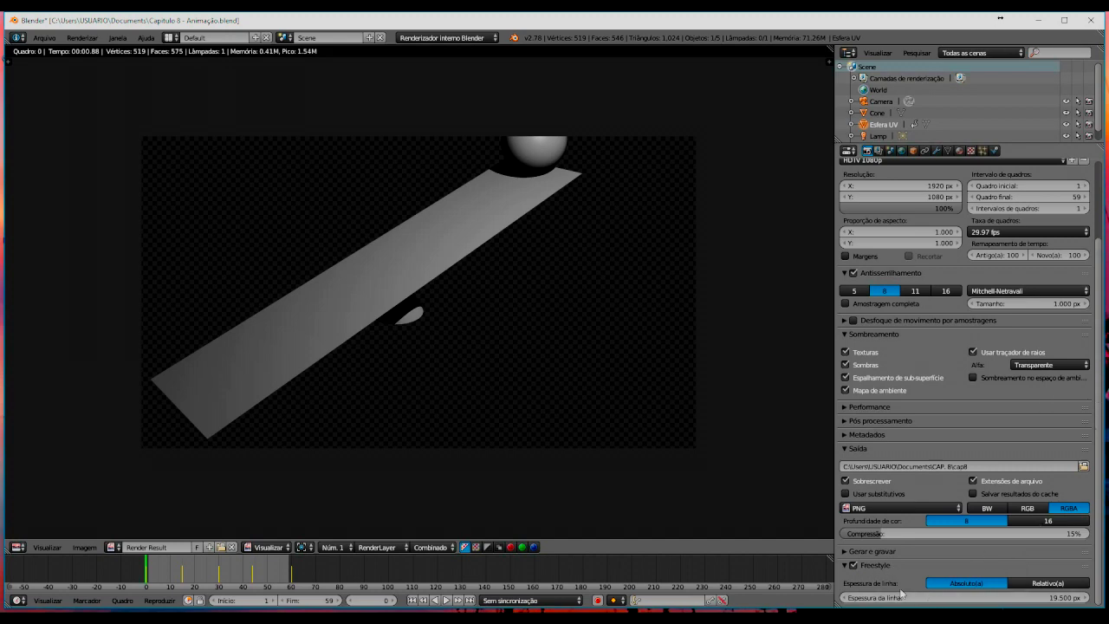
pyautogui.click(1061, 599)
pyautogui.moveTo(1061, 600); pyautogui.dragTo(969, 604)
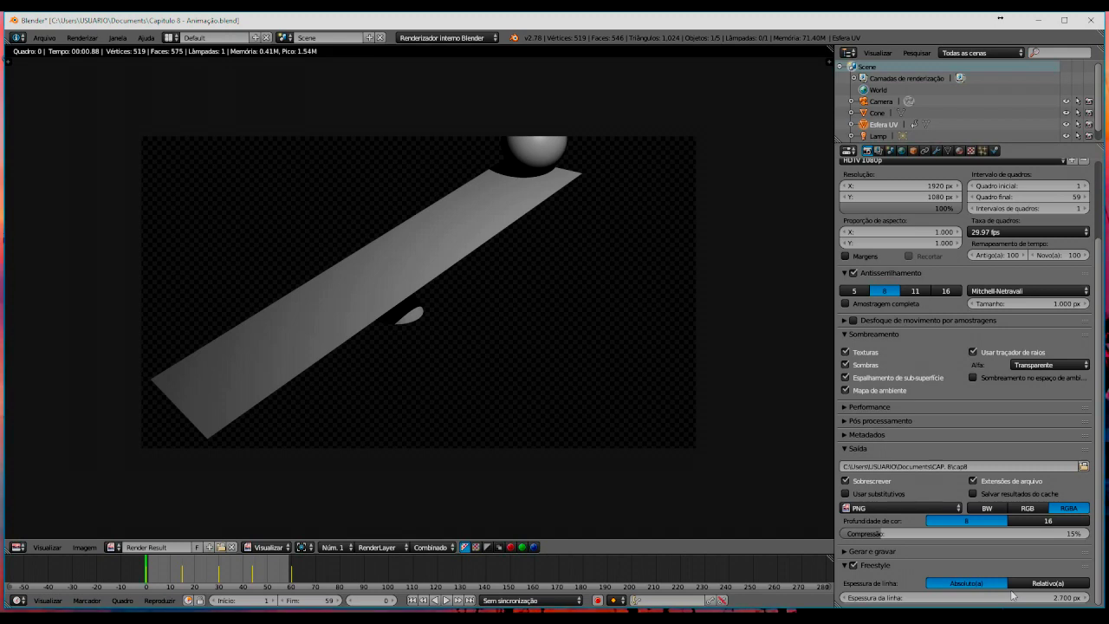
pyautogui.press('F12')
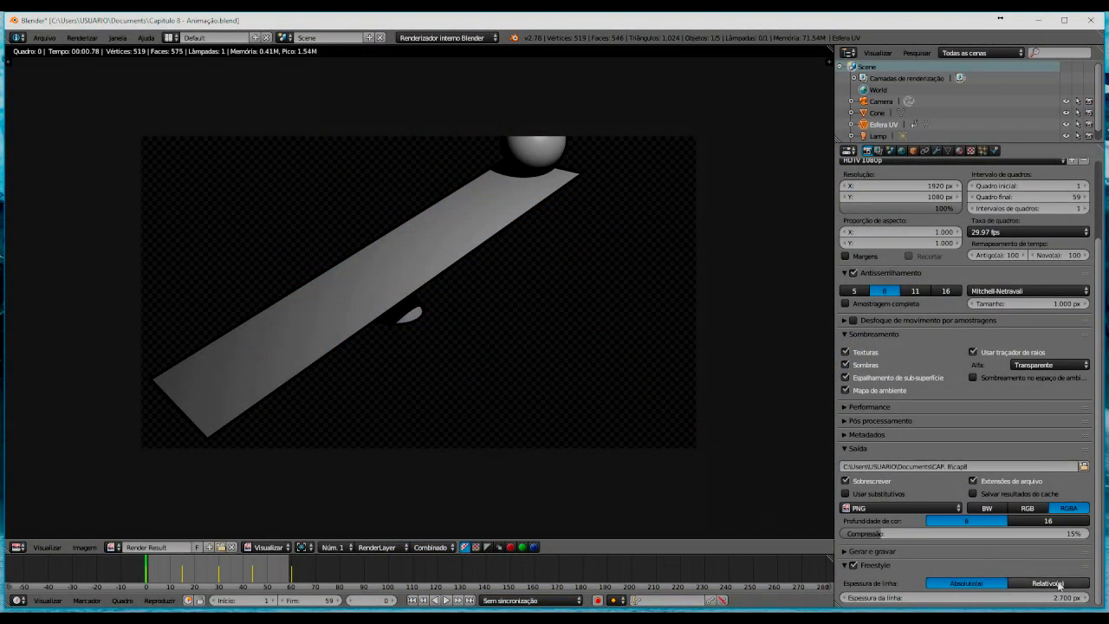
pyautogui.moveTo(970, 604); pyautogui.dragTo(1068, 596)
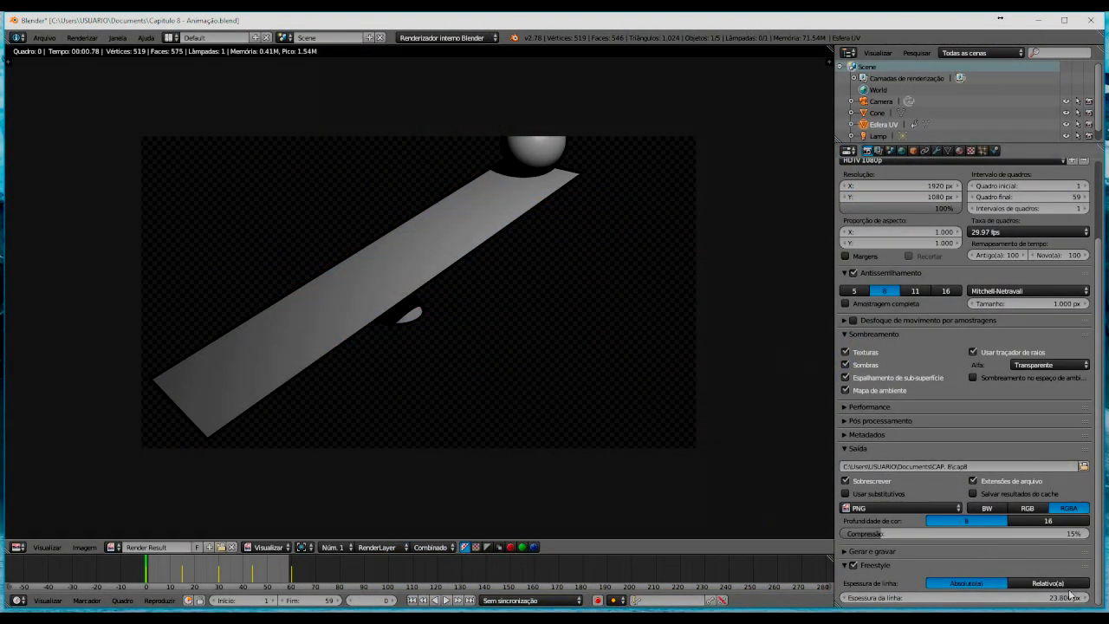
pyautogui.press('F12')
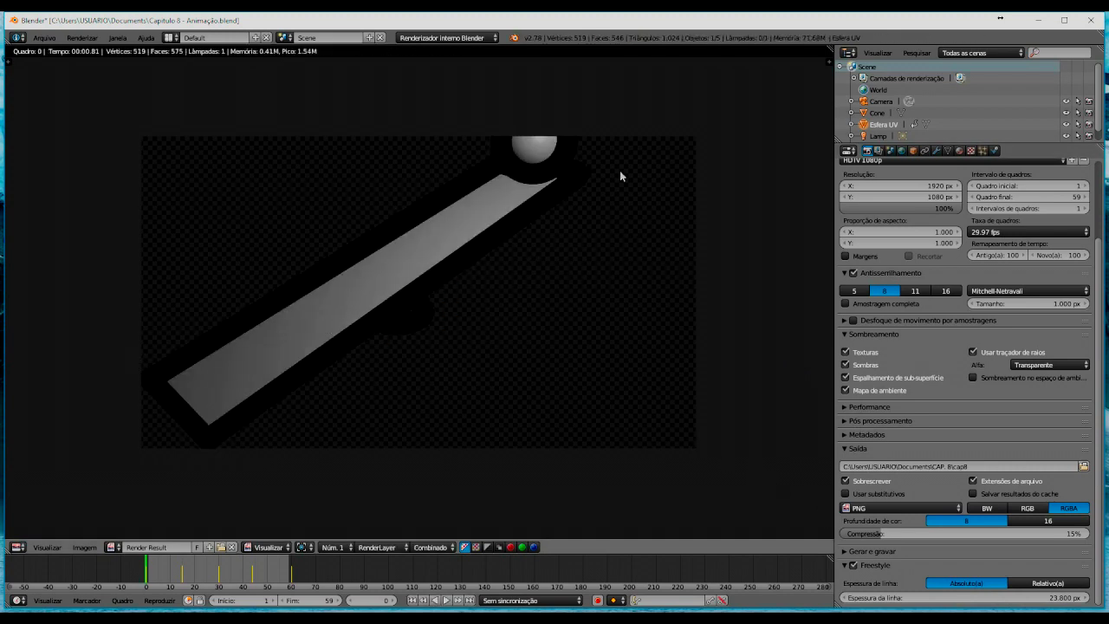
# Step: Set the Freestyle line thickness to 1.1 px and render the frame twice
pyautogui.click(1045, 598)
pyautogui.write('1.1')
pyautogui.press('Return')
pyautogui.press('F12')
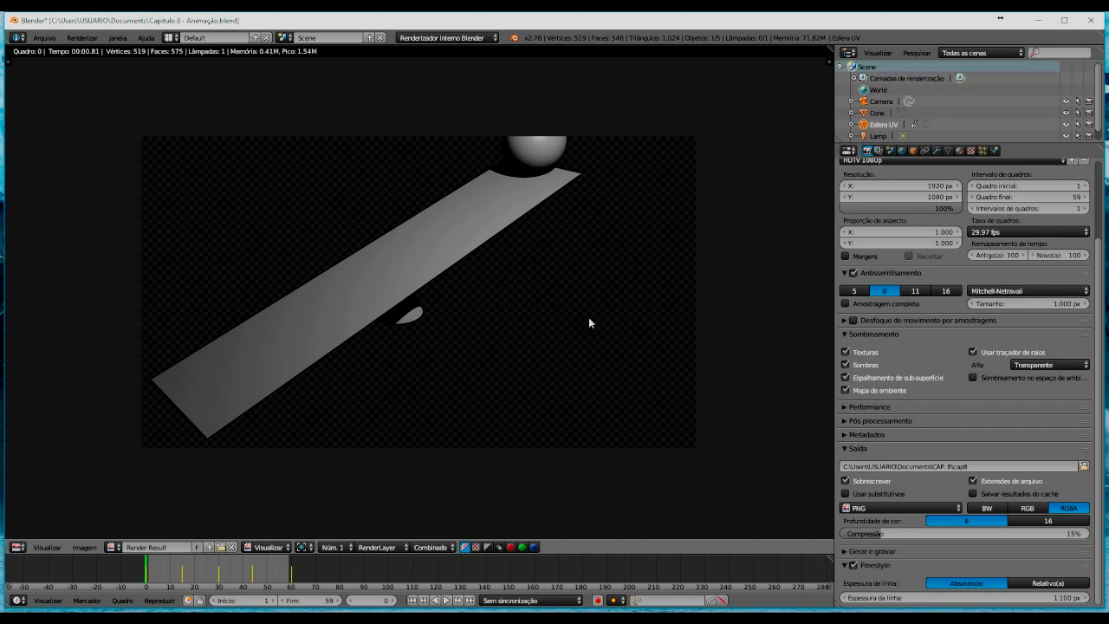
pyautogui.press('F12')
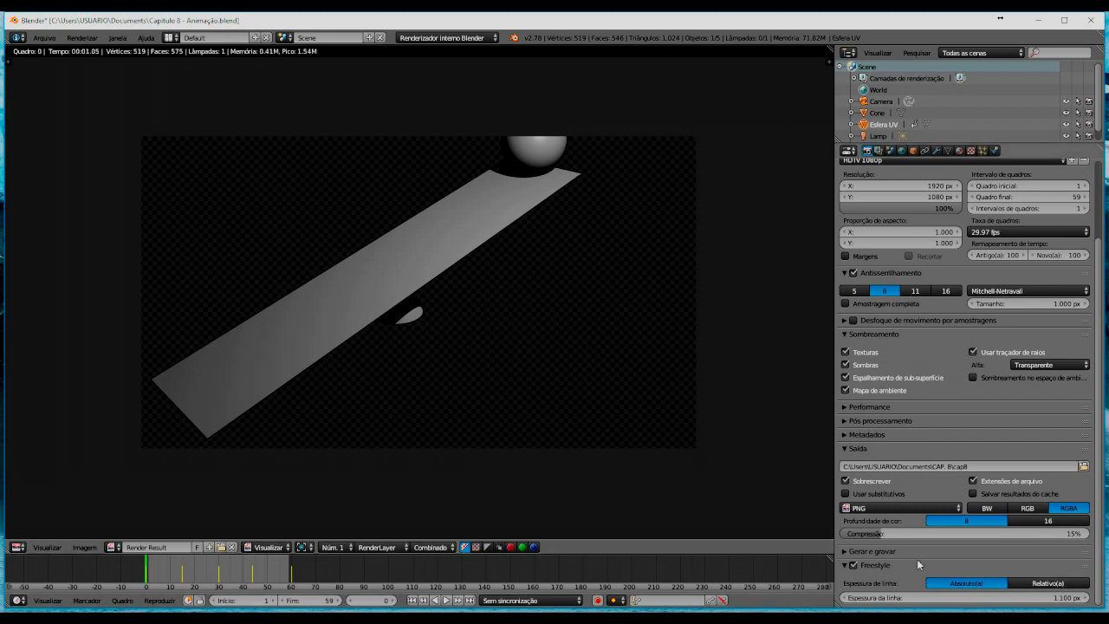
# Step: Render with relative thickness, then with absolute 2.7 px outlines, and switch Freestyle off
pyautogui.click(1055, 581)
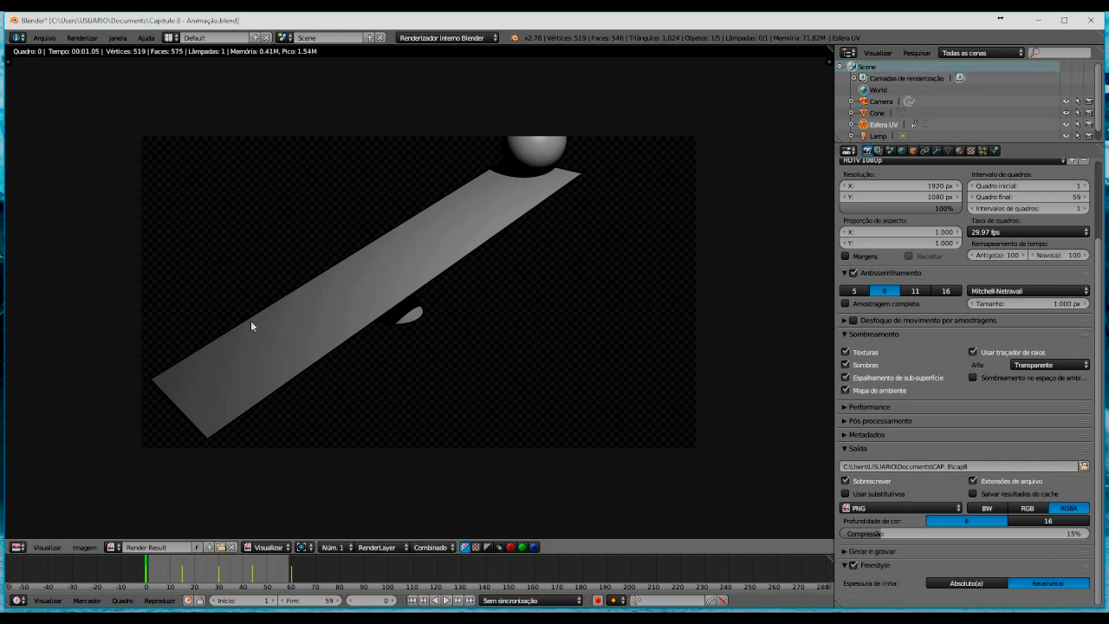
pyautogui.press('F12')
pyautogui.click(990, 583)
pyautogui.moveTo(934, 598); pyautogui.dragTo(994, 599)
pyautogui.moveTo(916, 601); pyautogui.dragTo(923, 601)
pyautogui.press('F12')
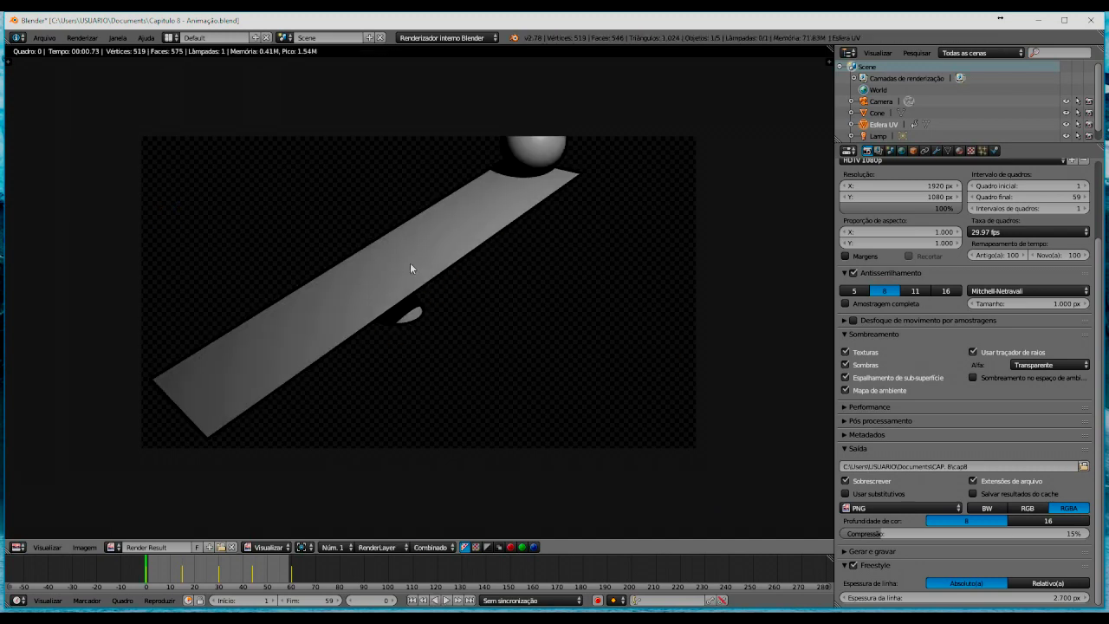
pyautogui.click(853, 565)
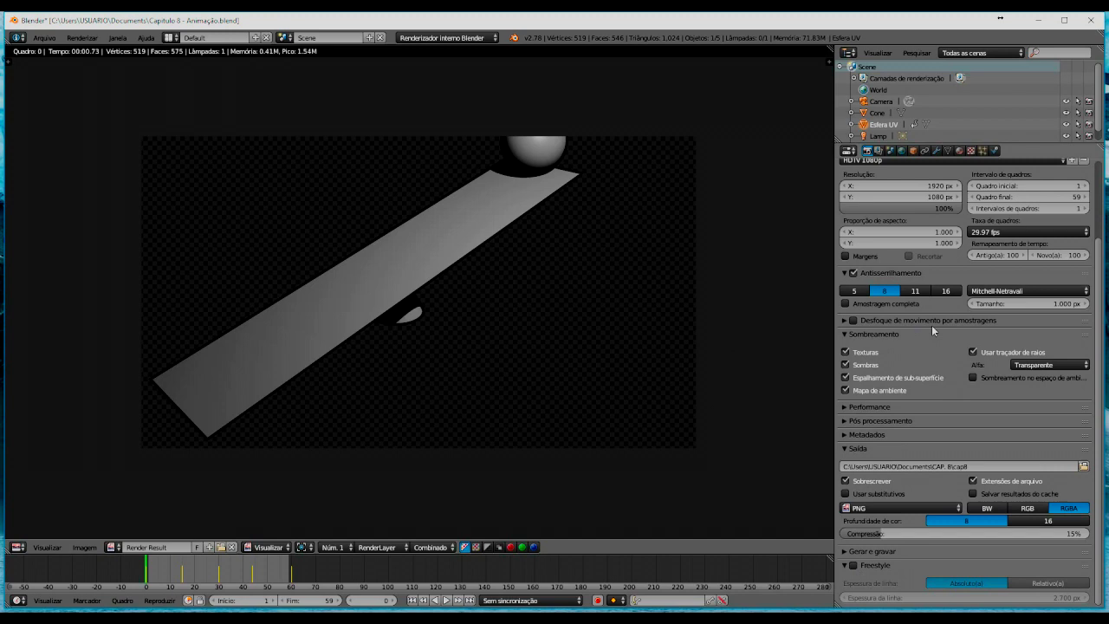
# Step: Collapse the Output, Freestyle, Shading, Motion Blur and Dimensions panels and close the render
pyautogui.click(844, 448)
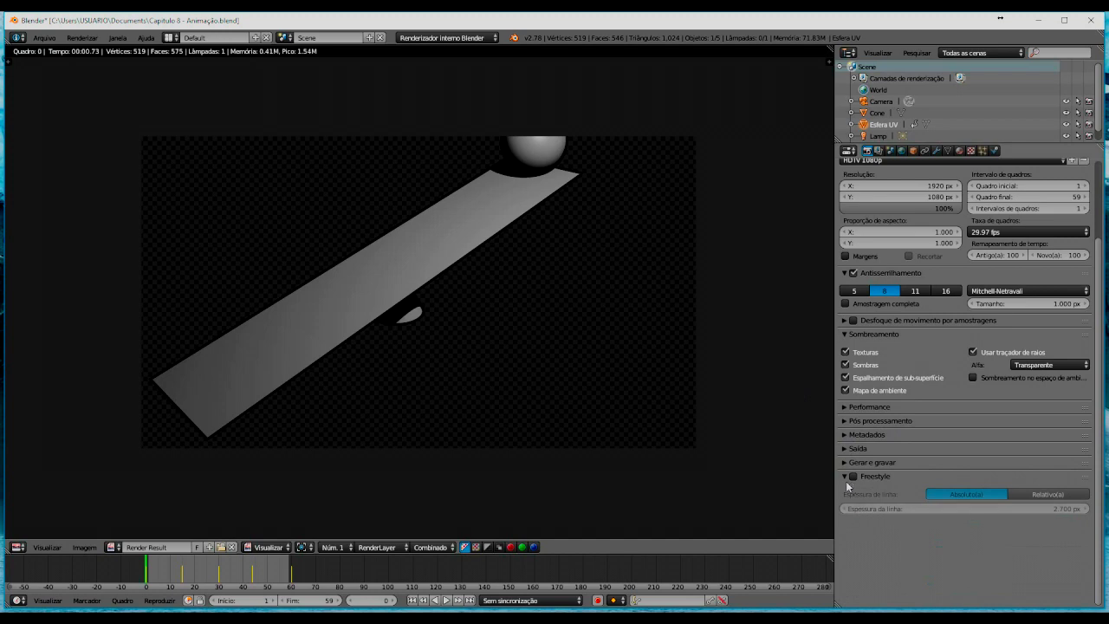
pyautogui.click(844, 477)
pyautogui.click(843, 333)
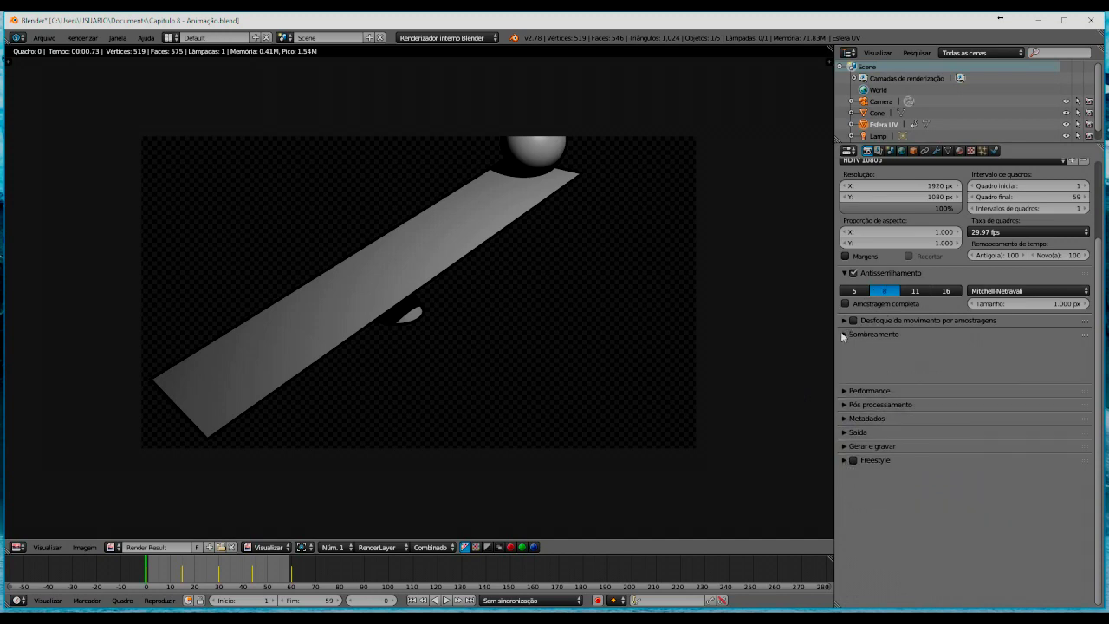
pyautogui.click(844, 321)
pyautogui.click(844, 320)
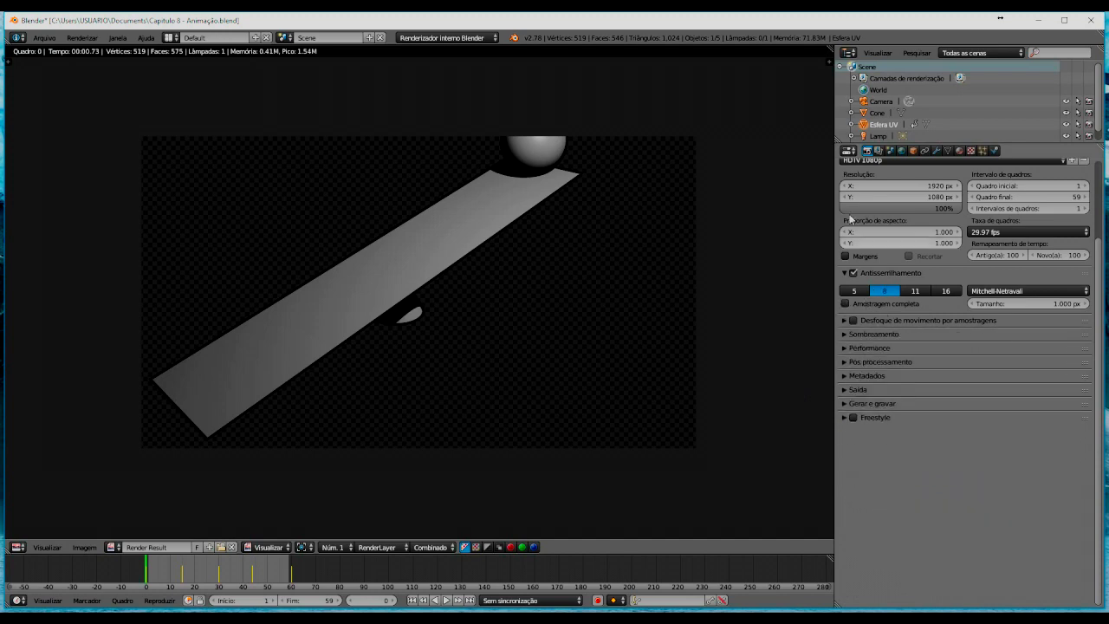
pyautogui.scroll(3, 854, 169)
pyautogui.click(844, 234)
pyautogui.press('Escape')
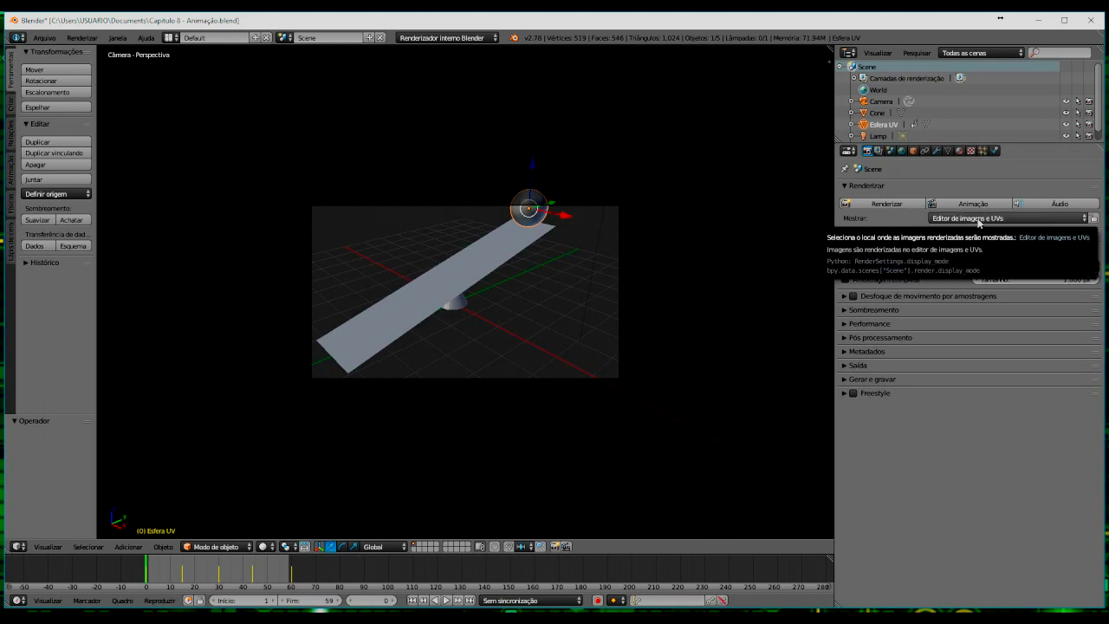
# Step: Set the render display to Full Screen, render a frame, and exit it
pyautogui.click(978, 221)
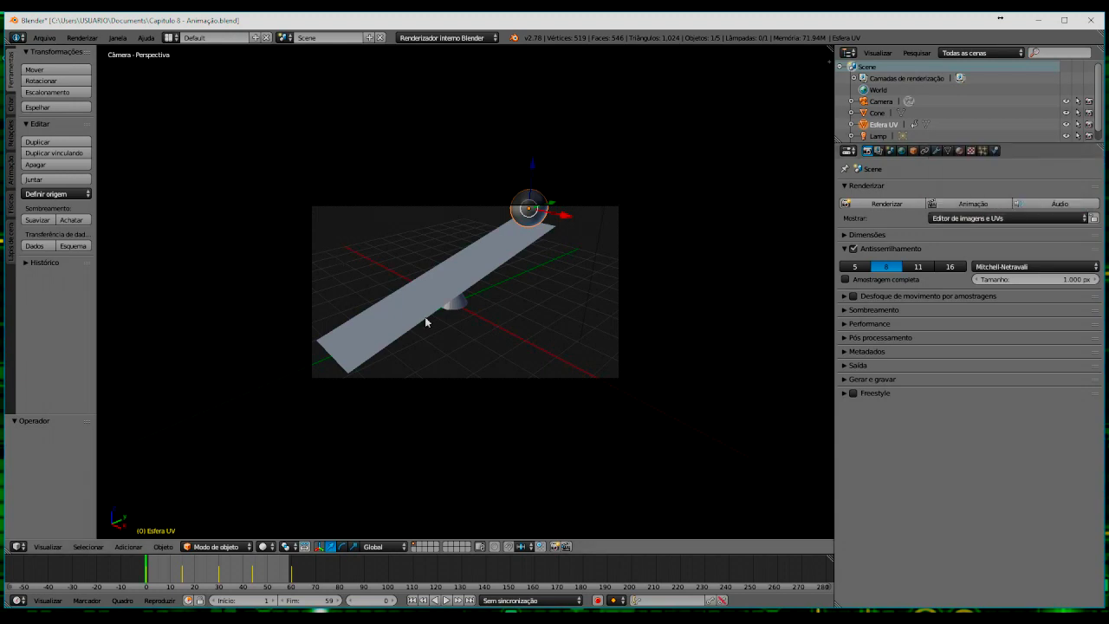
pyautogui.click(952, 218)
pyautogui.click(953, 205)
pyautogui.press('F12')
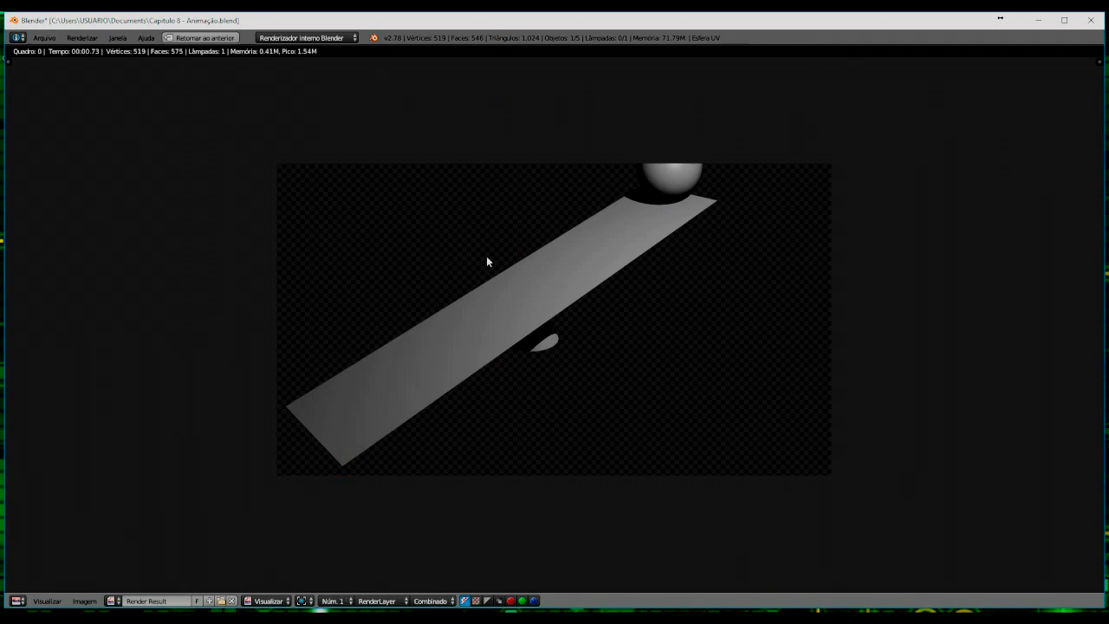
pyautogui.scroll(2, 488, 262)
pyautogui.scroll(1, 488, 263)
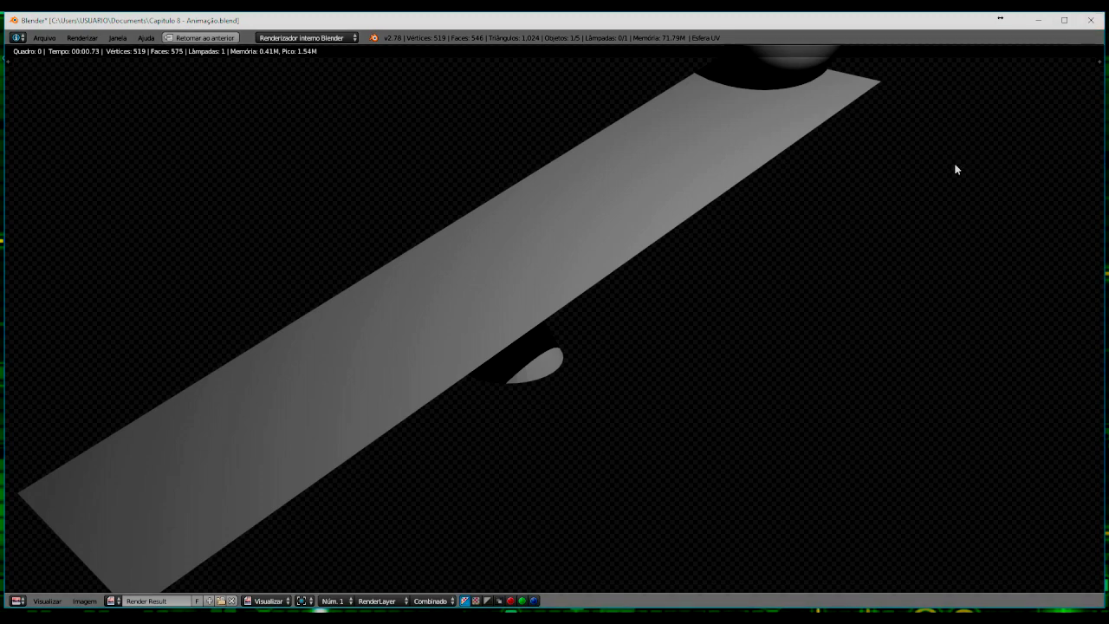
pyautogui.press('Escape')
# Step: Switch the render display back to Image Editor and render the frame
pyautogui.click(1012, 218)
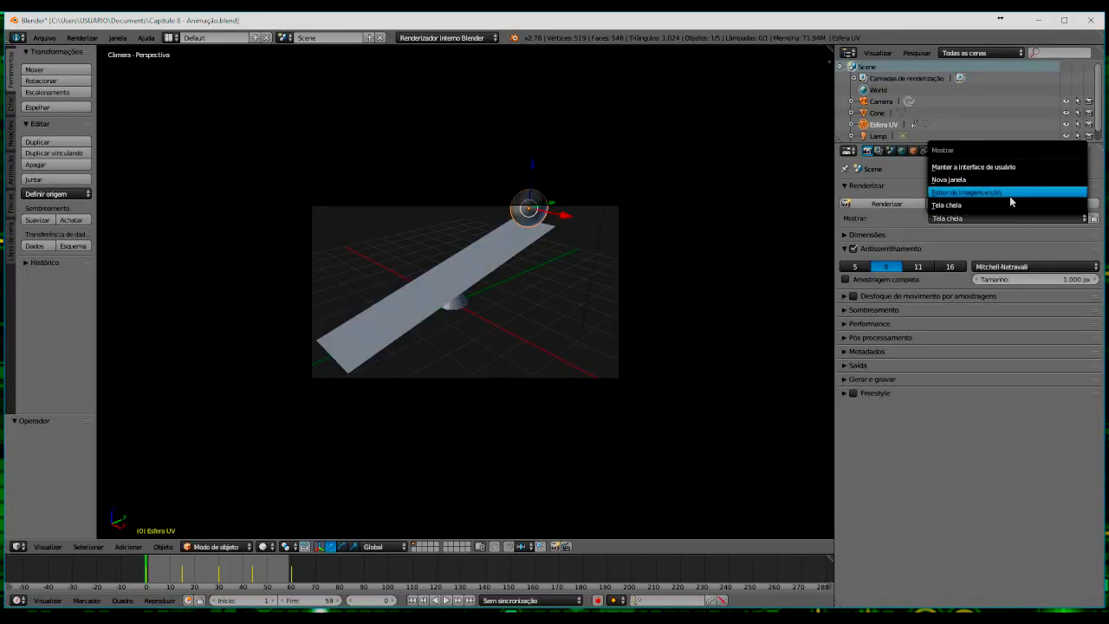
pyautogui.click(1011, 193)
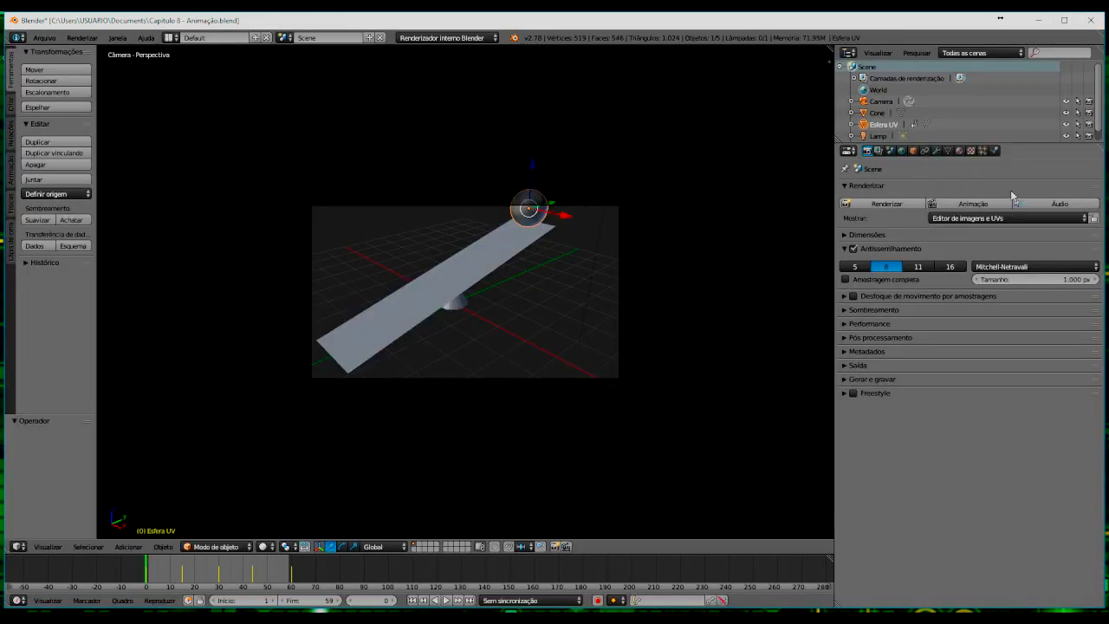
pyautogui.press('F12')
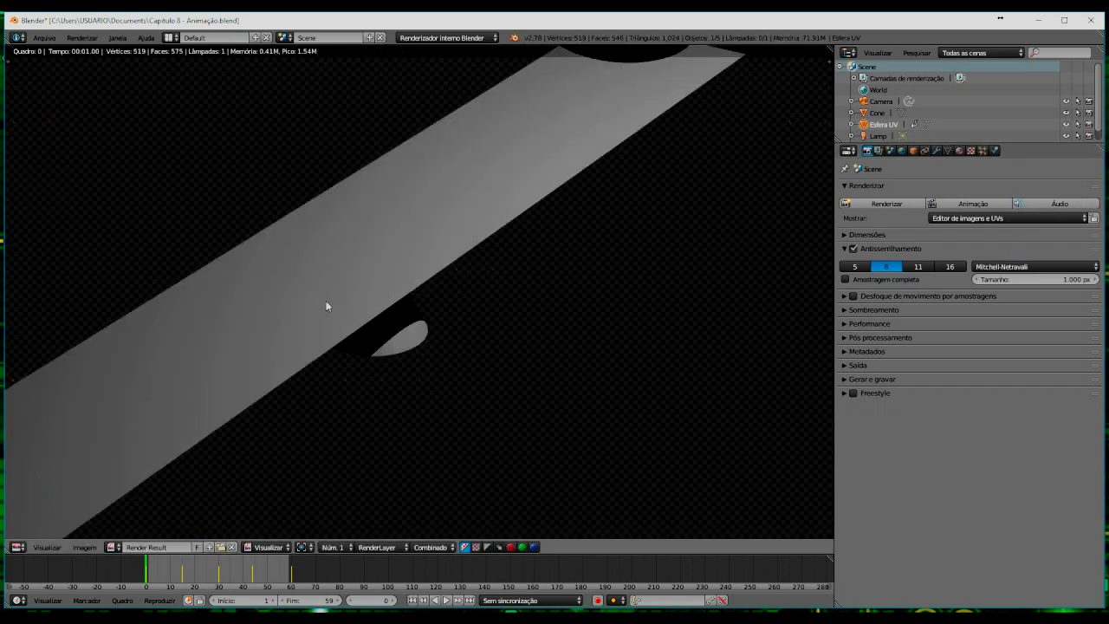
pyautogui.scroll(-2, 353, 382)
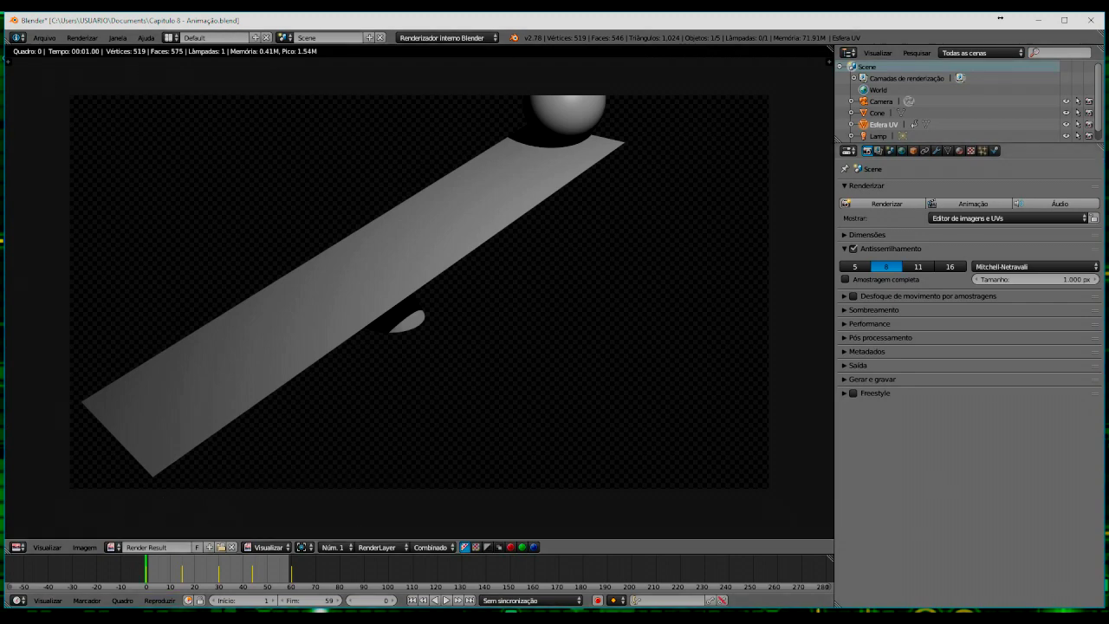
# Step: Render into a New Window, resize and reposition that window, then close it
pyautogui.click(1010, 218)
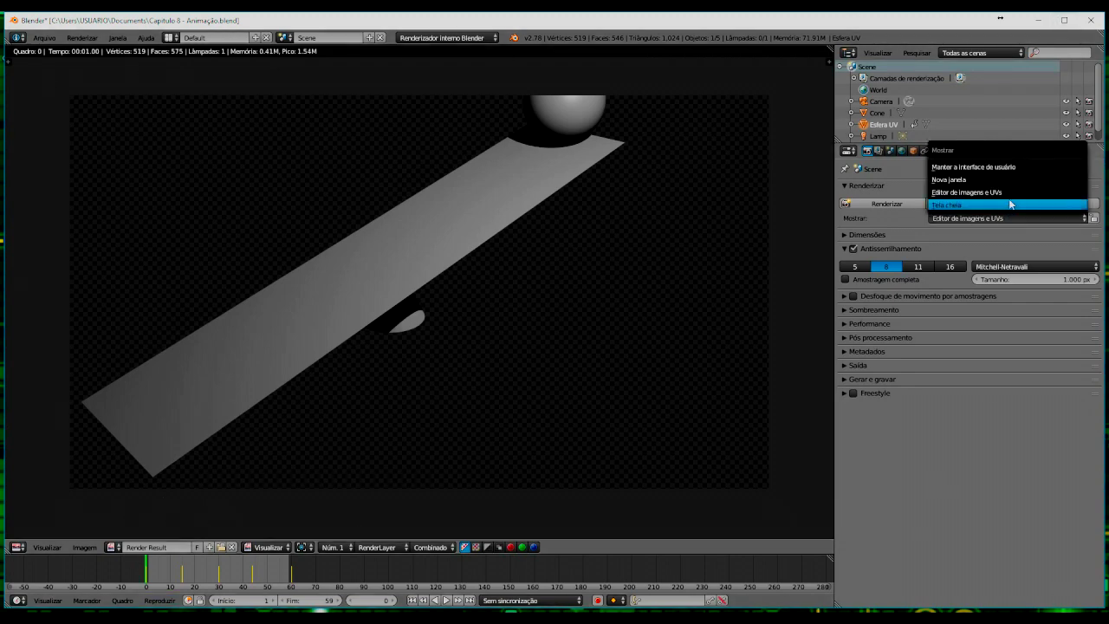
pyautogui.click(1009, 180)
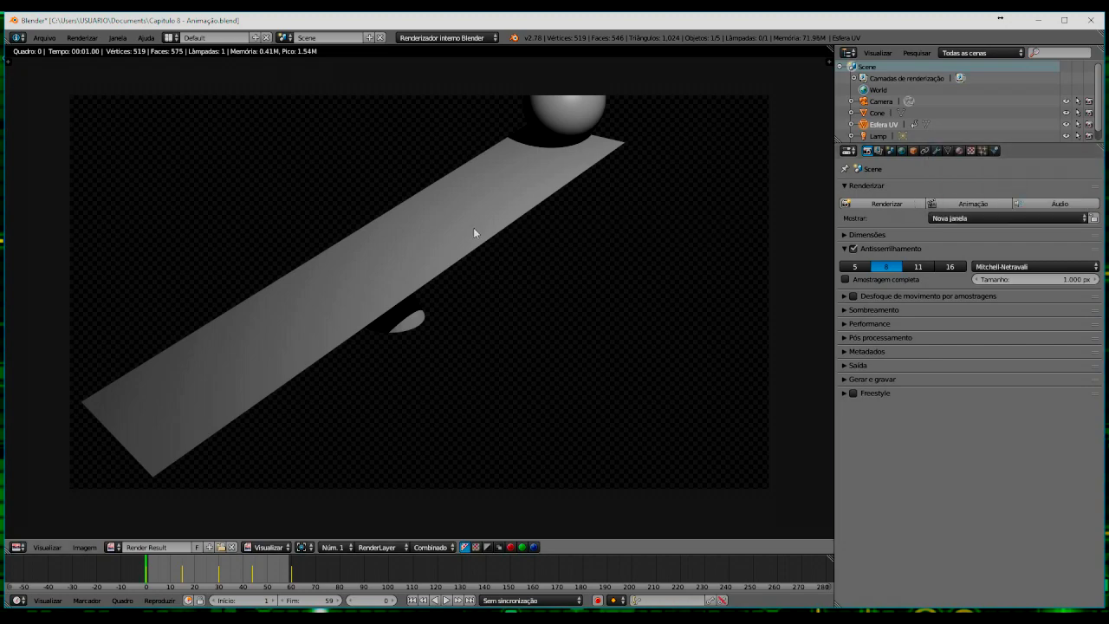
pyautogui.press('F12')
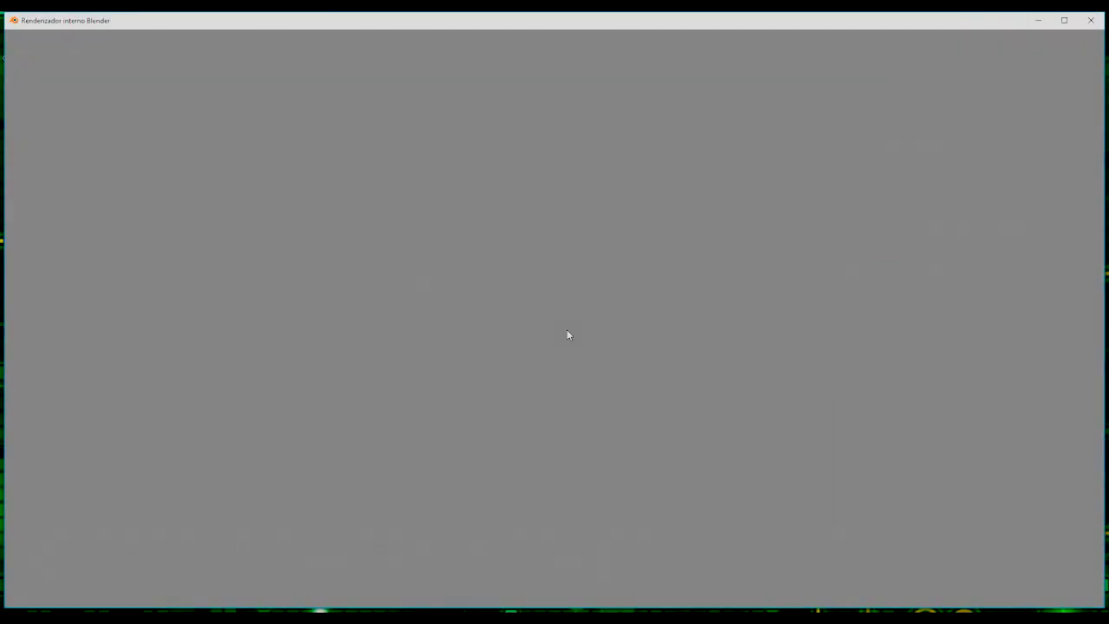
pyautogui.click(1065, 20)
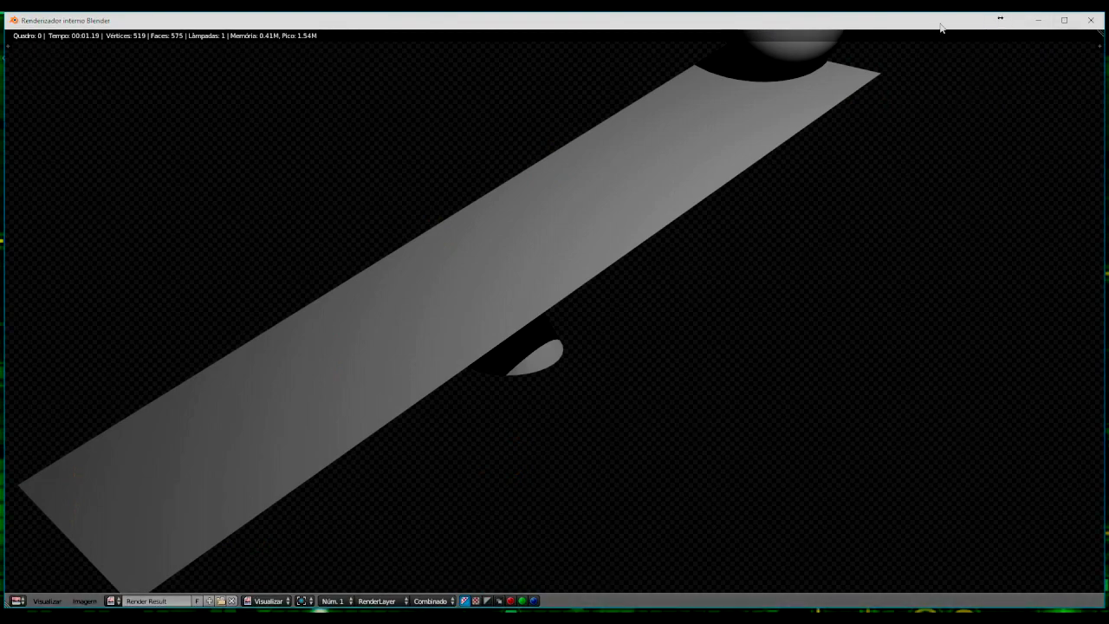
pyautogui.click(1065, 20)
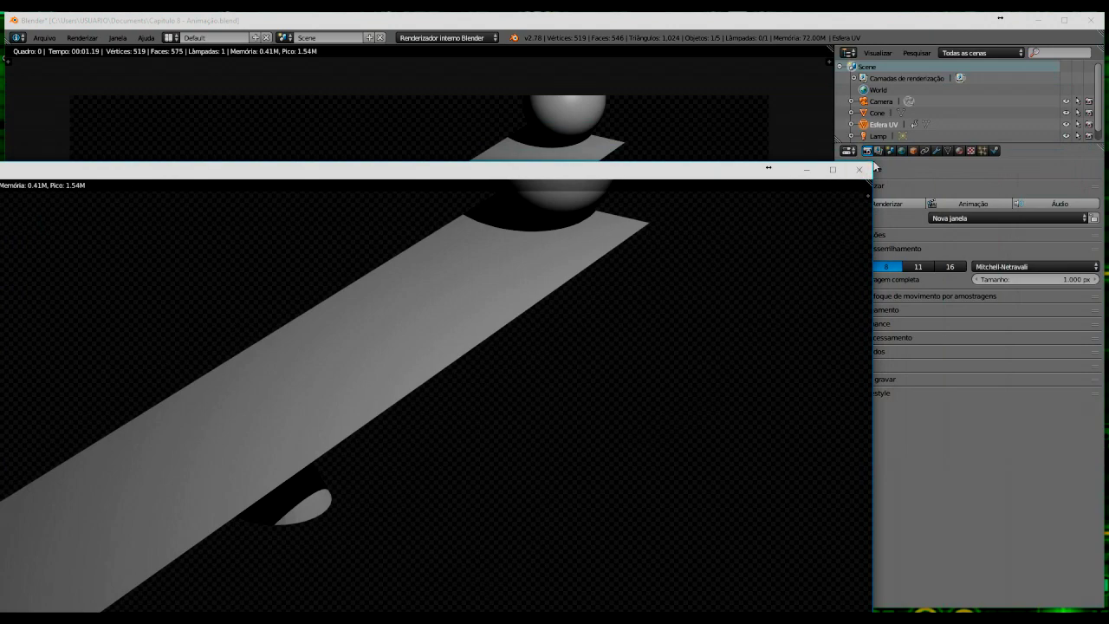
pyautogui.moveTo(873, 167); pyautogui.dragTo(404, 470)
pyautogui.moveTo(192, 479); pyautogui.dragTo(602, 159)
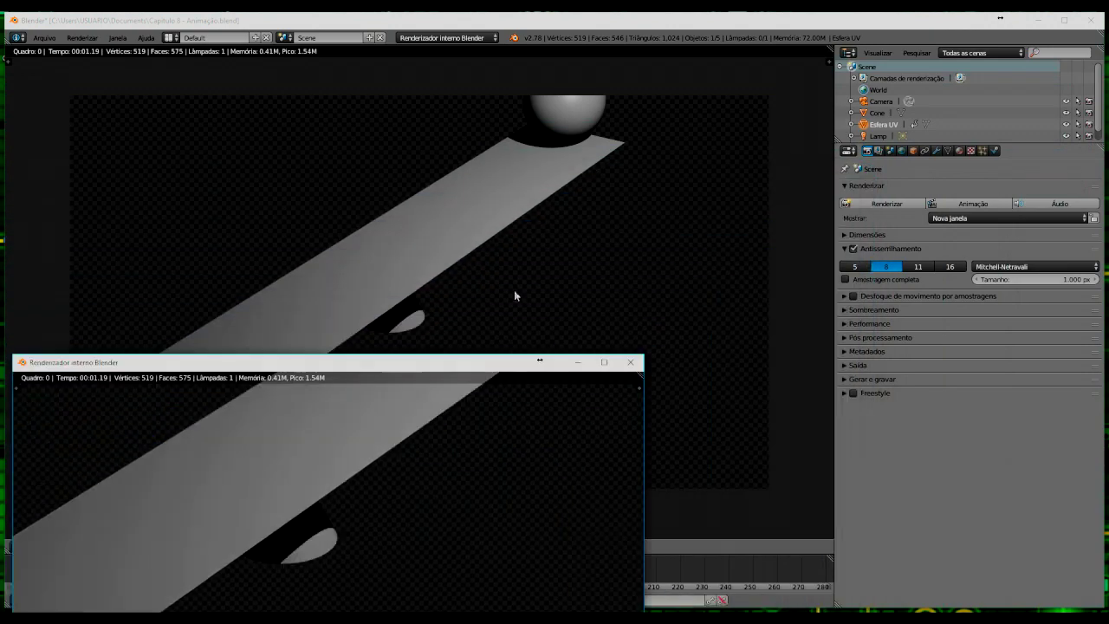
pyautogui.press('Home')
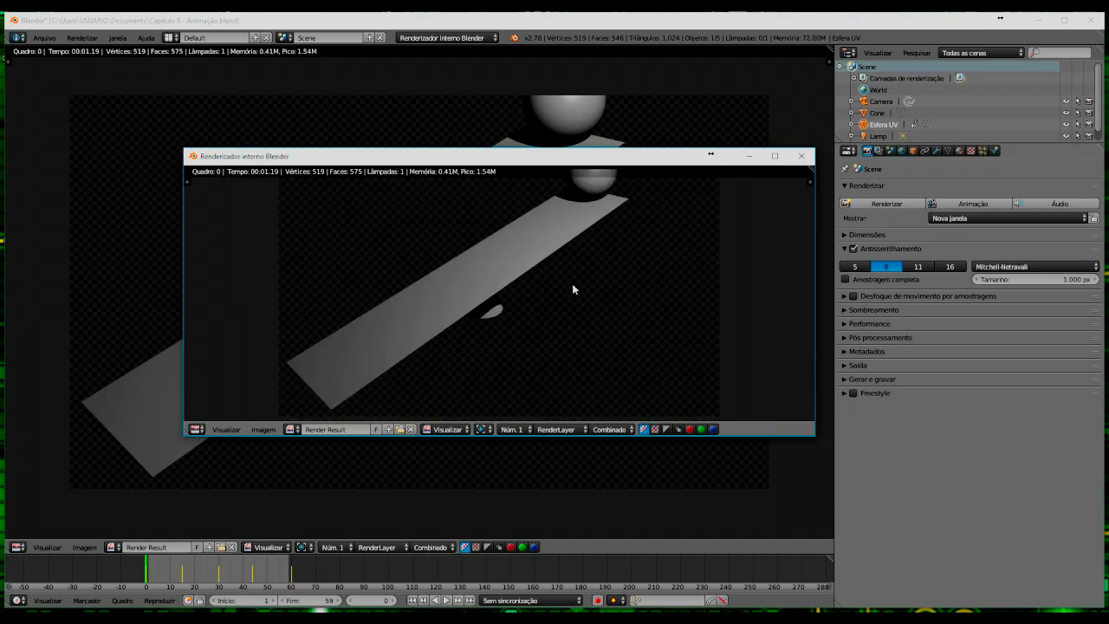
pyautogui.moveTo(619, 155)
pyautogui.mouseDown()
pyautogui.moveTo(762, 234)
pyautogui.moveTo(860, 216)
pyautogui.moveTo(697, 215)
pyautogui.mouseUp()
pyautogui.click(857, 214)
# Step: Set the render display to Keep UI and return to the camera view
pyautogui.click(943, 218)
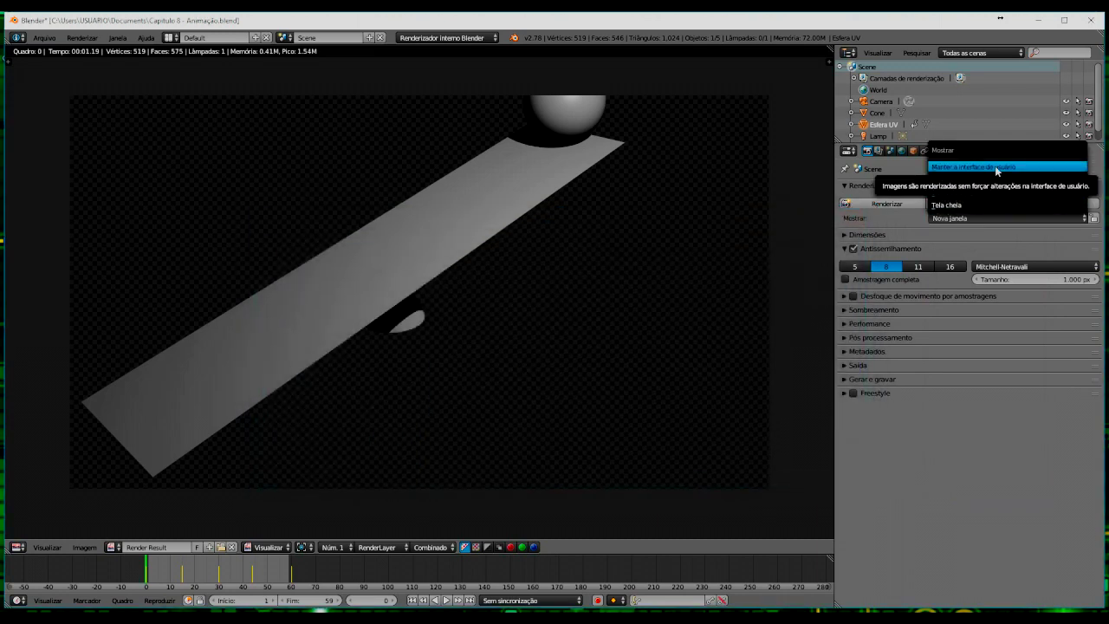
pyautogui.click(995, 167)
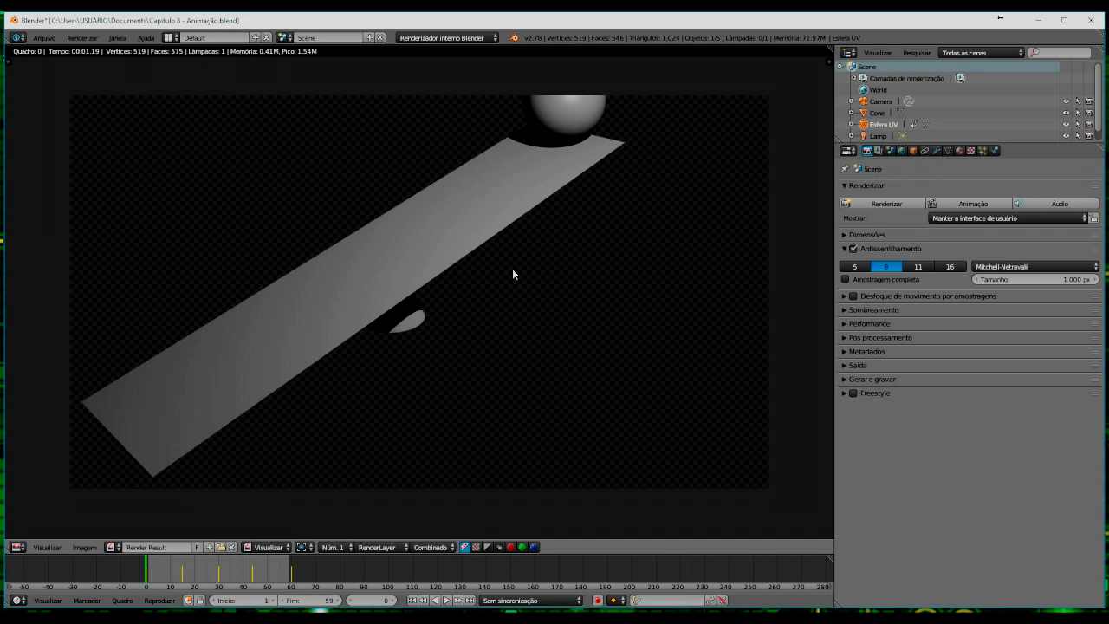
pyautogui.press('Escape')
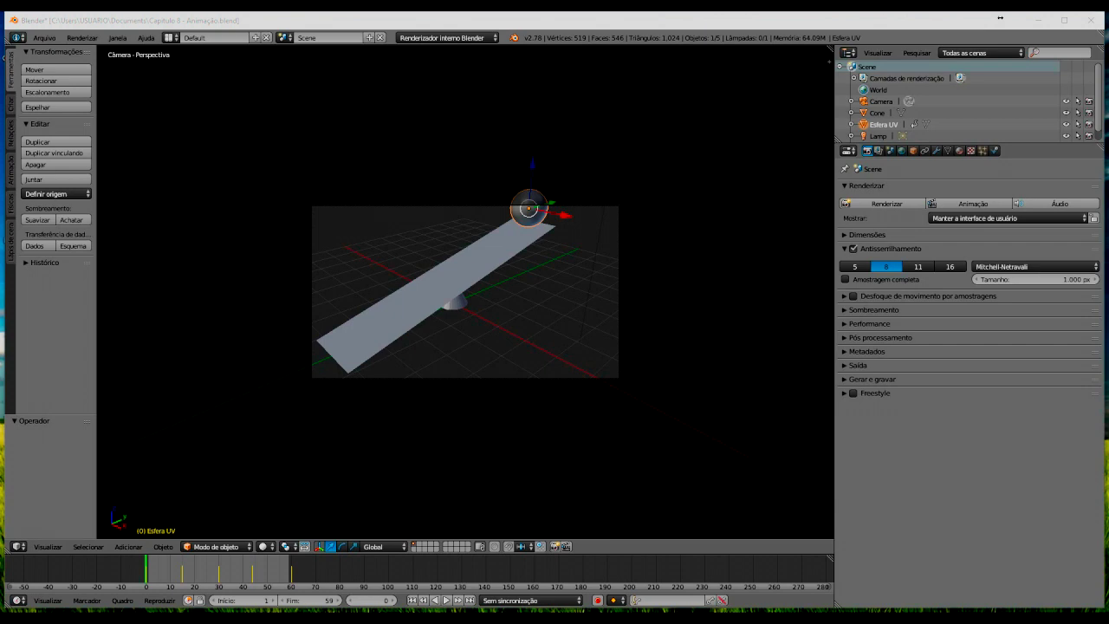
pyautogui.click(412, 170)
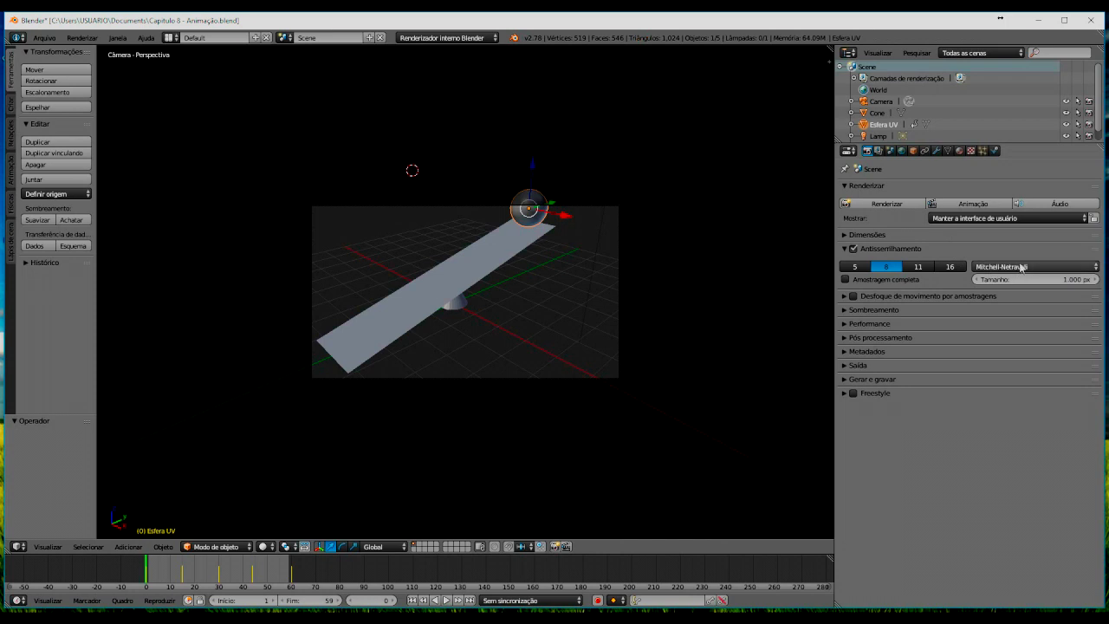
pyautogui.click(978, 222)
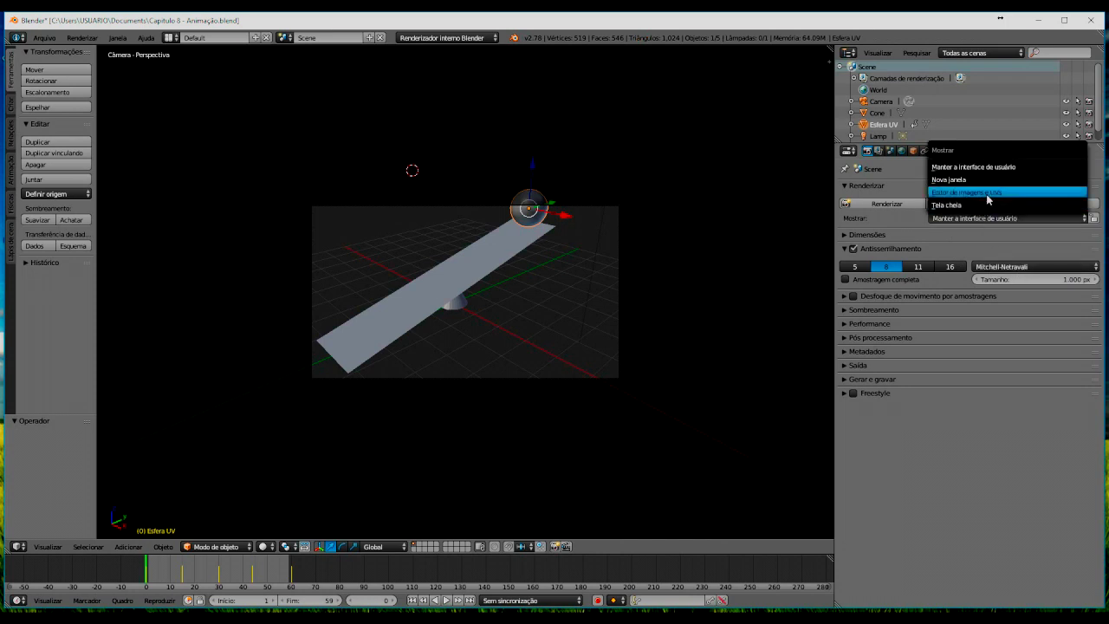
pyautogui.click(988, 196)
pyautogui.click(379, 196)
pyautogui.click(376, 278)
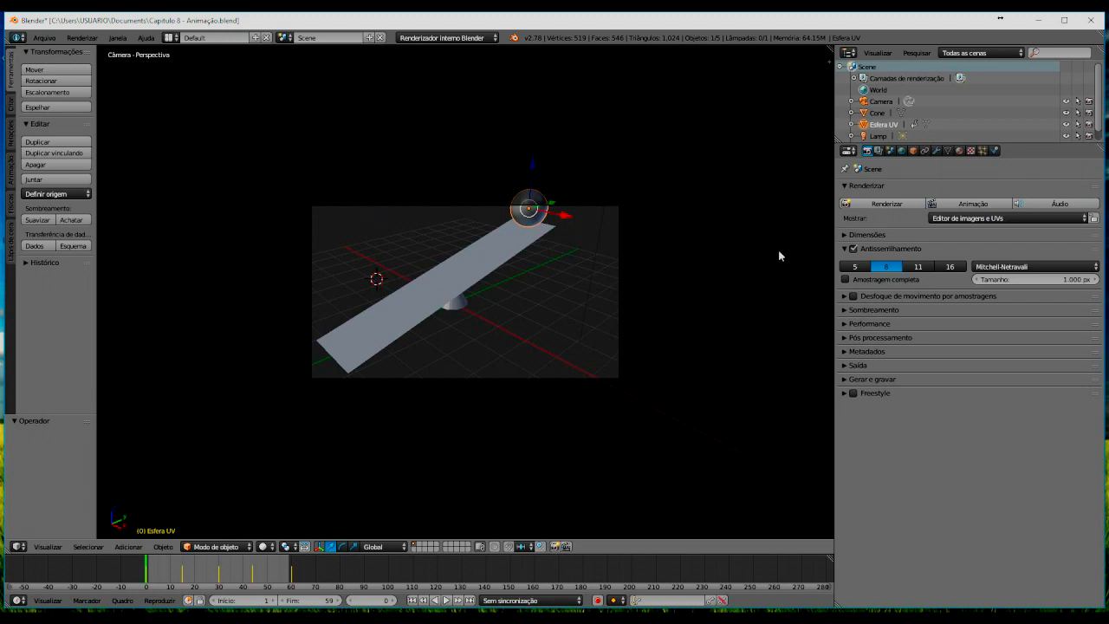
pyautogui.press('n')
pyautogui.click(767, 313)
pyautogui.press('n')
pyautogui.press('F12')
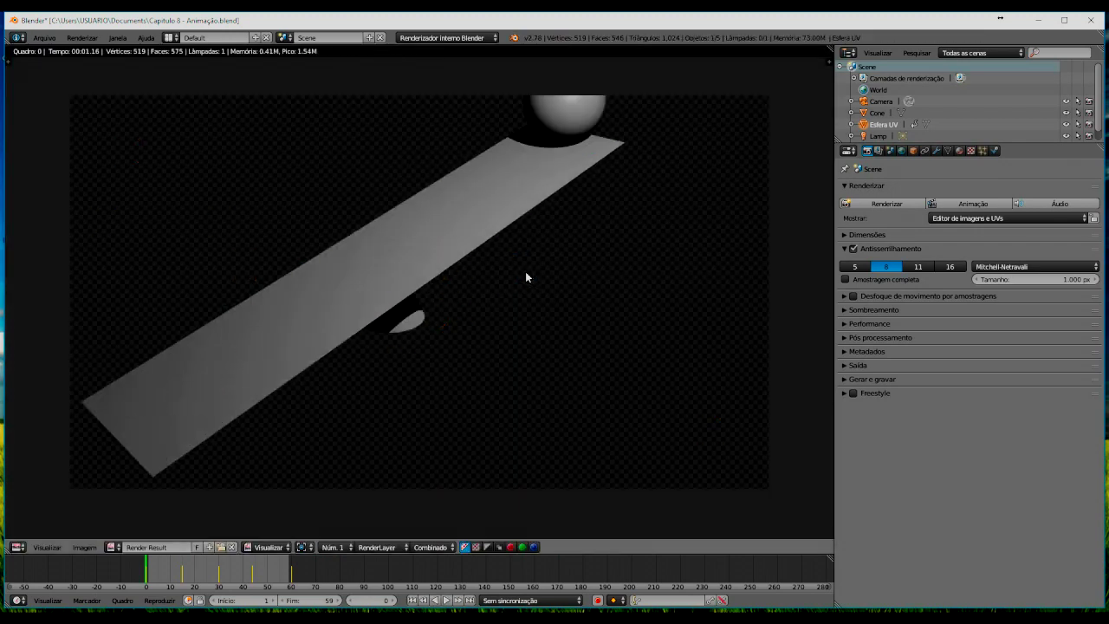
pyautogui.press('Escape')
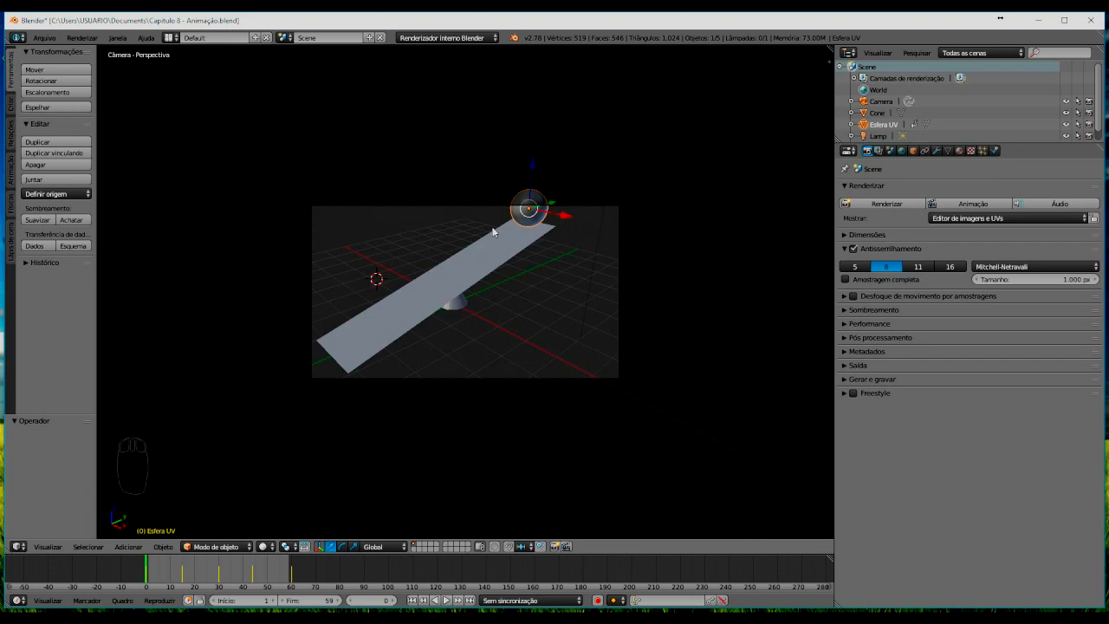
pyautogui.press('F12')
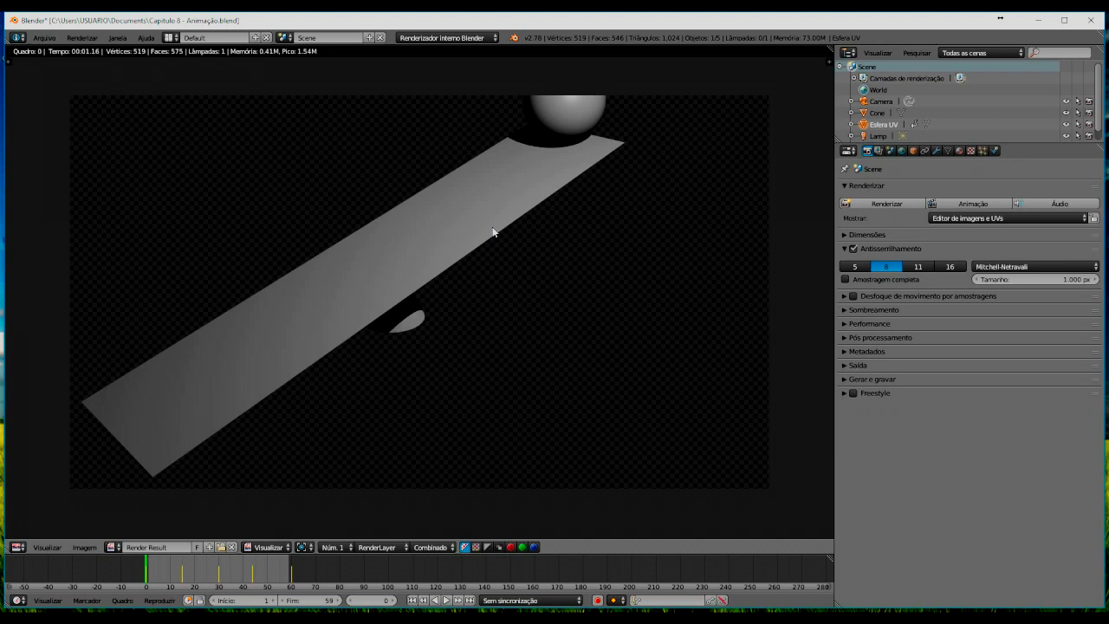
pyautogui.press('F11')
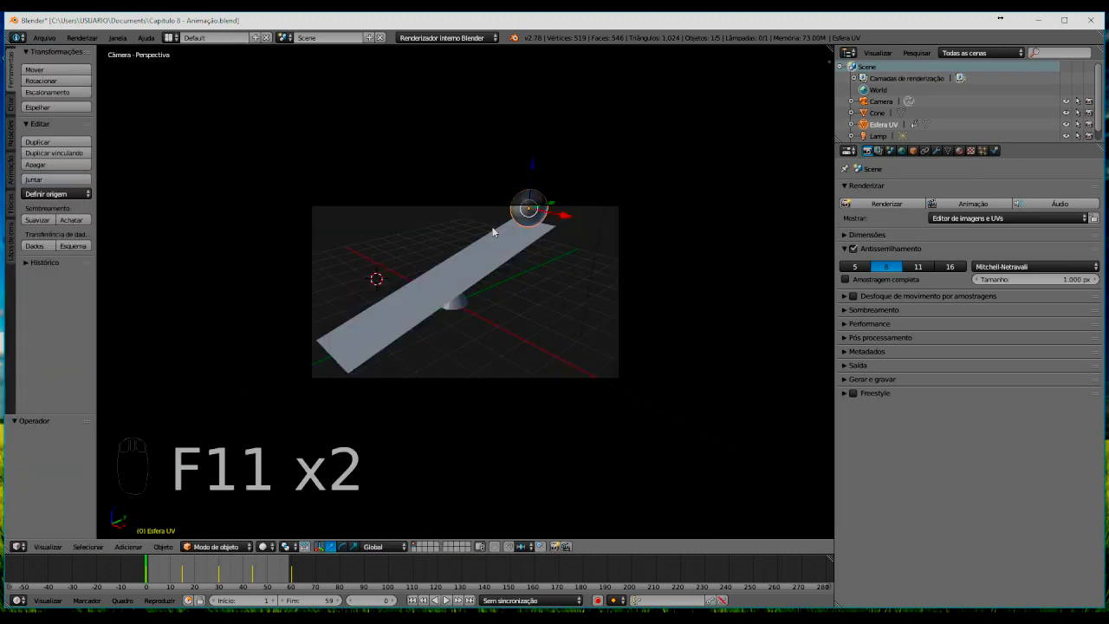
pyautogui.press('F11')
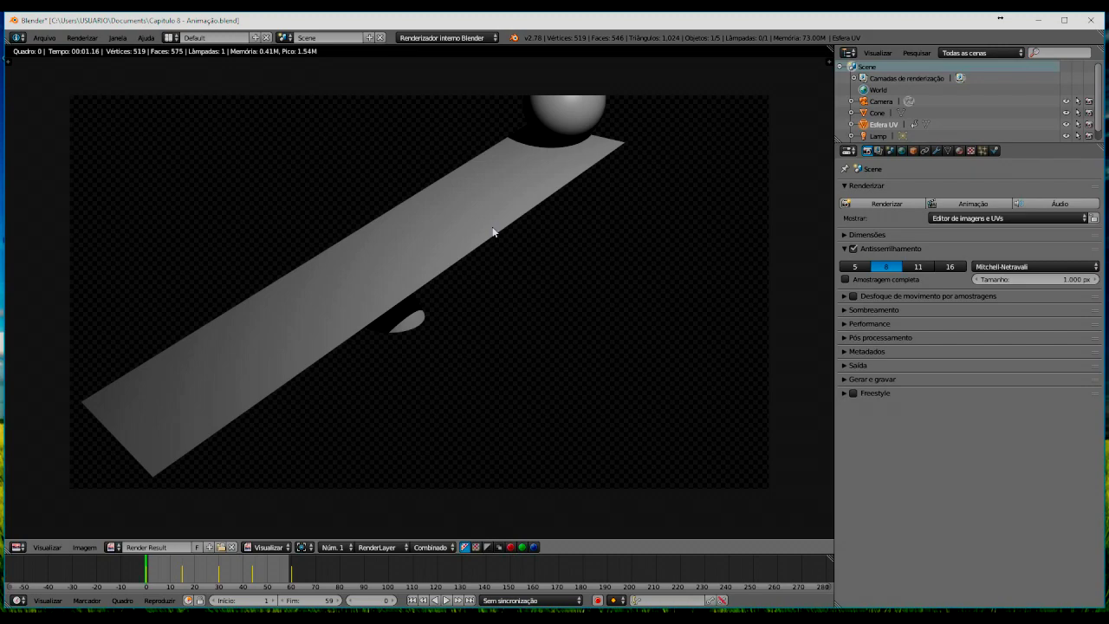
pyautogui.press('F11')
pyautogui.press('F11')
pyautogui.press('F11')
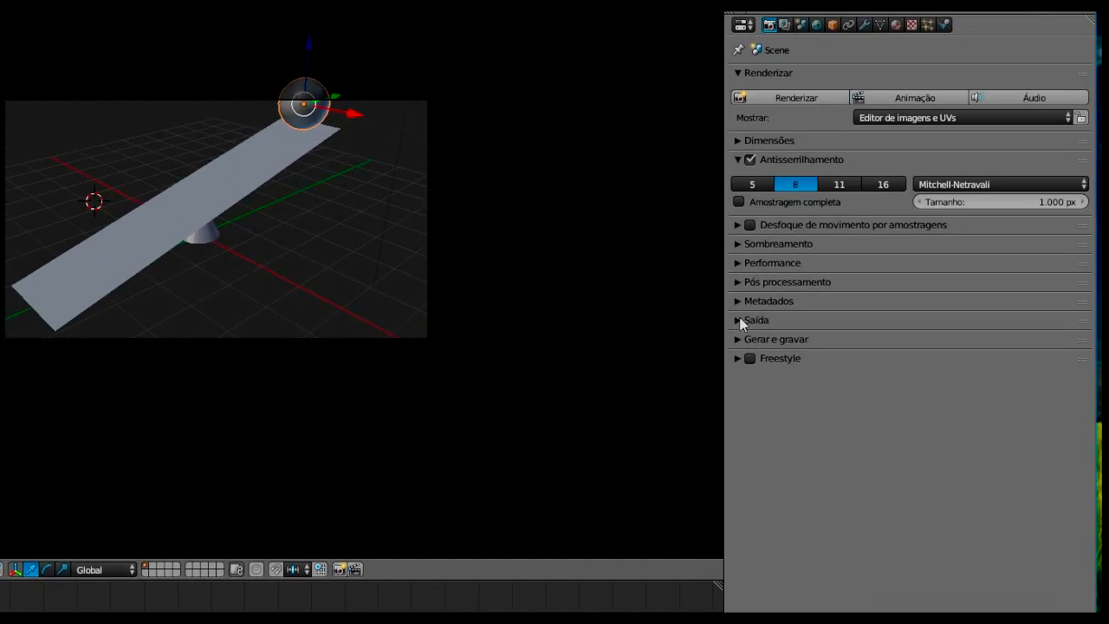
pyautogui.click(850, 364)
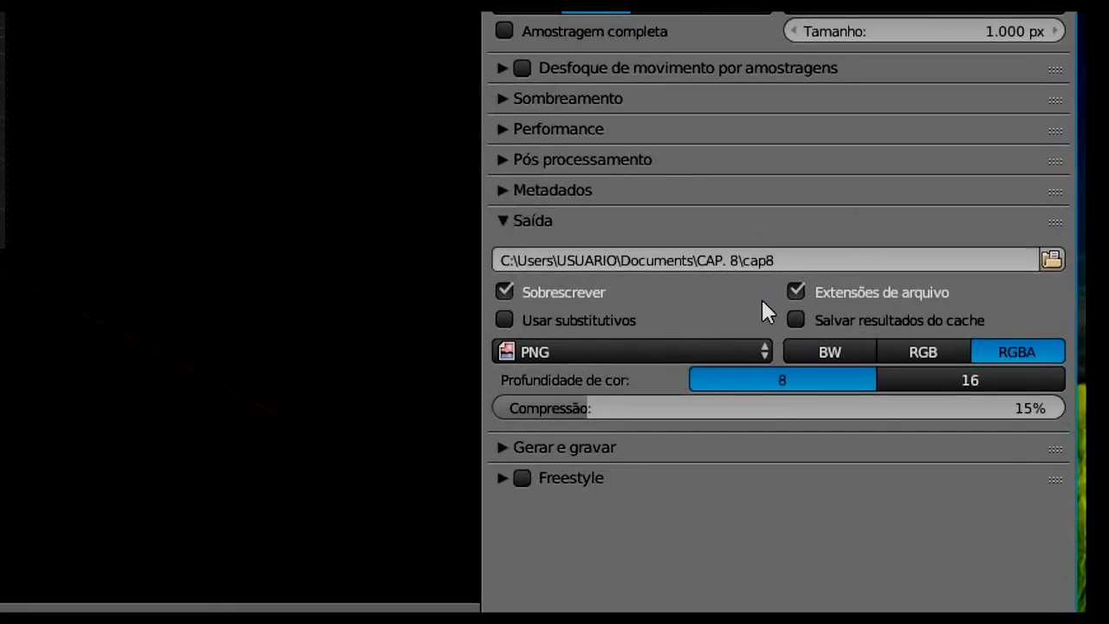
# Step: Set the output file format to MPEG
pyautogui.click(759, 353)
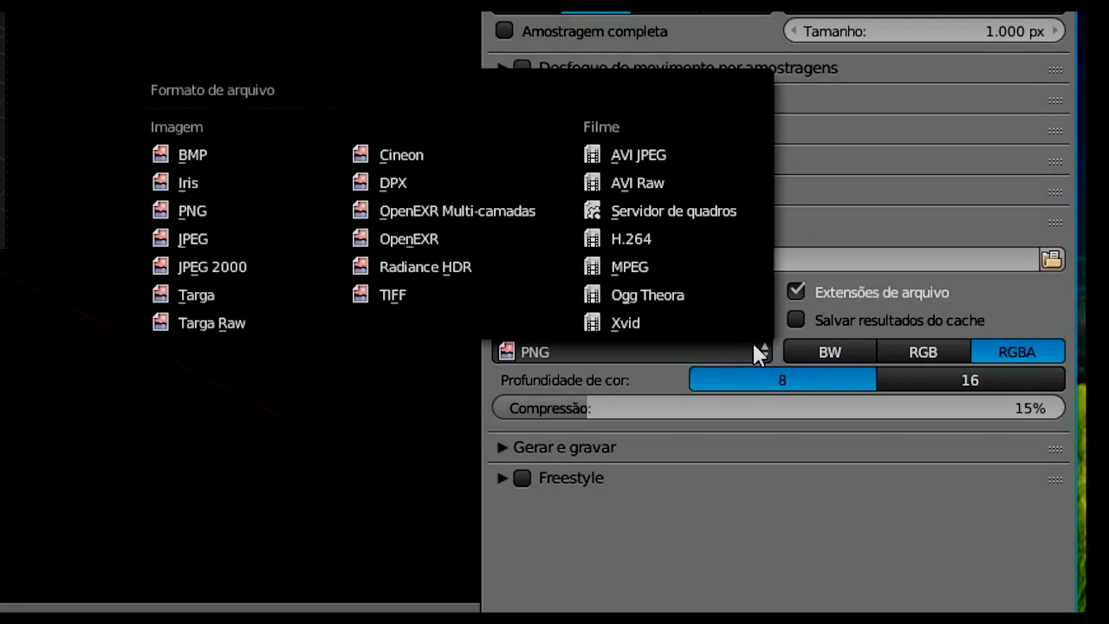
pyautogui.click(648, 265)
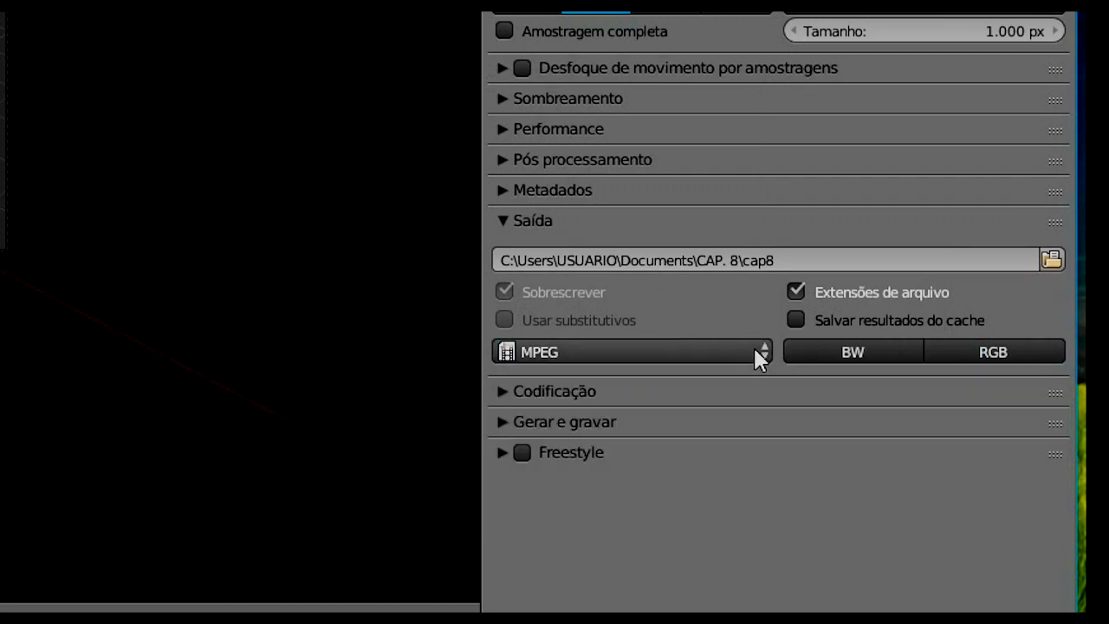
pyautogui.scroll(3, 503, 214)
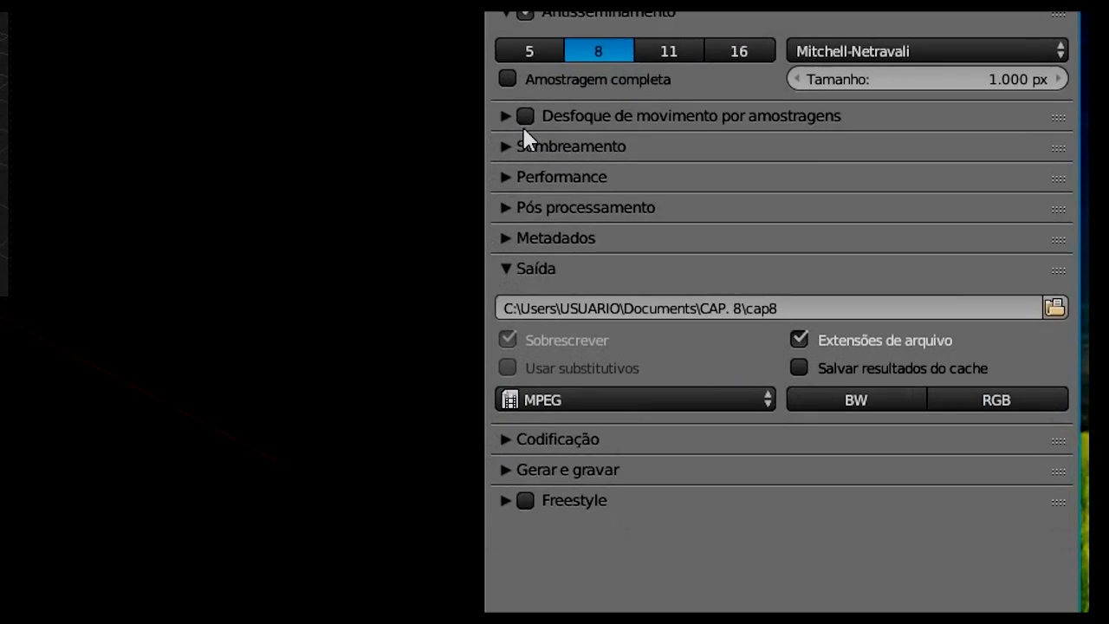
pyautogui.scroll(2, 548, 81)
pyautogui.scroll(3, 510, 163)
pyautogui.scroll(1, 521, 211)
# Step: Apply the TV NTSC 16:9 dimensions preset (720 × 480, 29.97 fps)
pyautogui.click(530, 226)
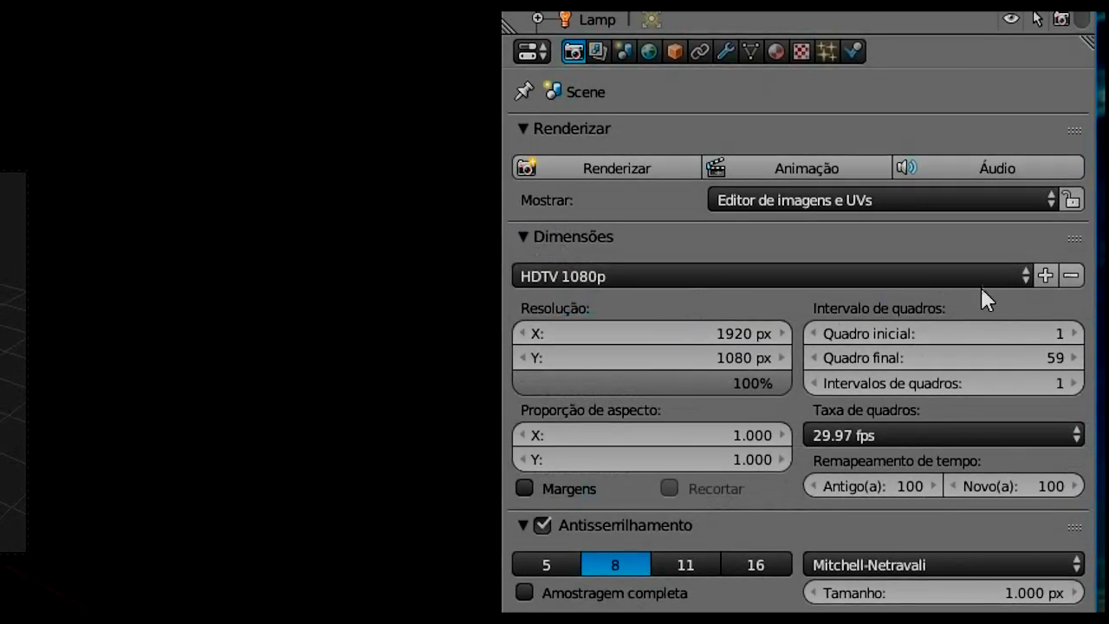
pyautogui.click(1026, 276)
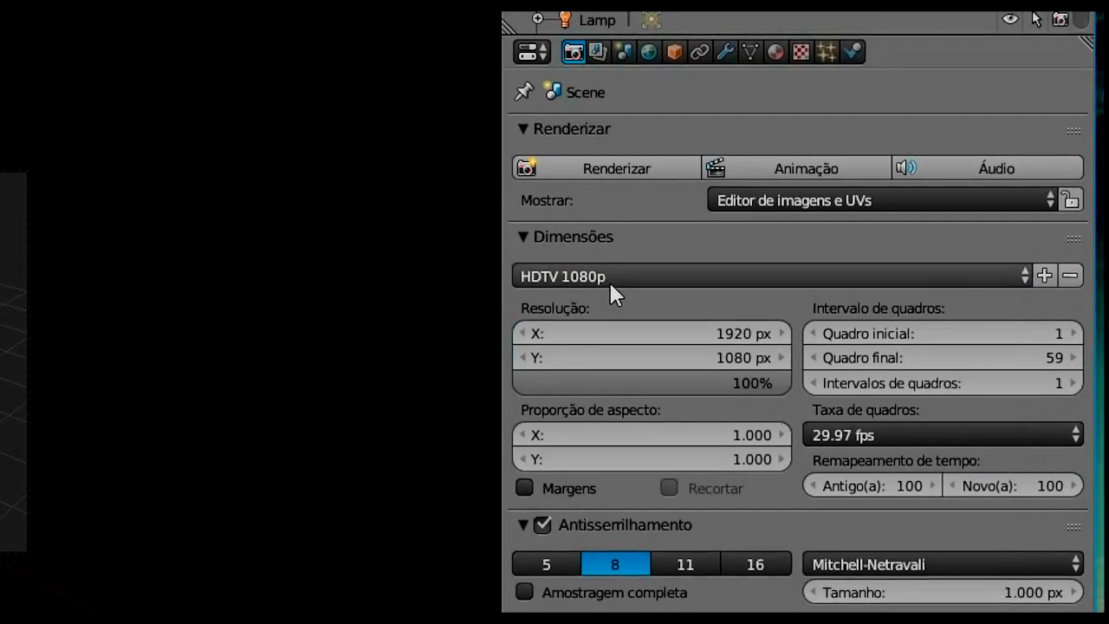
pyautogui.click(610, 275)
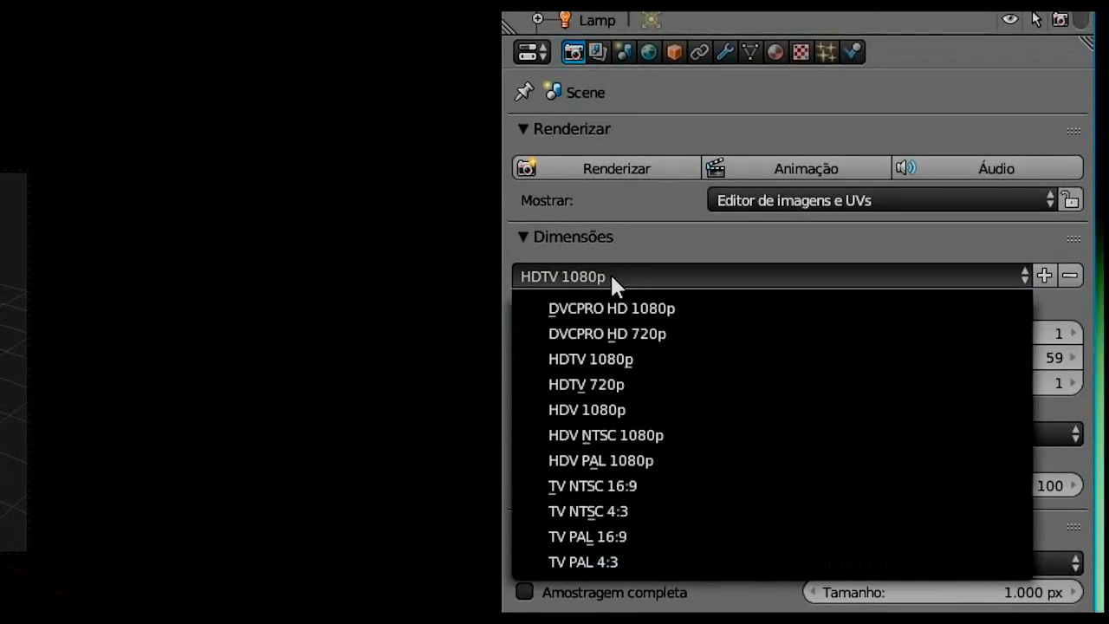
pyautogui.click(690, 485)
pyautogui.scroll(-2, 698, 347)
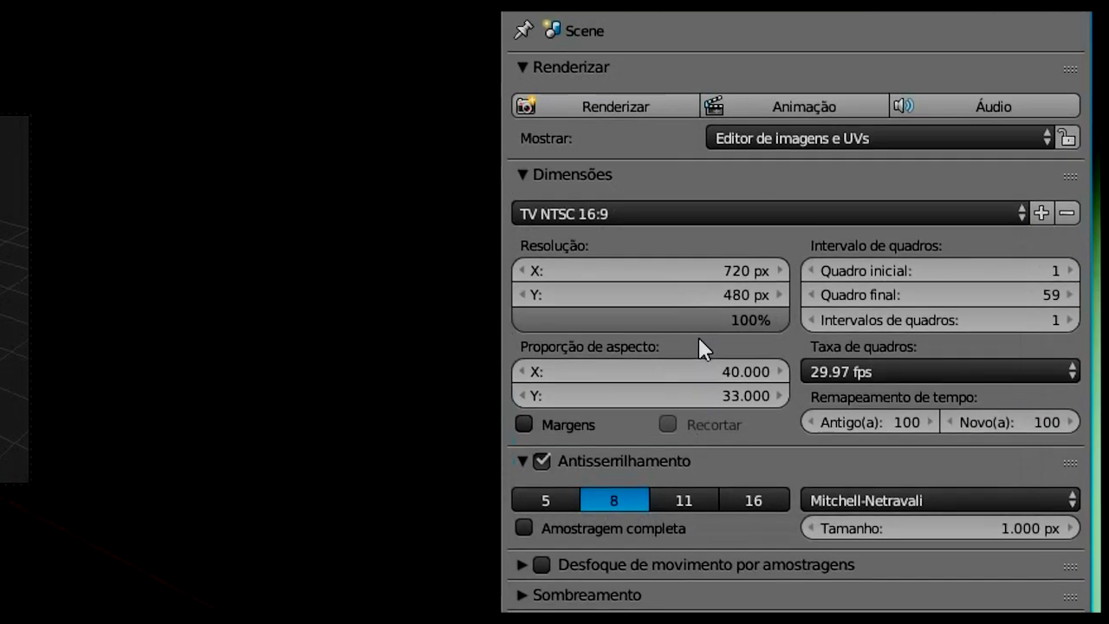
pyautogui.scroll(-4, 718, 512)
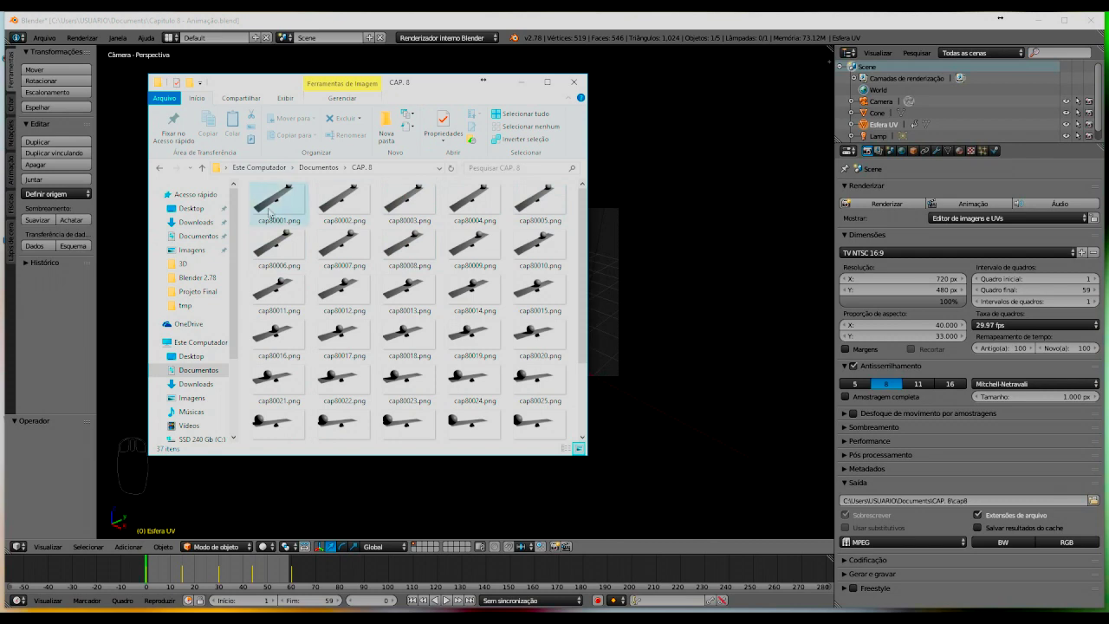
# Step: Delete all 37 old PNG frames in CAP. 8, then render the animation with Ctrl+F12
pyautogui.click(270, 208)
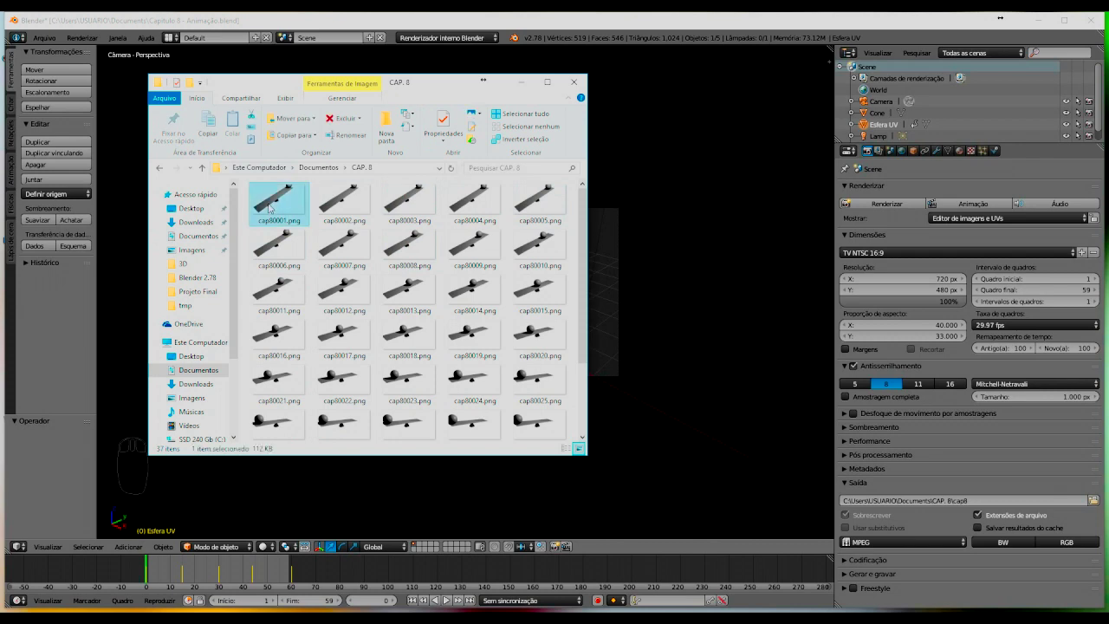
pyautogui.hotkey('ctrl', 'a')
pyautogui.press('Delete')
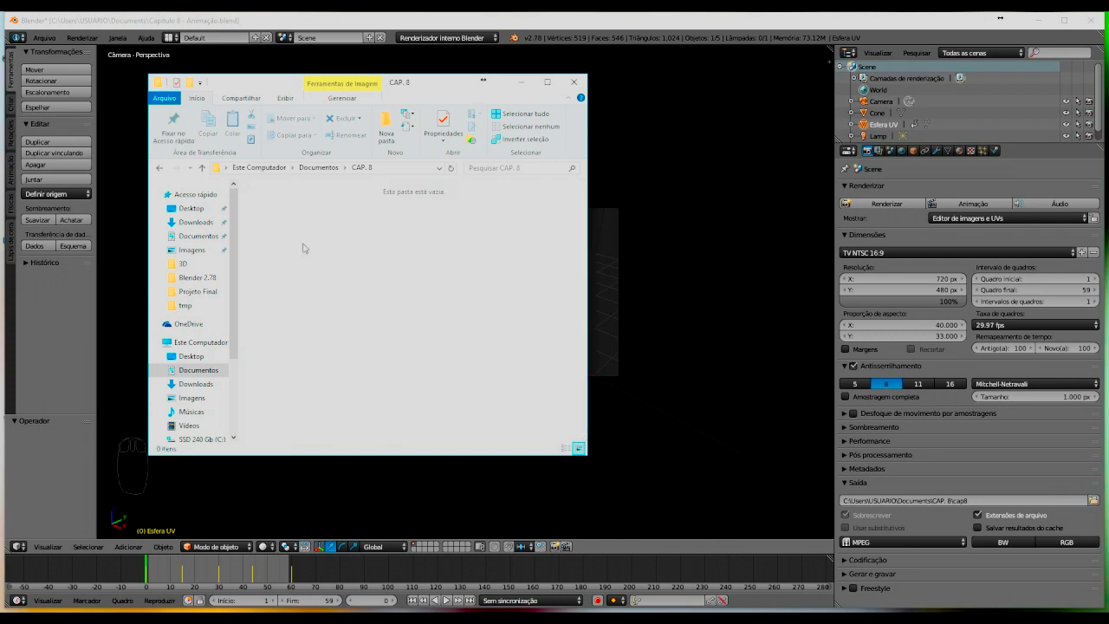
pyautogui.click(652, 29)
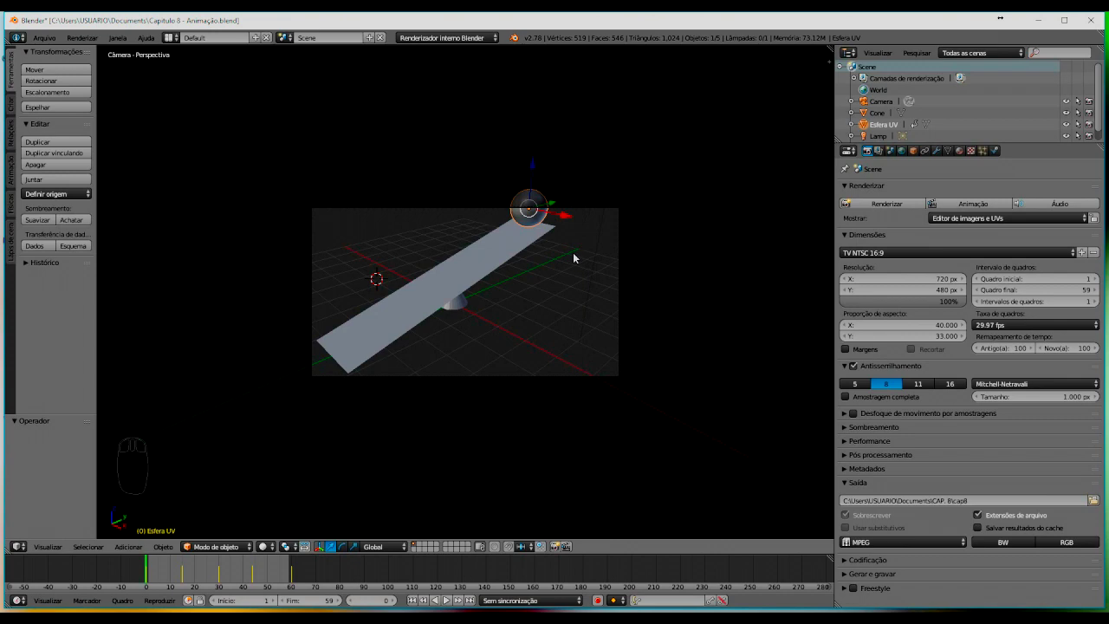
pyautogui.hotkey('ctrl', 'F12')
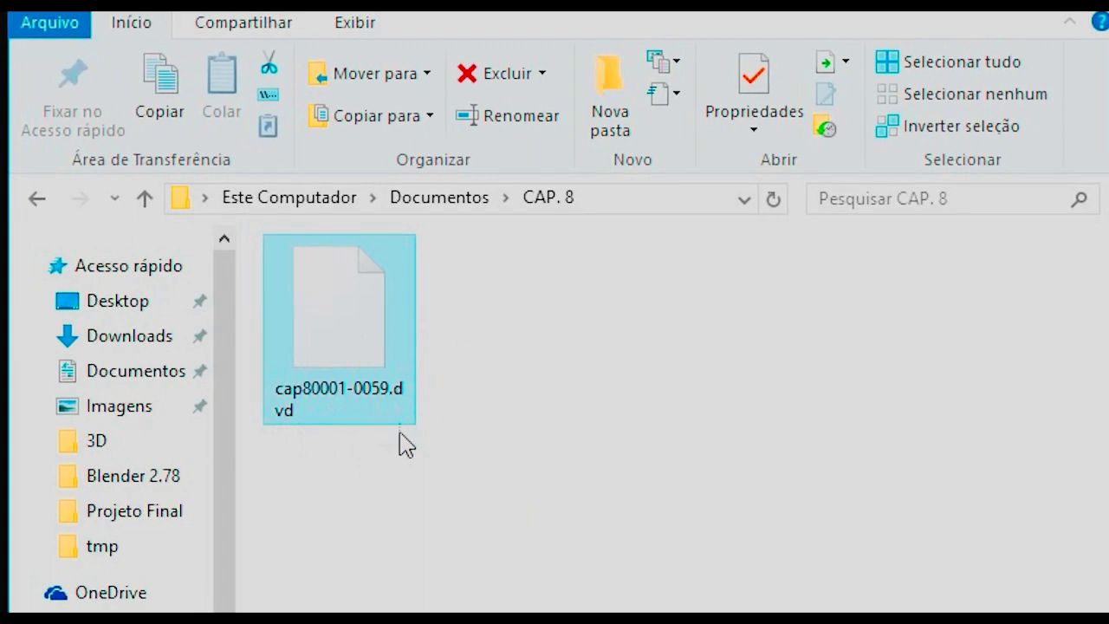
# Step: Rename cap80001-0059.dvd to cap80001-0059.mpeg and open it in MPC-HC
pyautogui.click(394, 415)
pyautogui.doubleClick(389, 411)
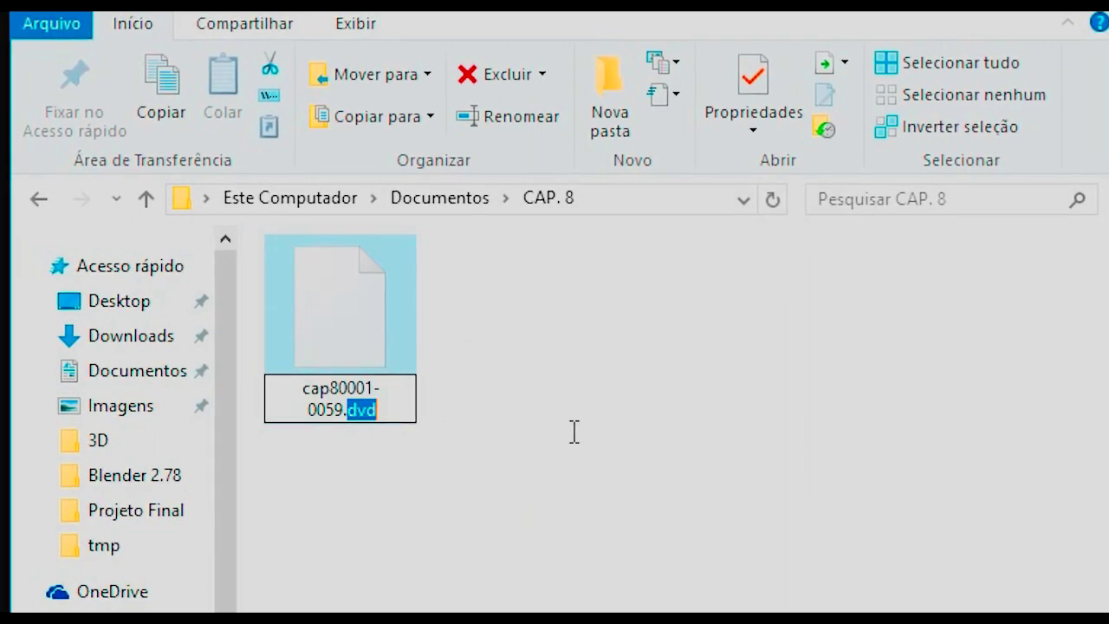
pyautogui.write('mpeg')
pyautogui.press('Return')
pyautogui.press('Return')
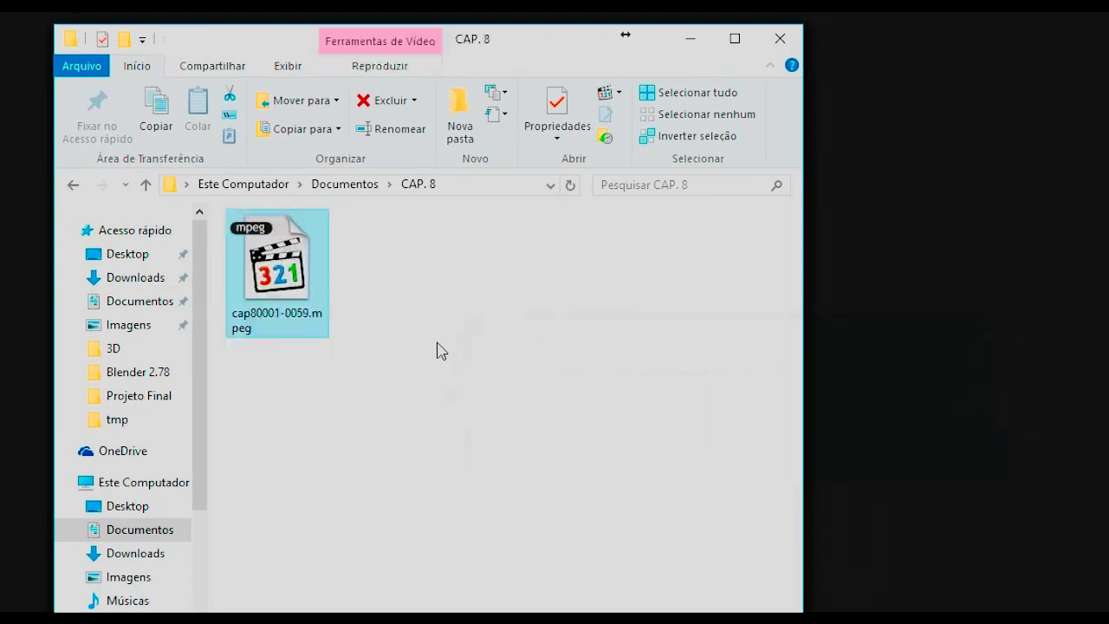
pyautogui.rightClick(280, 266)
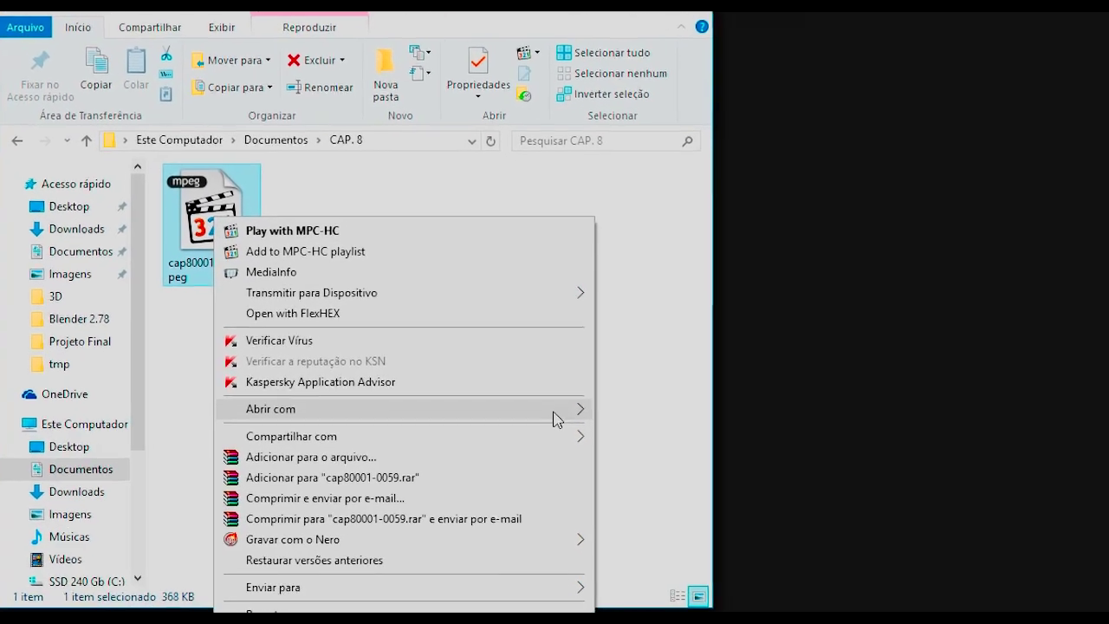
pyautogui.moveTo(398, 409)
pyautogui.click(638, 393)
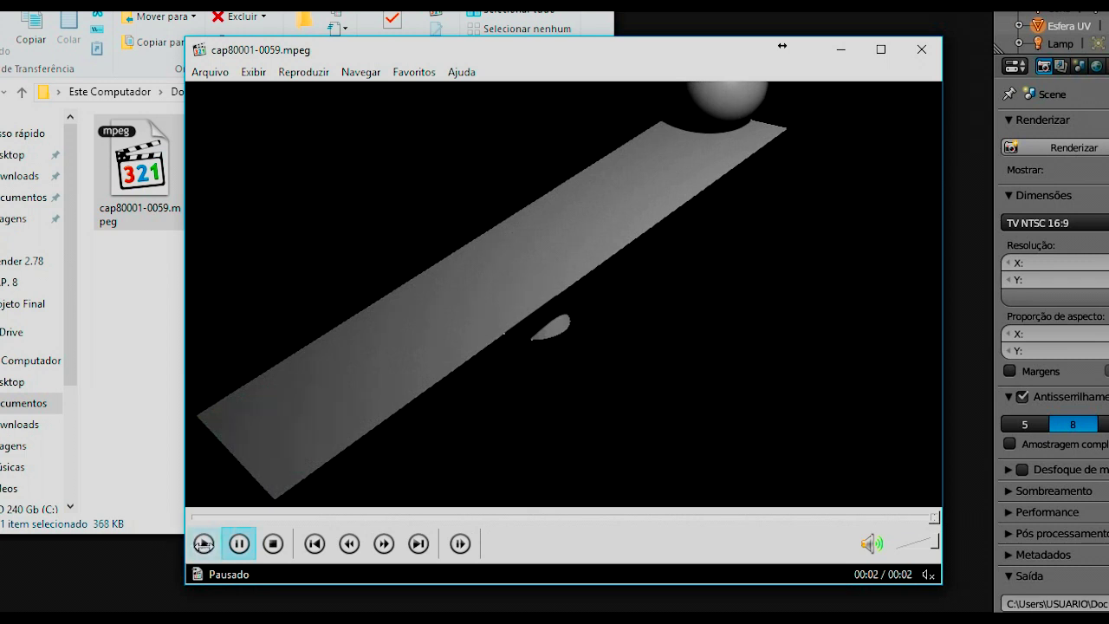
# Step: Replay the cap80001-0059.mpeg clip in MPC-HC, then close the player
pyautogui.click(204, 543)
pyautogui.click(921, 49)
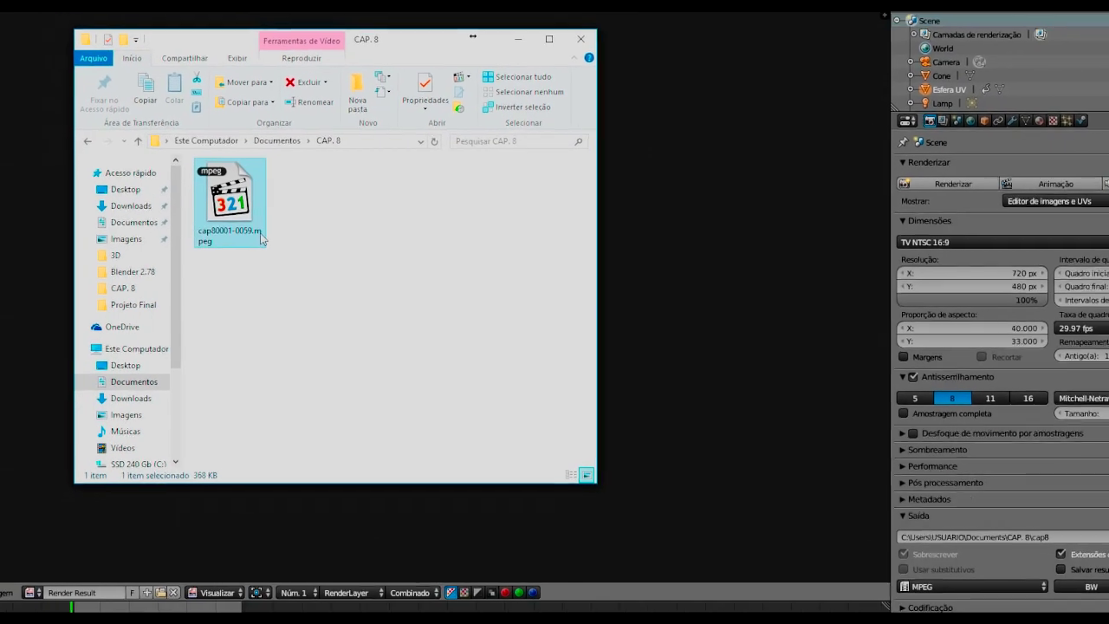
# Step: Start an animation render in Blender, cancel it, and return to the camera view
pyautogui.click(658, 160)
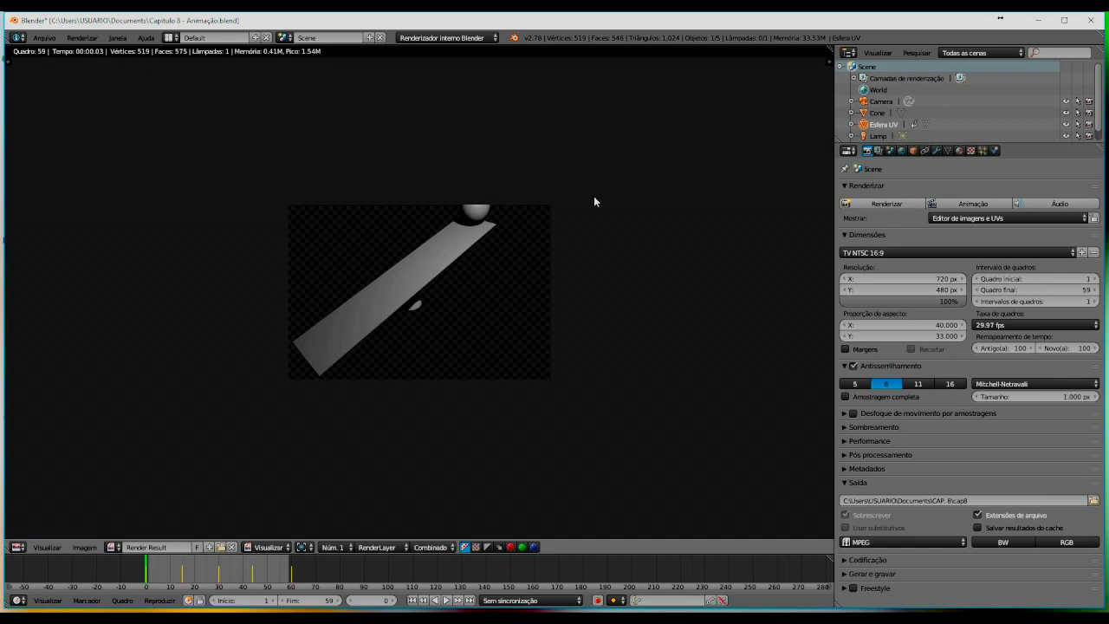
pyautogui.hotkey('ctrl', 'F12')
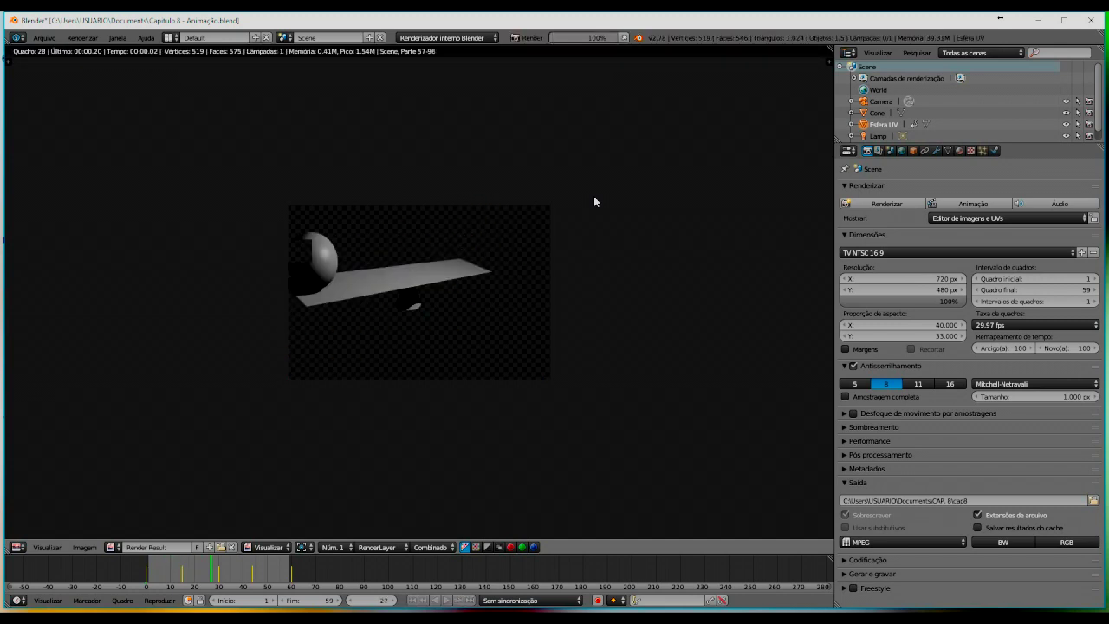
pyautogui.press('Escape')
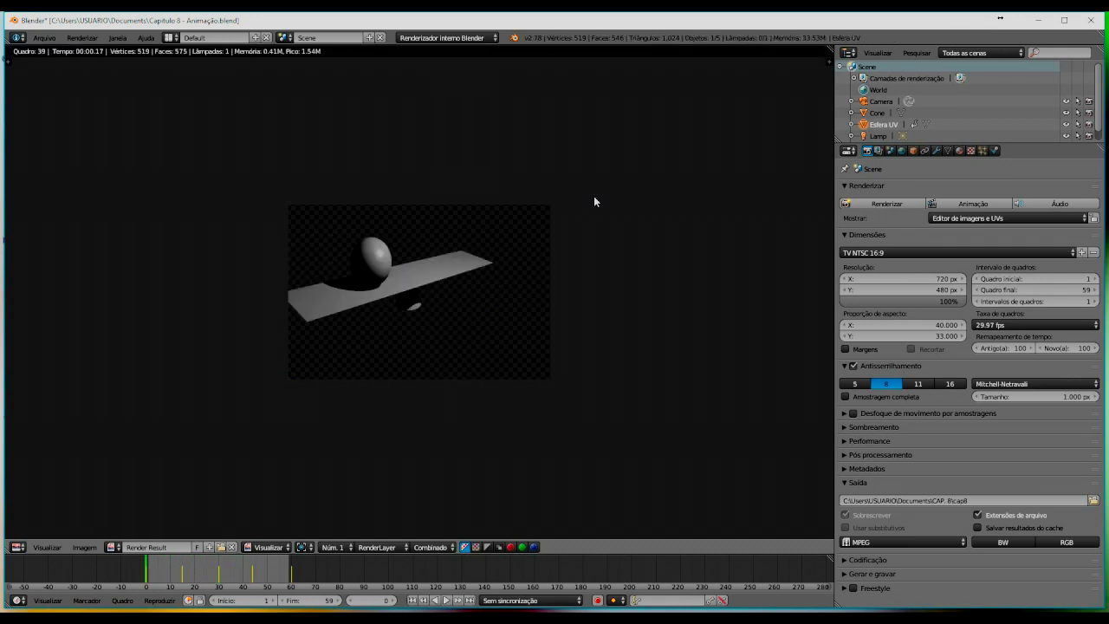
pyautogui.press('Escape')
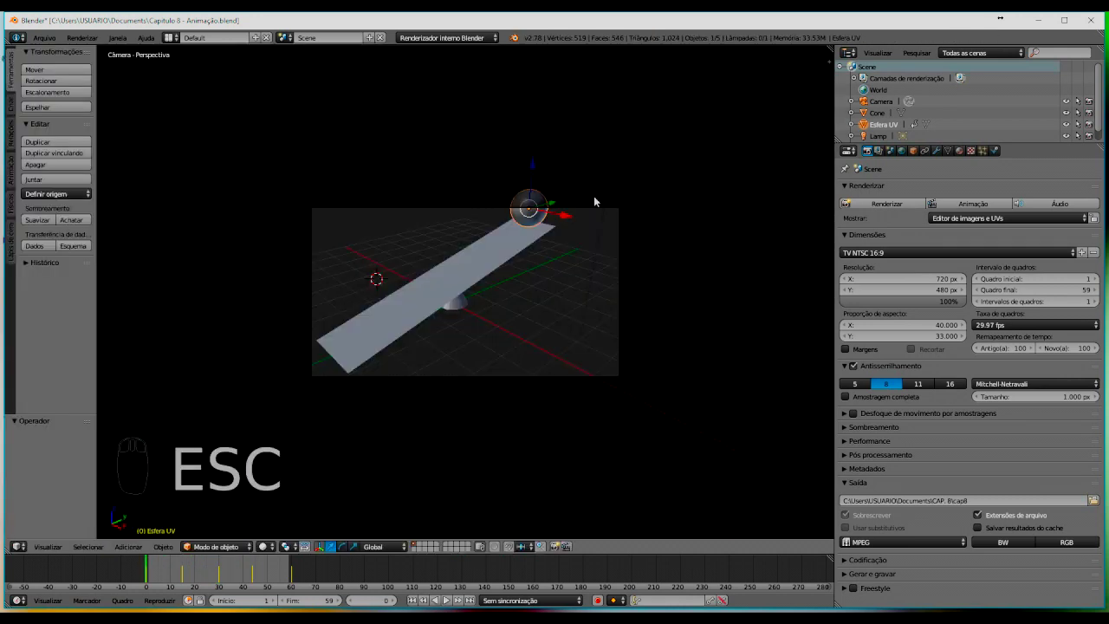